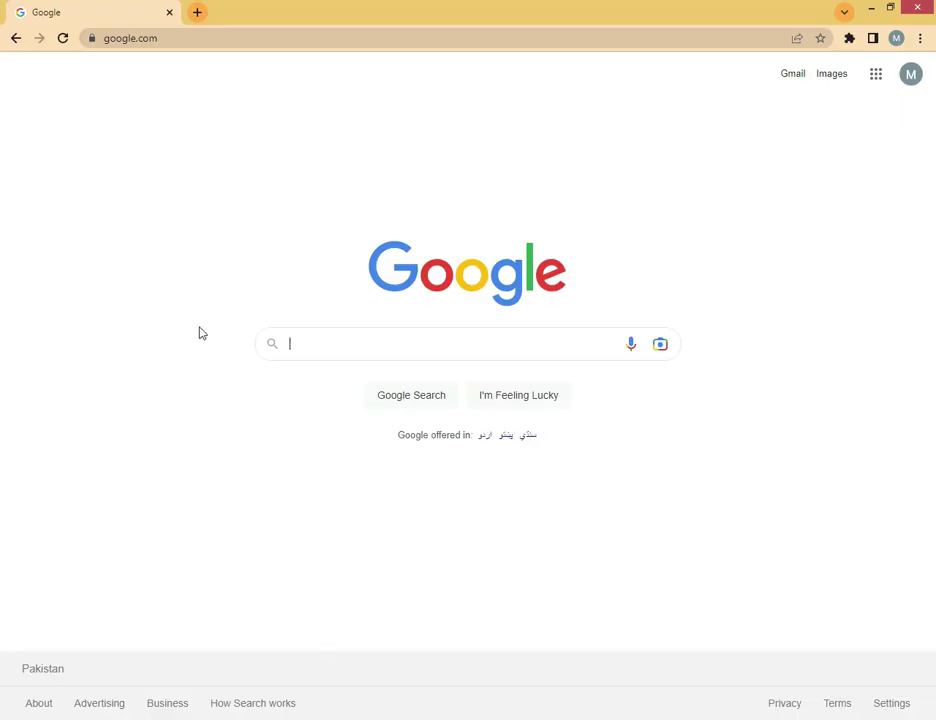
Search Google for "basic shapes" and show the image results.
click(322, 338)
click(303, 343)
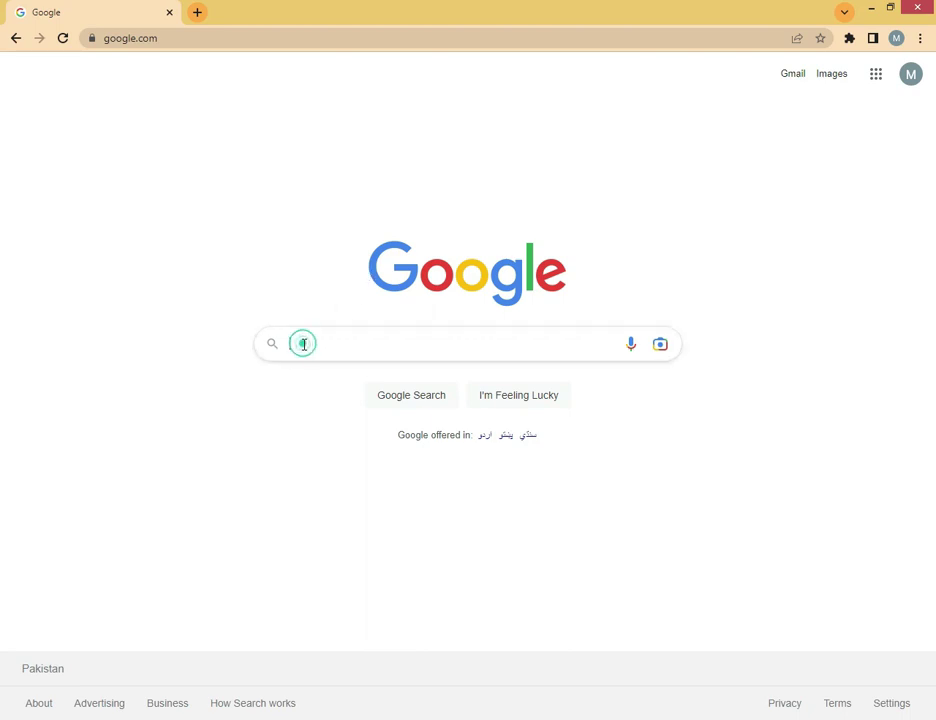
text(basic shapes)
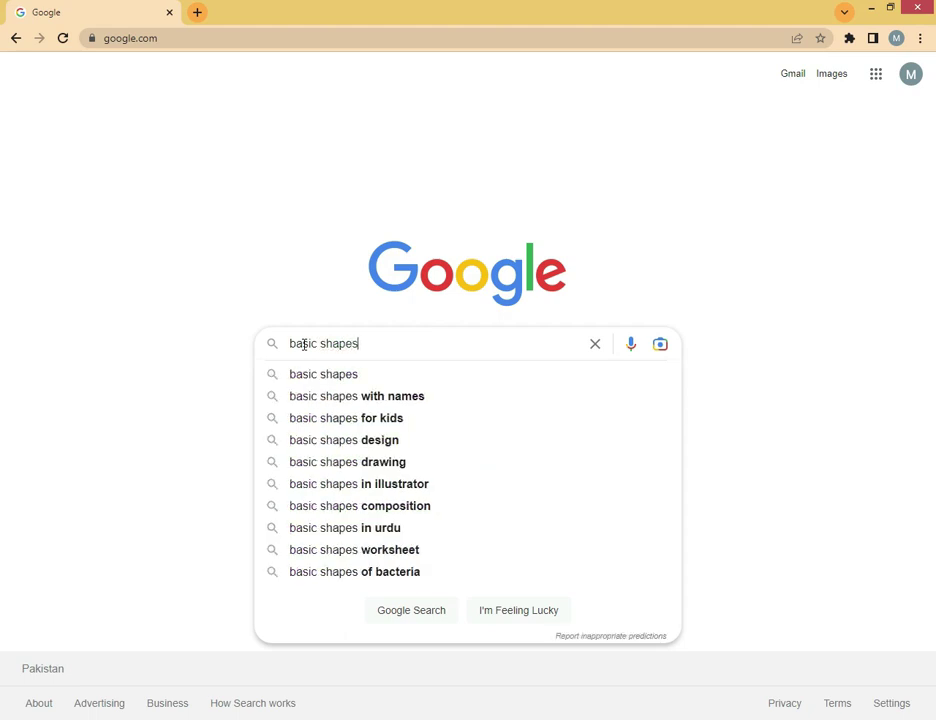
key(Return)
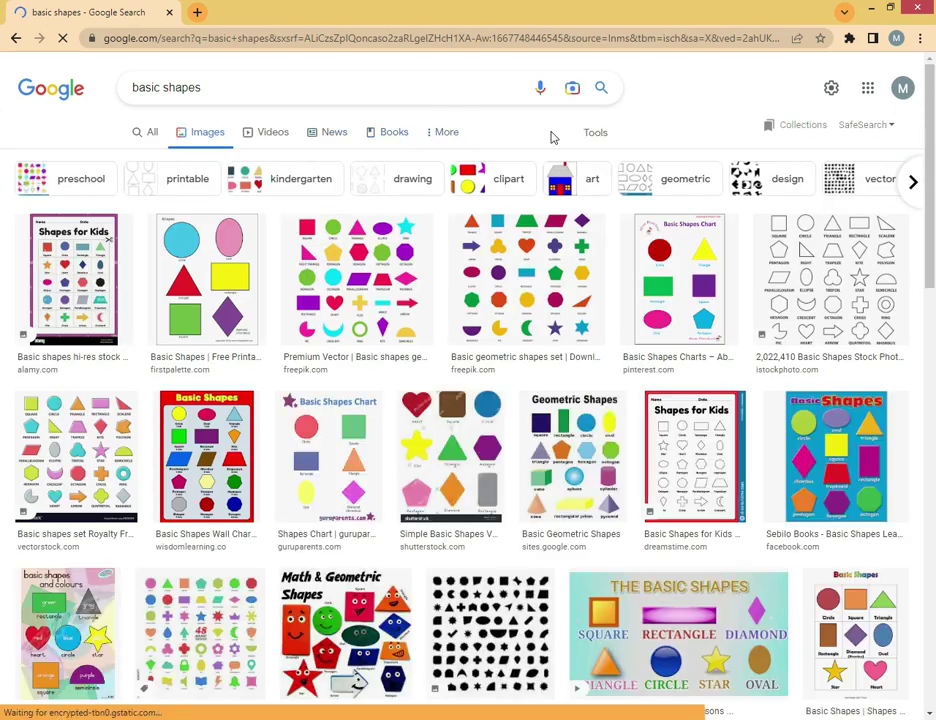
Filter the image results to the Large size.
click(595, 133)
click(133, 161)
click(132, 208)
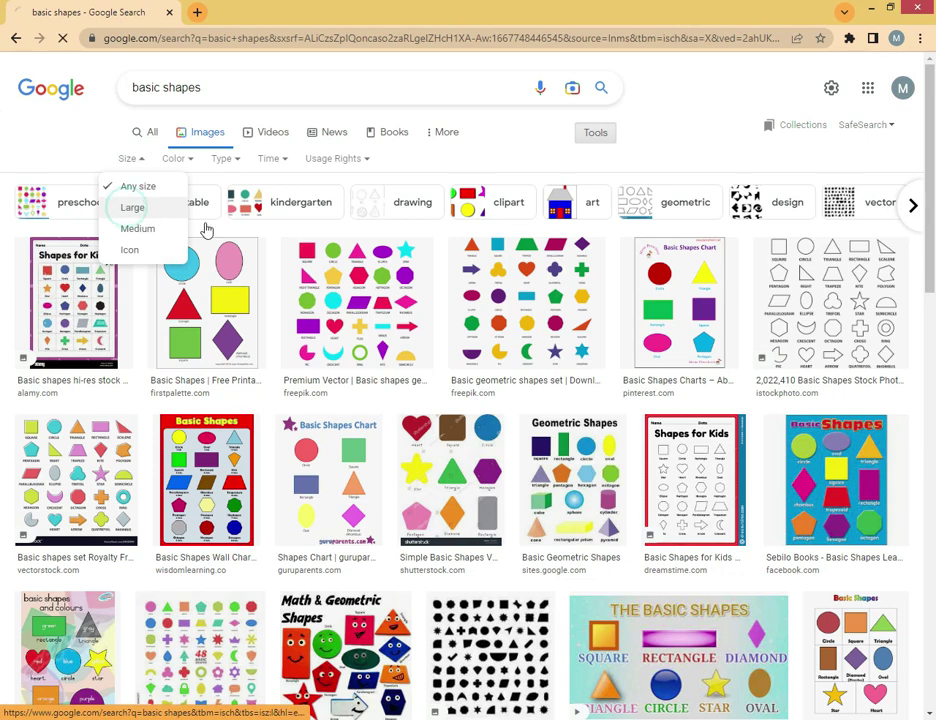
Browse the filtered basic shapes images and preview the Pngtree sheet of eight named black shapes.
scroll(345, 376, down, 10)
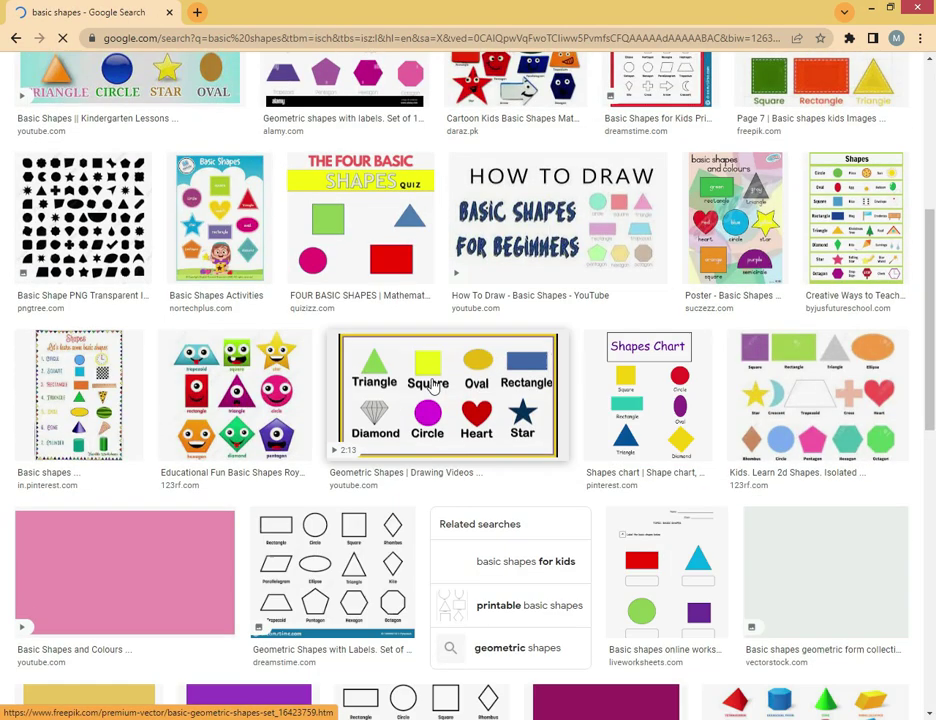
scroll(330, 373, down, 8)
scroll(324, 372, up, 4)
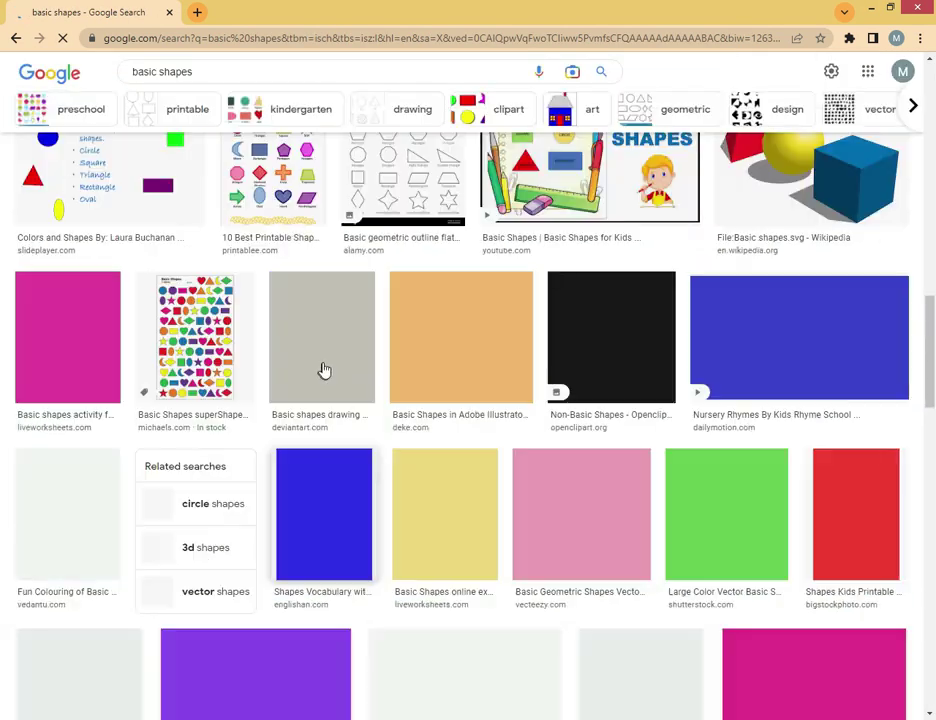
scroll(297, 355, up, 10)
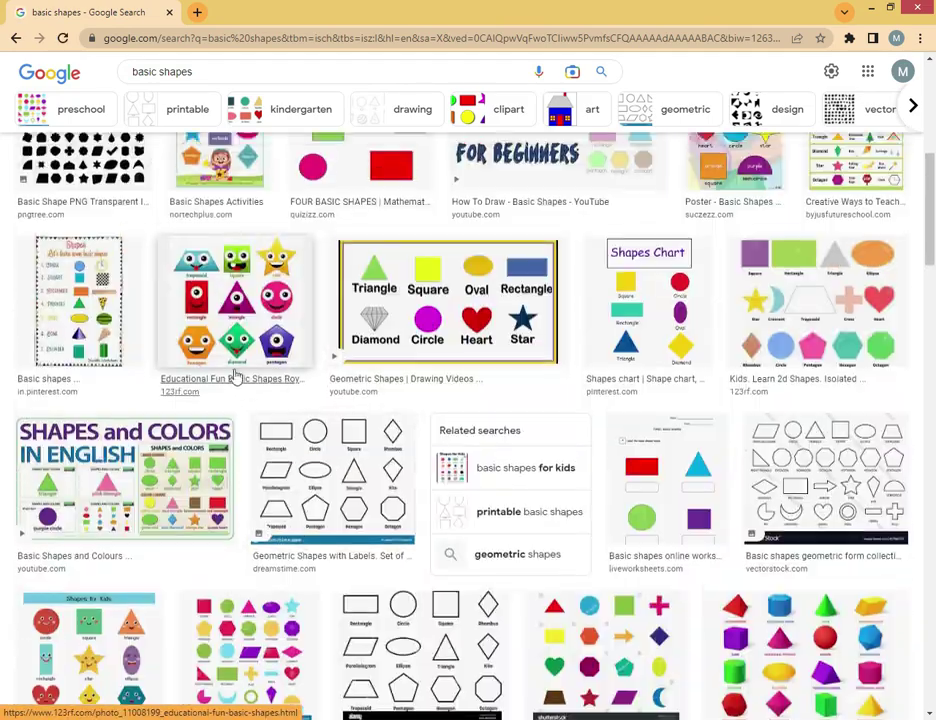
scroll(335, 375, down, 10)
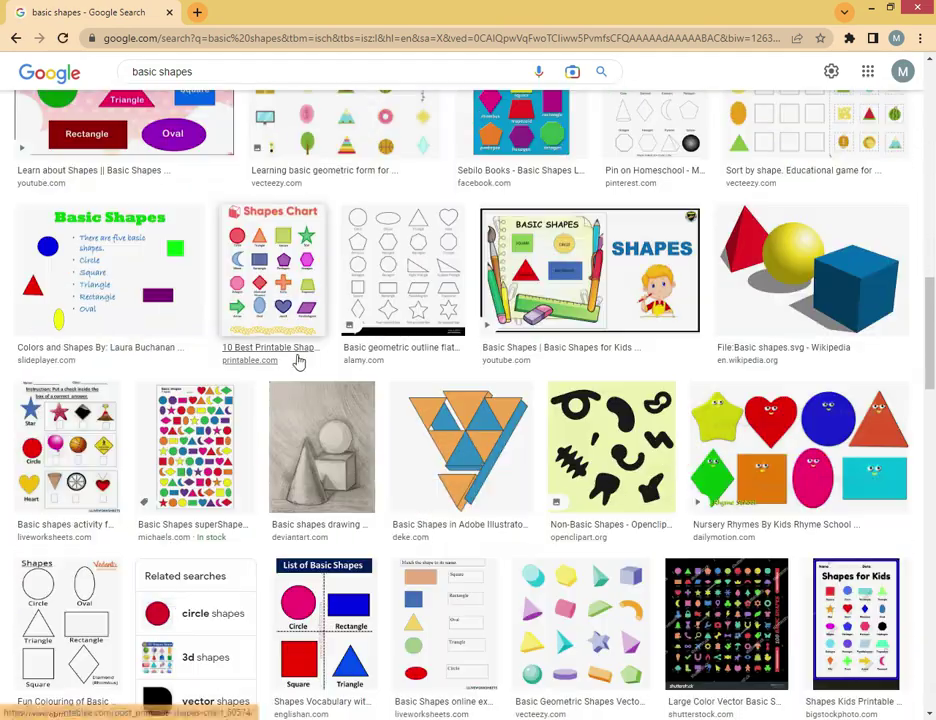
scroll(240, 367, down, 10)
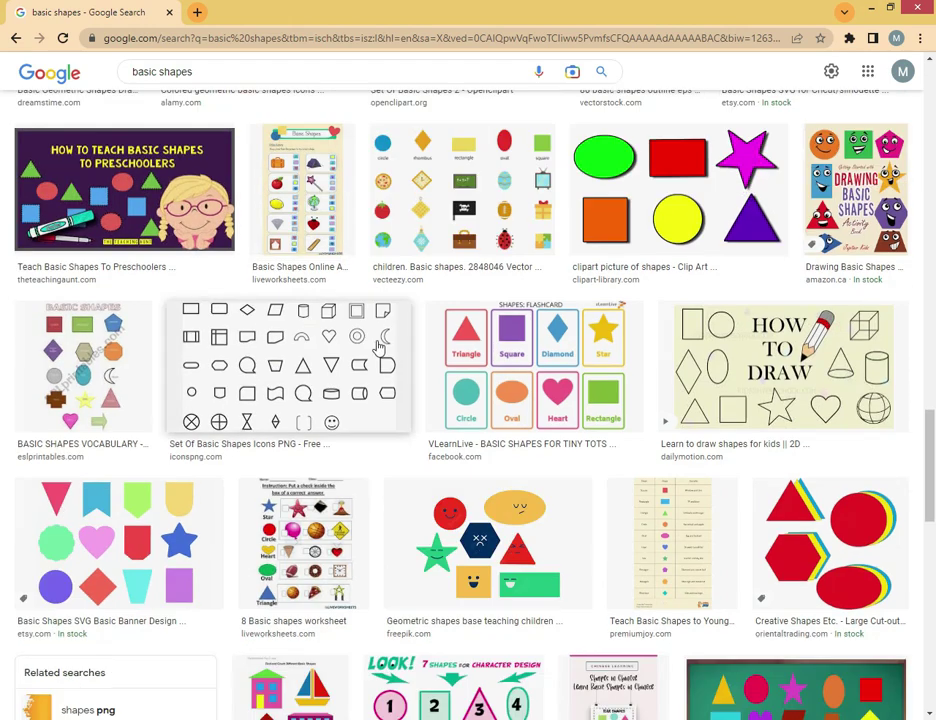
scroll(340, 350, down, 10)
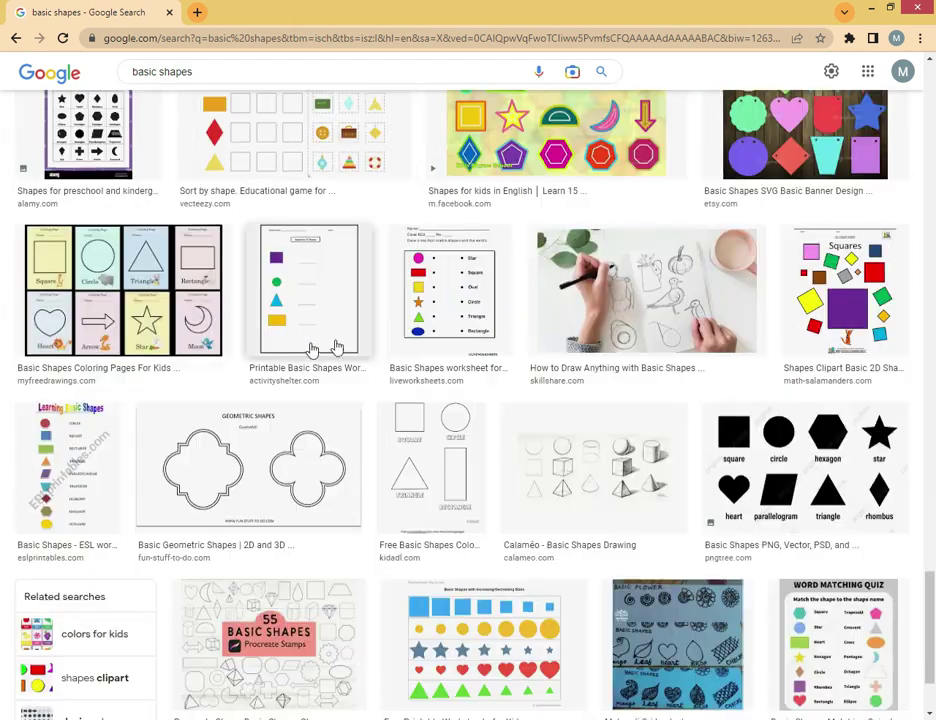
scroll(294, 345, down, 4)
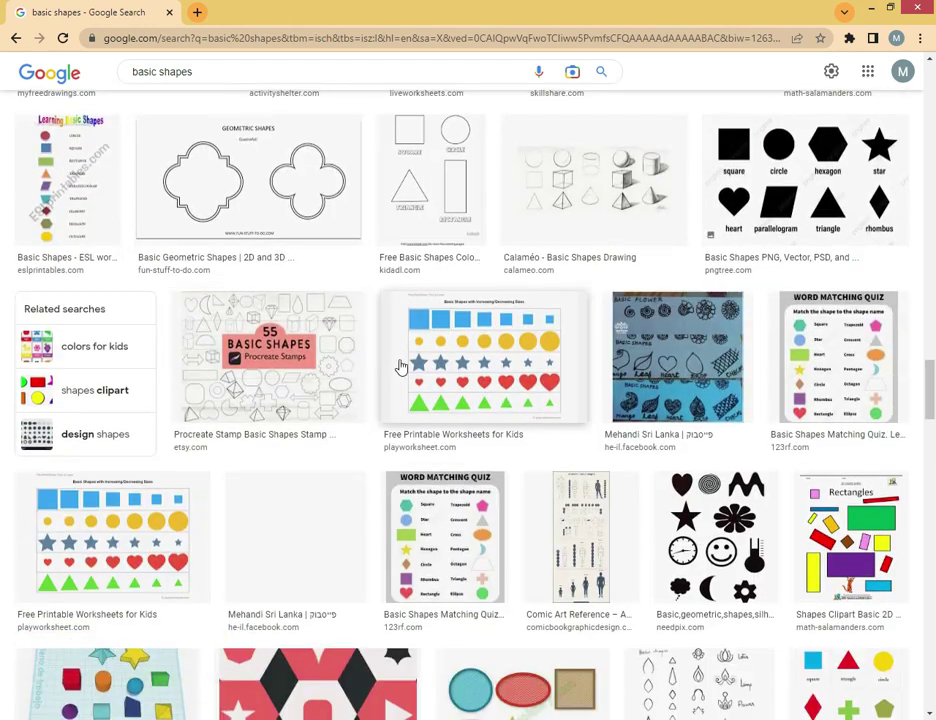
scroll(370, 356, up, 1)
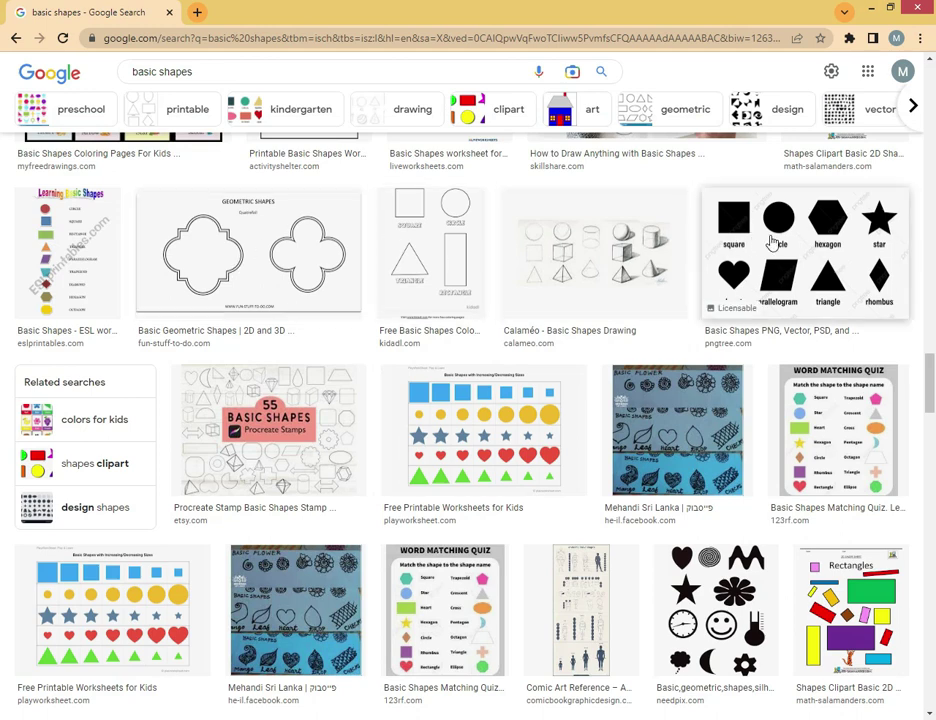
click(769, 236)
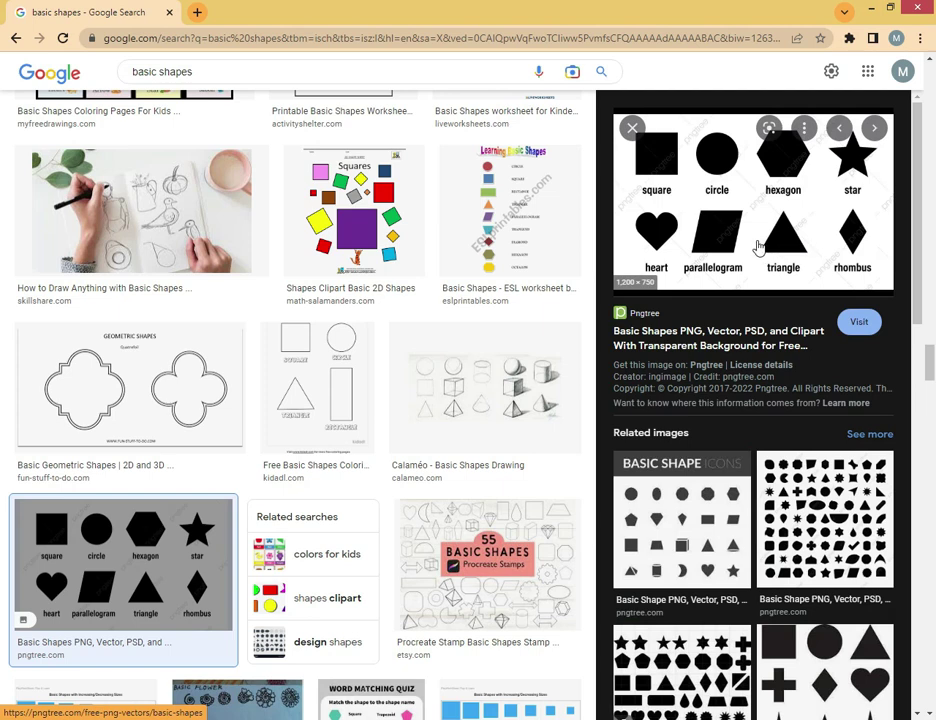
Preview the Etsy sheet of black basic shape elements from the related images and look over its own related images.
scroll(705, 300, down, 3)
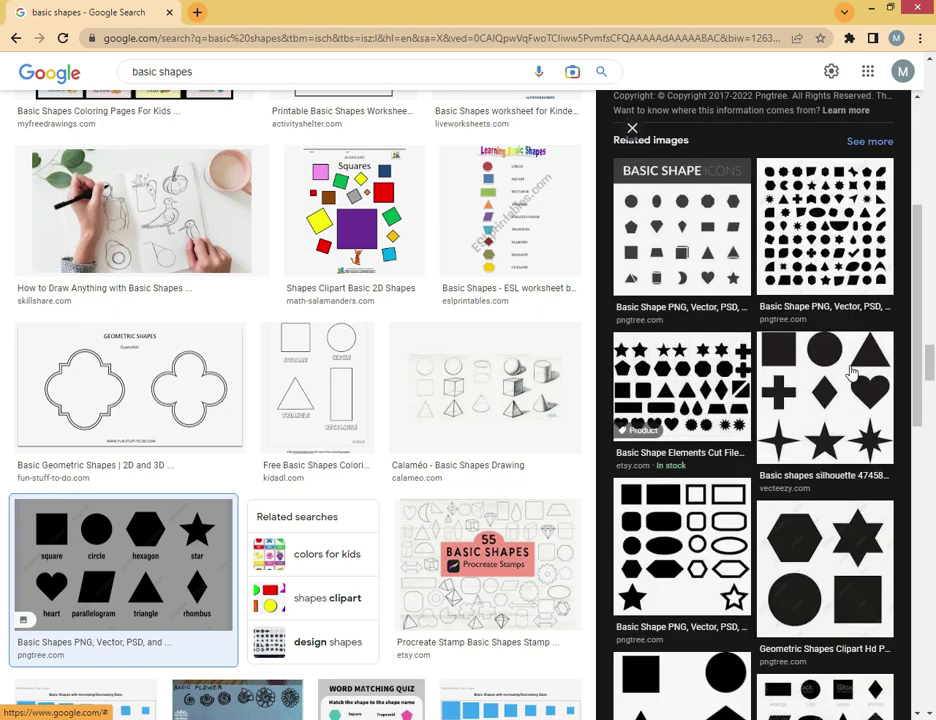
click(696, 393)
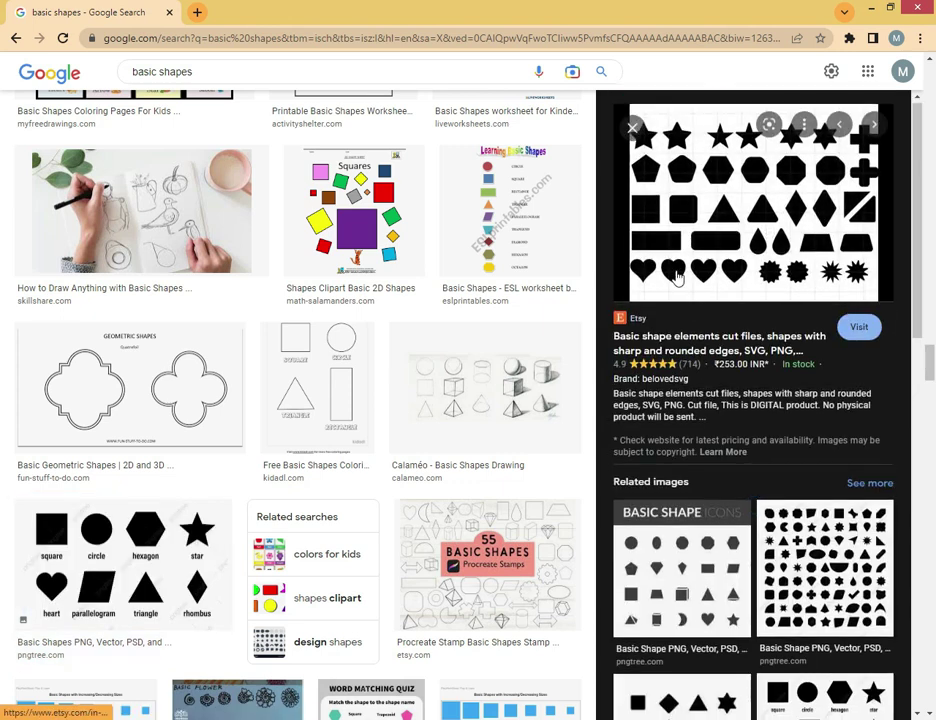
scroll(712, 221, down, 1)
scroll(732, 210, down, 4)
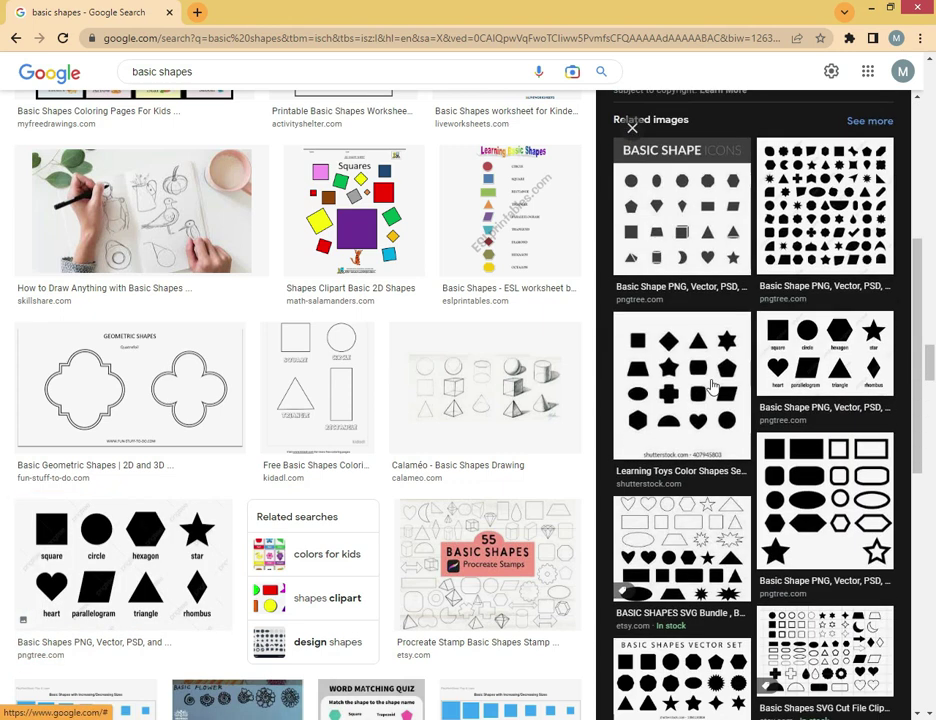
scroll(696, 328, up, 5)
Open the previewed Etsy shapes image in a new tab and switch to that tab.
right_click(704, 196)
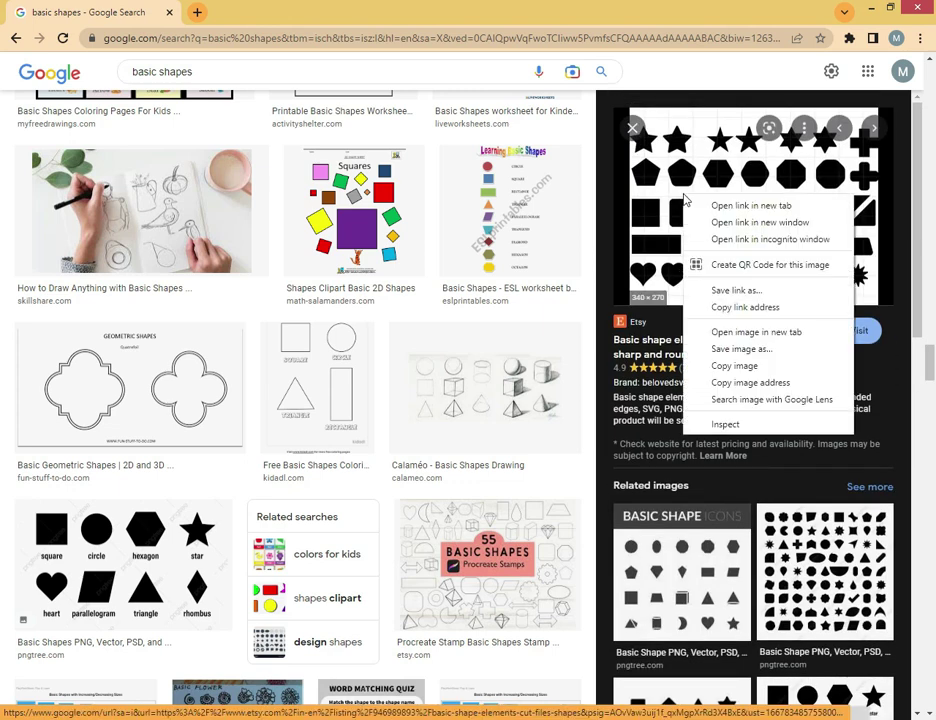
click(768, 341)
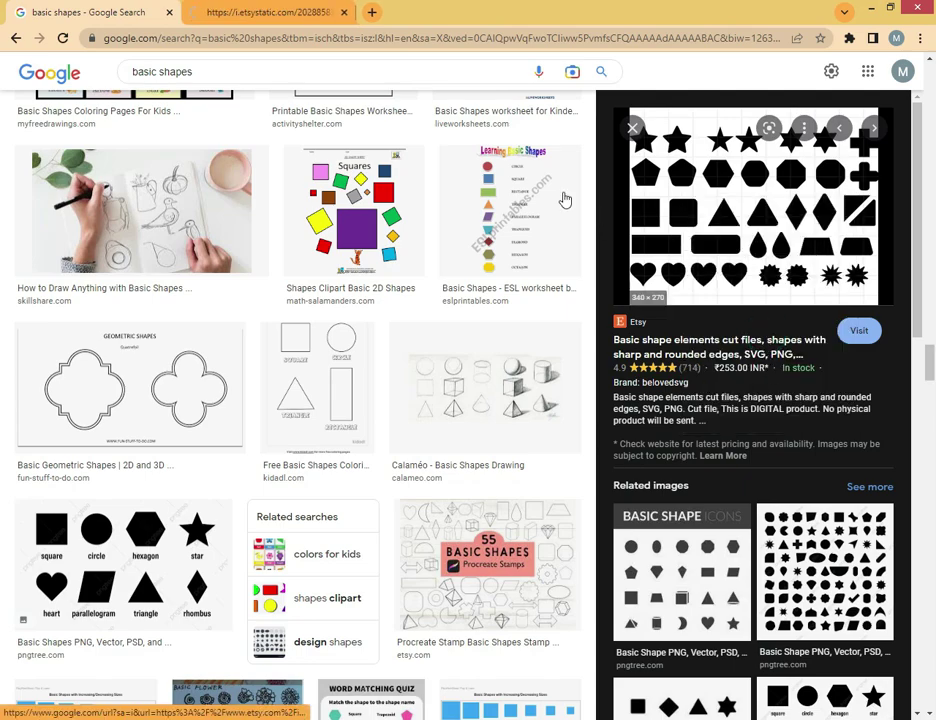
click(278, 16)
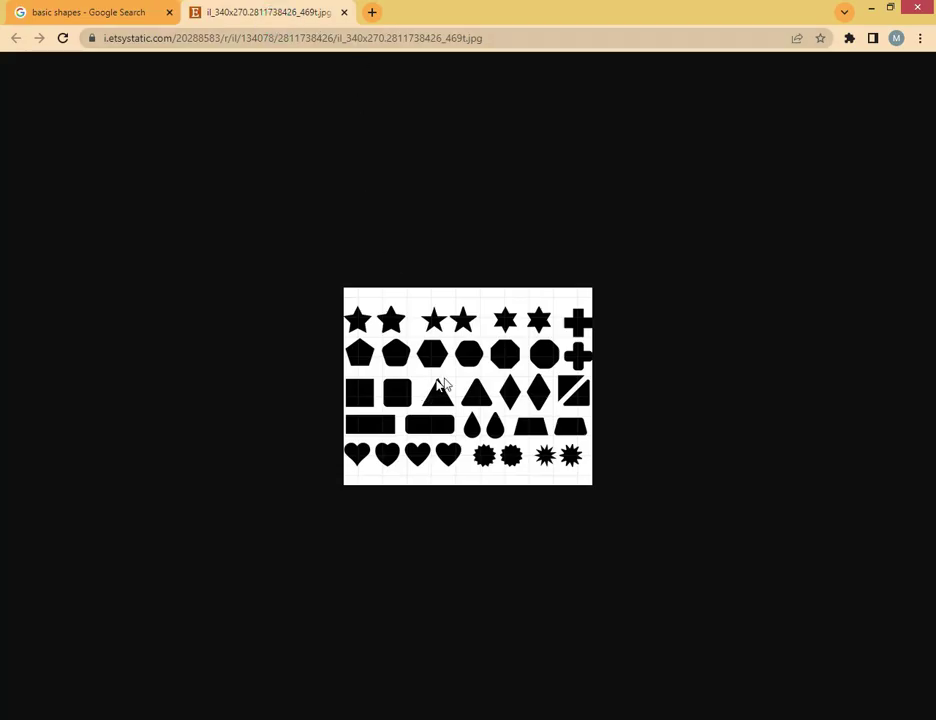
Save the shapes image to the Desktop as the WEBP file il_340x270.2811738426_469t.
right_click(408, 348)
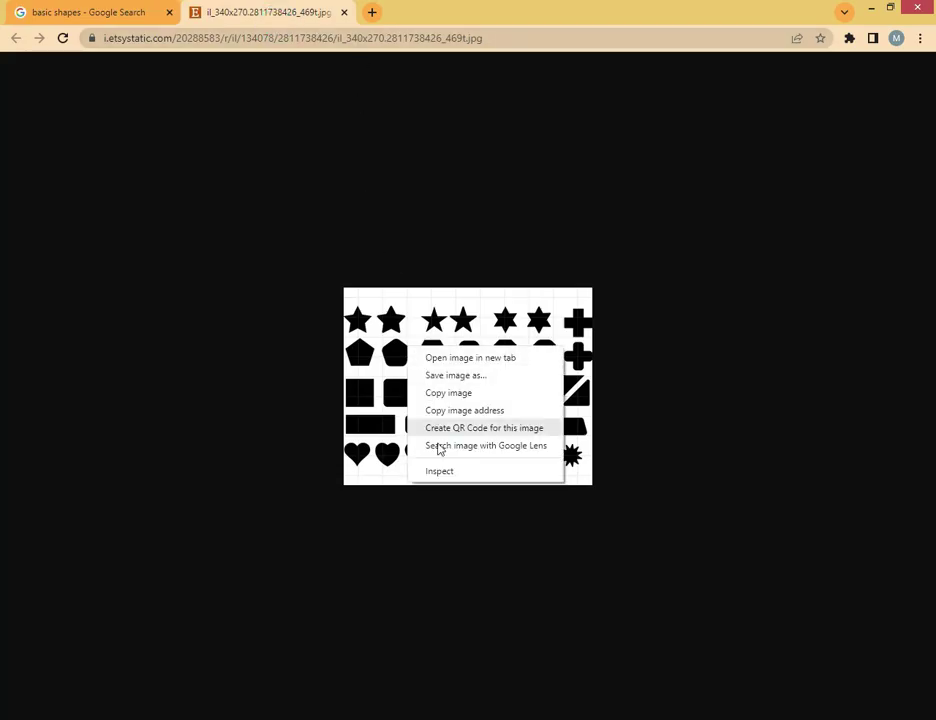
click(444, 376)
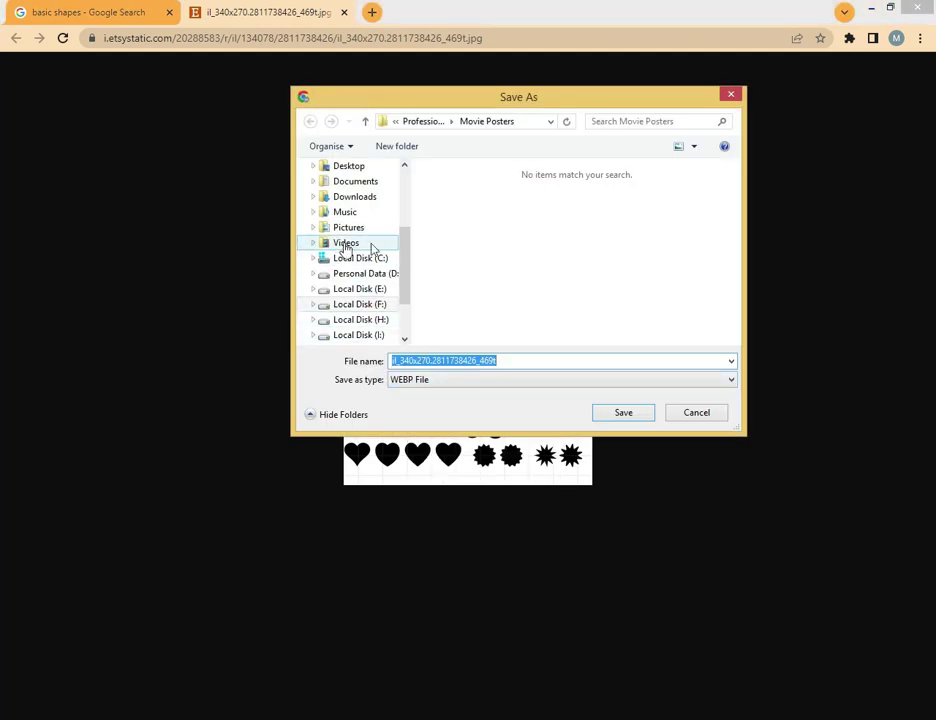
scroll(380, 240, up, 3)
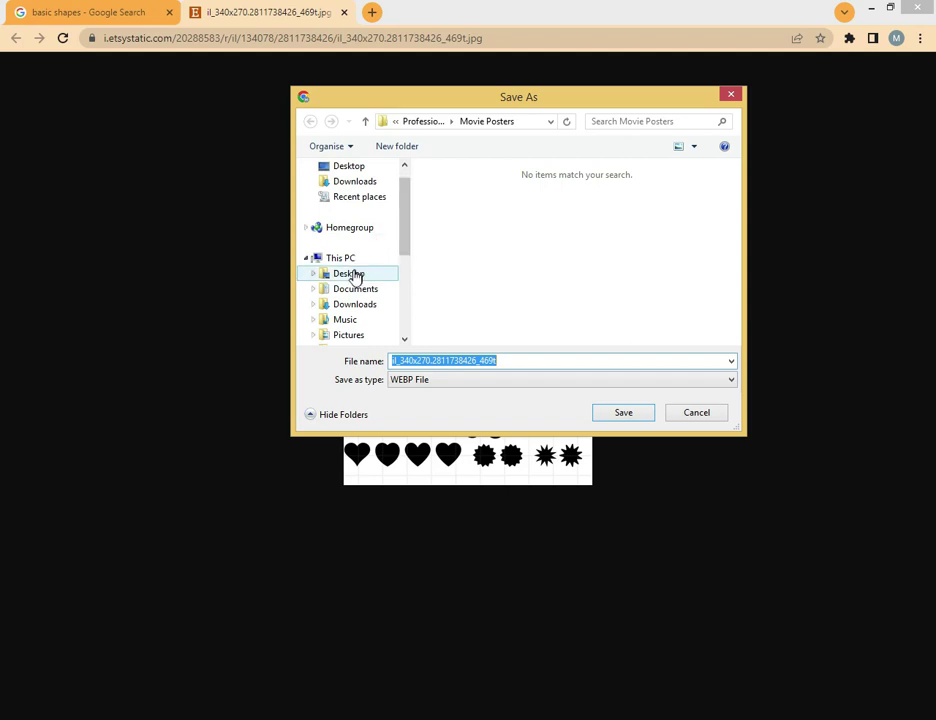
click(355, 273)
double_click(472, 363)
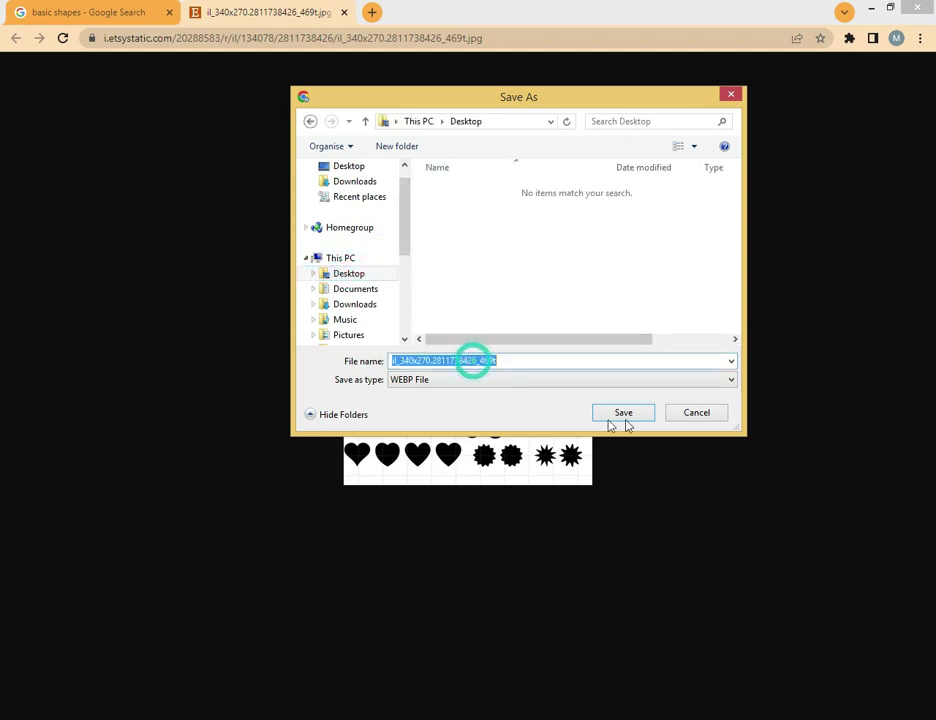
click(639, 412)
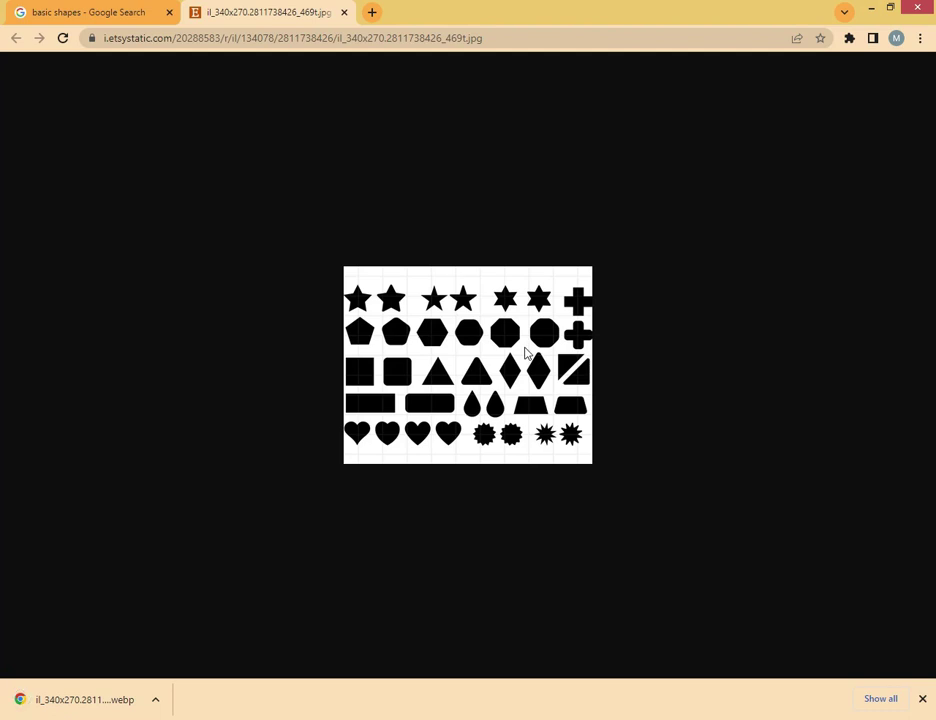
right_click(430, 313)
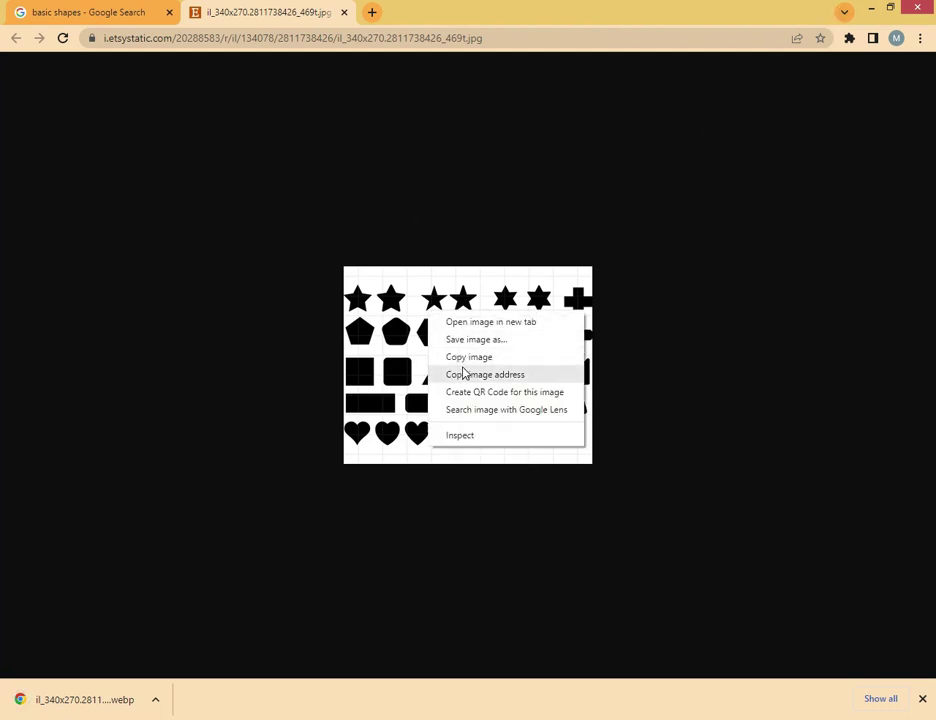
click(465, 340)
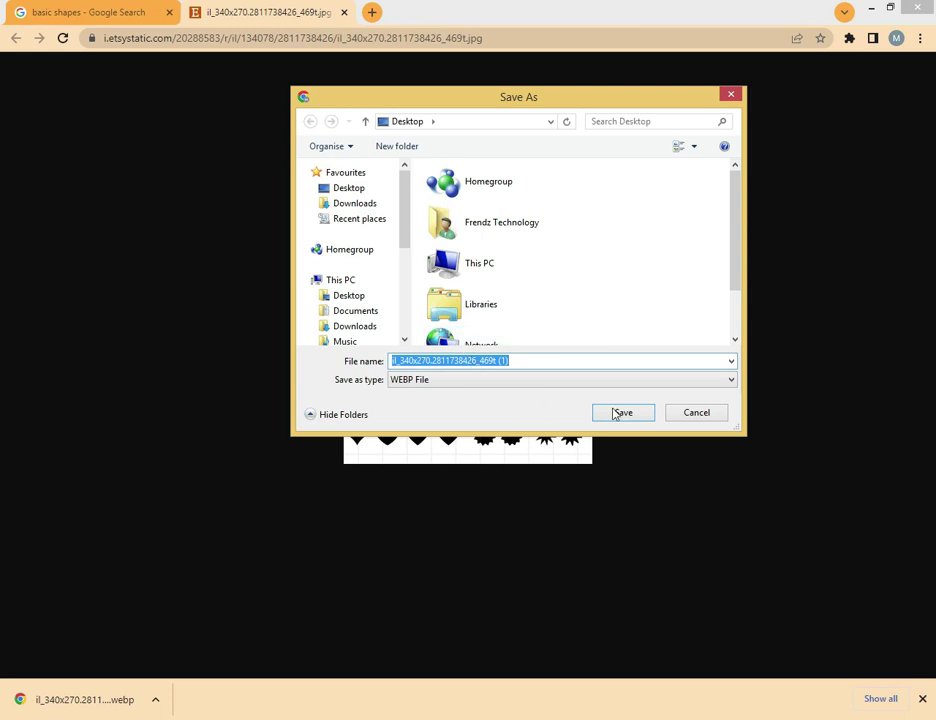
click(690, 411)
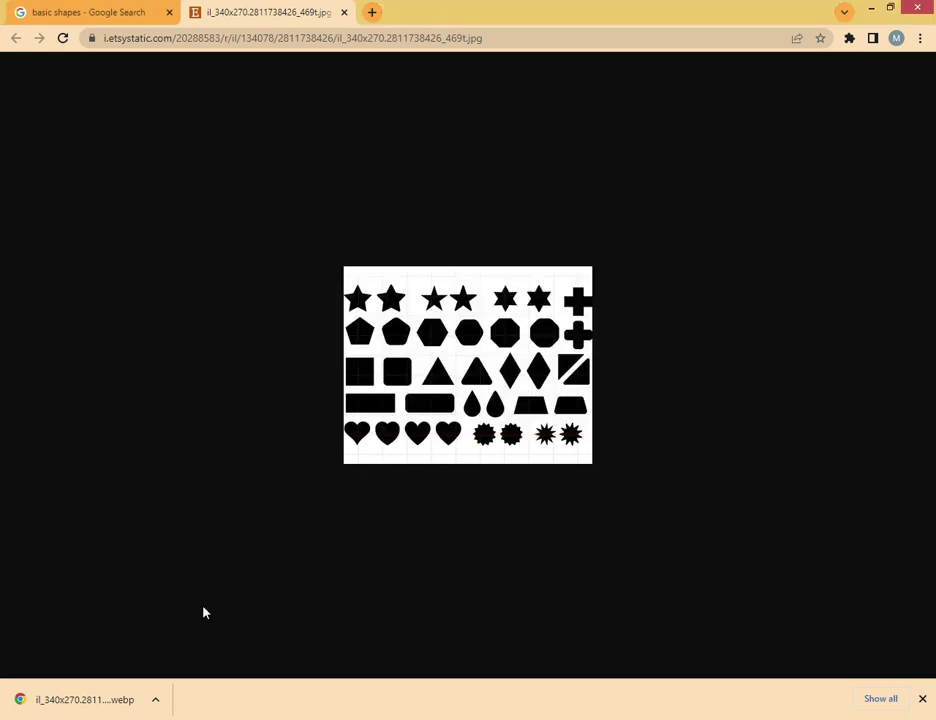
Minimize the browser and delete the downloaded il_340x270.2811738426_469t image from the desktop.
click(155, 699)
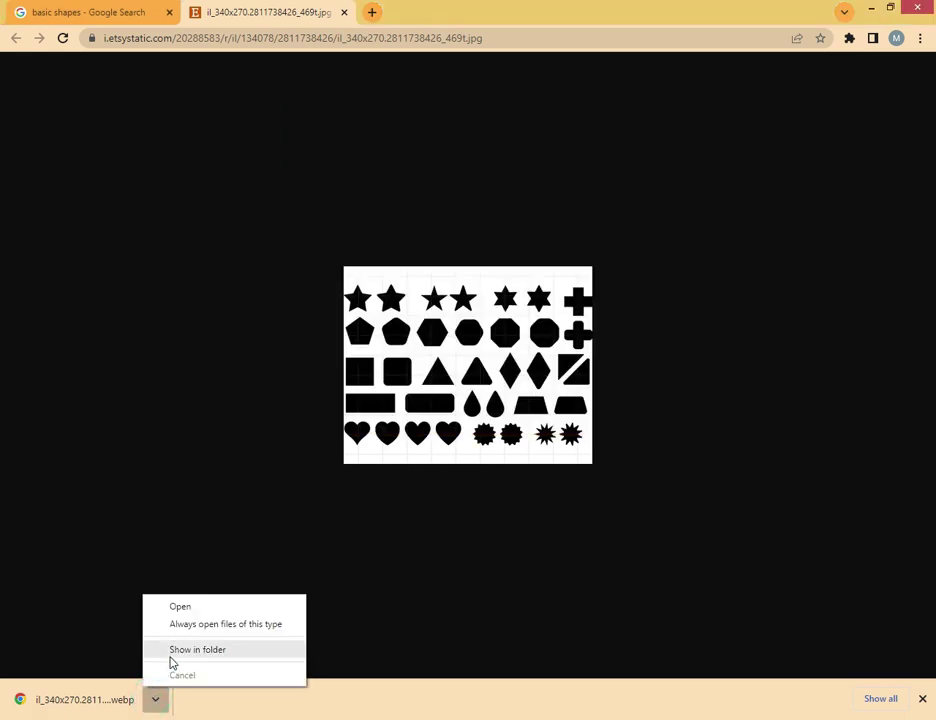
click(873, 9)
click(893, 8)
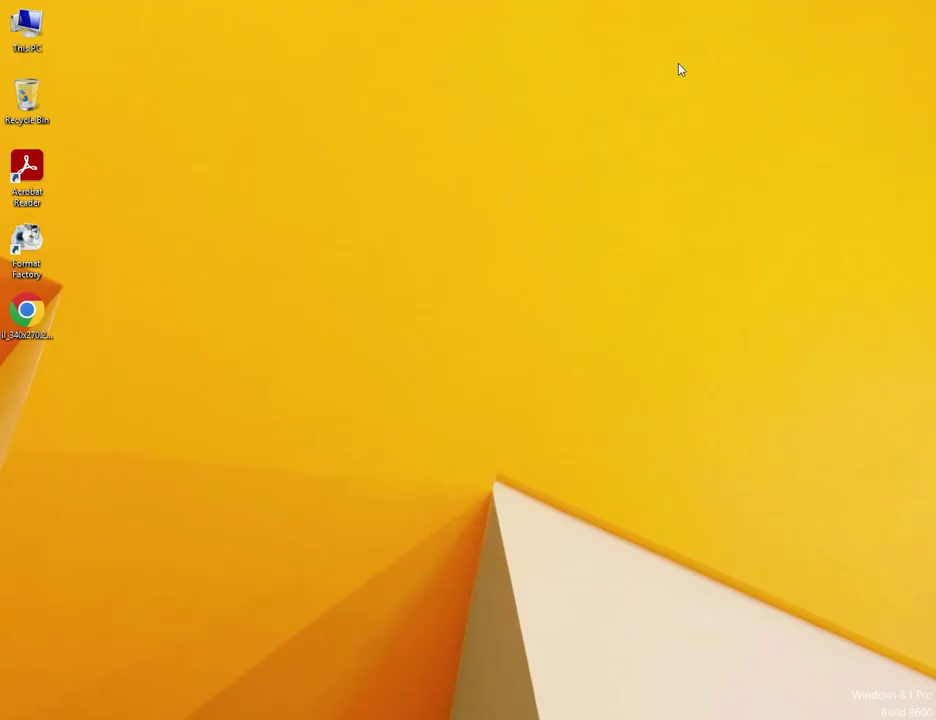
click(27, 312)
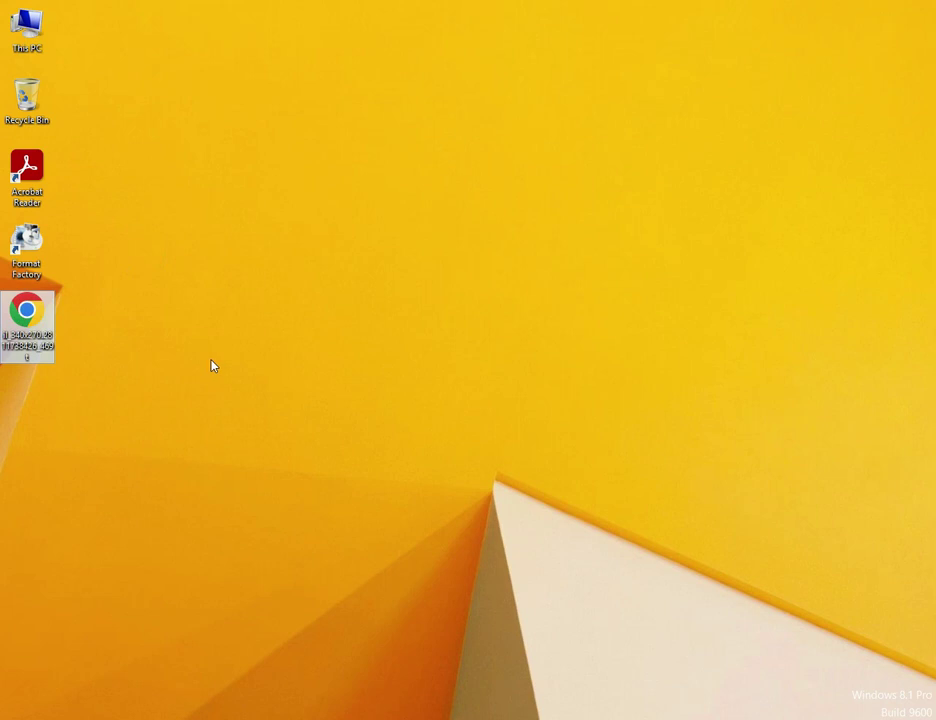
key(Delete)
Empty the Recycle Bin, permanently deleting the downloaded image file.
right_click(48, 90)
click(92, 113)
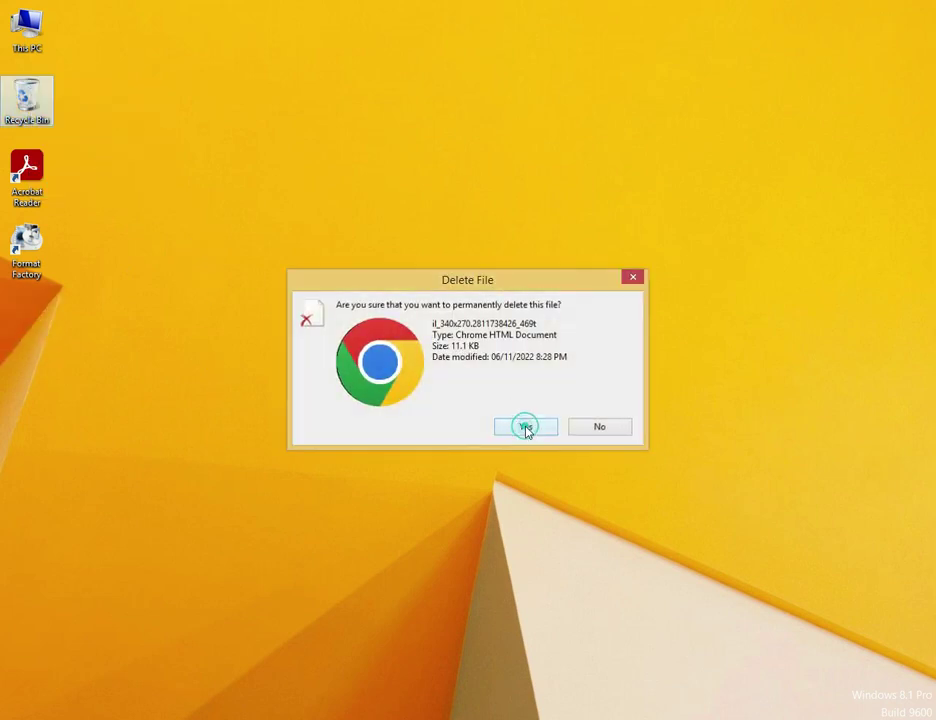
click(526, 427)
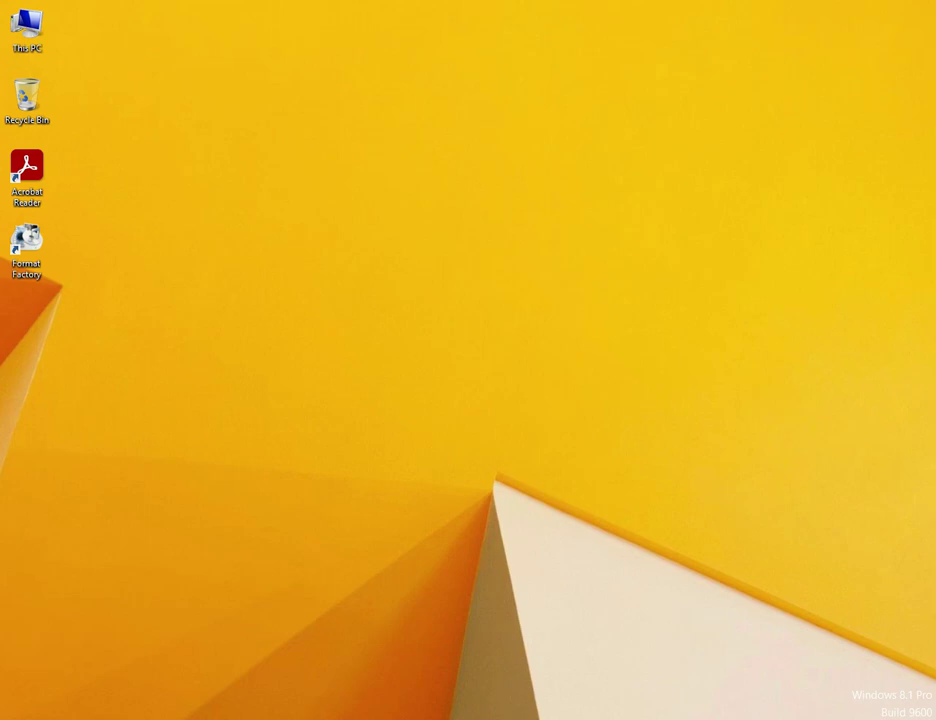
Return to the browser and try to save the Etsy shapes image to the Desktop as il_340x270.2811738426_469t.png.
key(alt+Tab)
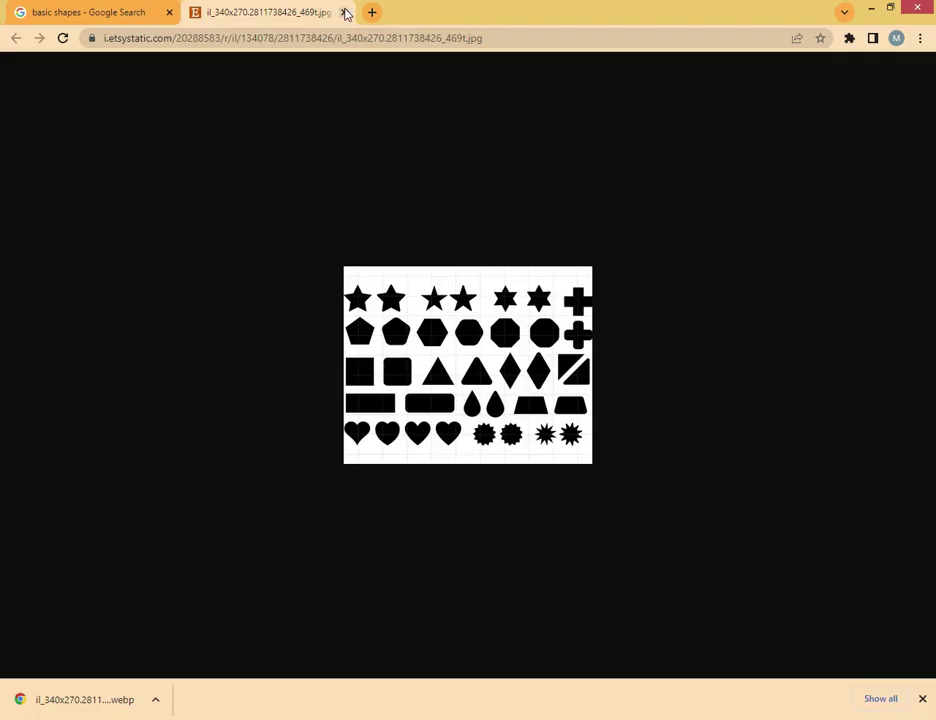
click(492, 37)
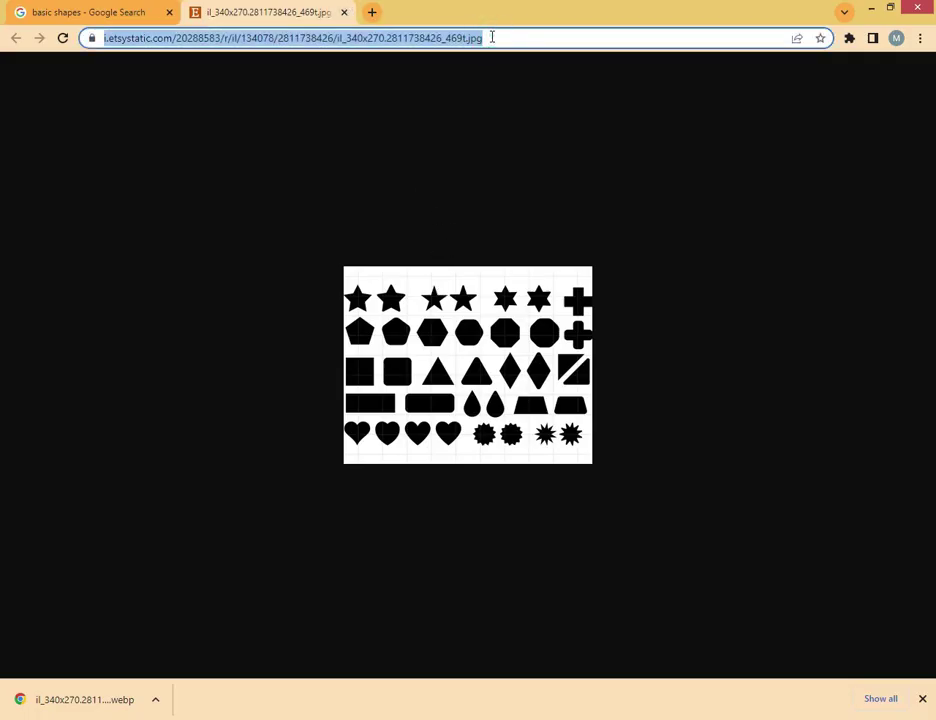
right_click(432, 294)
click(449, 320)
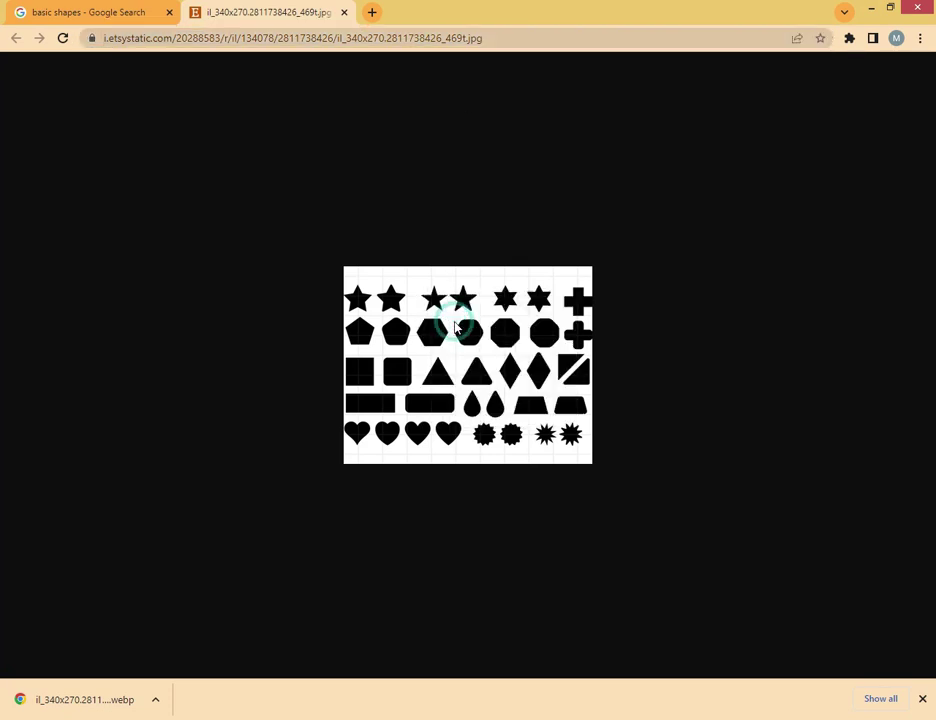
click(440, 379)
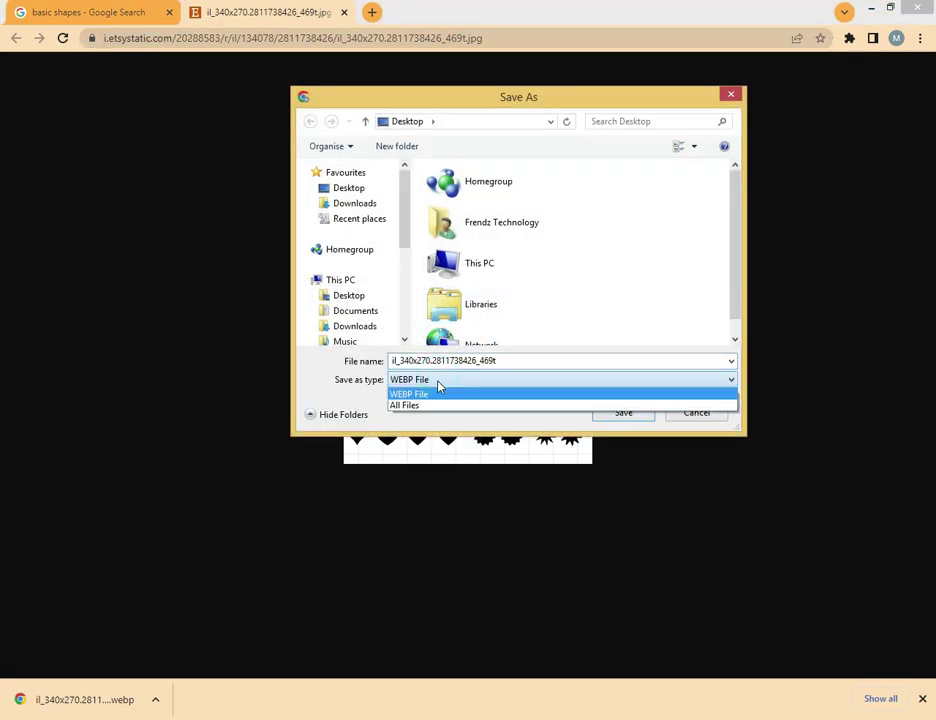
click(416, 404)
click(428, 380)
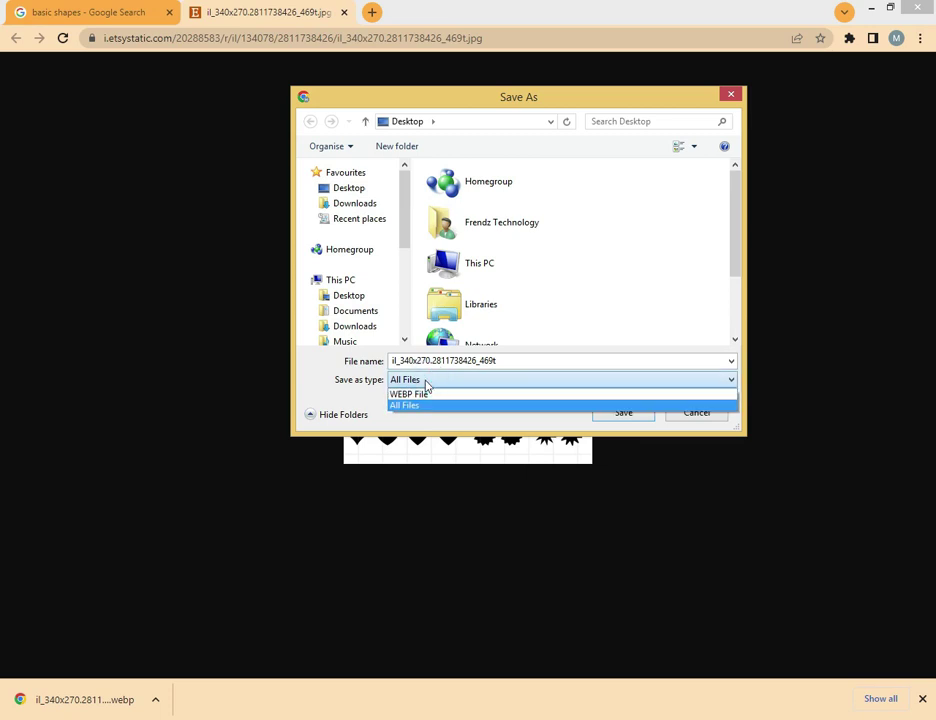
click(426, 396)
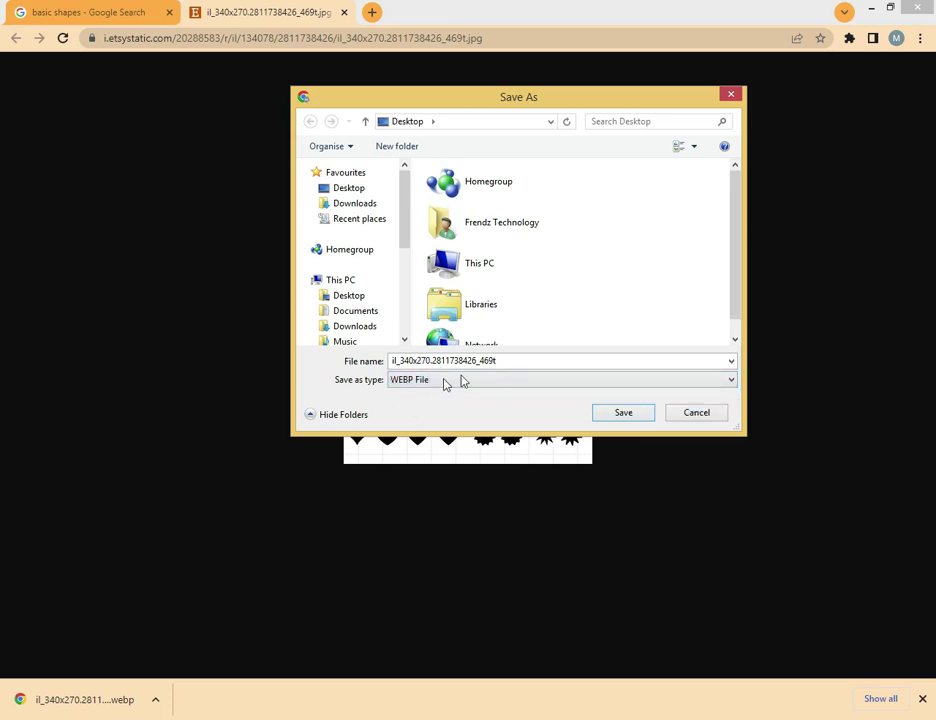
double_click(517, 358)
click(519, 360)
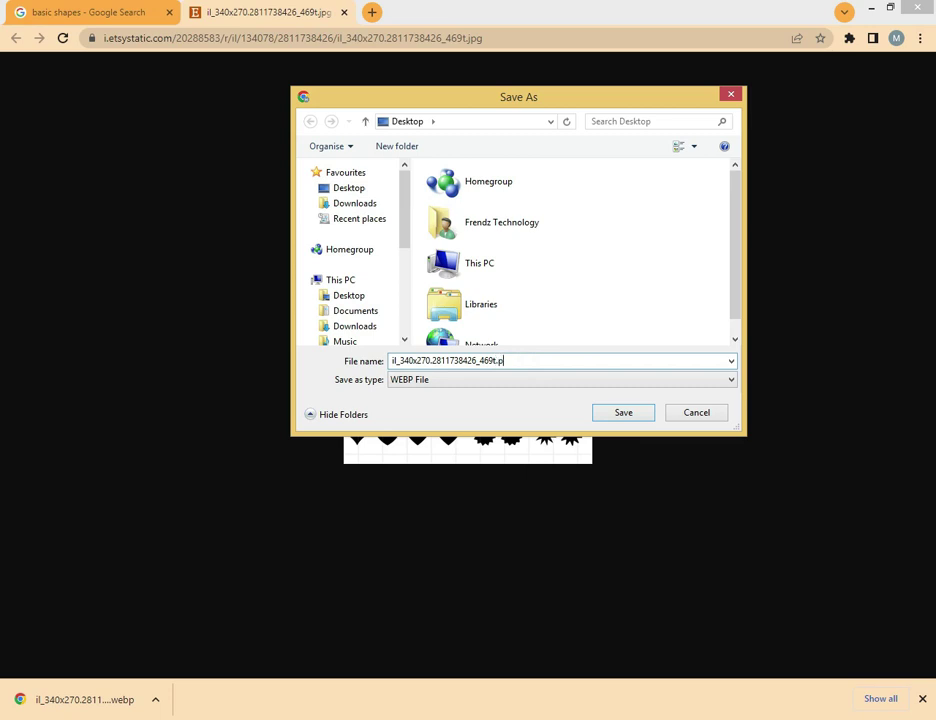
key(Return)
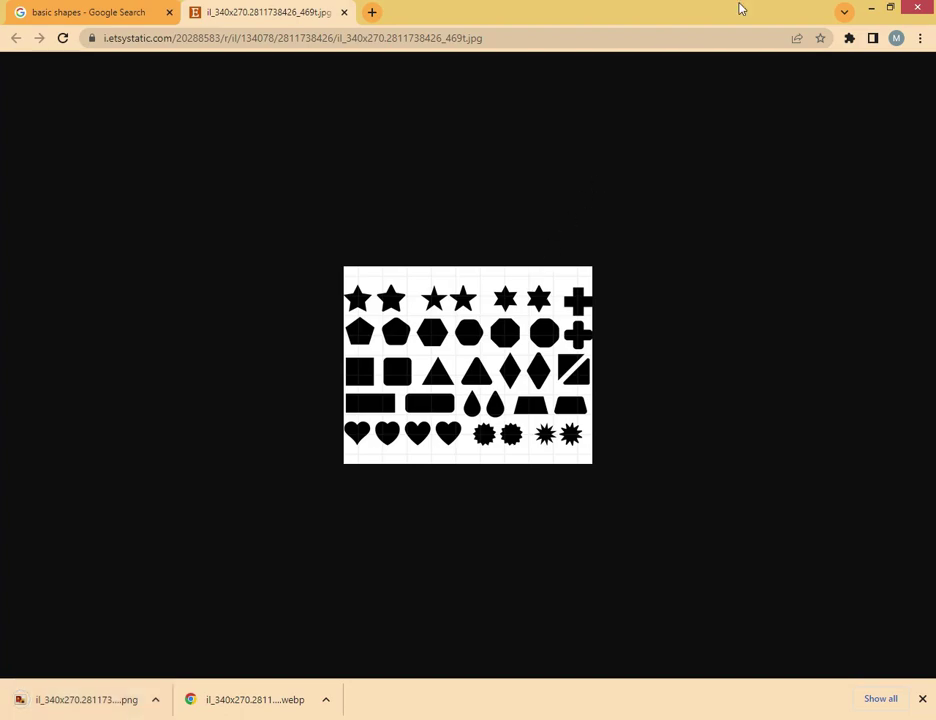
Minimize the browser and open the saved PNG from the desktop to check whether it displays, then close the viewer.
click(871, 8)
double_click(26, 313)
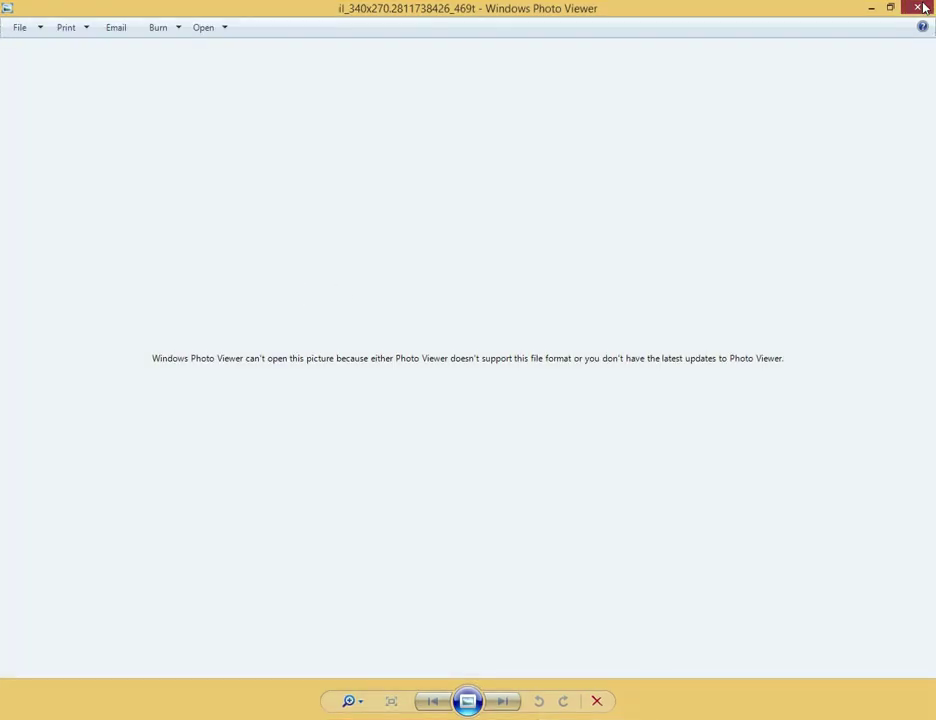
click(918, 8)
Delete the saved PNG from the desktop and empty the Recycle Bin.
key(Delete)
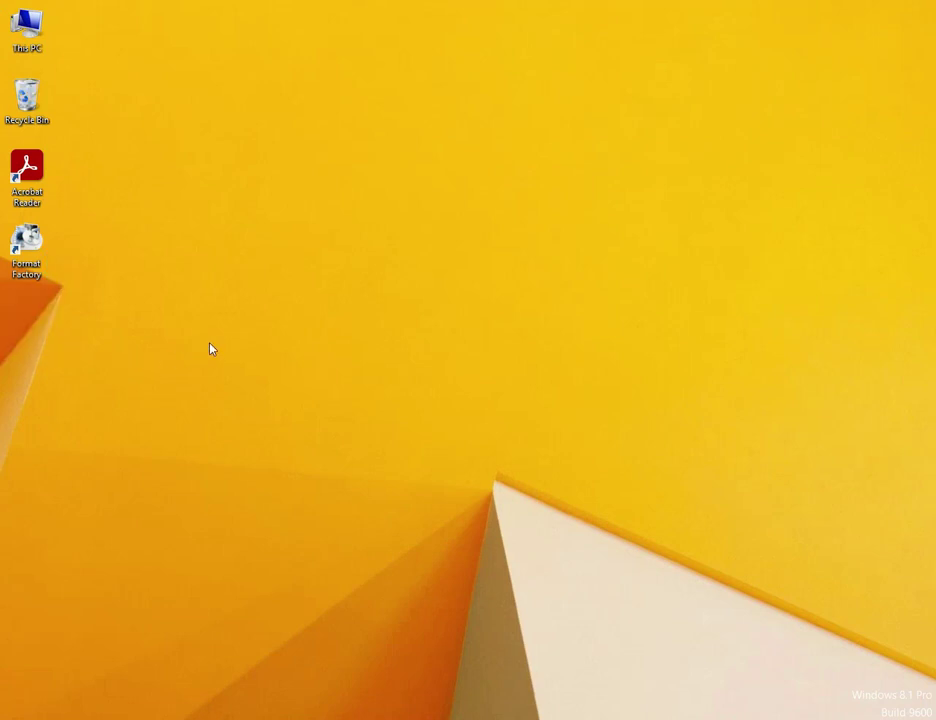
right_click(20, 106)
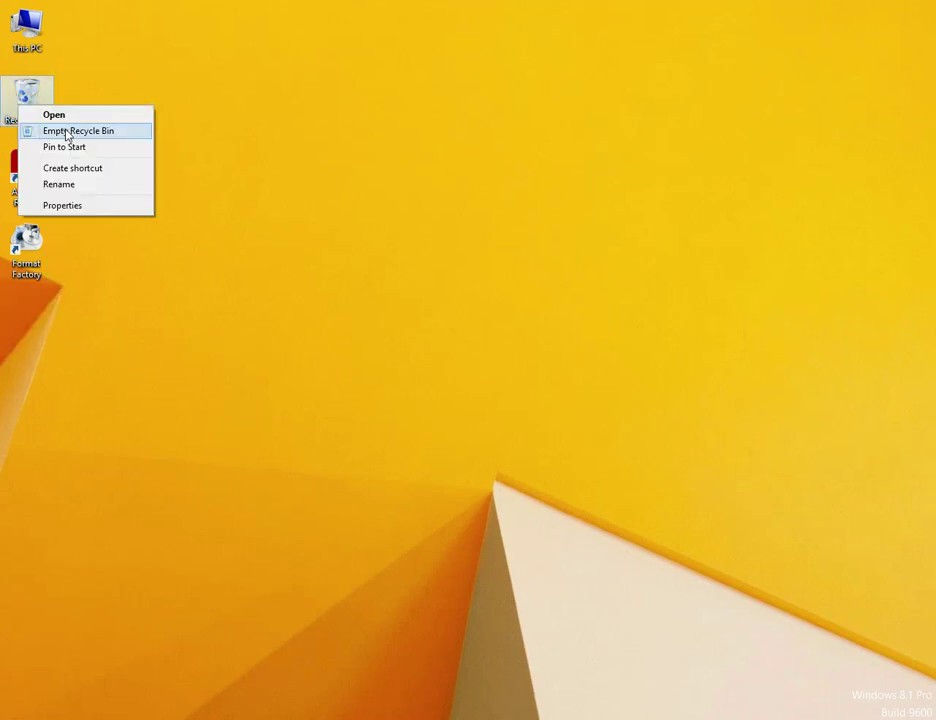
click(67, 130)
click(533, 426)
click(96, 560)
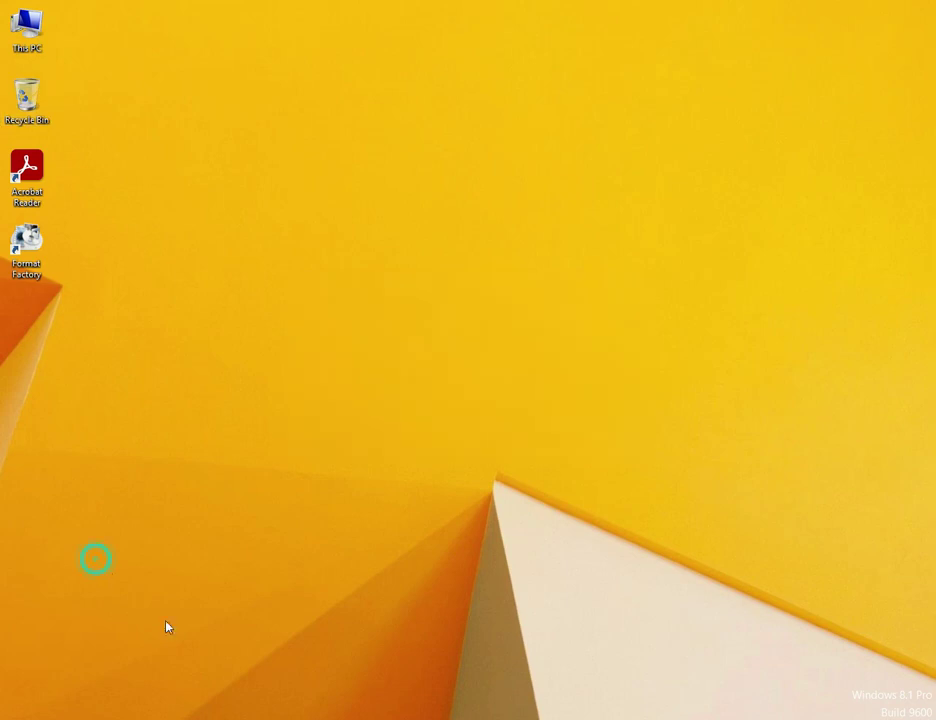
Return to the browser, close the Etsy image tab and preview EdrawSoft's green basic design shapes image from the related images.
key(alt+Tab)
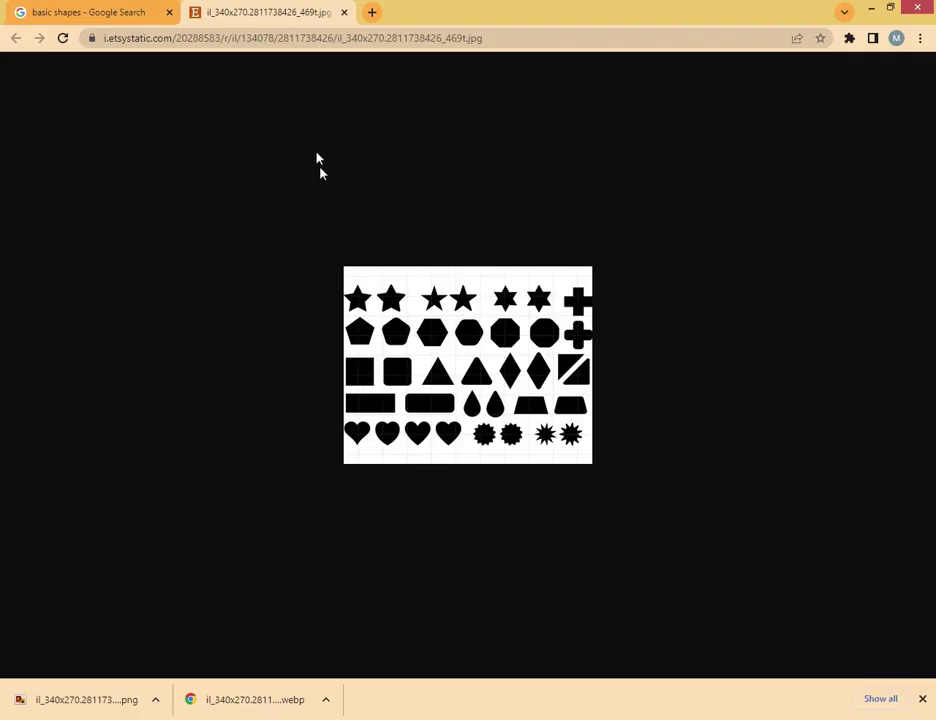
click(343, 17)
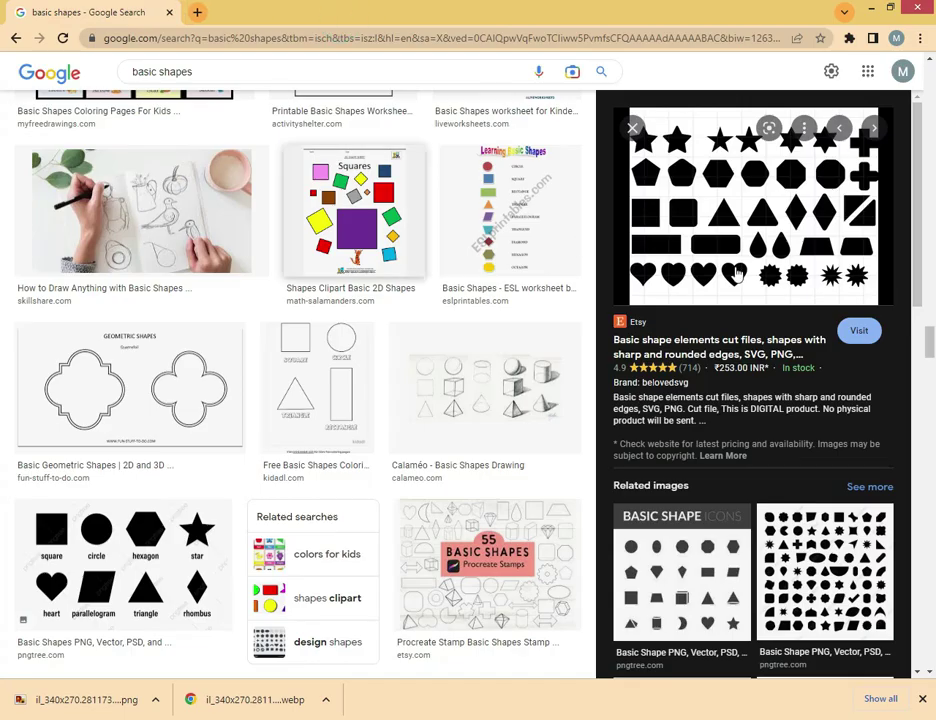
scroll(730, 498, down, 6)
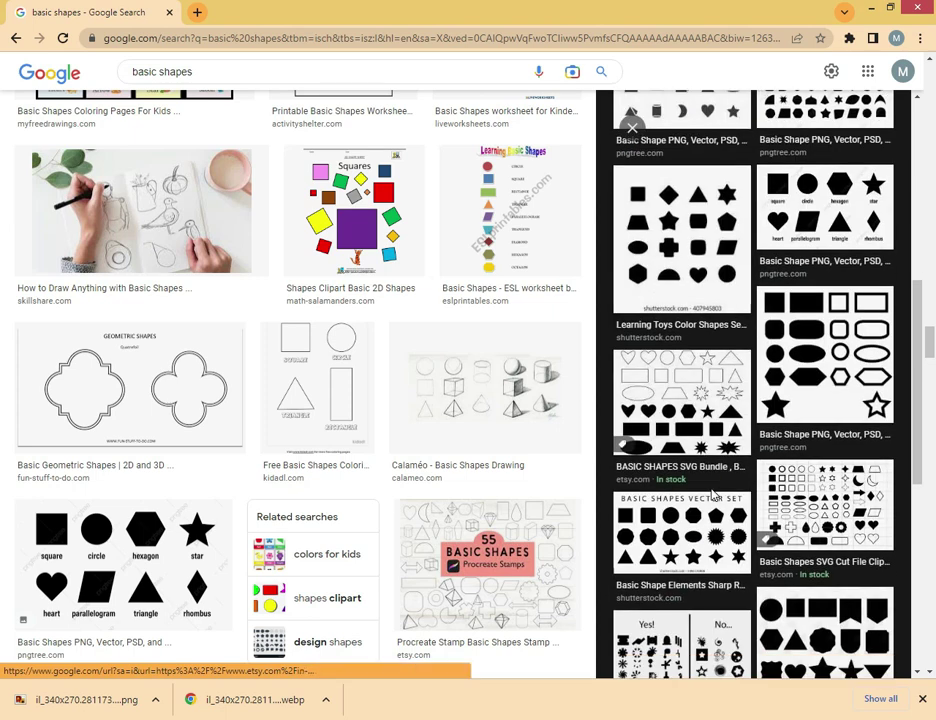
scroll(730, 498, down, 5)
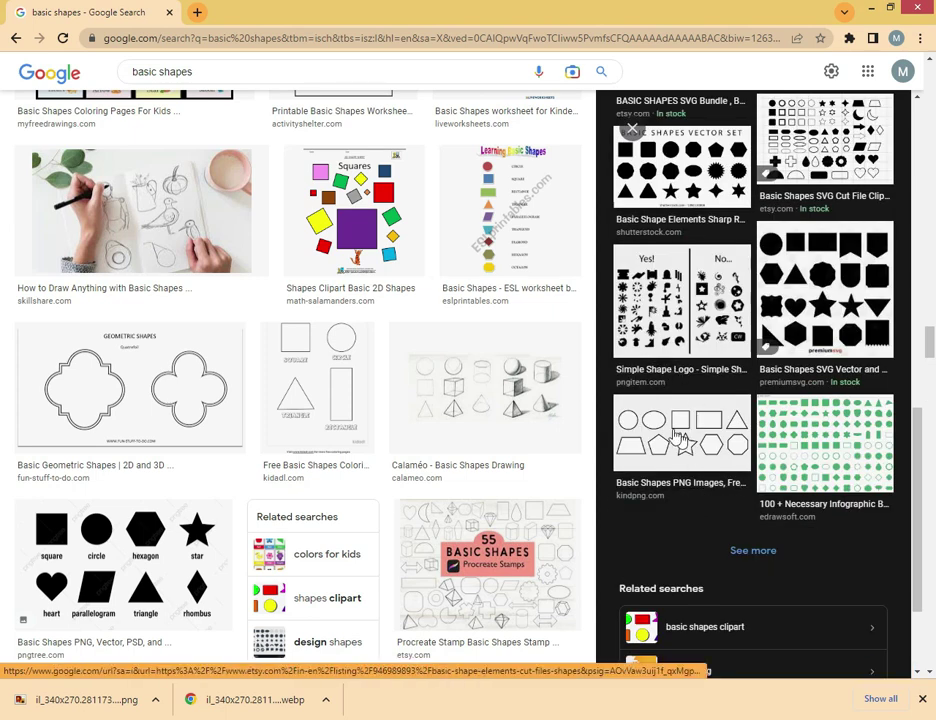
click(787, 430)
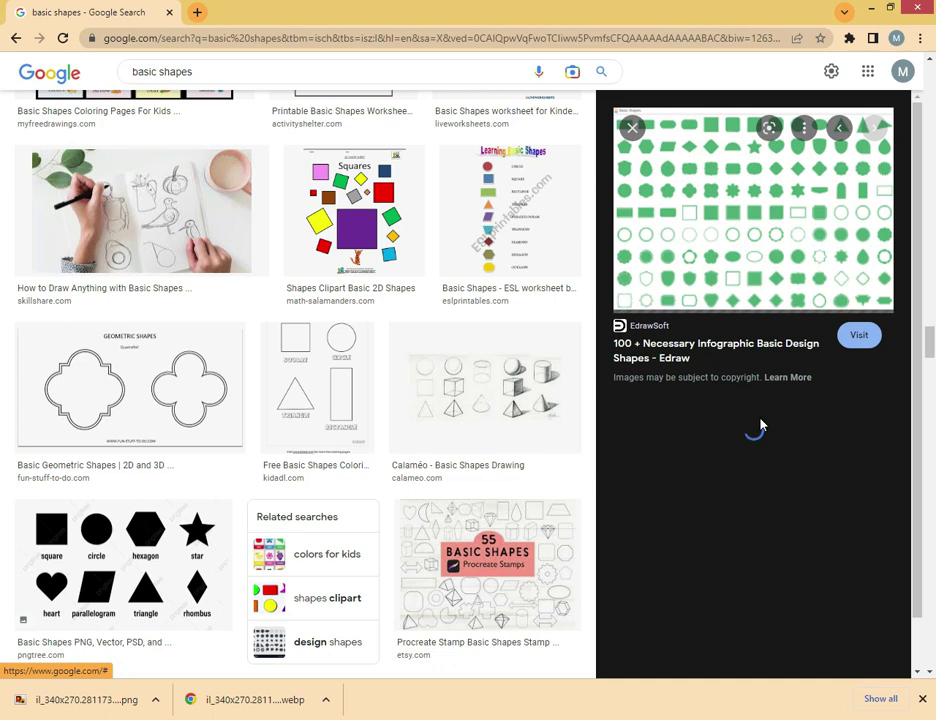
Open the previewed EdrawSoft shapes image in a new tab and switch to that tab.
right_click(672, 190)
click(721, 321)
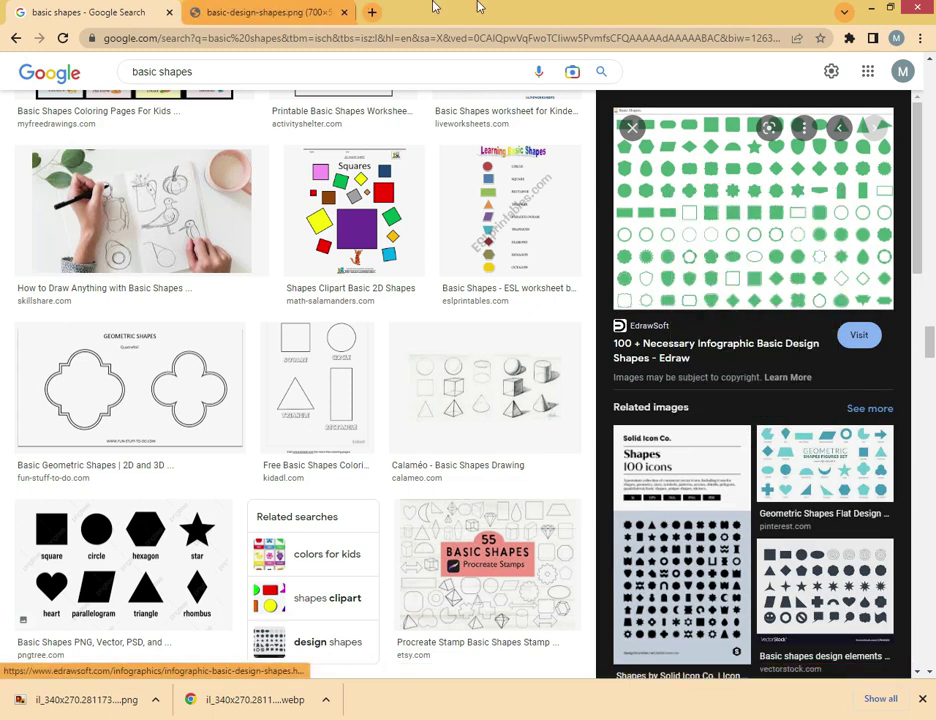
click(268, 13)
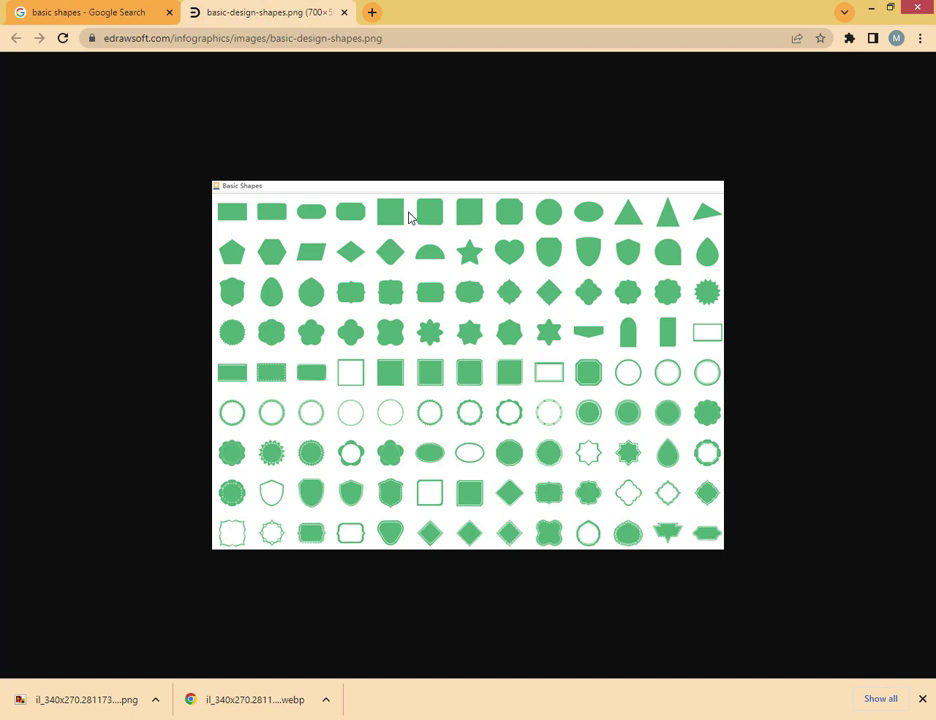
Save the green shapes image to the Desktop as the PNG file basic-design-shapes.
right_click(409, 218)
click(451, 243)
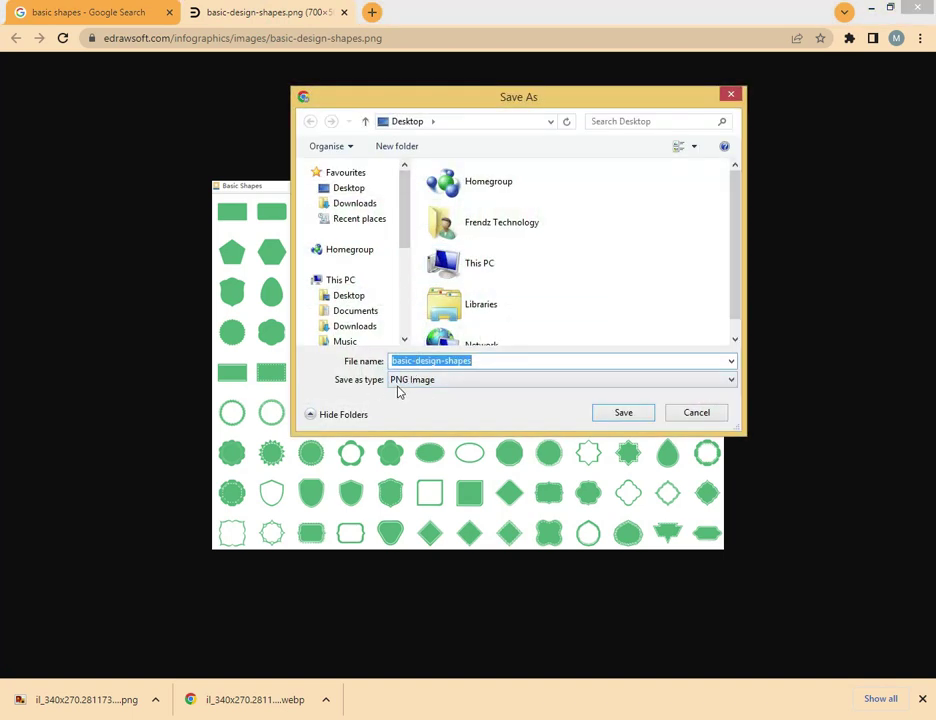
click(622, 412)
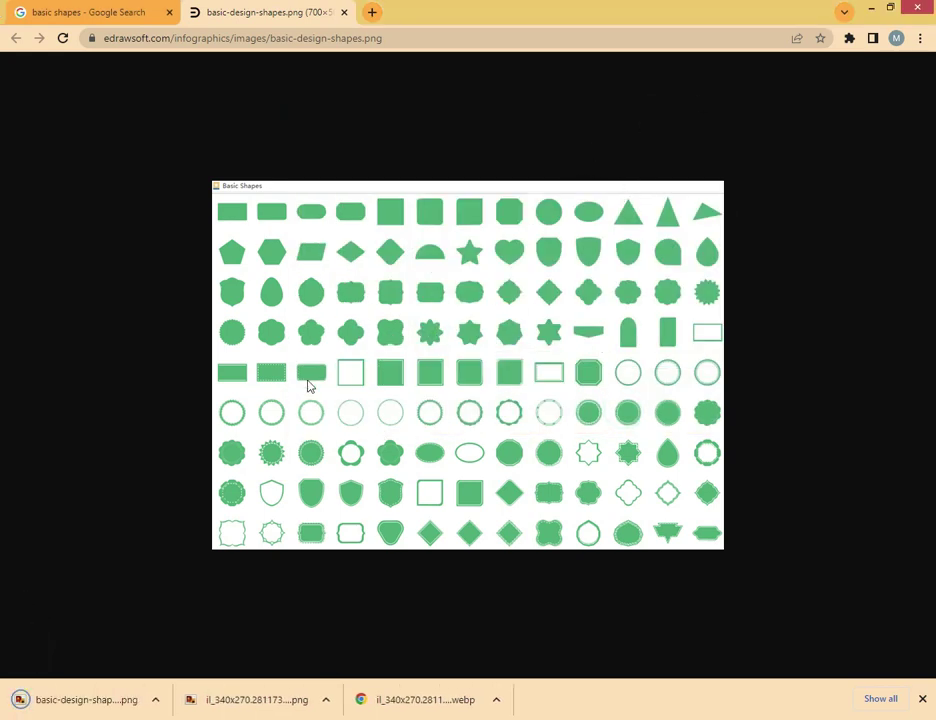
Import the basic-design-shapes image from the desktop into CorelDRAW and place it beside the page at about X -4.032", Y 10.124".
click(871, 10)
drag(28, 316, 249, 282)
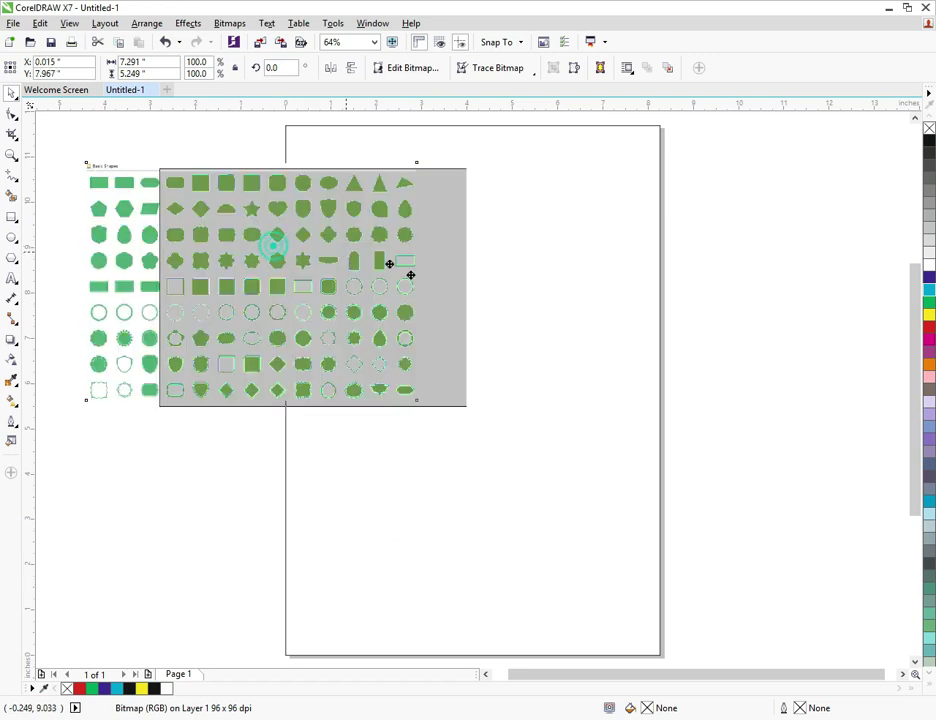
drag(410, 274, 480, 290)
scroll(530, 345, down, 2)
scroll(470, 285, up, 2)
drag(543, 428, 270, 323)
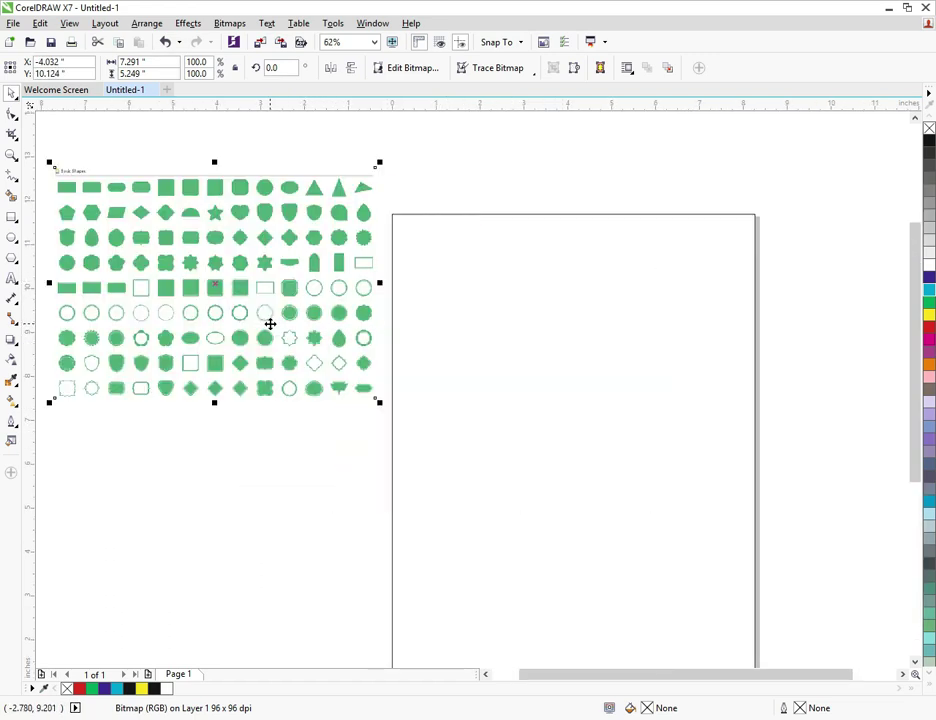
key(Escape)
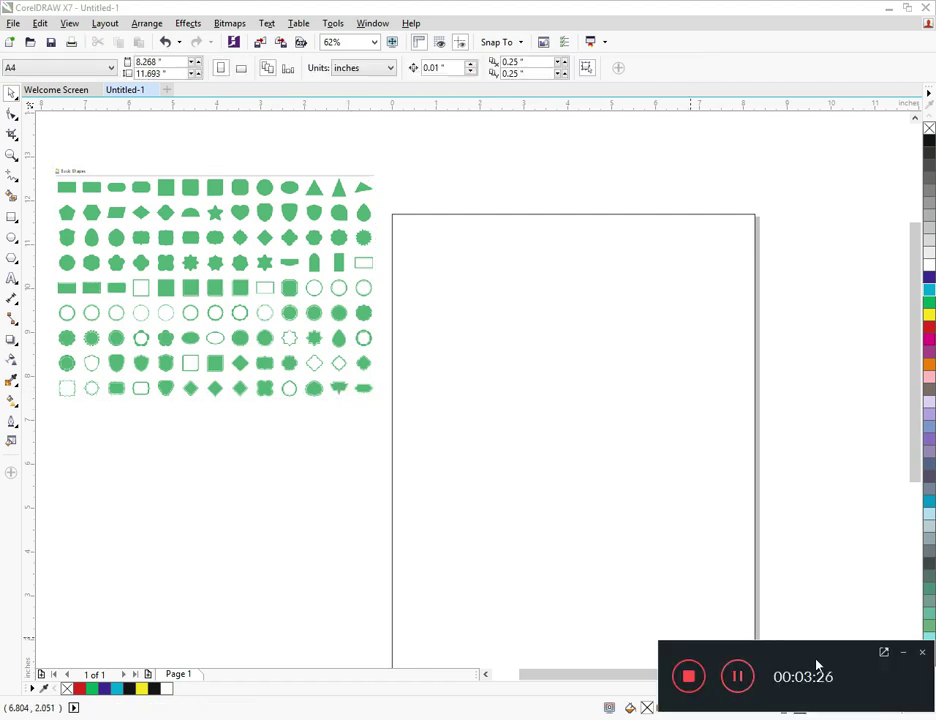
click(904, 653)
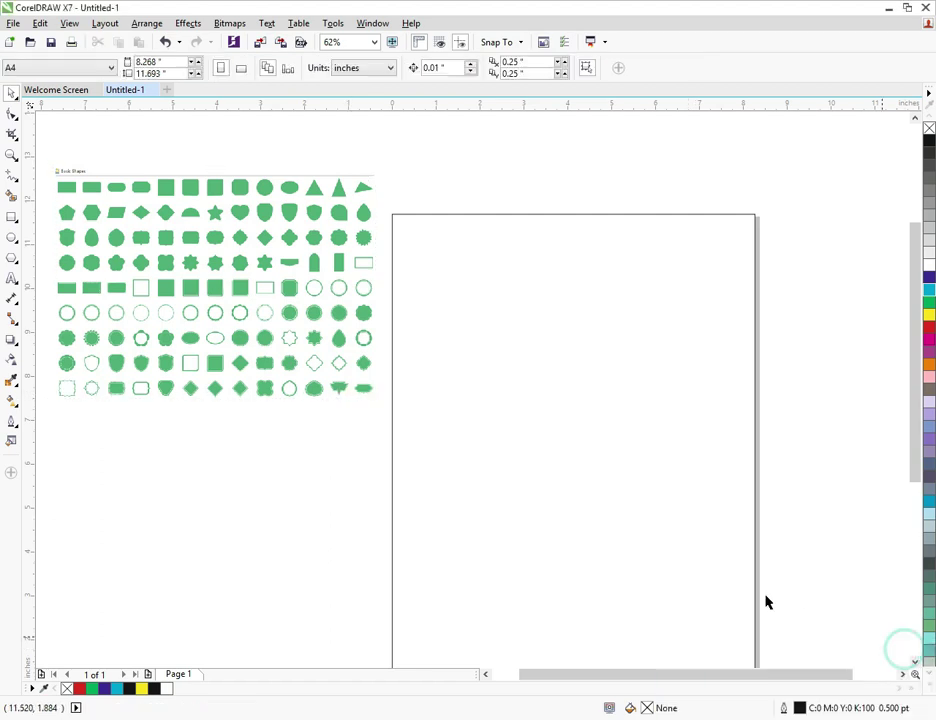
click(203, 289)
click(221, 416)
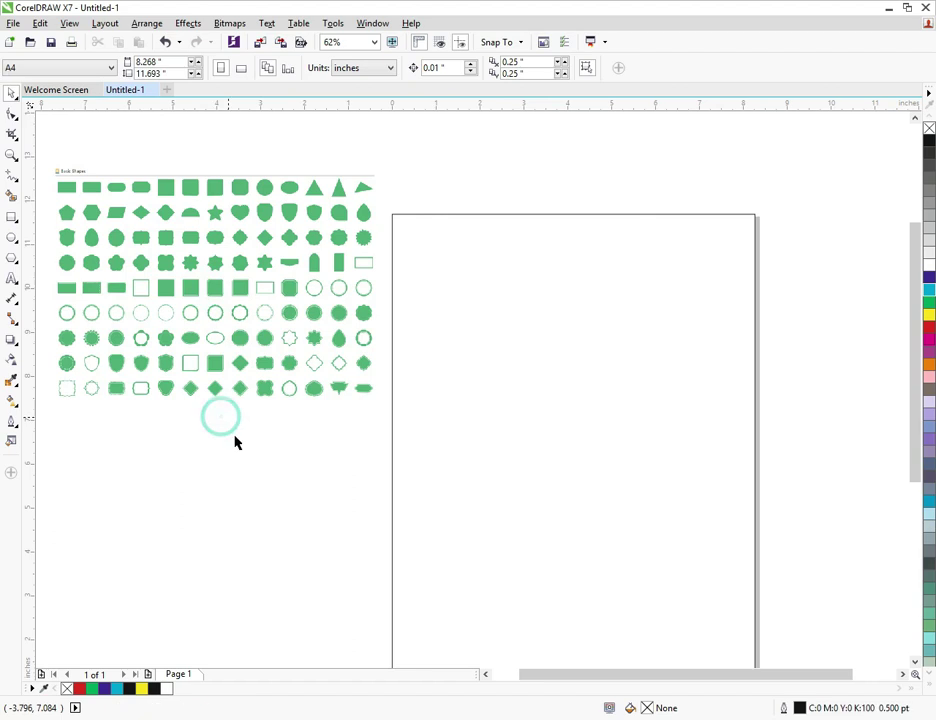
Move the shapes image so it overlaps the page's left edge, centred at about X -2.128", Y 9.219".
click(161, 267)
scroll(299, 263, up, 4)
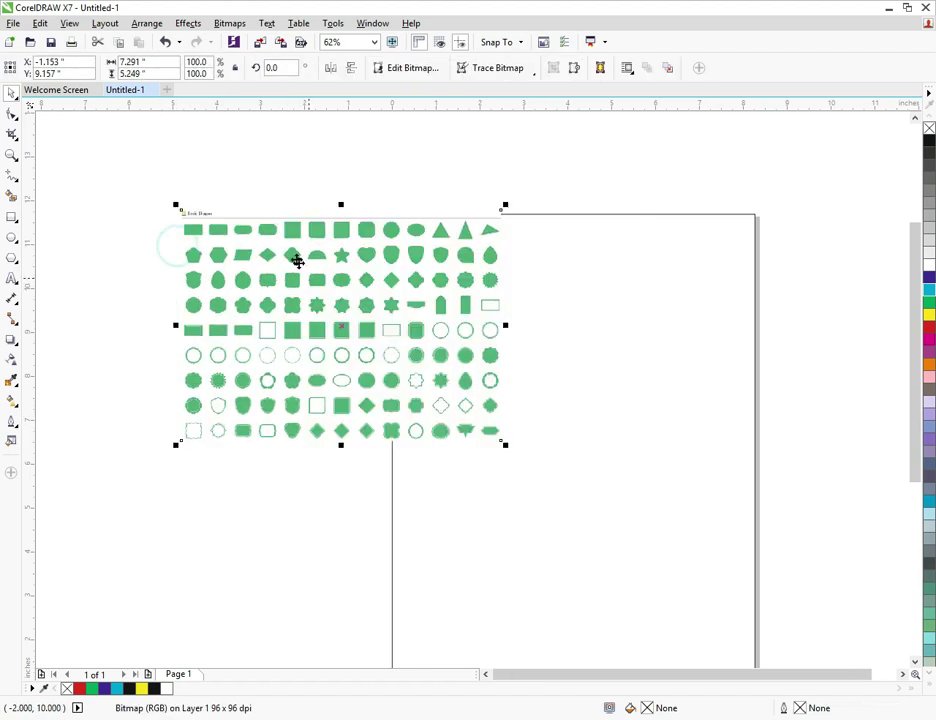
scroll(299, 267, down, 2)
scroll(305, 263, down, 2)
scroll(332, 261, up, 2)
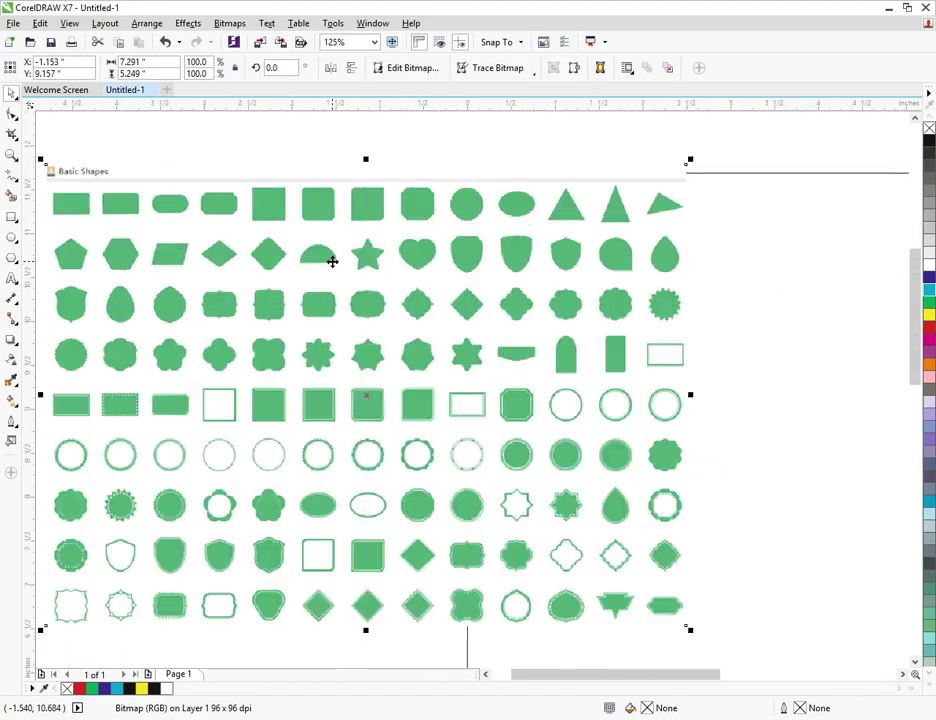
scroll(207, 236, down, 1)
scroll(207, 236, up, 2)
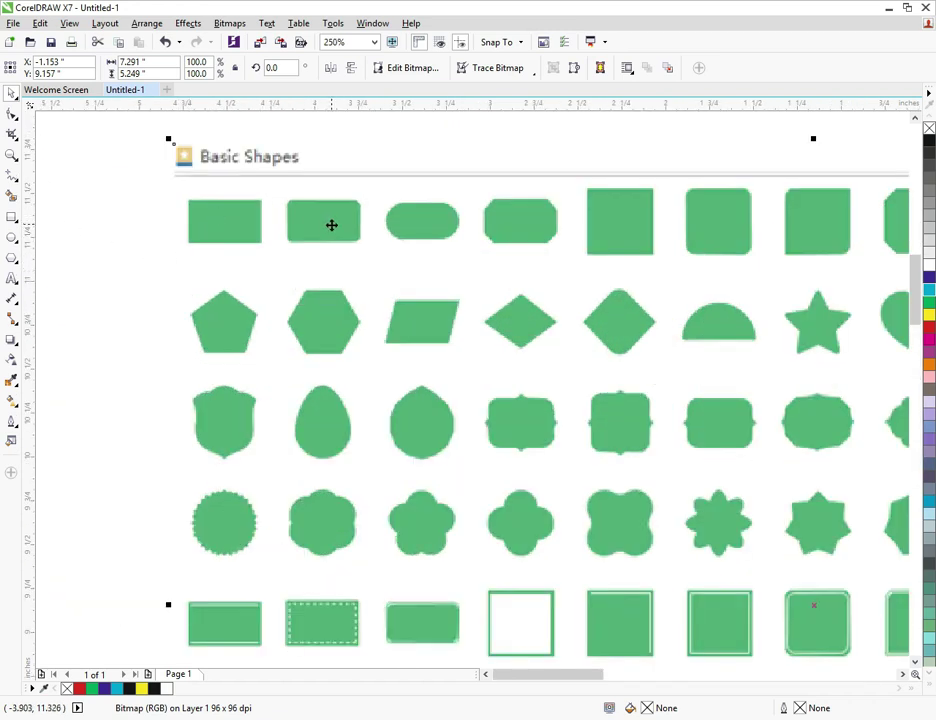
scroll(331, 225, down, 1)
scroll(286, 223, up, 1)
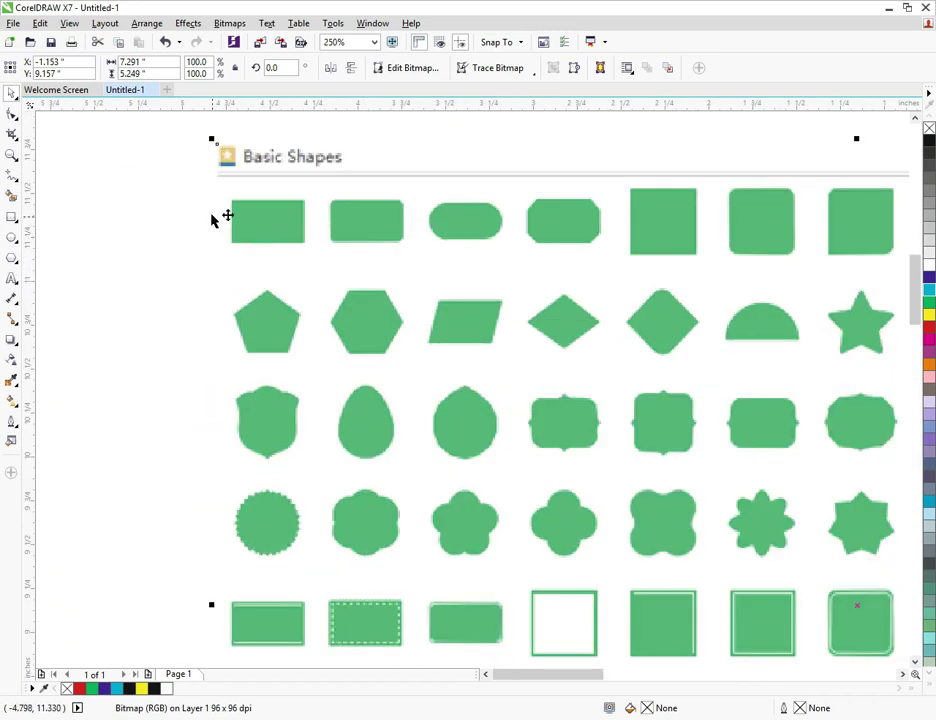
scroll(485, 280, down, 1)
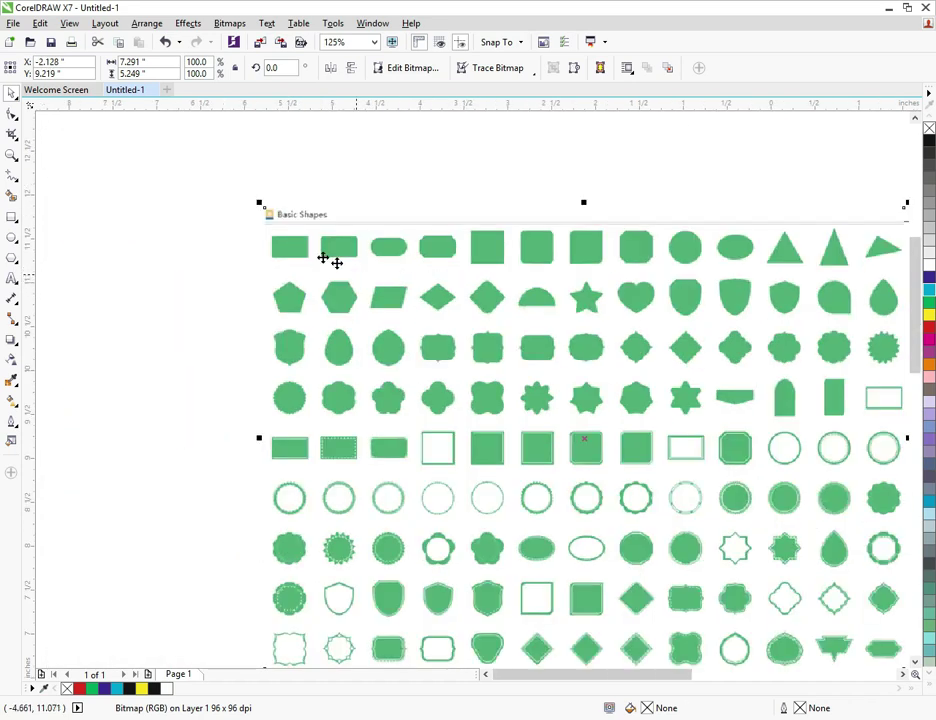
Draw a rectangle of about 0.417 by 0.229 inches over the first green rectangle in the image's top row.
scroll(301, 241, up, 2)
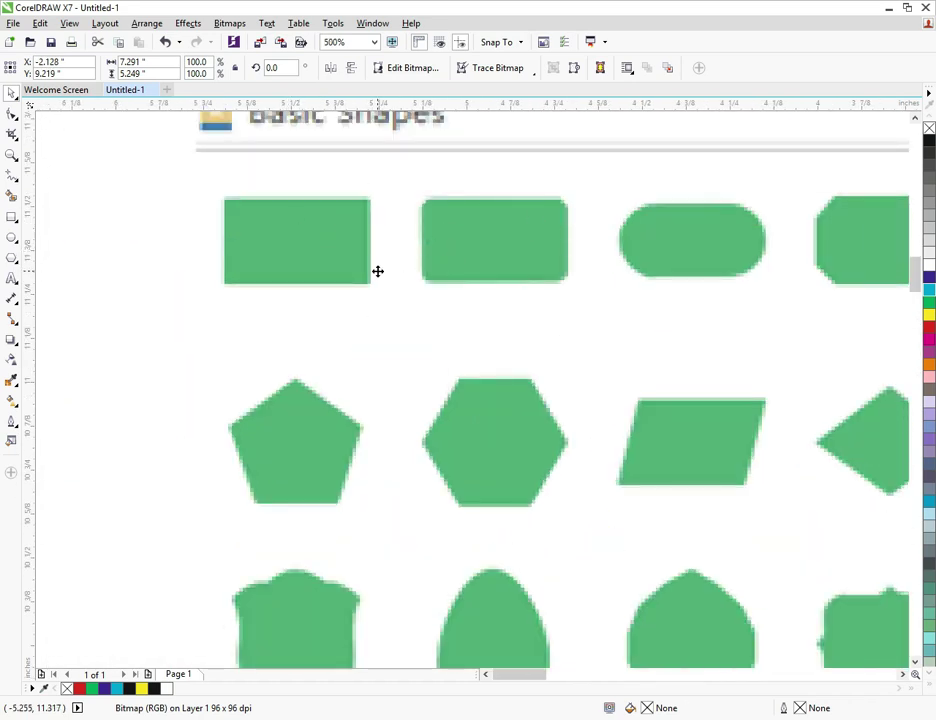
scroll(377, 271, down, 2)
scroll(355, 253, up, 1)
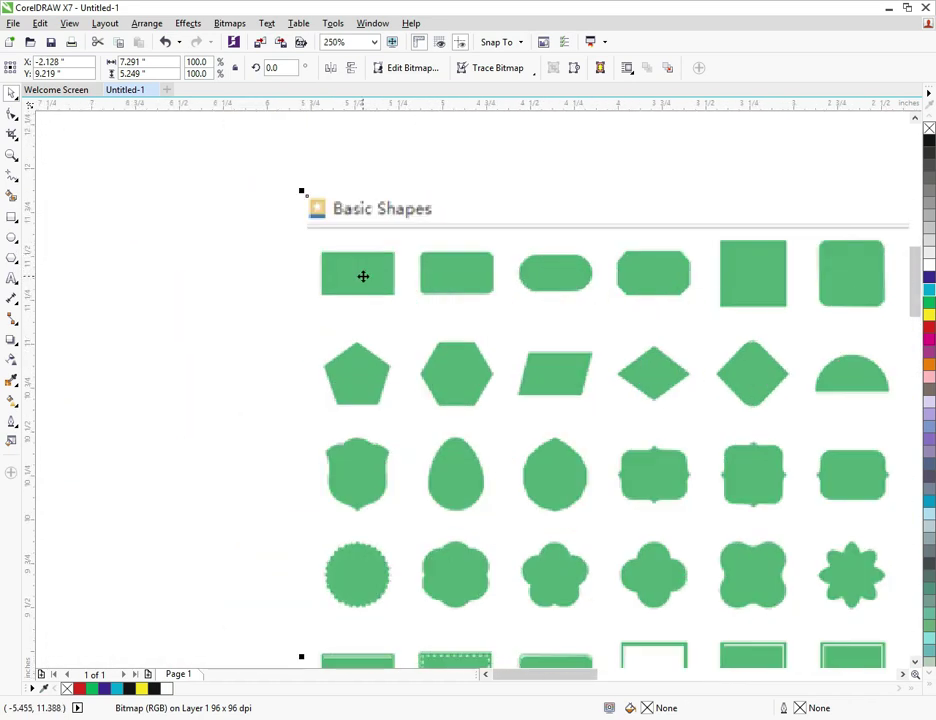
click(12, 217)
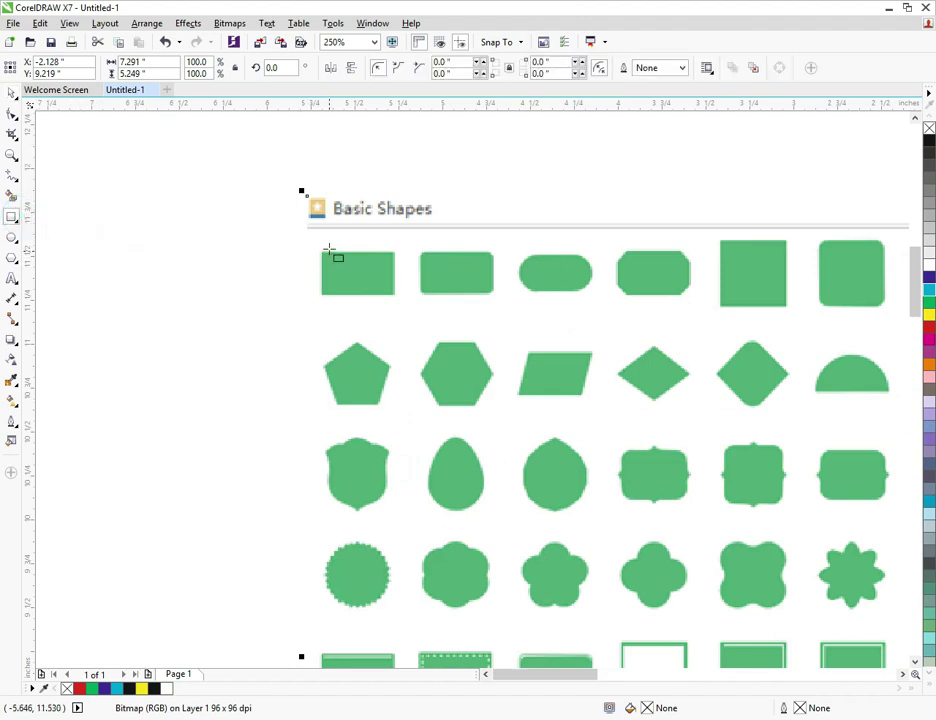
drag(320, 253, 395, 294)
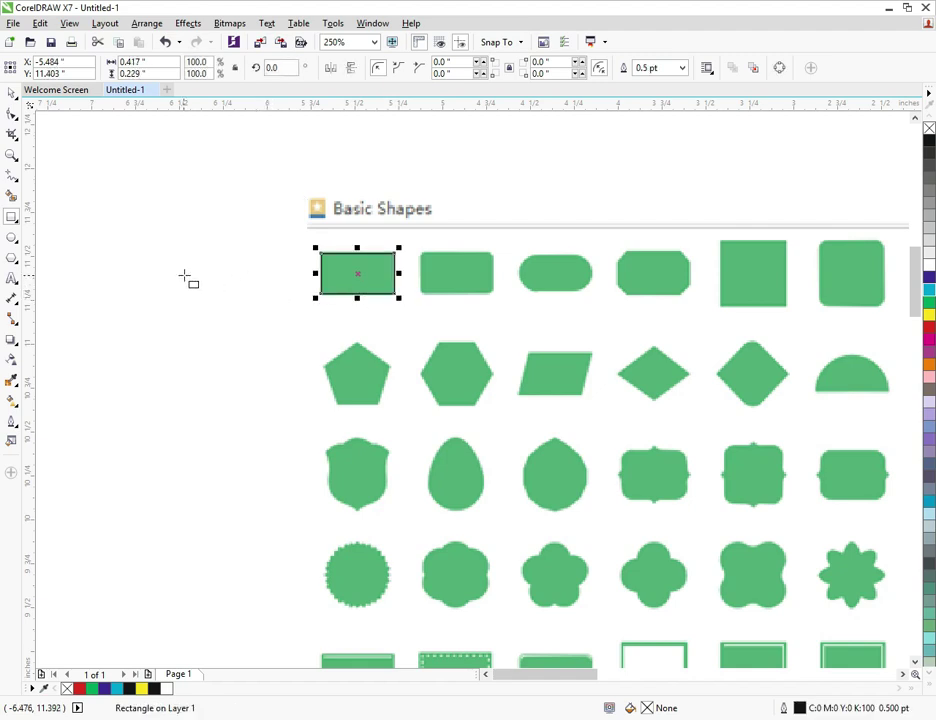
Draw a rectangle of about 0.408 by 0.229 inches over the top row's second shape and round its corners to about 0.014 inches.
scroll(184, 276, down, 1)
scroll(312, 265, up, 2)
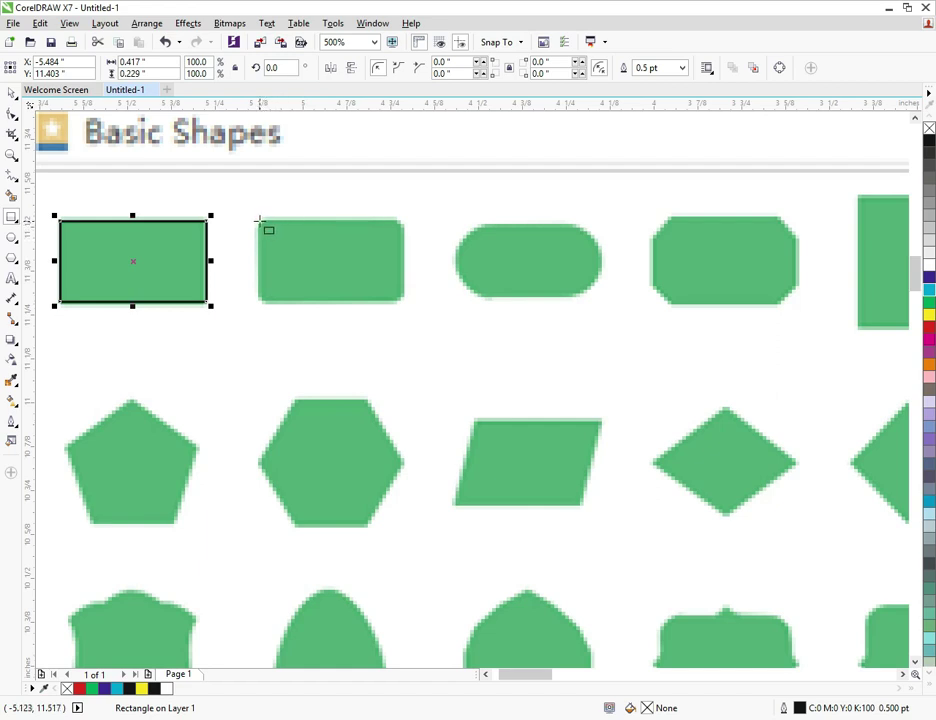
drag(257, 219, 404, 304)
click(12, 113)
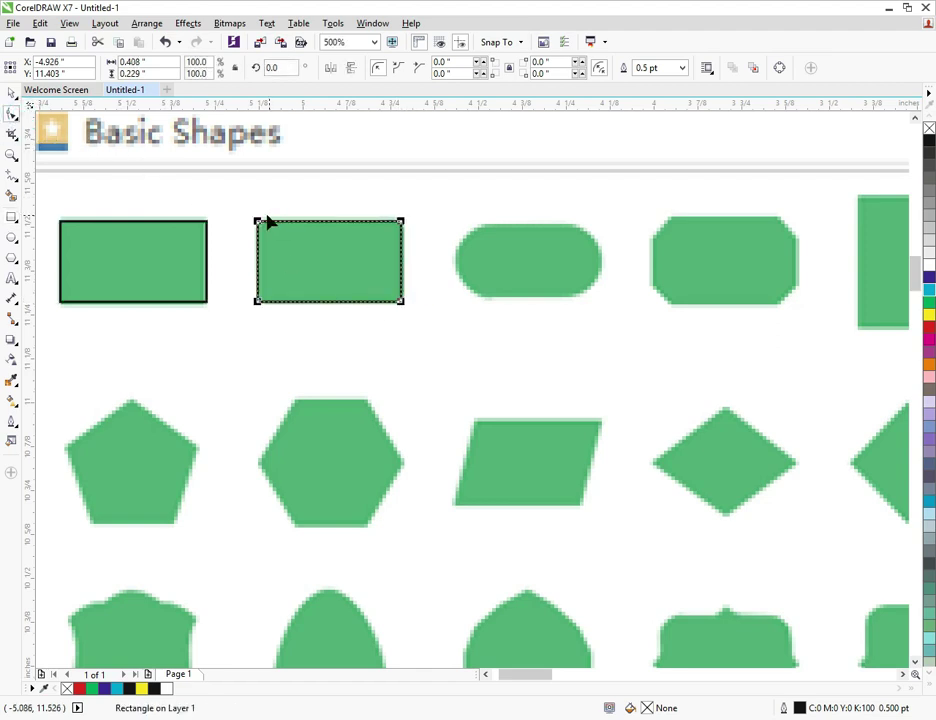
scroll(267, 221, up, 3)
drag(243, 243, 267, 251)
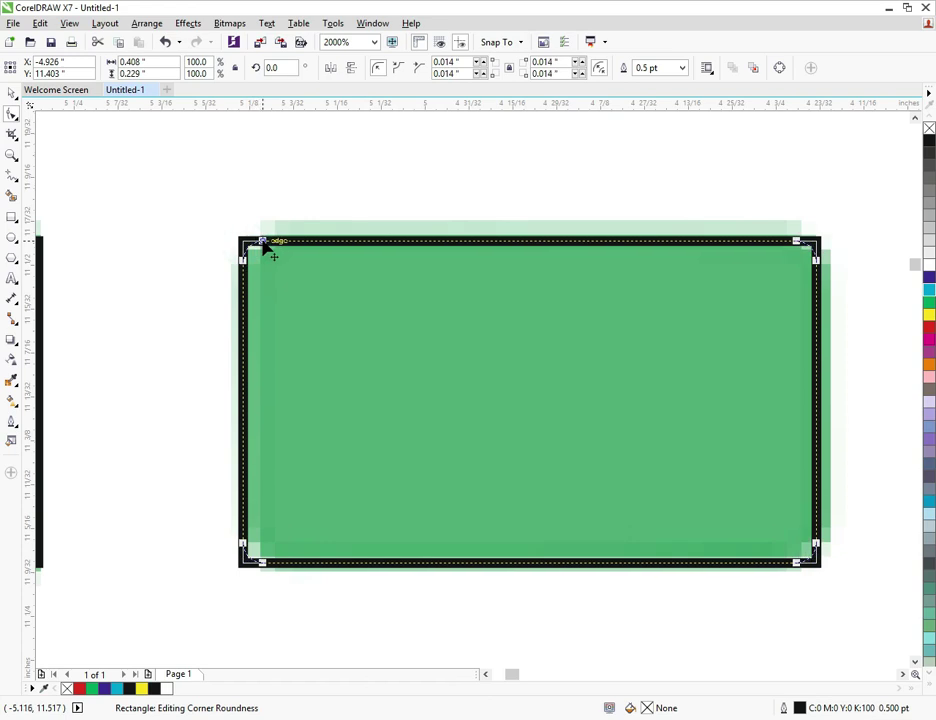
click(12, 92)
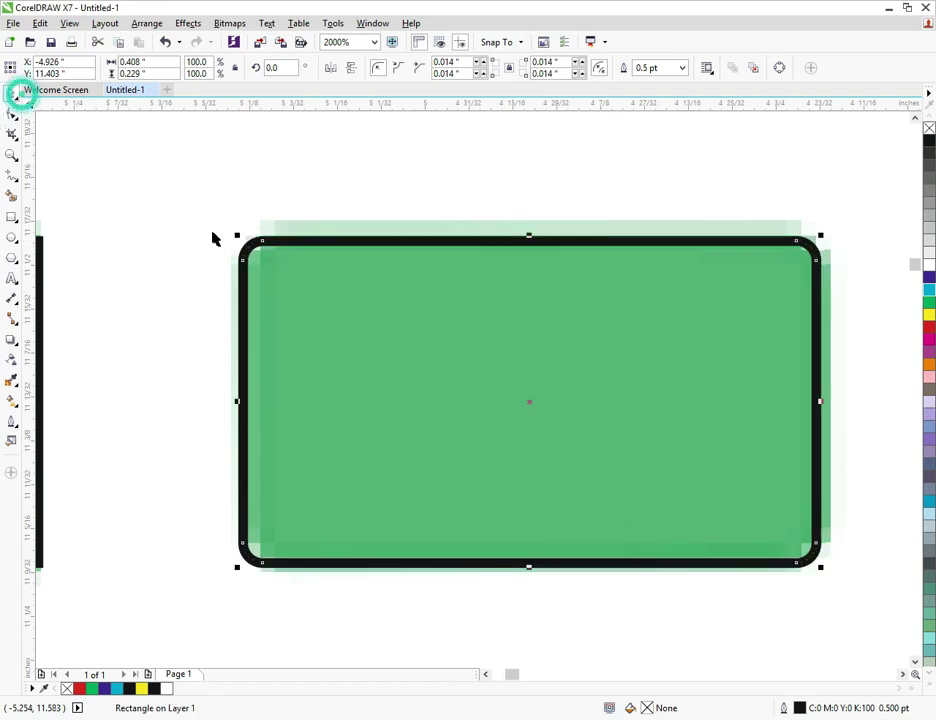
Draw a rectangle of about 0.368 by 0.195 inches over the pill shape, third in the top row.
scroll(213, 236, down, 2)
scroll(311, 270, down, 1)
scroll(416, 275, up, 3)
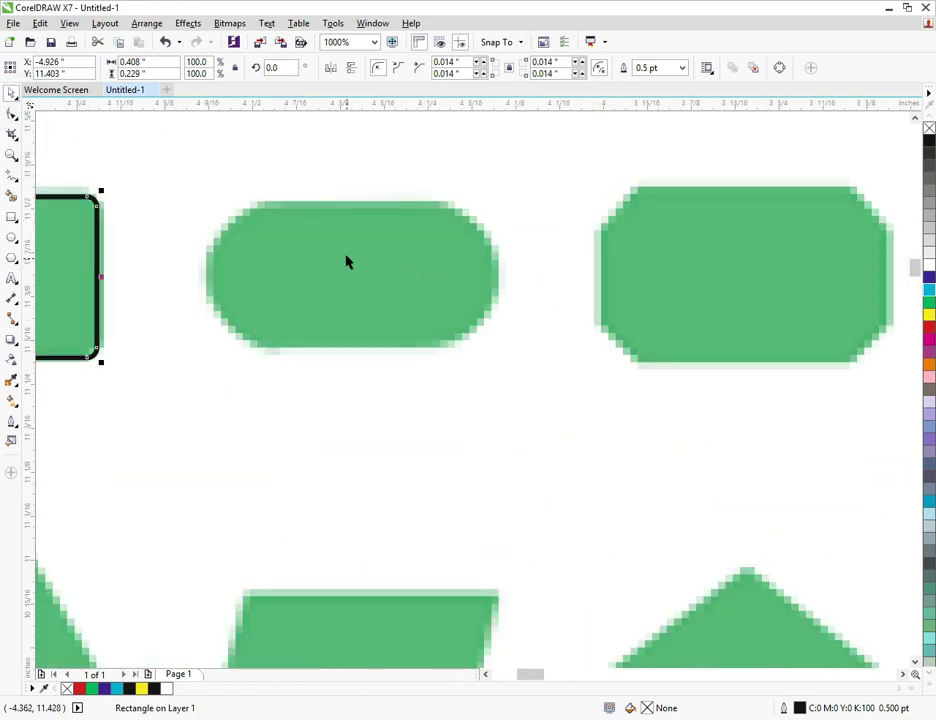
click(12, 217)
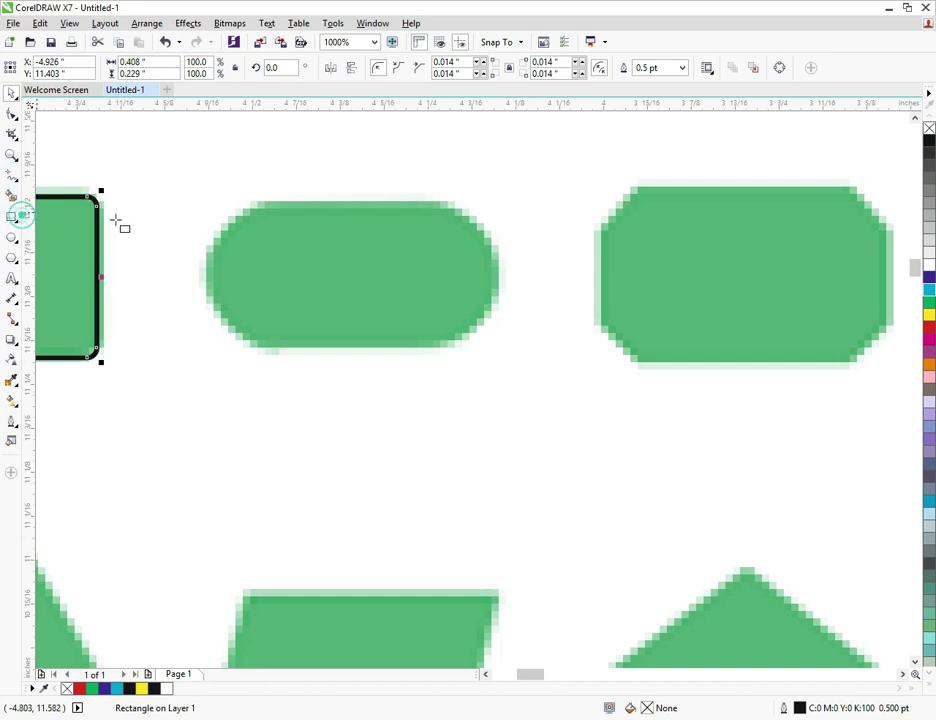
drag(219, 206, 481, 346)
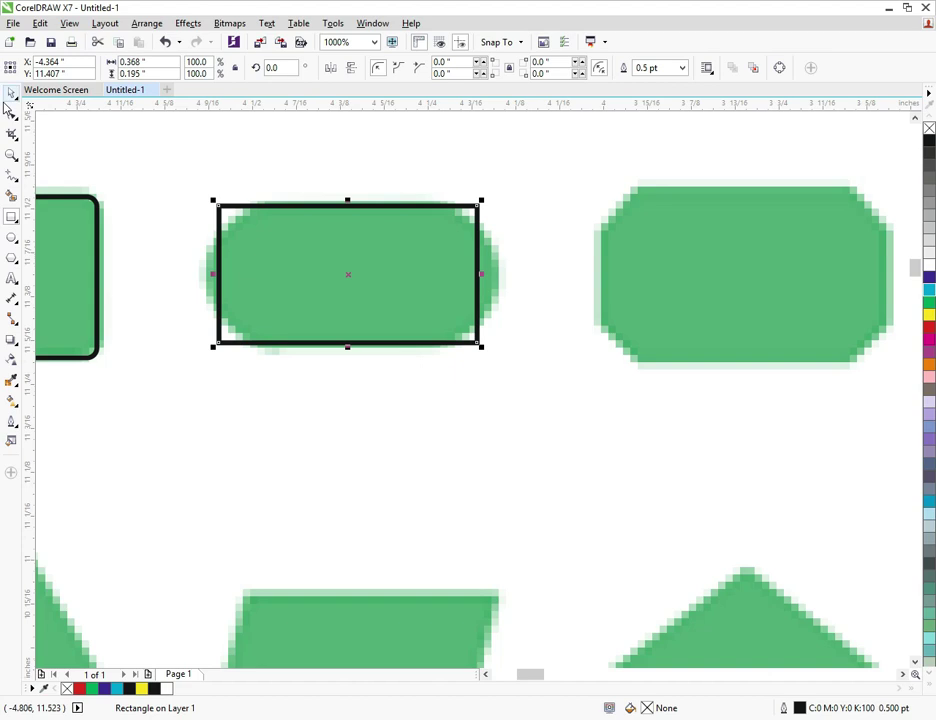
Widen the pill shape's rectangle to about 0.417 inches and round its corners to a radius of about 0.094 inches.
click(11, 93)
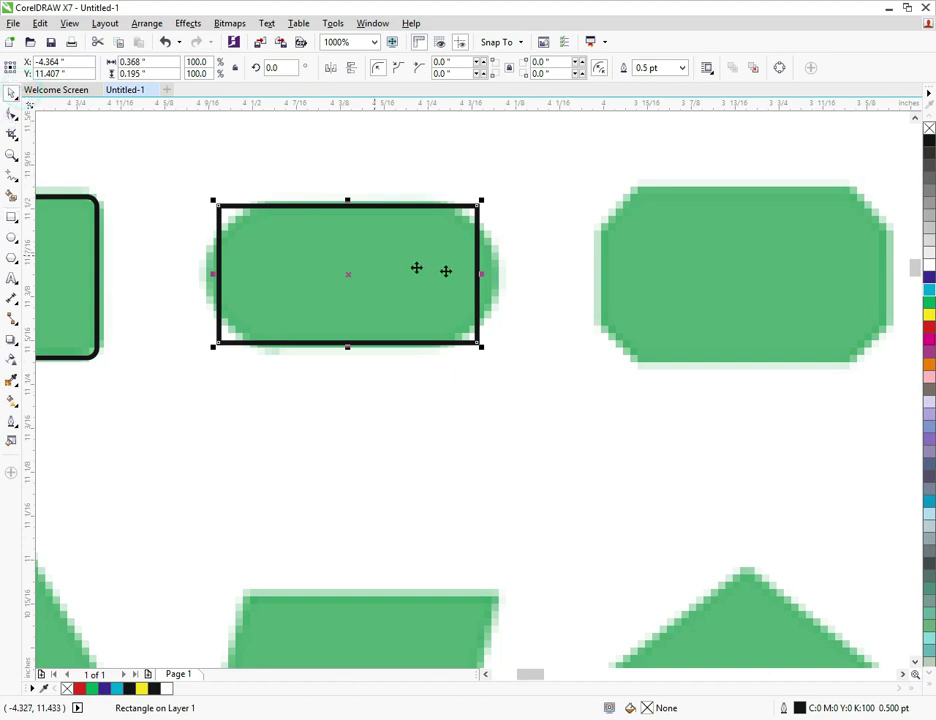
drag(483, 273, 502, 274)
drag(212, 273, 200, 273)
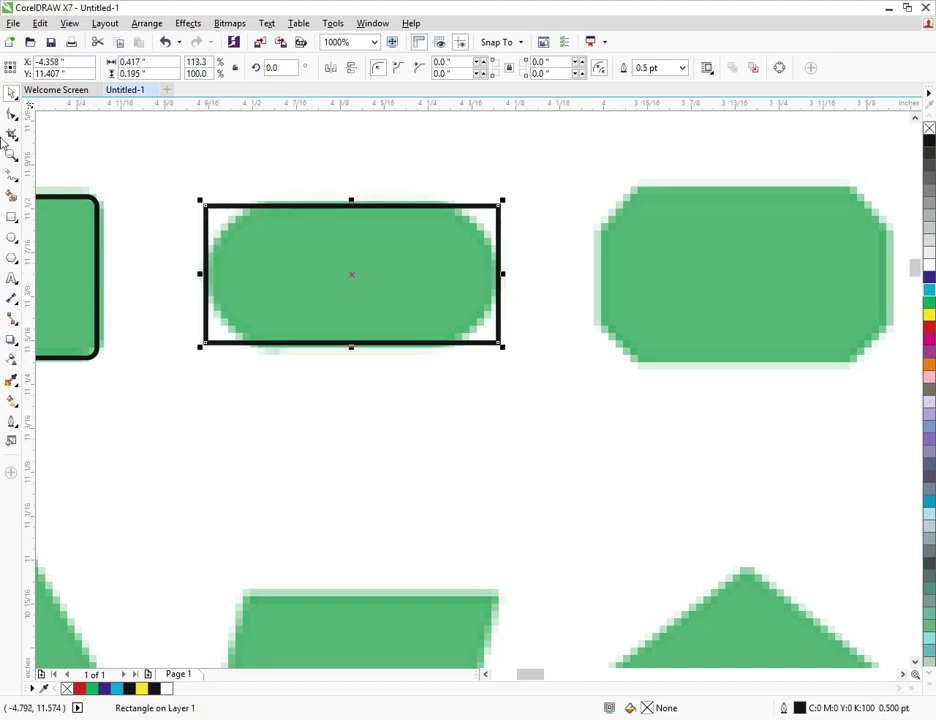
click(11, 113)
drag(206, 207, 274, 209)
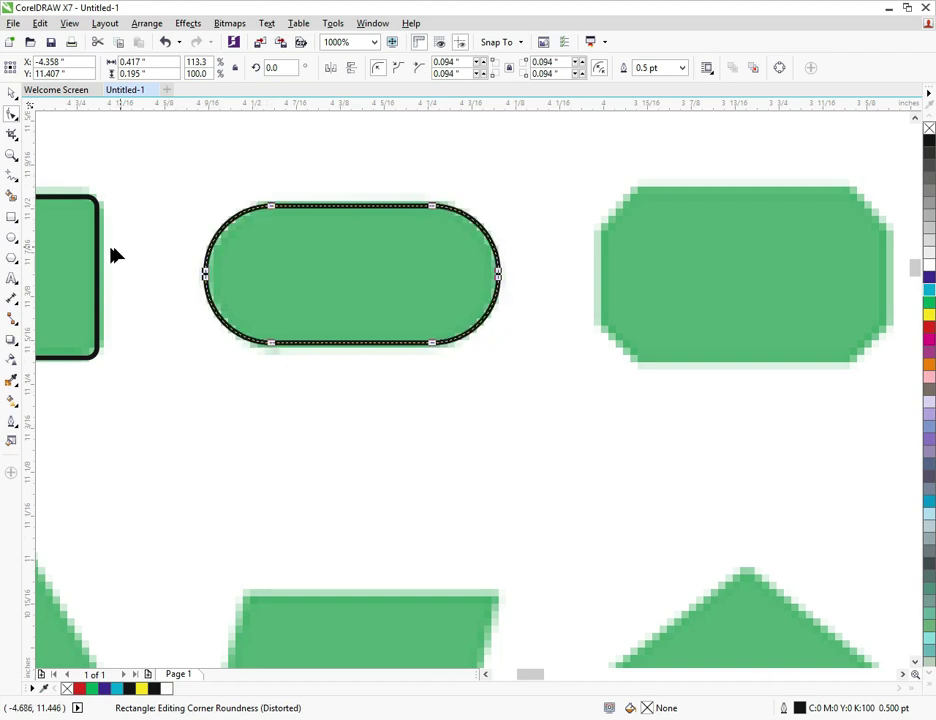
Draw a rectangle of about 0.408 by 0.238 inches over the cut-corner shape, fourth in the top row.
click(11, 217)
scroll(410, 300, down, 2)
scroll(413, 305, up, 1)
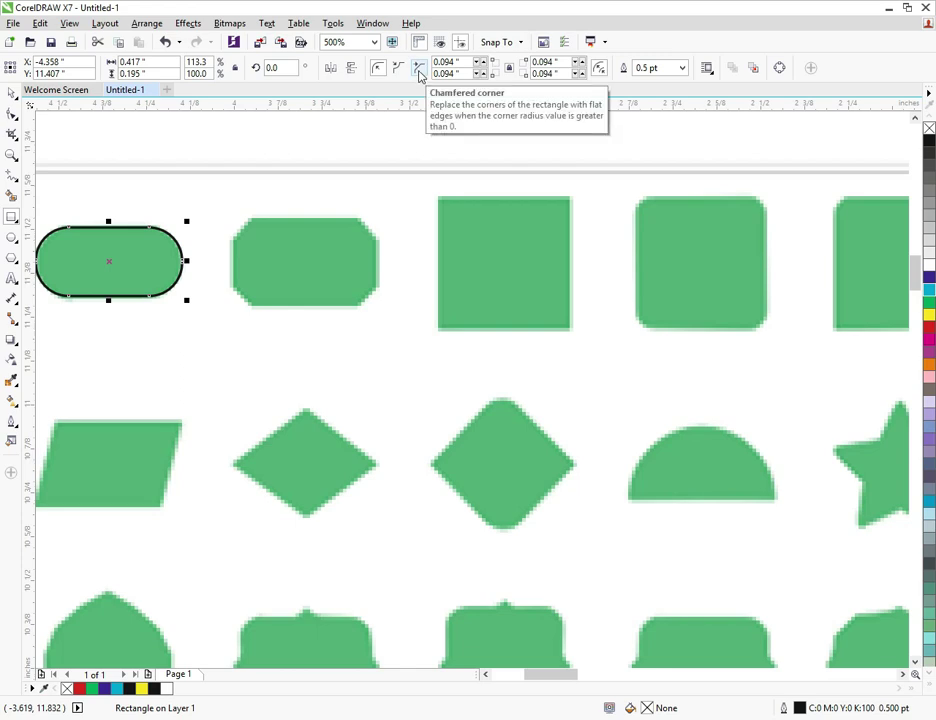
click(18, 216)
drag(232, 217, 378, 305)
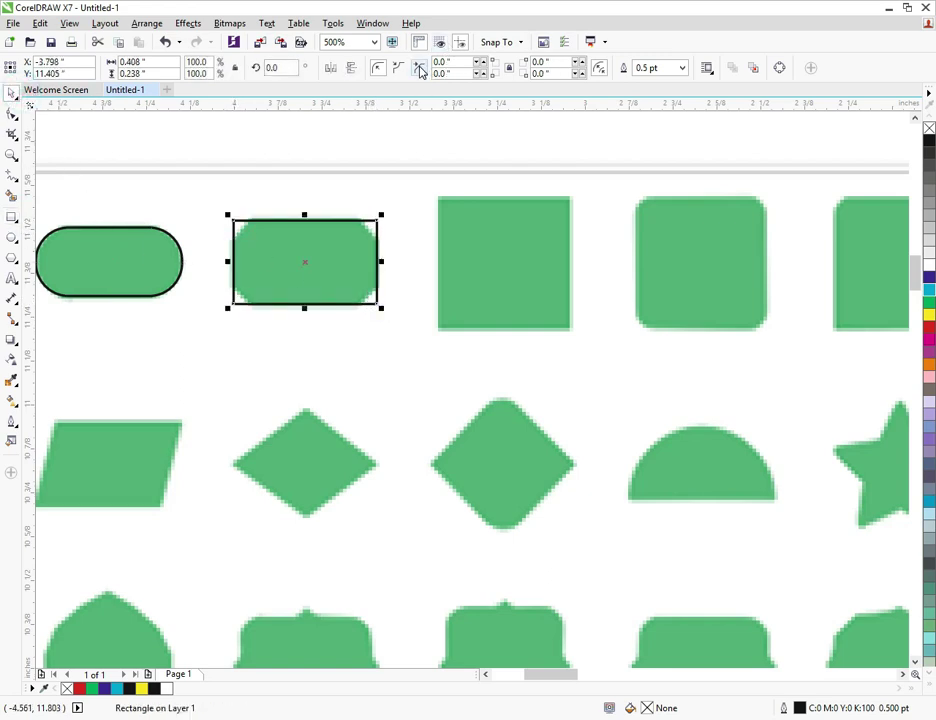
Chamfer the fourth rectangle's corners by about 0.048 inches to match the cut corners of the green shape.
click(12, 115)
scroll(233, 222, up, 4)
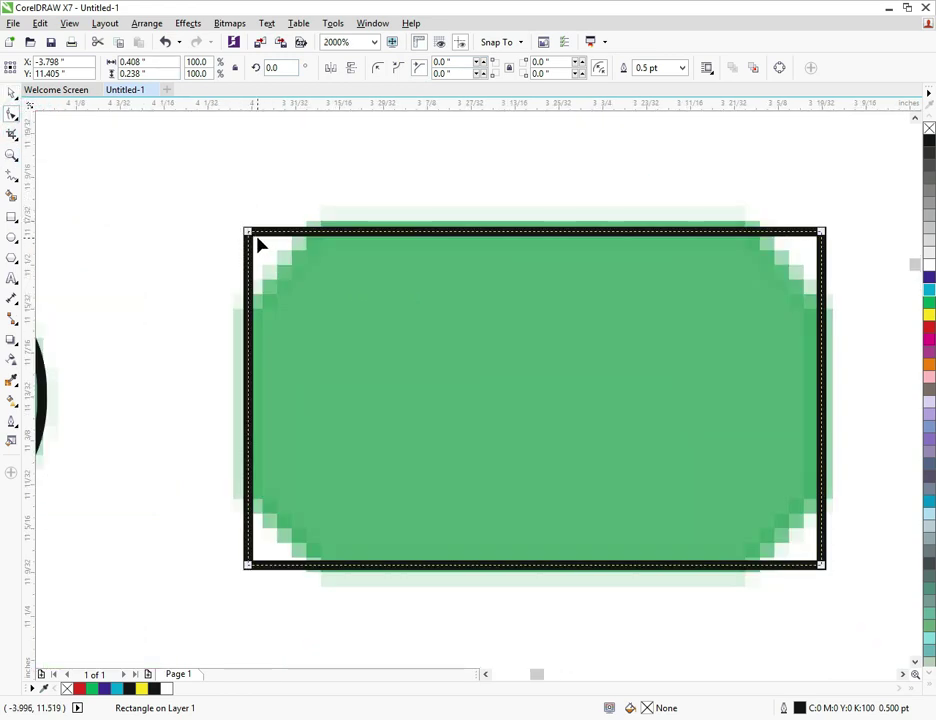
drag(248, 232, 316, 233)
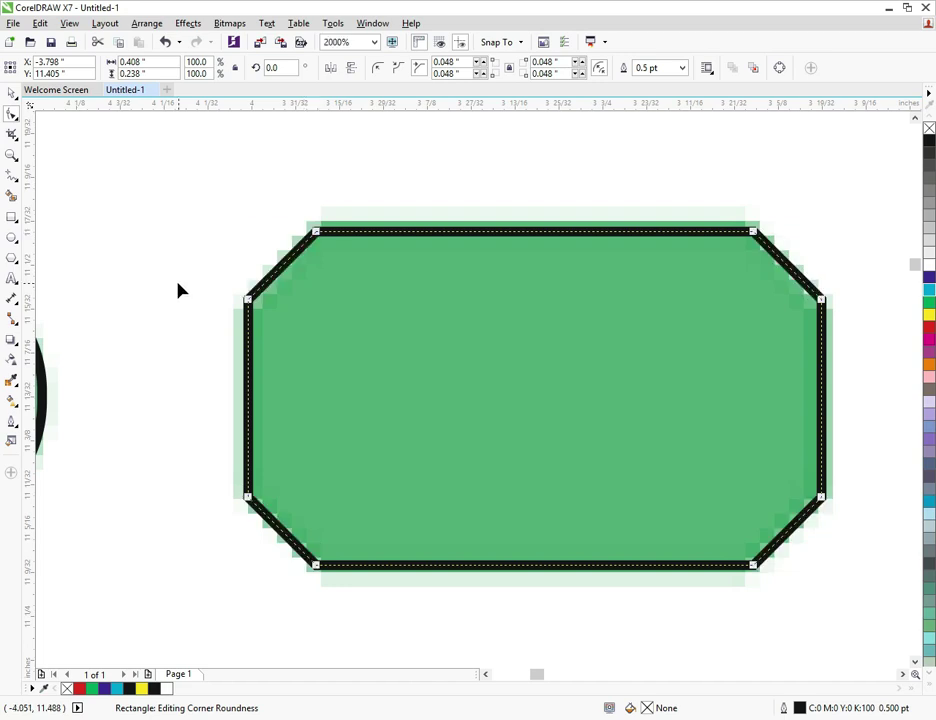
click(11, 96)
Draw a square of about 0.363 inches over the sharp-cornered green square, fifth in the top row.
scroll(240, 250, down, 6)
scroll(407, 265, up, 4)
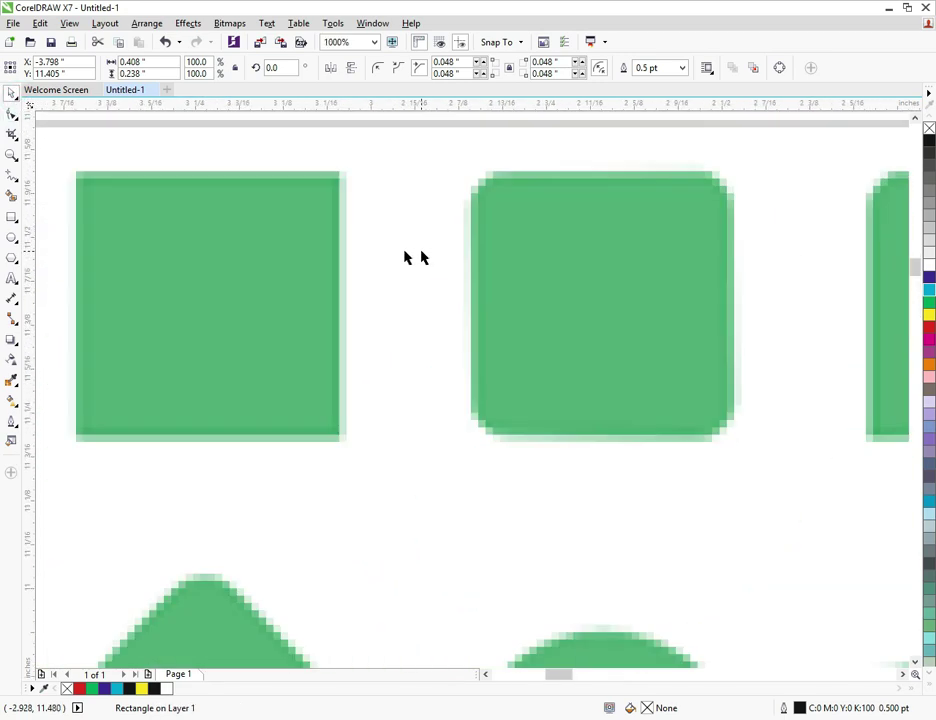
scroll(301, 250, down, 2)
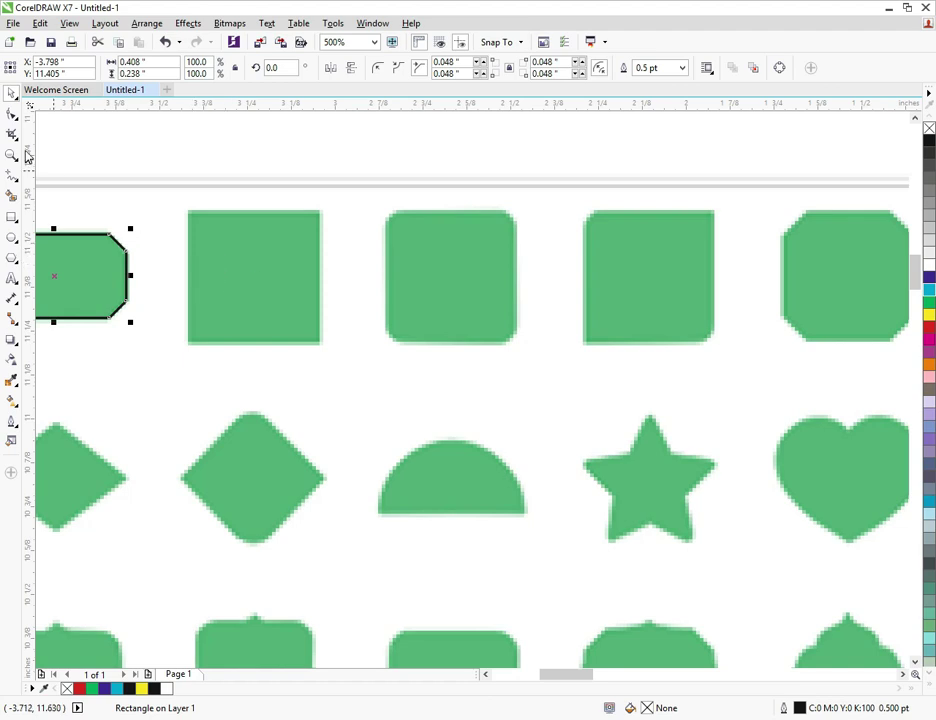
click(11, 216)
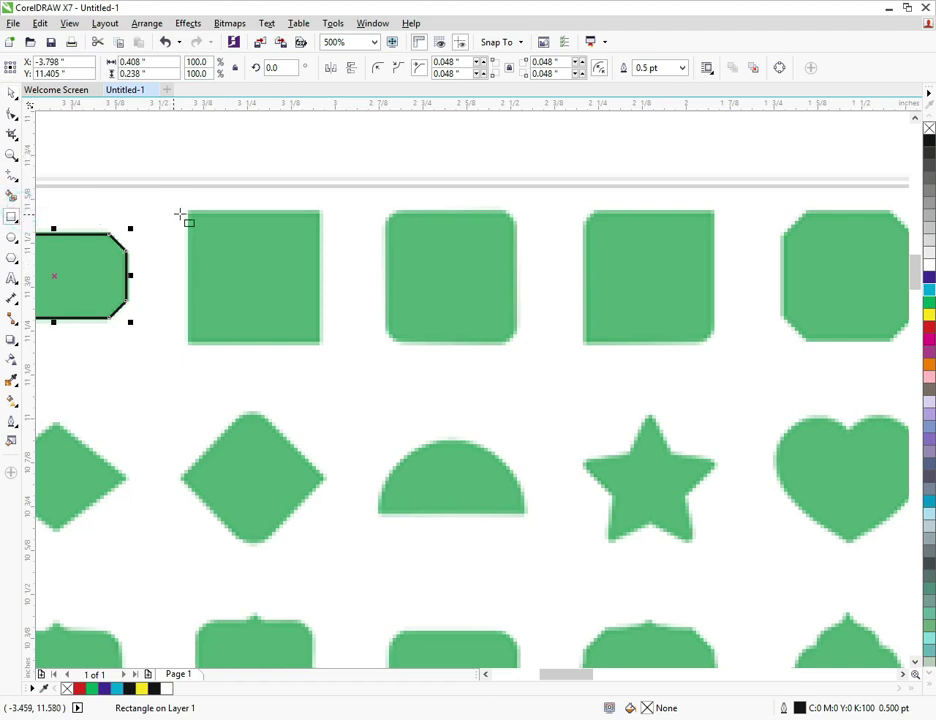
drag(186, 213, 305, 342)
click(11, 92)
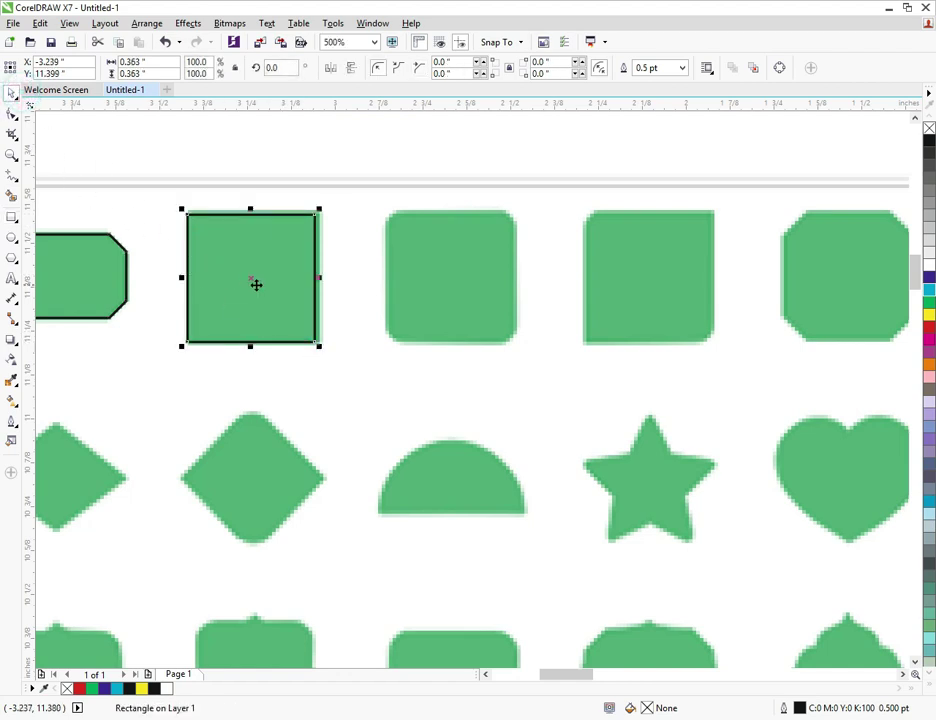
Align the new square with the green square's upper-left corner and enlarge it to about 0.374 inches to cover it.
drag(252, 282, 234, 265)
scroll(243, 305, up, 1)
scroll(244, 297, down, 1)
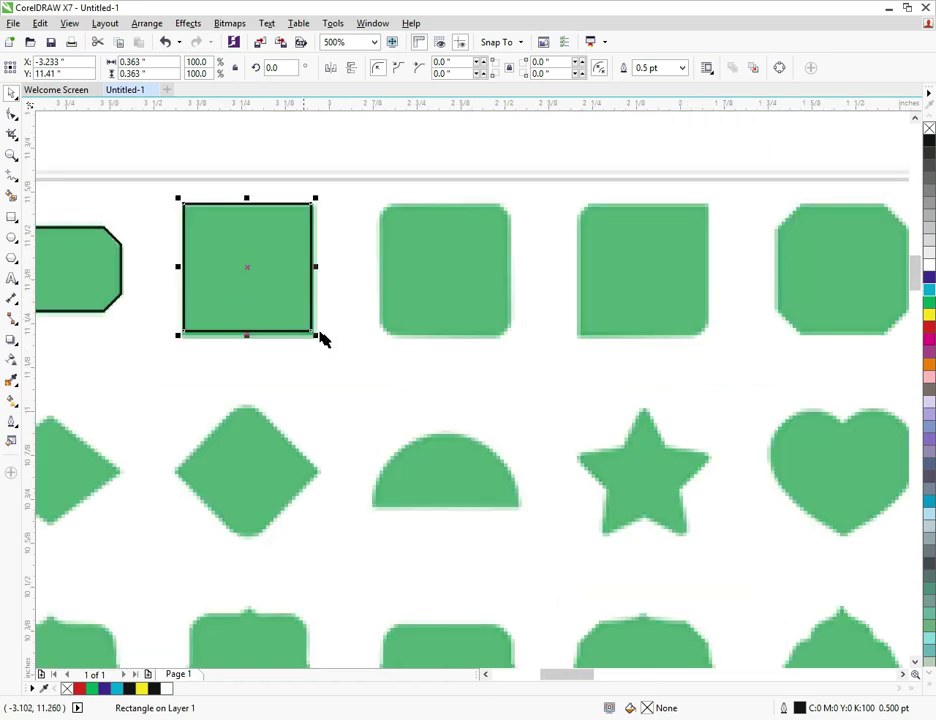
scroll(318, 338, up, 2)
drag(265, 321, 286, 341)
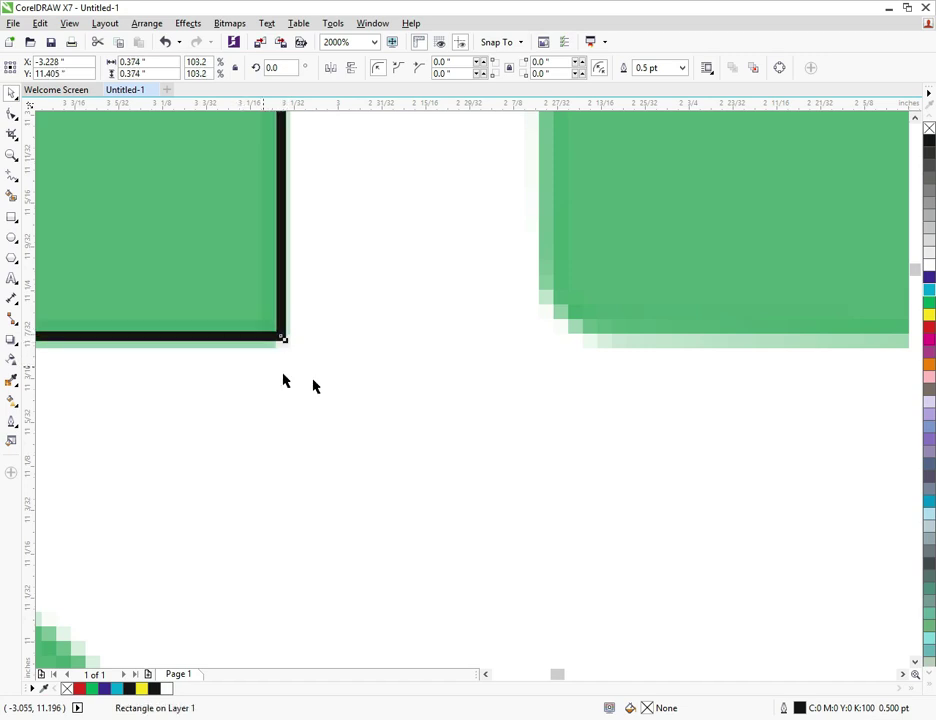
Draw a square of about 0.356 inches over the rounded green square, sixth in the top row.
scroll(315, 386, down, 3)
scroll(318, 370, up, 2)
scroll(393, 341, down, 2)
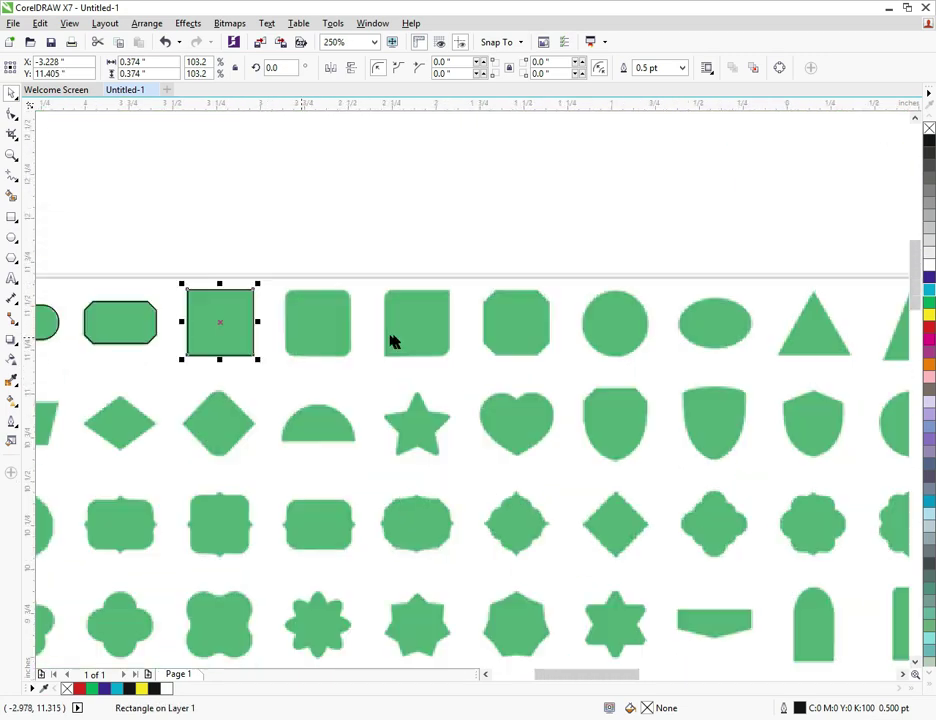
scroll(332, 328, up, 1)
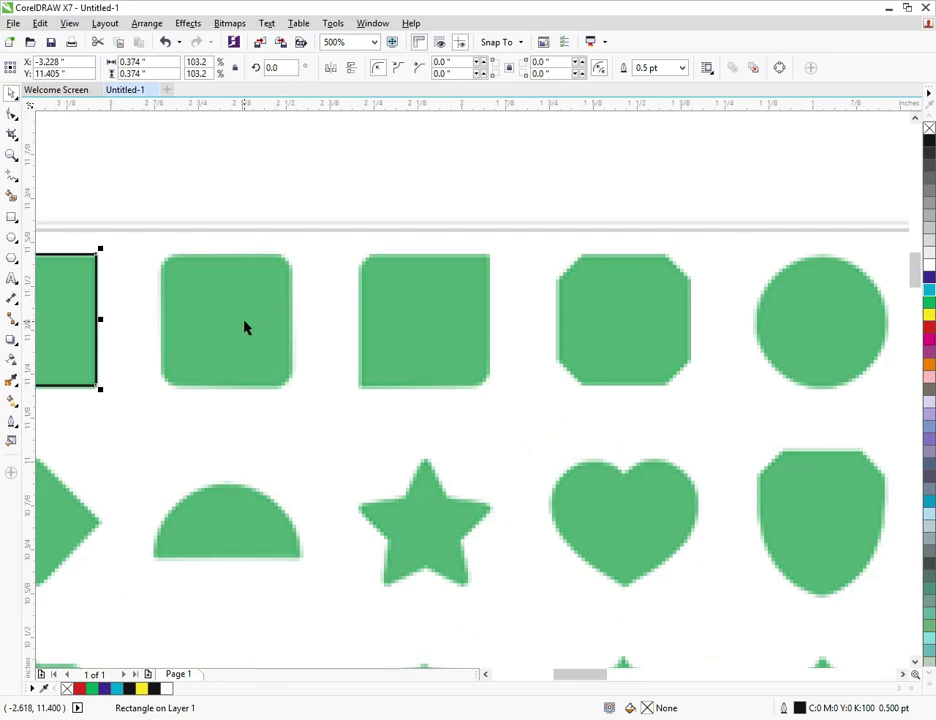
click(14, 216)
drag(165, 257, 268, 383)
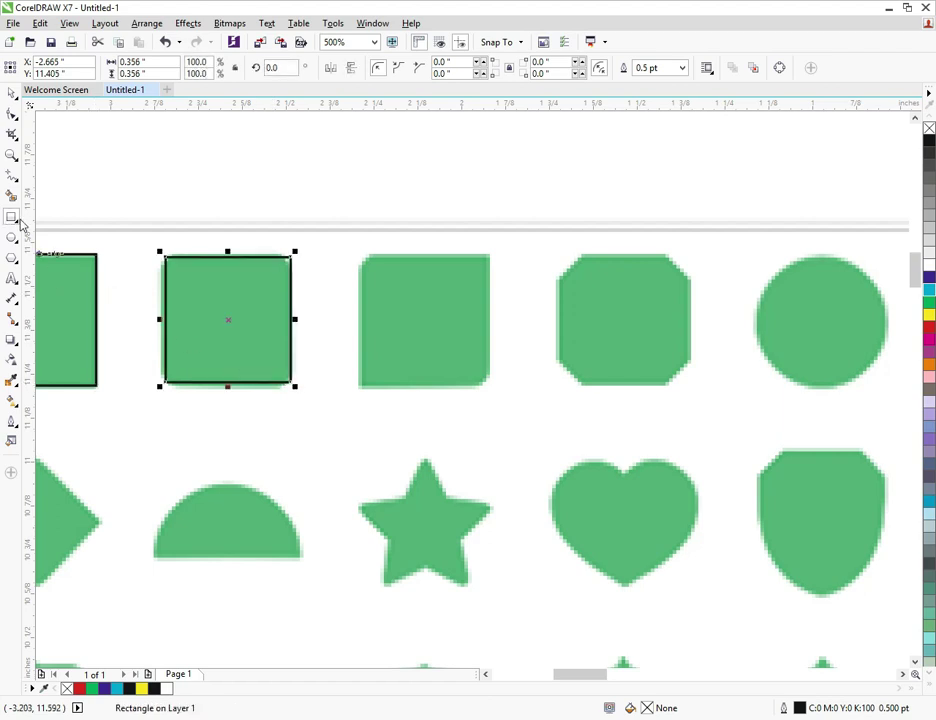
Round the sixth shape's square corners to a radius of about 0.026 inches.
click(12, 113)
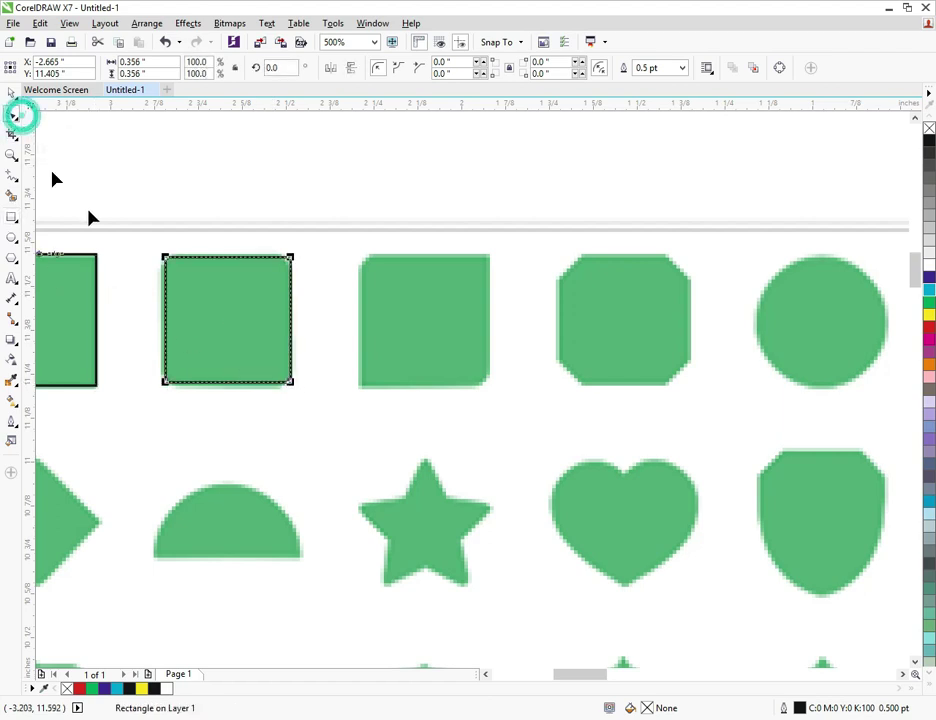
scroll(180, 262, up, 2)
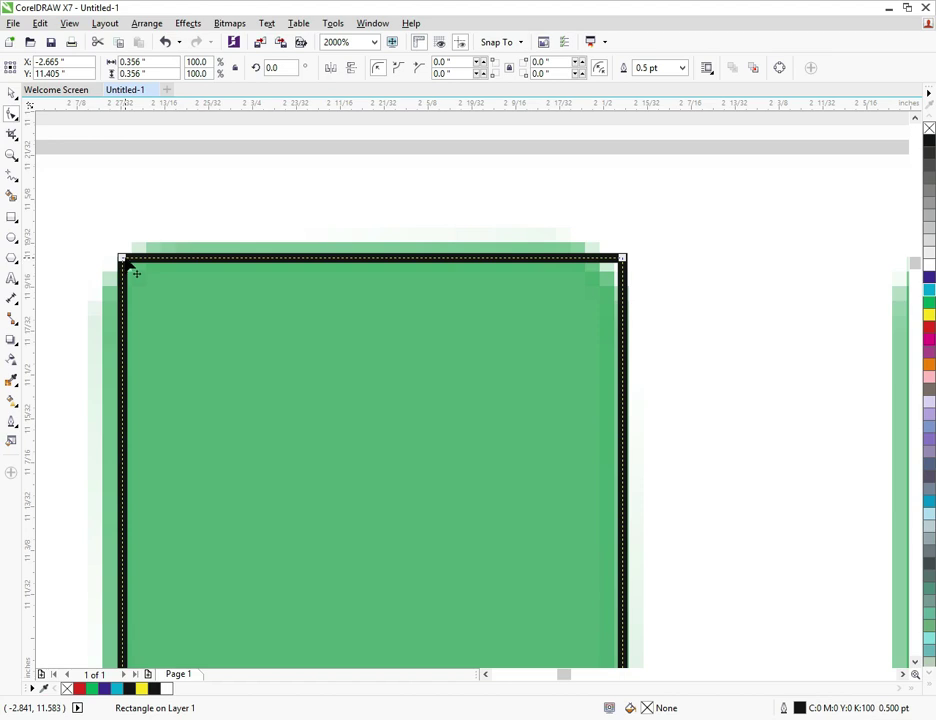
drag(121, 258, 140, 311)
scroll(143, 300, down, 4)
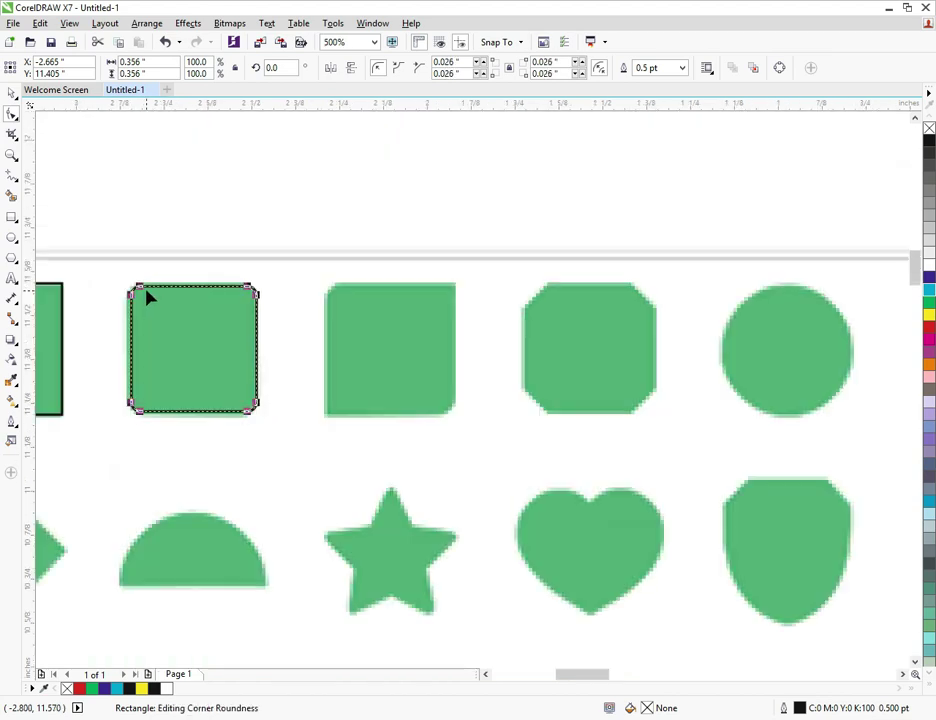
click(11, 92)
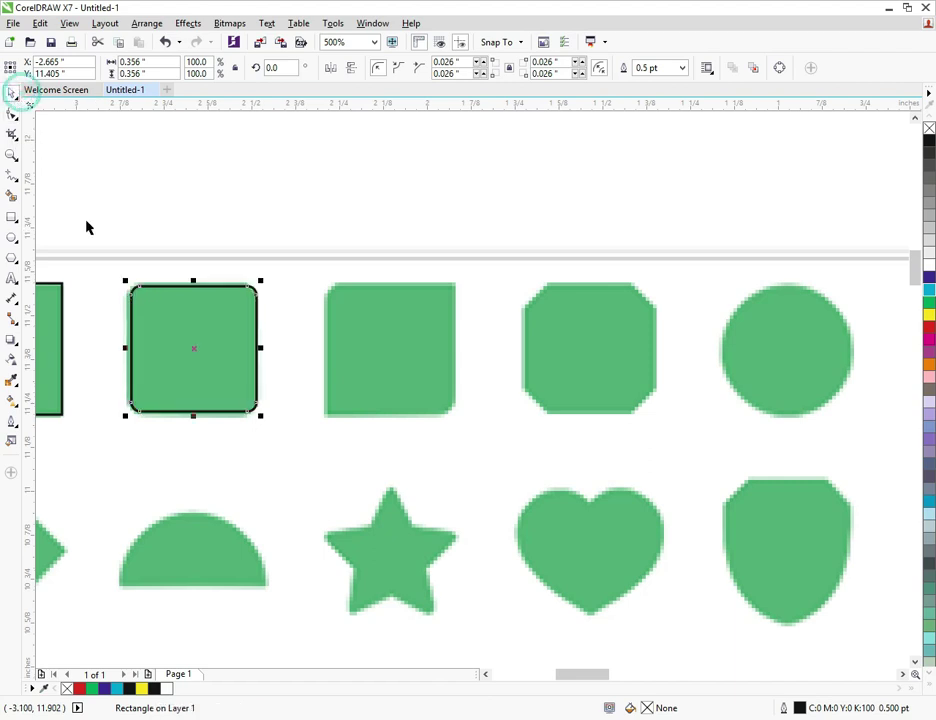
Draw a square of about 0.356 inches for the top row's seventh shape and centre it at about X -2.104", Y 11.404".
scroll(378, 347, down, 4)
scroll(271, 347, up, 4)
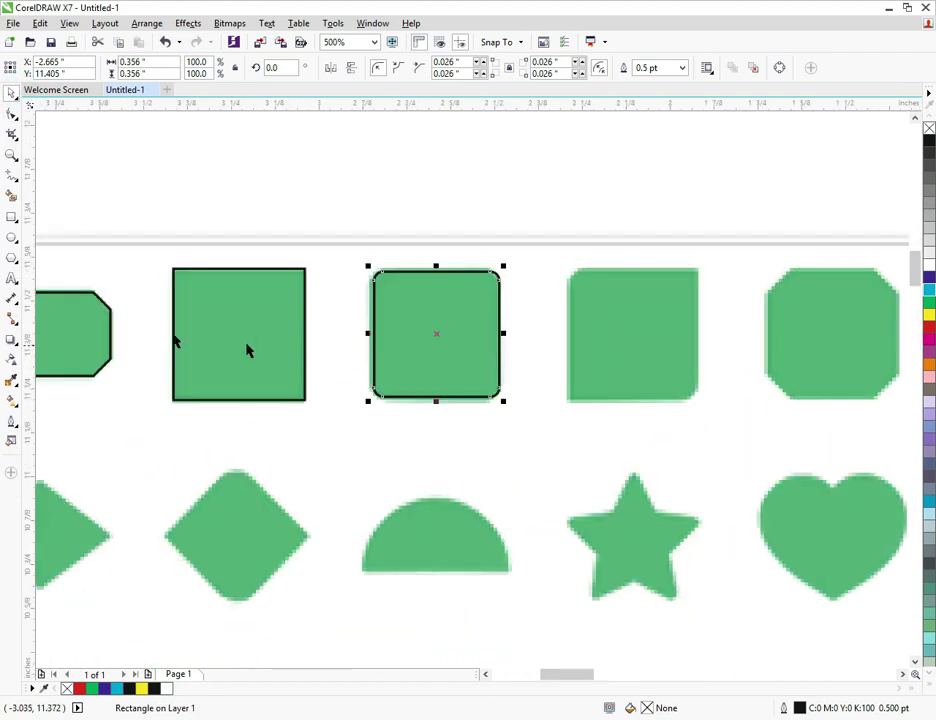
scroll(560, 393, down, 3)
scroll(420, 372, up, 3)
scroll(420, 372, up, 2)
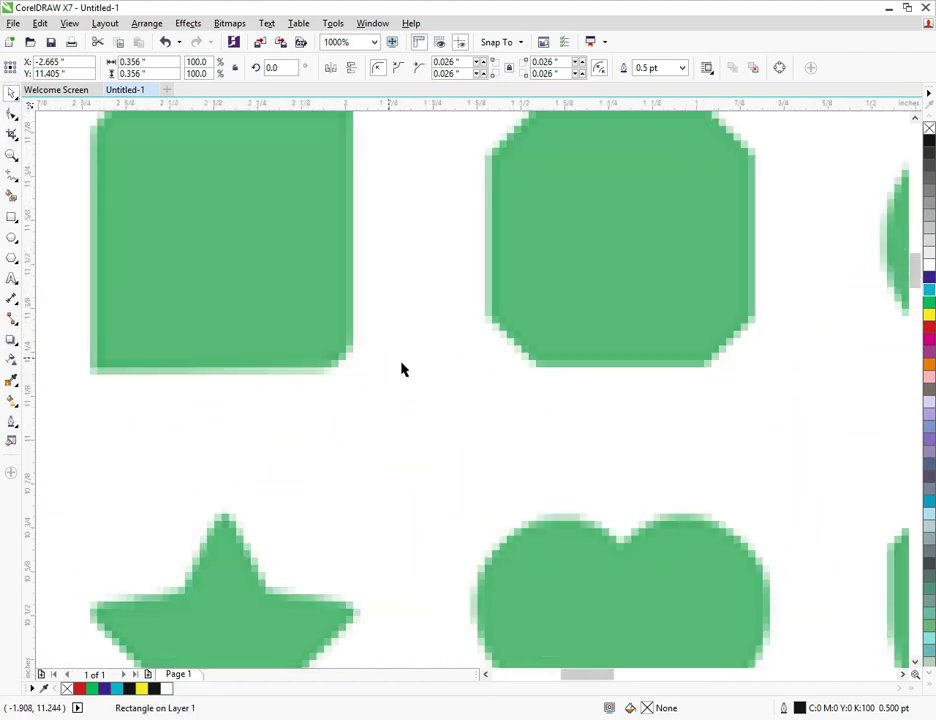
scroll(386, 362, down, 2)
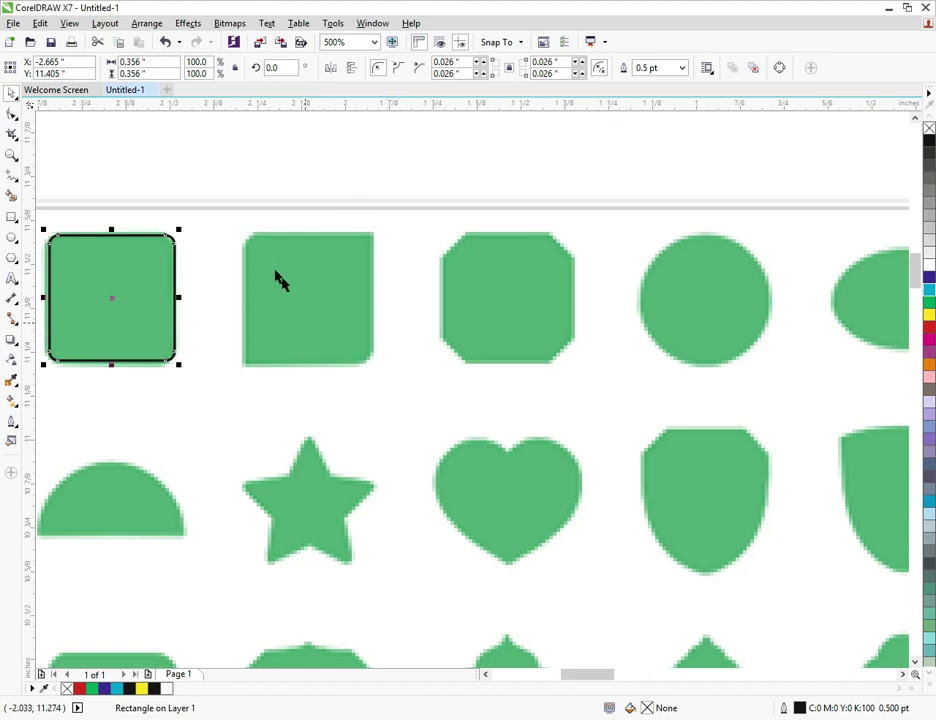
click(11, 216)
drag(258, 237, 383, 364)
click(11, 93)
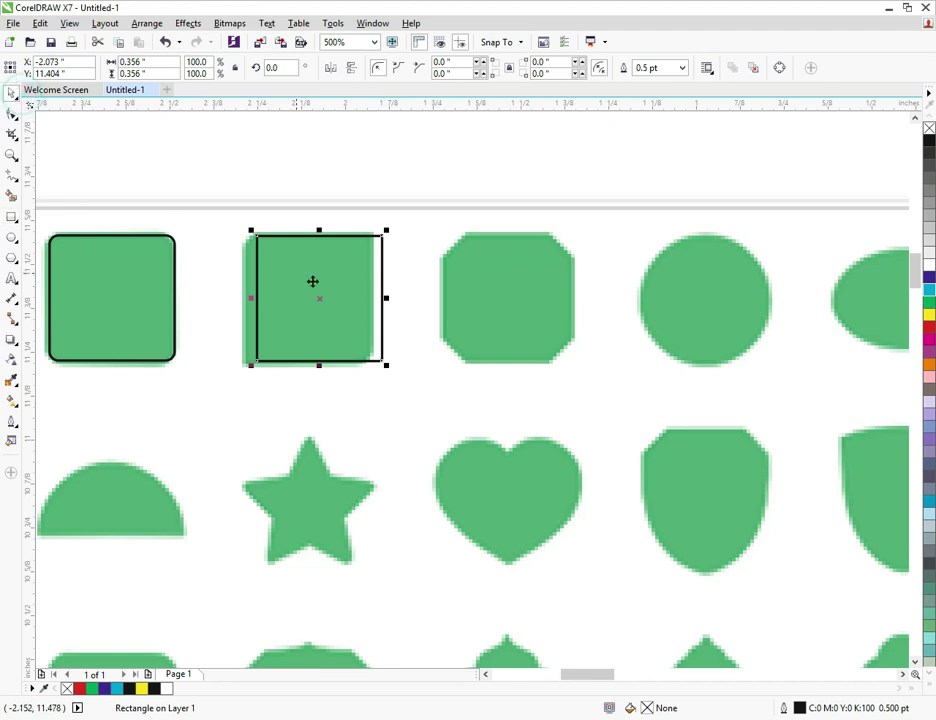
drag(323, 302, 300, 304)
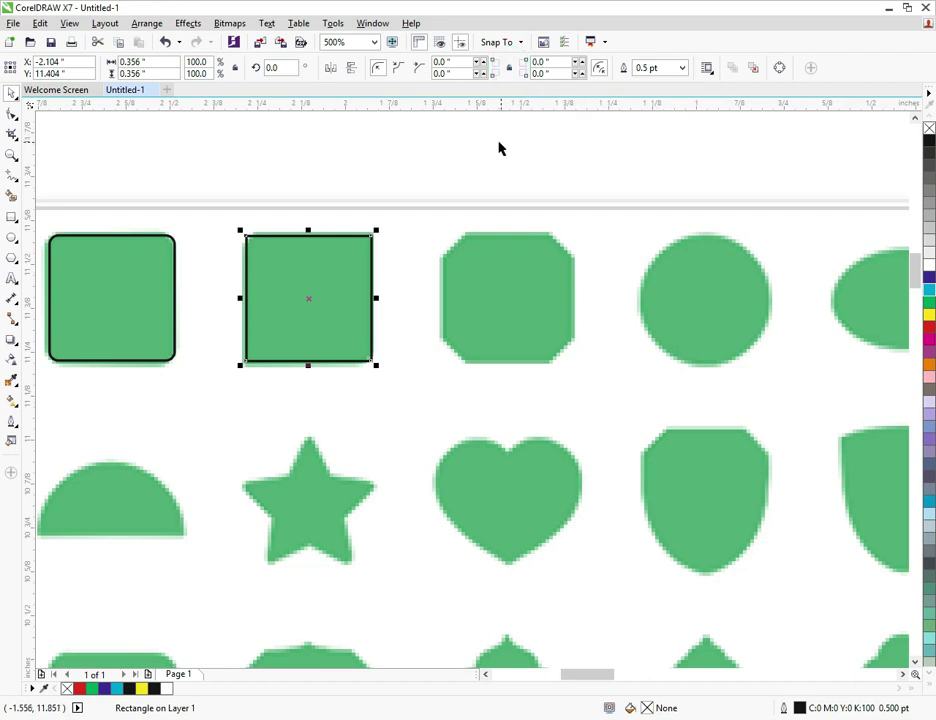
click(12, 113)
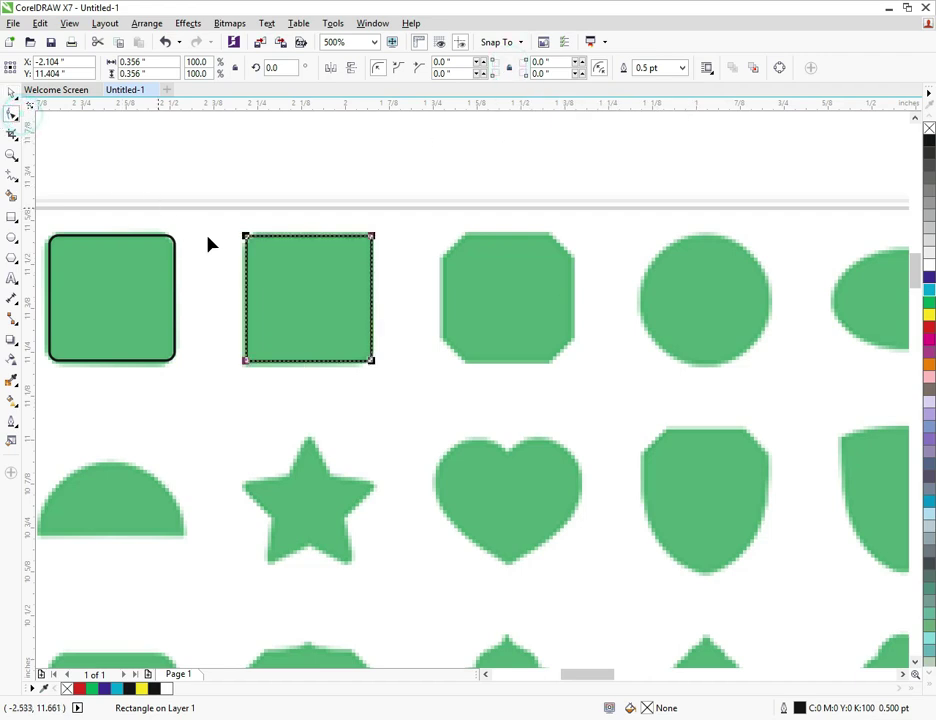
drag(245, 238, 277, 246)
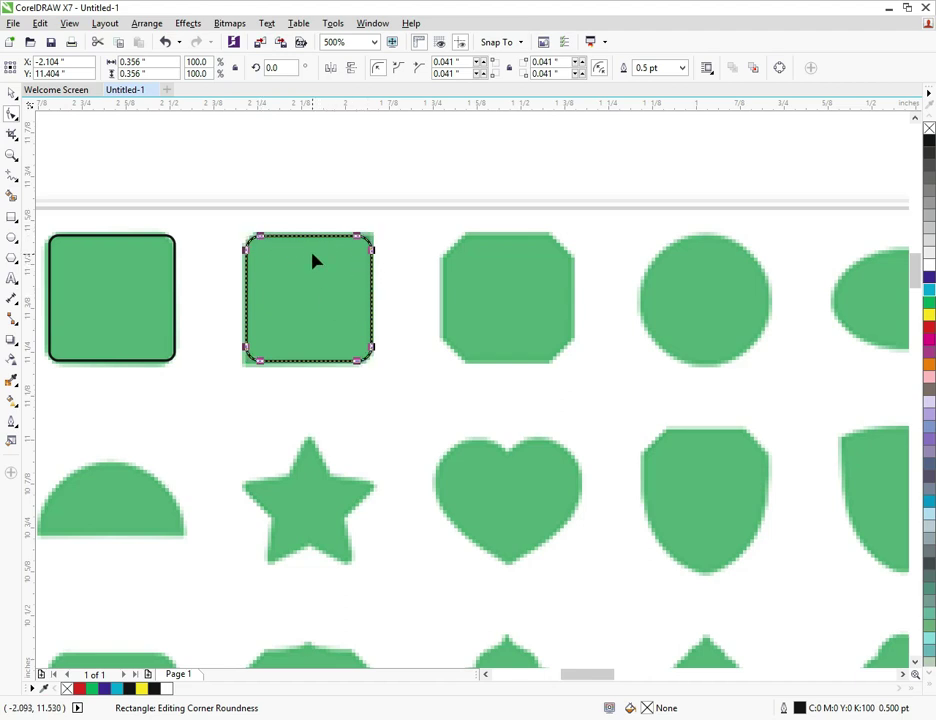
key(ctrl+z)
Round only the top-left corner of the seventh shape's square with a radius of 0.1 inches.
double_click(460, 62)
text(0.1)
key(Return)
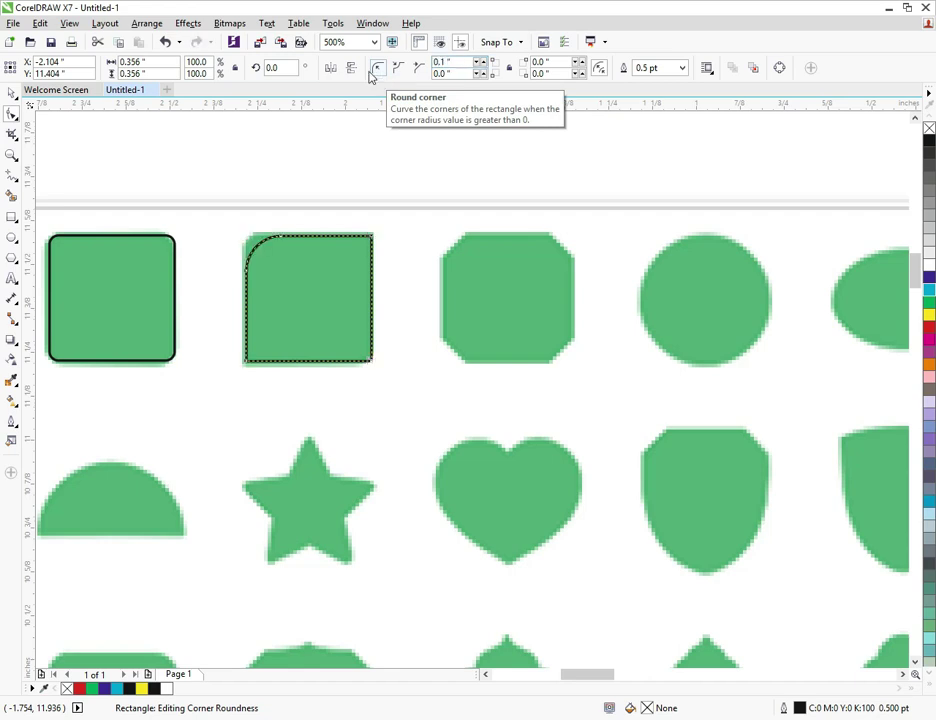
Set the top-left and bottom-right corner radii of the seventh shape's square to 0.05 inches.
double_click(455, 62)
text(0.)
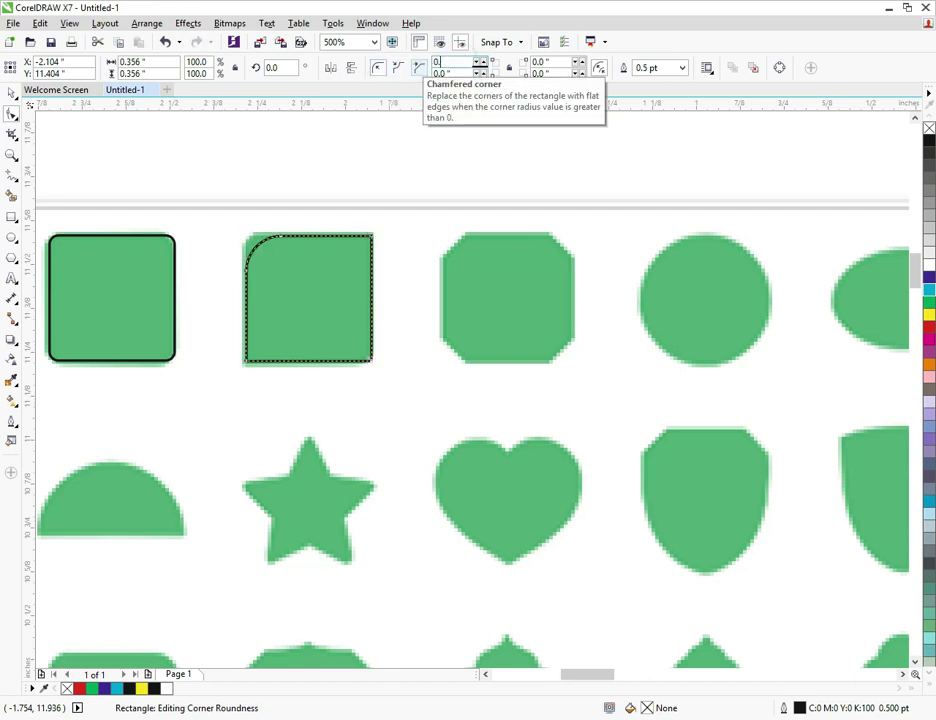
text(05)
key(Return)
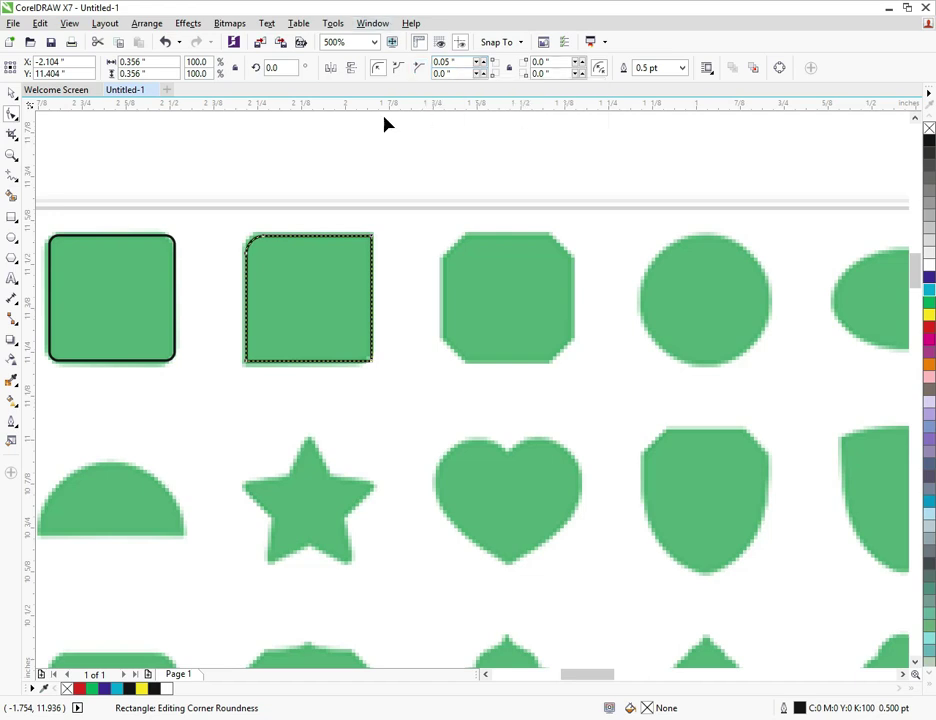
double_click(550, 73)
Draw a square of about 0.367 inches over the cut-corner green square, eighth in the top row.
scroll(203, 316, down, 3)
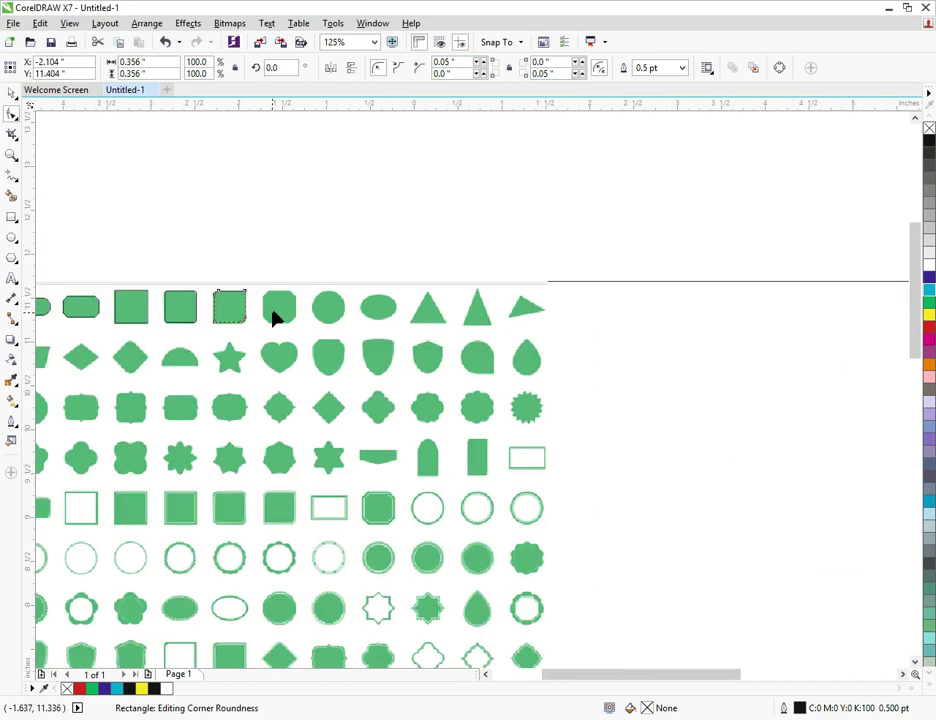
scroll(270, 318, up, 3)
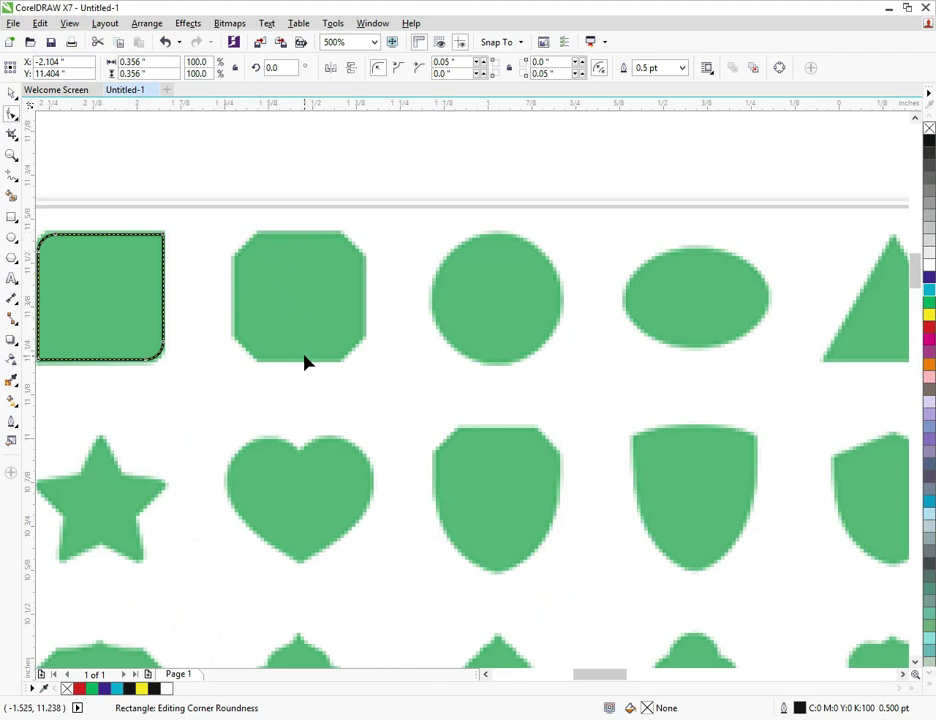
click(12, 216)
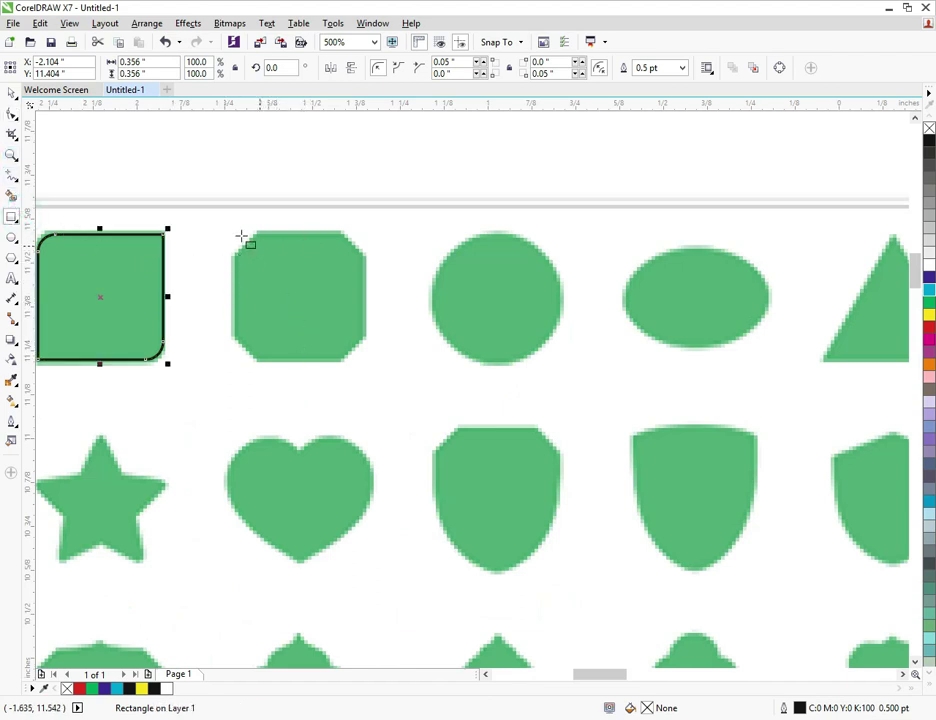
drag(241, 236, 340, 355)
click(12, 92)
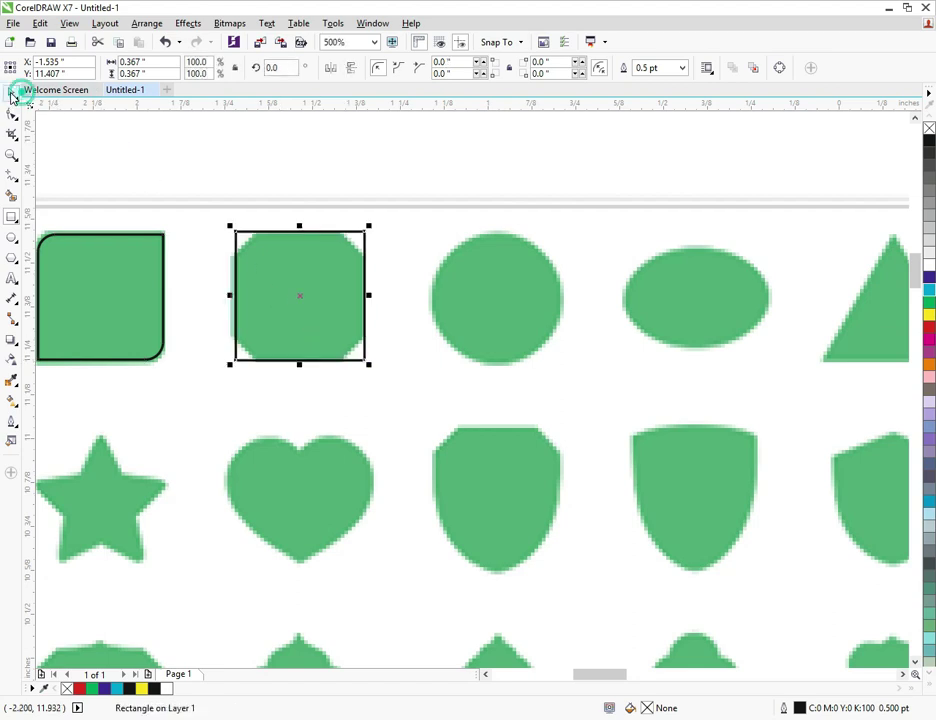
Chamfer all four corners of the eighth shape's square by about 0.06 inches to match the reference.
click(16, 112)
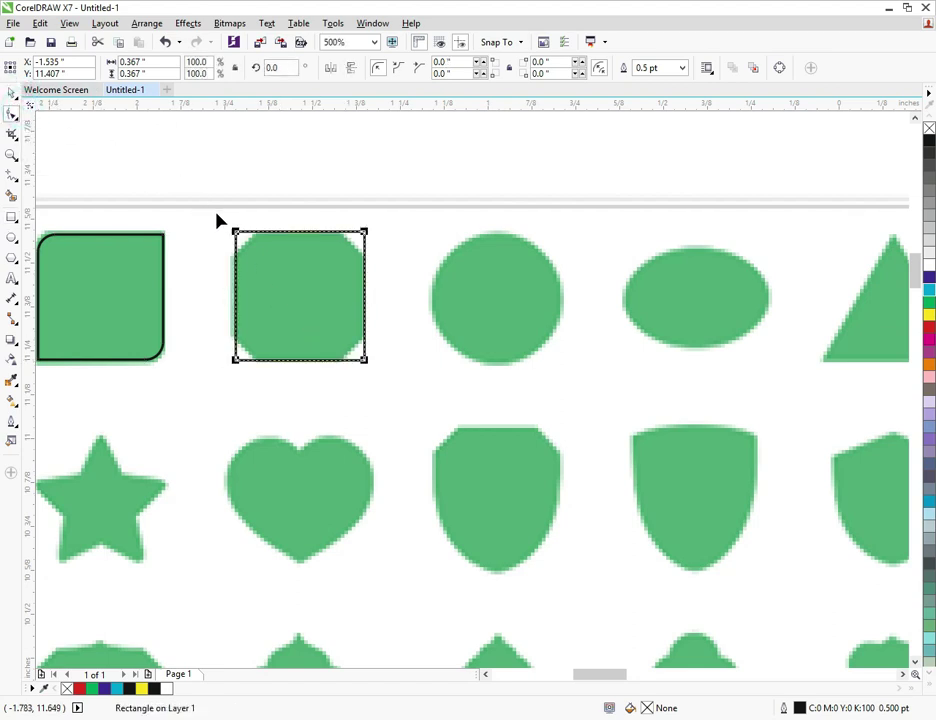
click(420, 68)
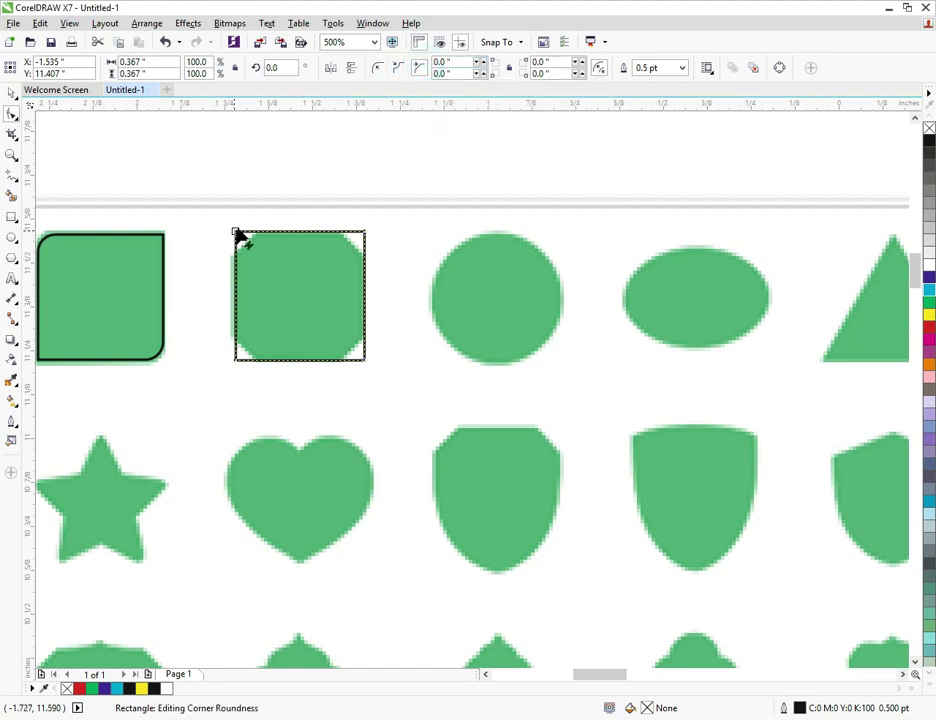
drag(237, 233, 256, 235)
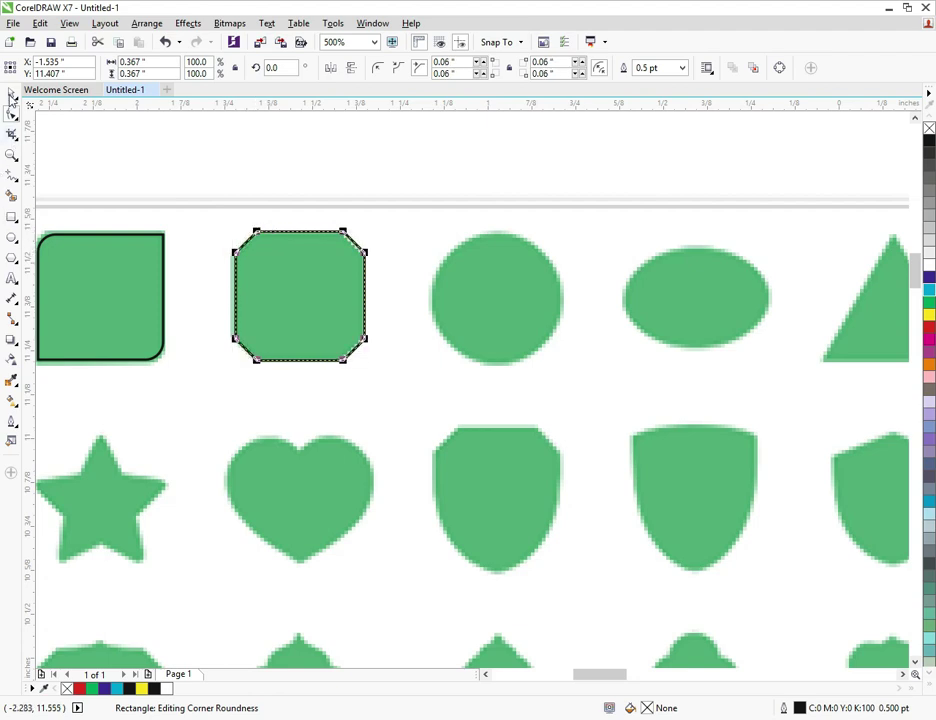
click(11, 93)
Examine the untraced shapes across the rows of the basic shapes reference sheet.
scroll(379, 286, down, 3)
scroll(226, 284, up, 2)
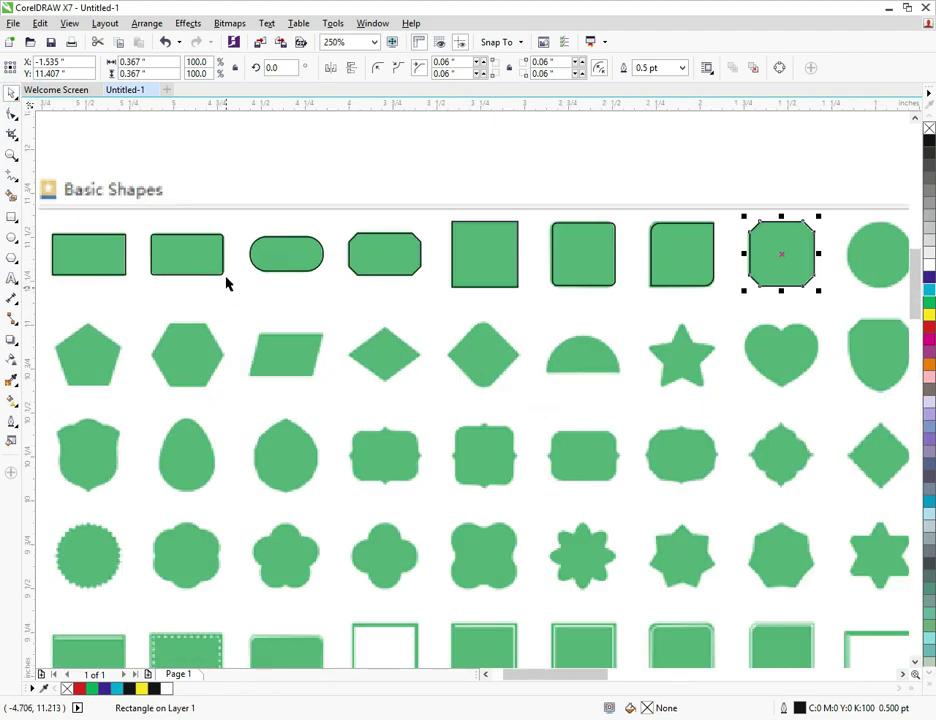
scroll(134, 267, down, 1)
scroll(616, 262, up, 1)
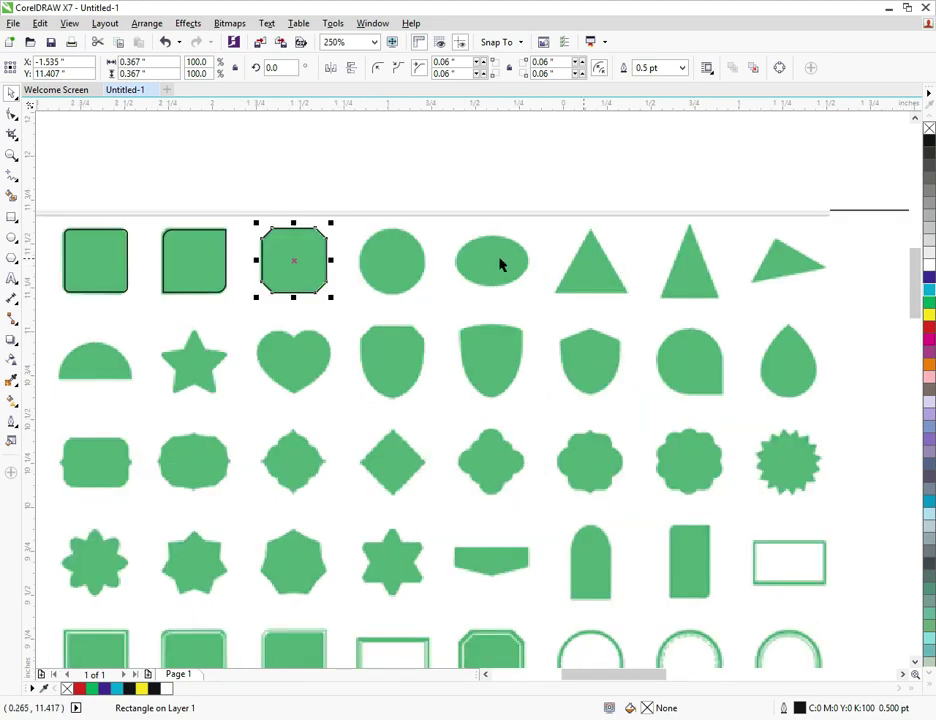
scroll(505, 275, down, 2)
scroll(263, 299, up, 1)
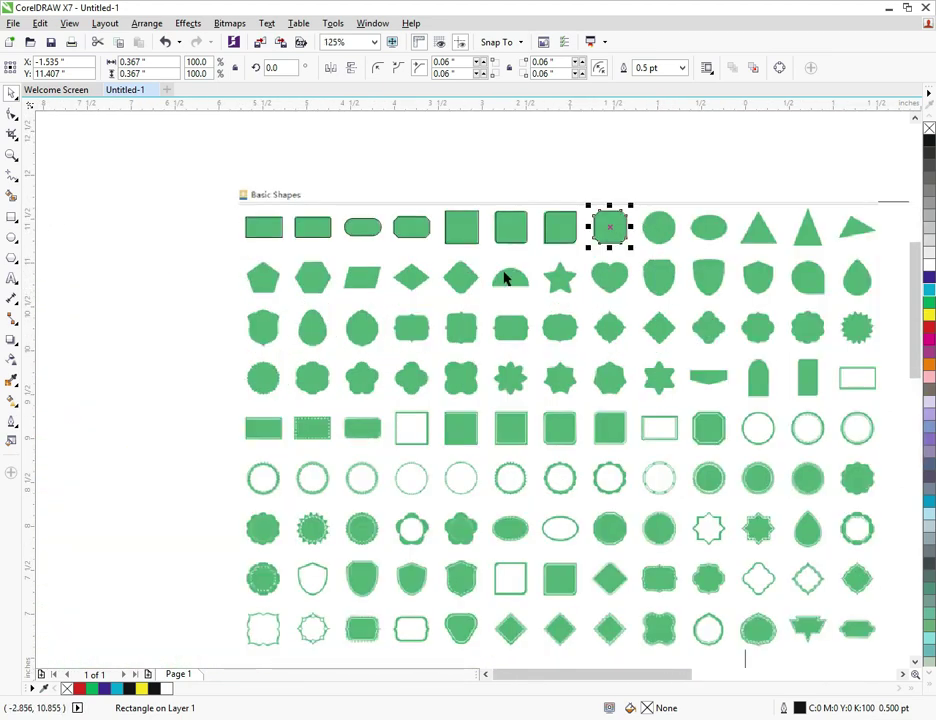
scroll(578, 290, up, 1)
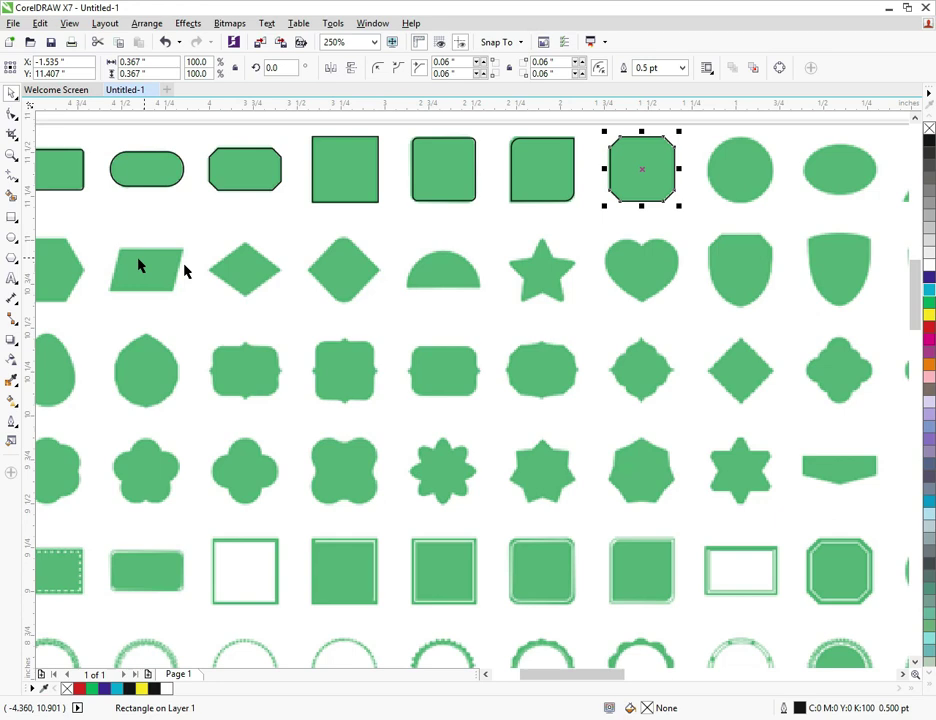
scroll(589, 278, down, 1)
scroll(305, 278, up, 1)
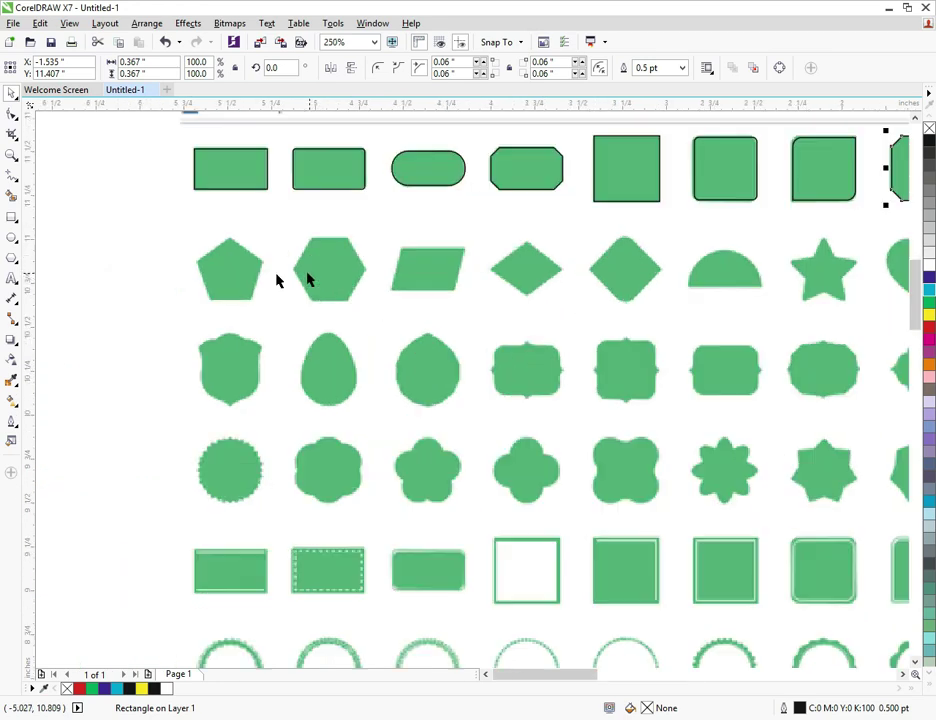
scroll(313, 280, down, 1)
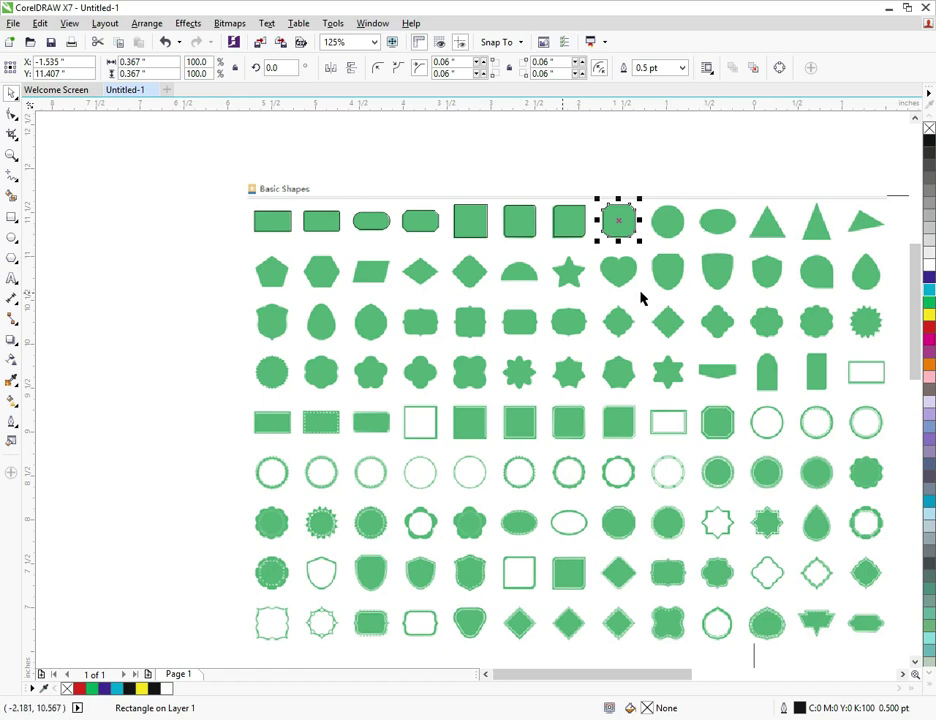
scroll(838, 288, up, 2)
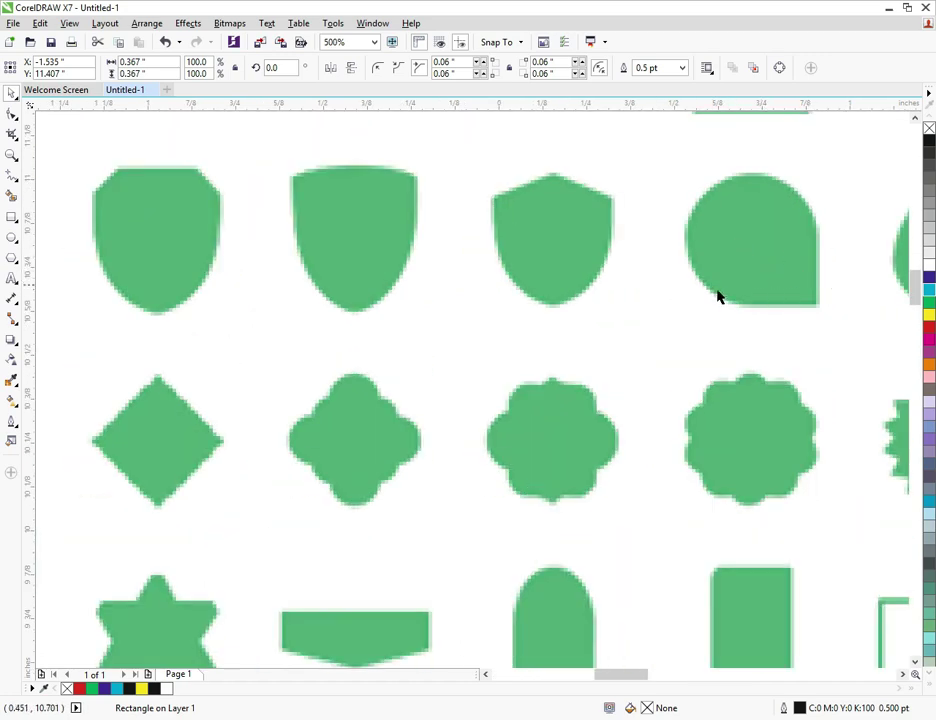
scroll(690, 298, down, 2)
scroll(658, 297, up, 1)
scroll(652, 295, down, 1)
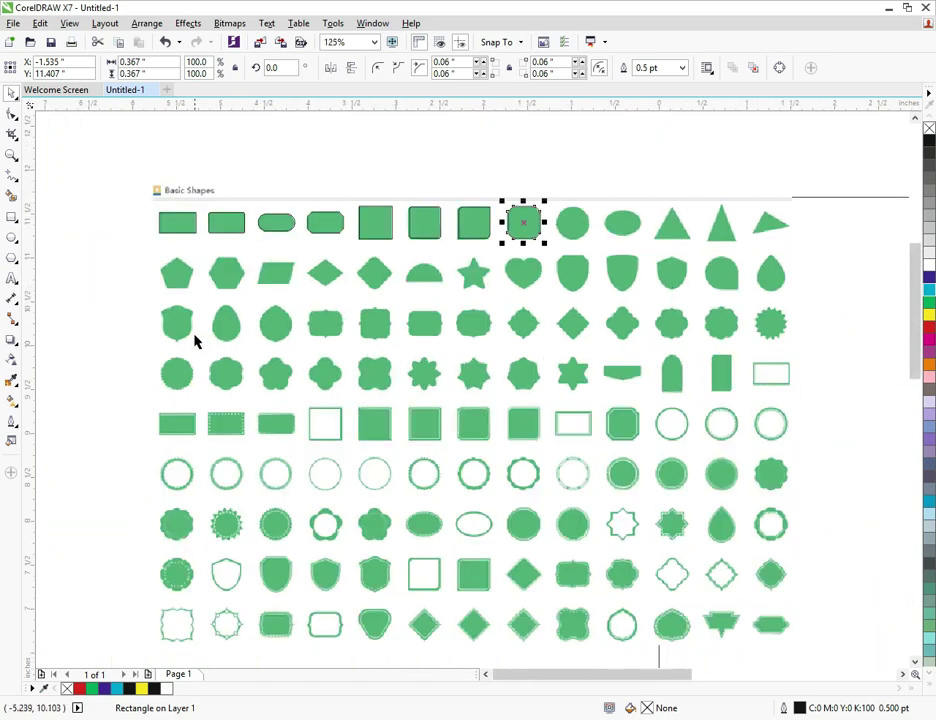
scroll(195, 341, up, 1)
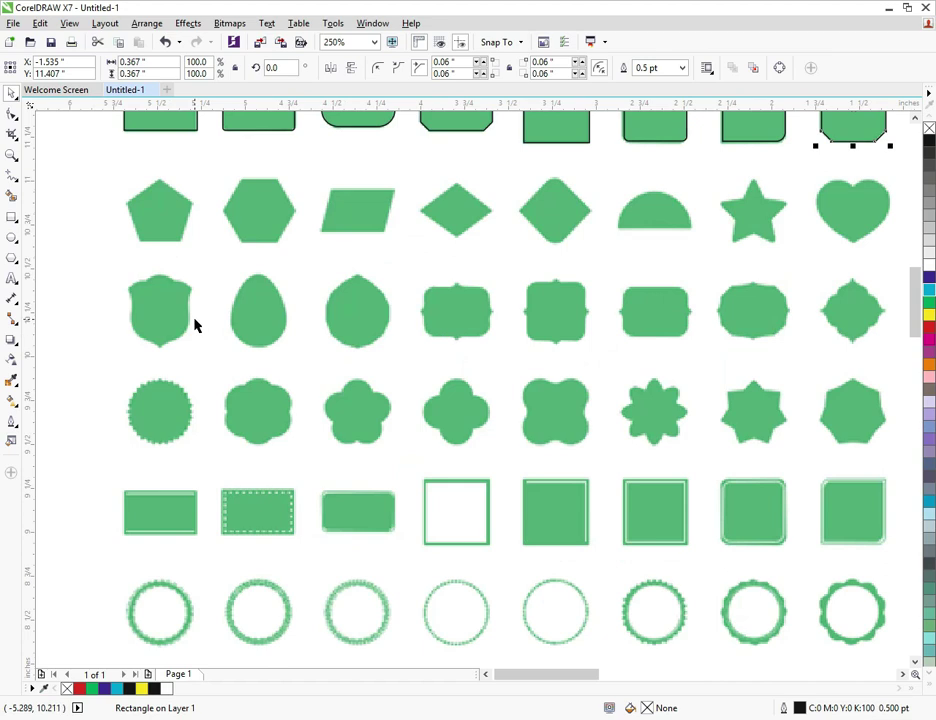
scroll(237, 309, down, 1)
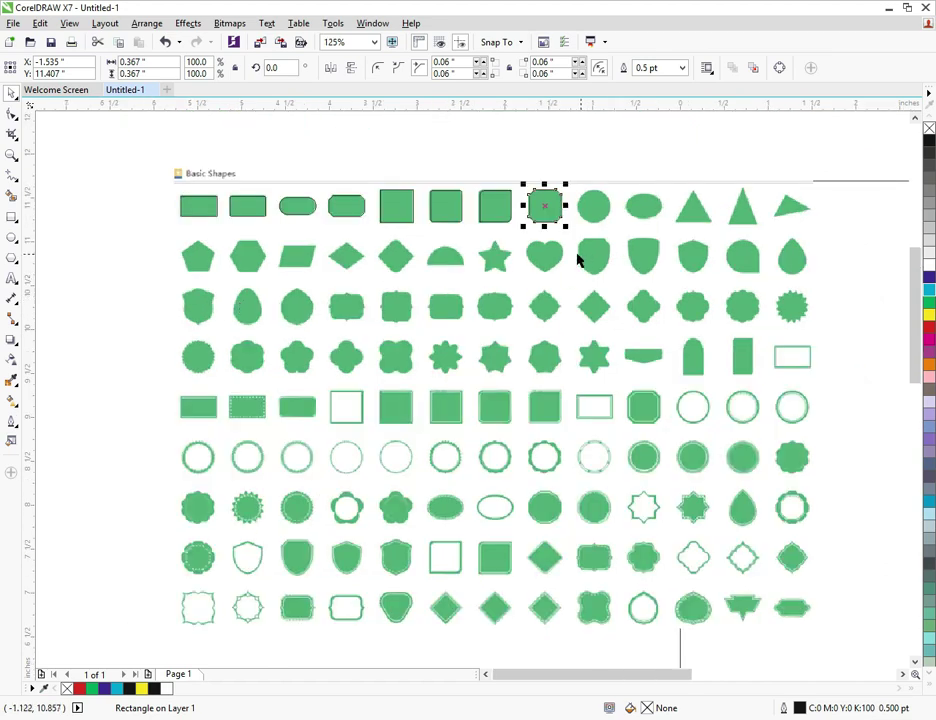
scroll(502, 262, up, 1)
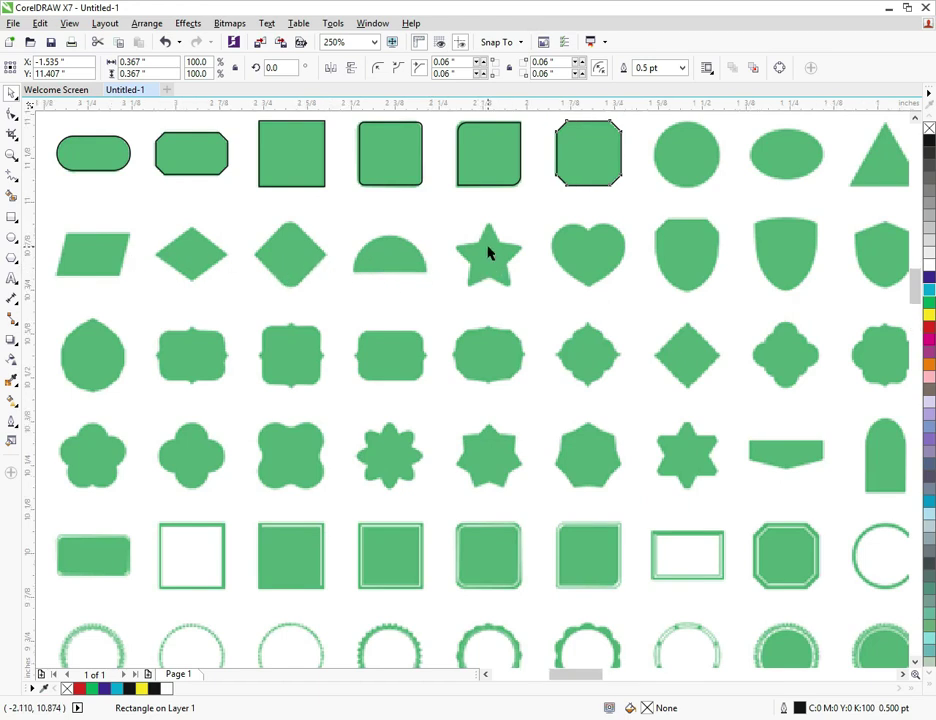
scroll(488, 252, up, 2)
scroll(470, 258, down, 2)
Draw a five-pointed star about 0.313 by 0.298 inches over the second row's star and centre it at about X -2.093", Y 10.851".
click(11, 217)
click(11, 217)
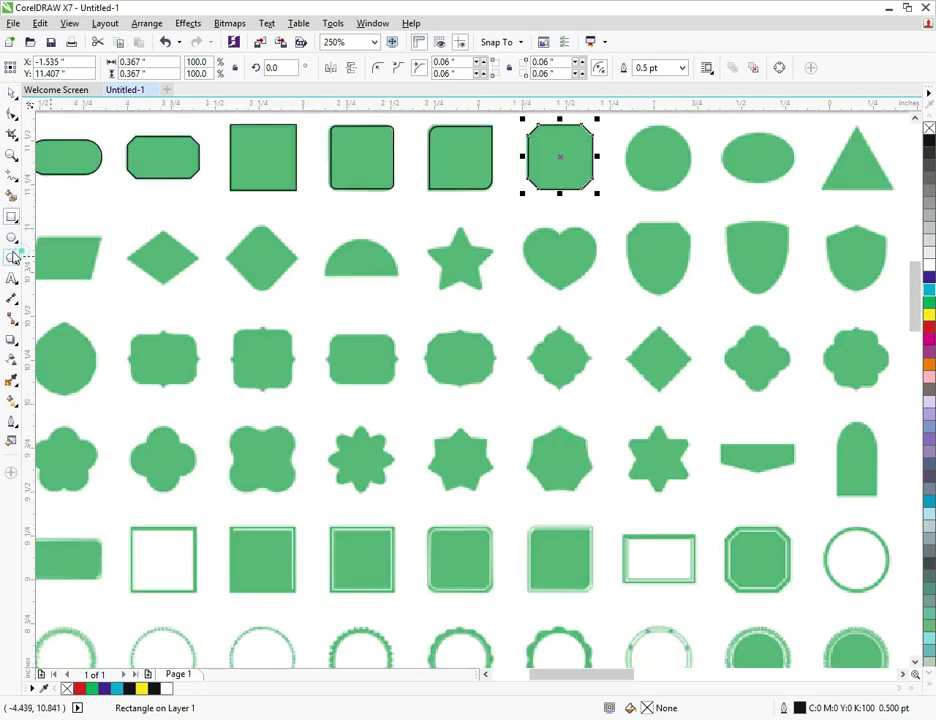
click(11, 257)
click(52, 271)
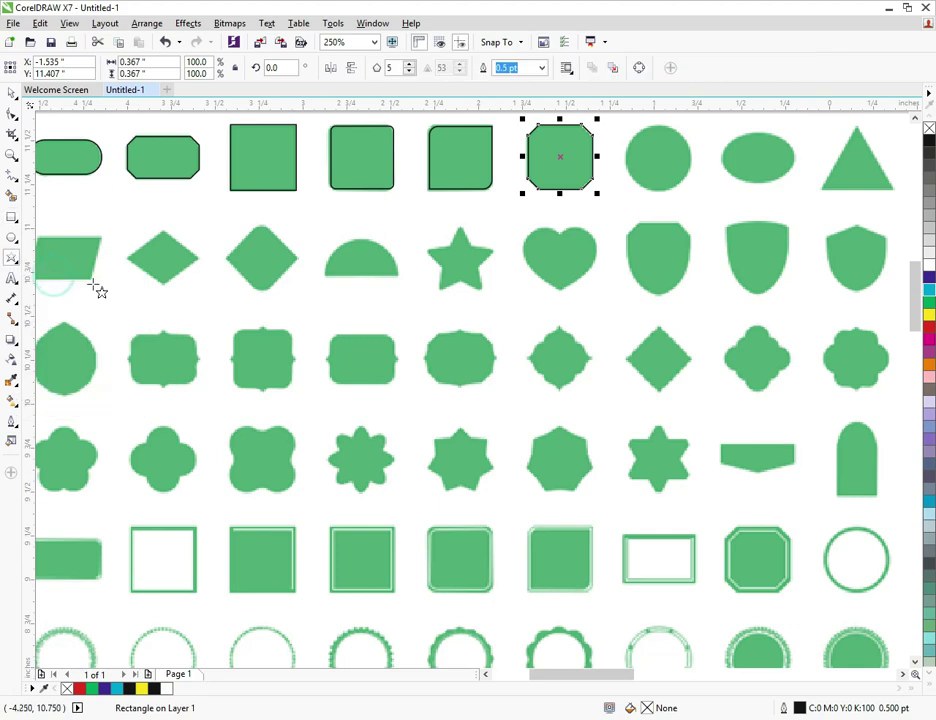
mouse_move(436, 236)
mouse_down()
mouse_move(485, 307)
mouse_move(501, 296)
mouse_up()
scroll(441, 266, down, 1)
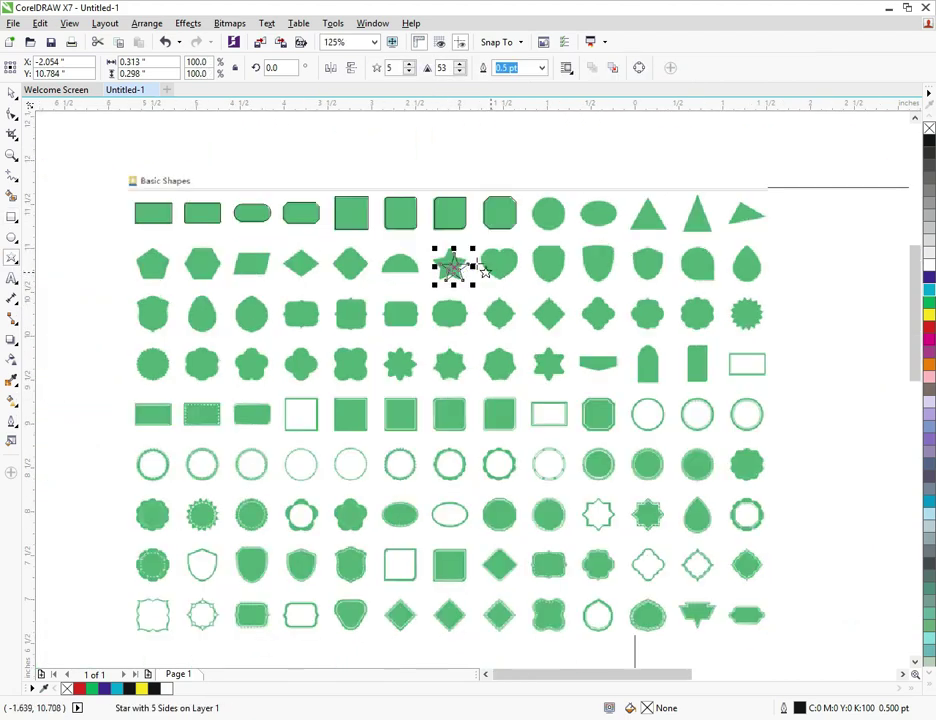
scroll(445, 267, up, 2)
drag(429, 272, 399, 257)
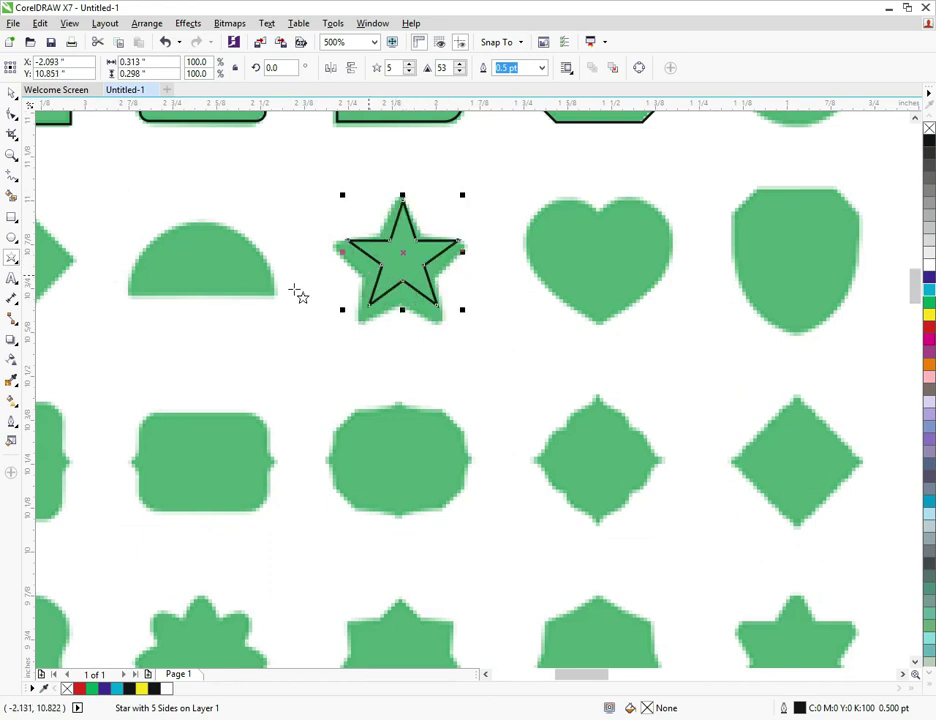
Enlarge the star proportionally to about 0.352 by 0.334 inches and centre it at about X -2.116", Y 10.834".
scroll(589, 265, up, 1)
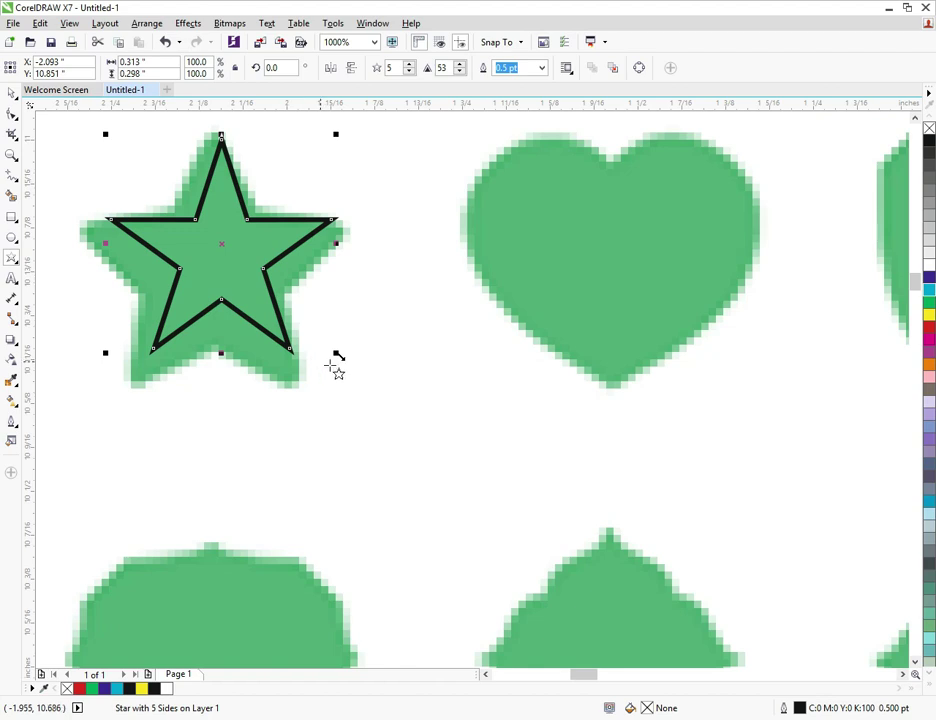
drag(337, 354, 363, 380)
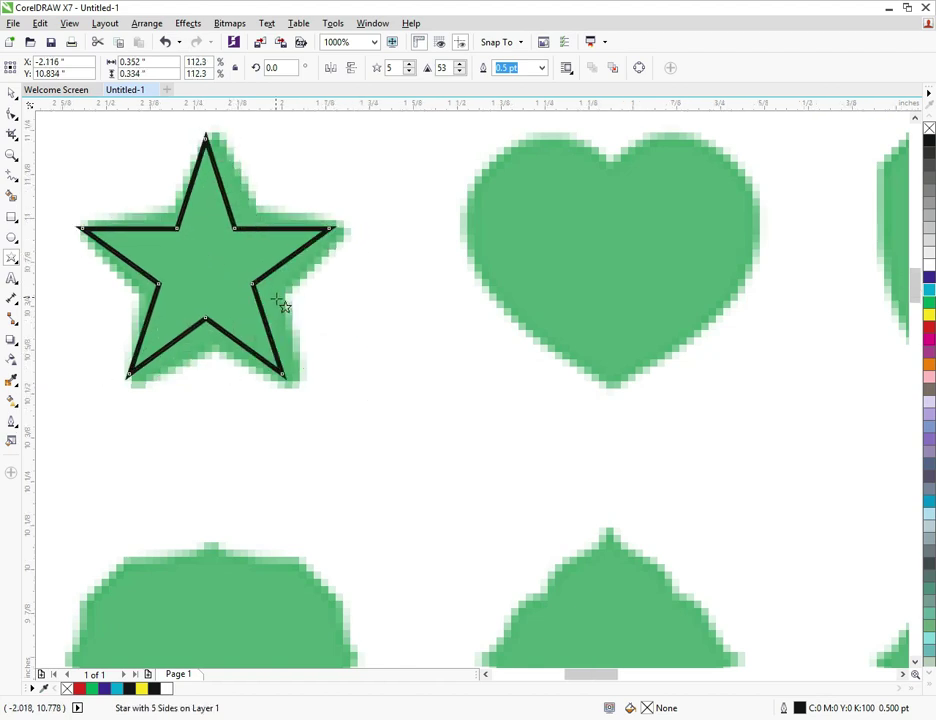
scroll(282, 303, down, 2)
scroll(385, 284, up, 1)
scroll(309, 269, up, 2)
scroll(340, 272, down, 2)
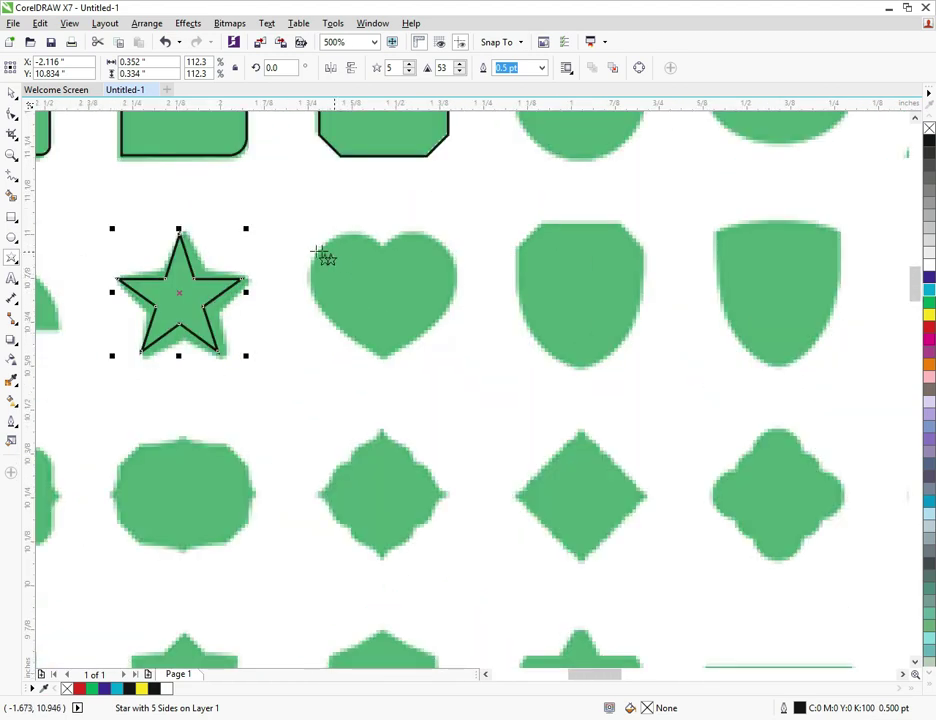
Draw a rectangle about 0.344 by 0.34 inches over the green heart in the second row.
click(11, 215)
drag(327, 233, 449, 352)
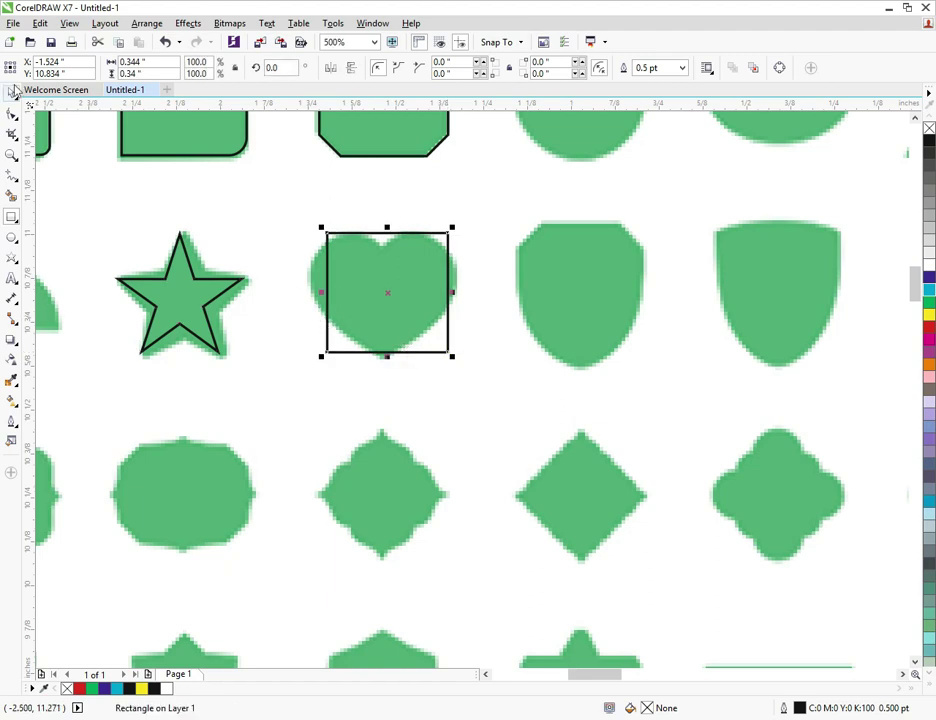
click(10, 95)
Create a narrower copy of the heart's rectangle inside it and weld both into one editable curve.
drag(449, 292, 424, 292)
shift+click(446, 267)
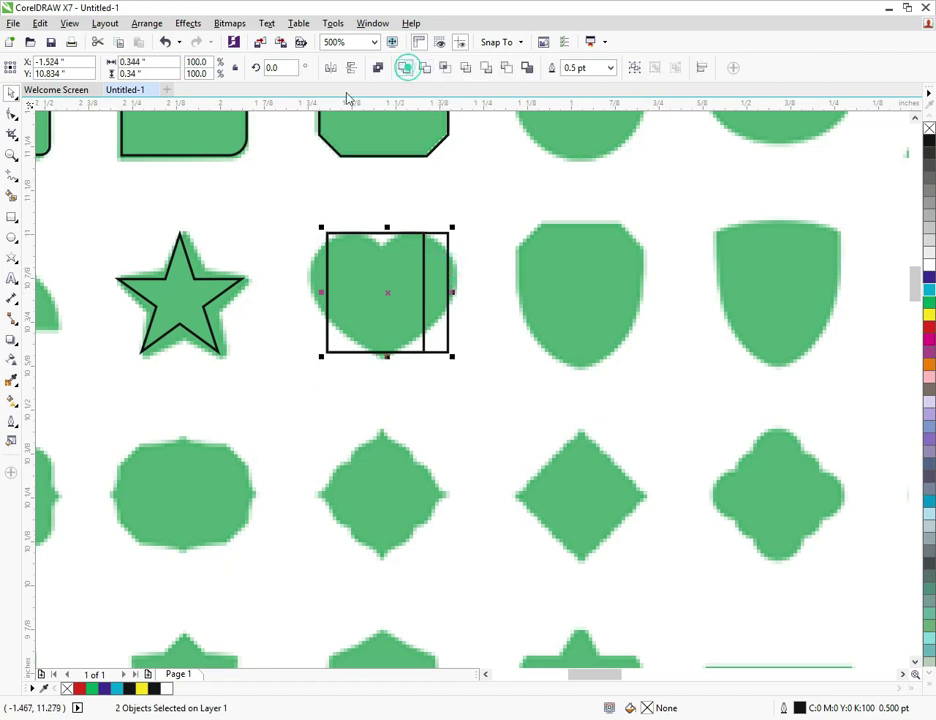
click(404, 68)
Delete the two extra nodes on the top and bottom edges of the heart's curve, keeping only its four corners.
click(12, 113)
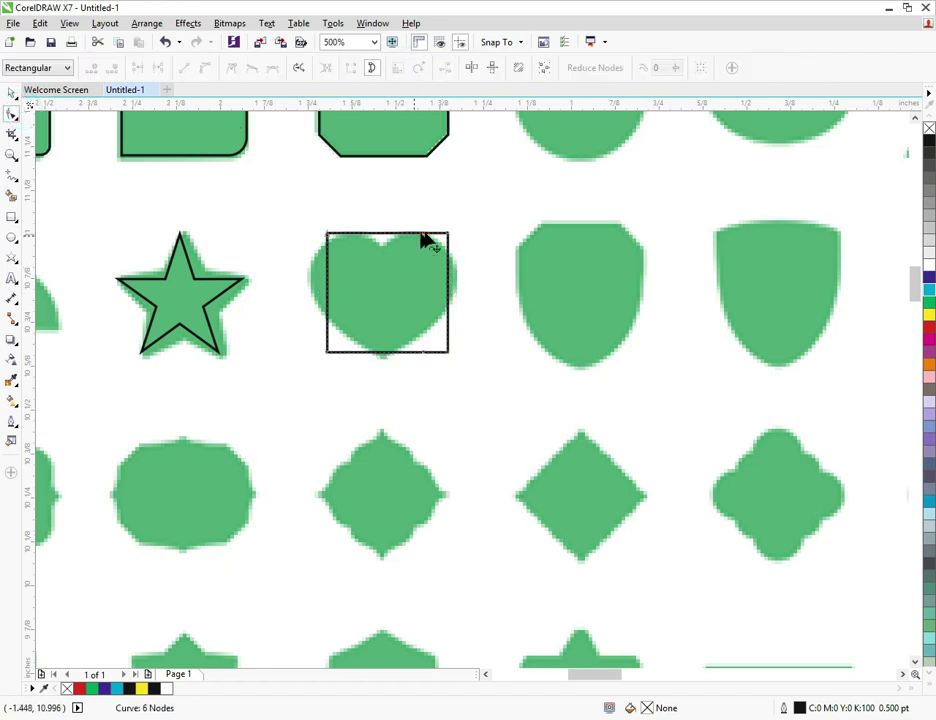
double_click(424, 234)
double_click(424, 353)
Move the curve's top-left and top-right nodes down and outward onto the widest left and right edges of the heart.
scroll(328, 240, up, 3)
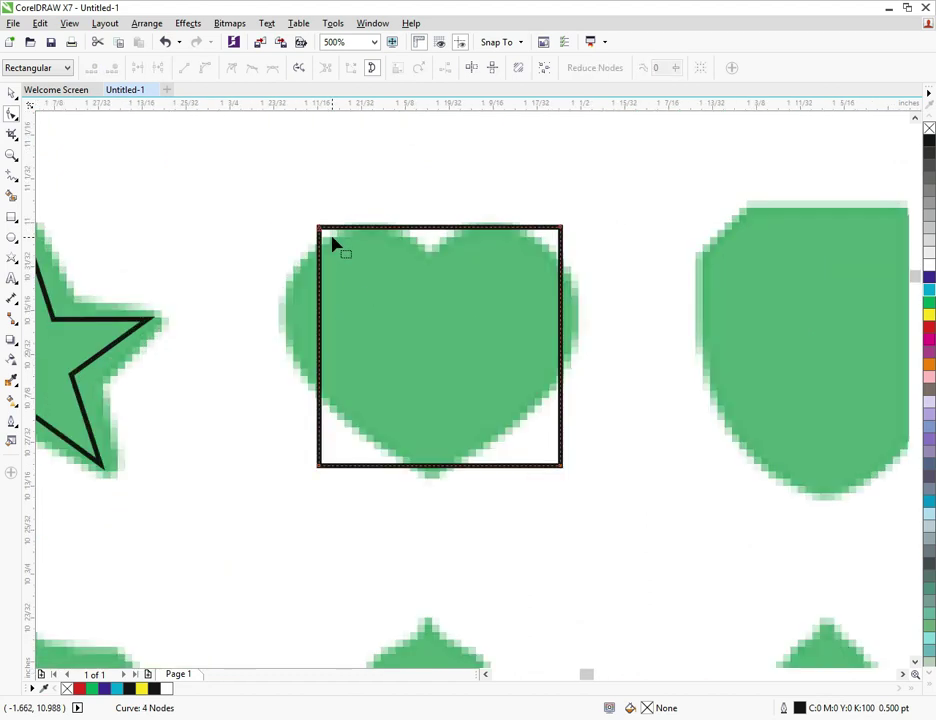
drag(307, 220, 232, 374)
scroll(535, 330, down, 3)
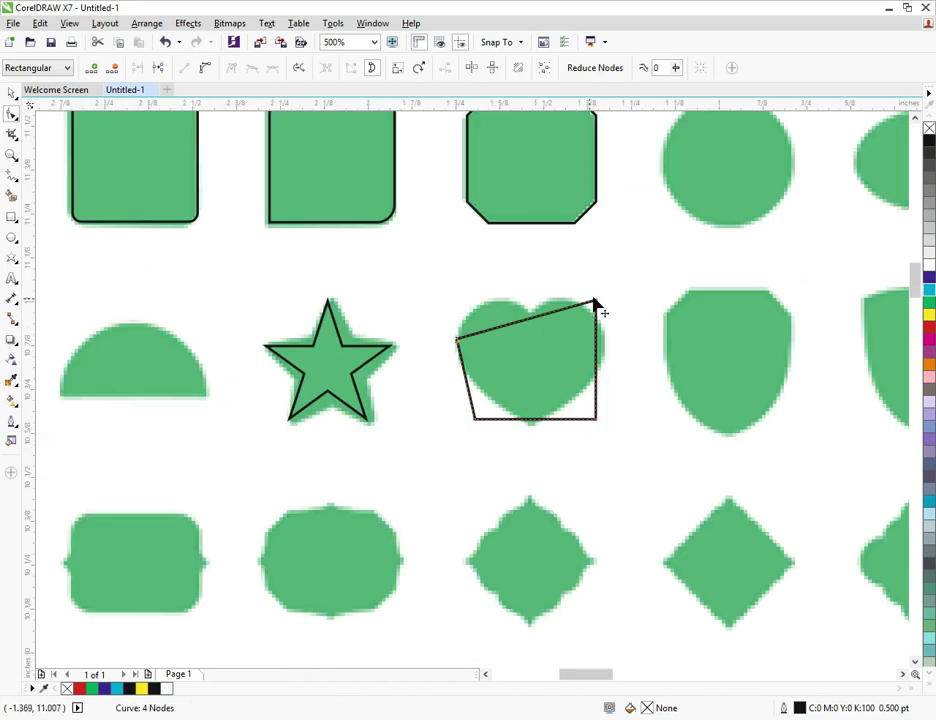
drag(596, 302, 606, 344)
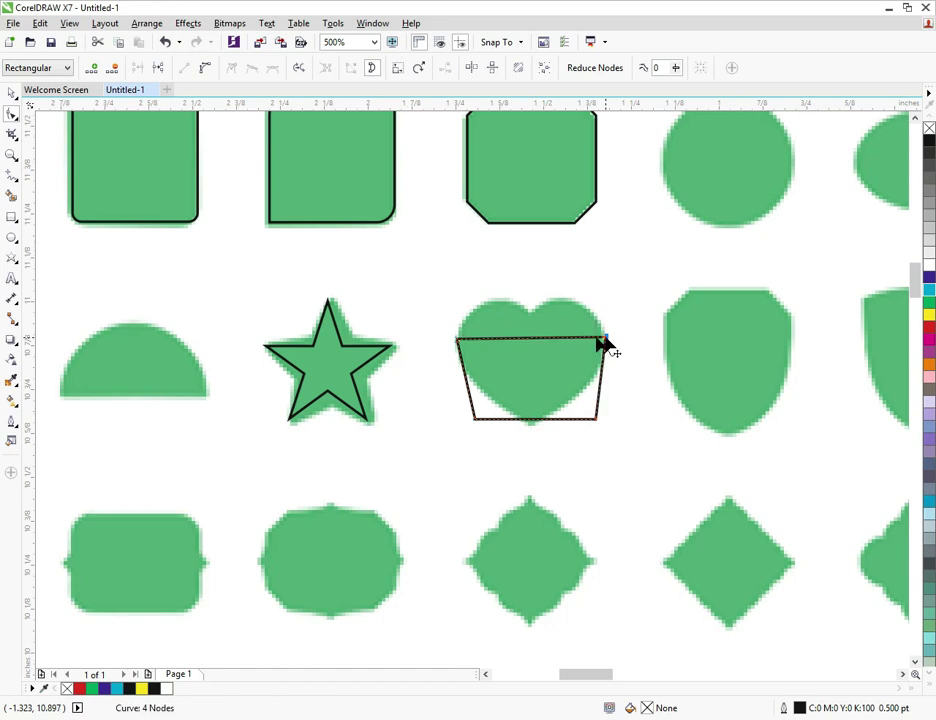
scroll(581, 343, up, 2)
drag(698, 352, 701, 367)
scroll(324, 290, down, 2)
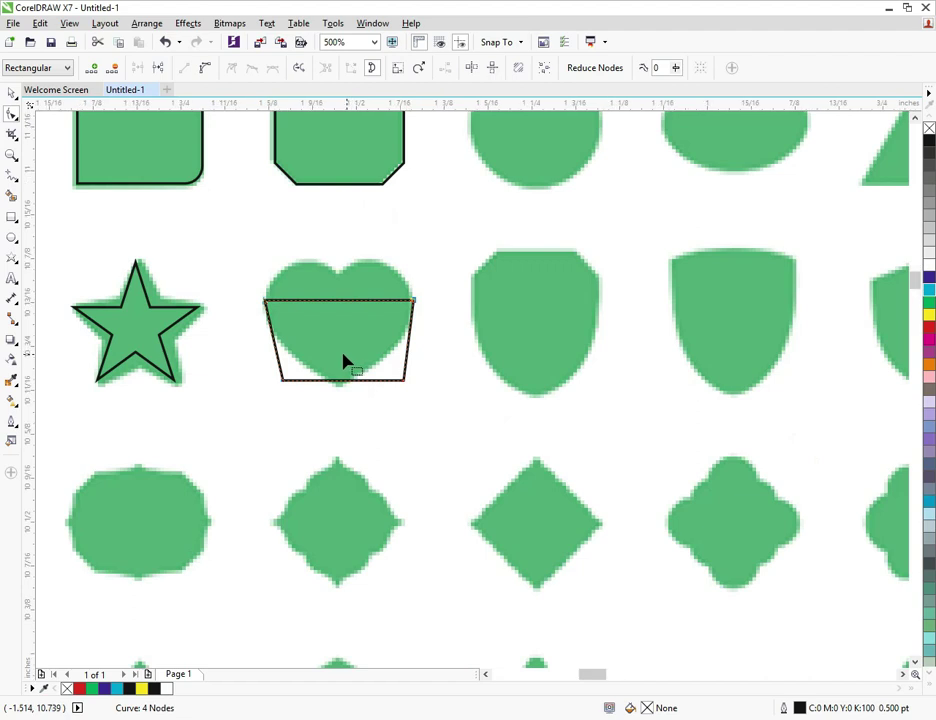
Move the curve's bottom-right node onto the heart's bottom tip.
scroll(347, 360, up, 2)
drag(577, 462, 328, 478)
scroll(345, 465, down, 2)
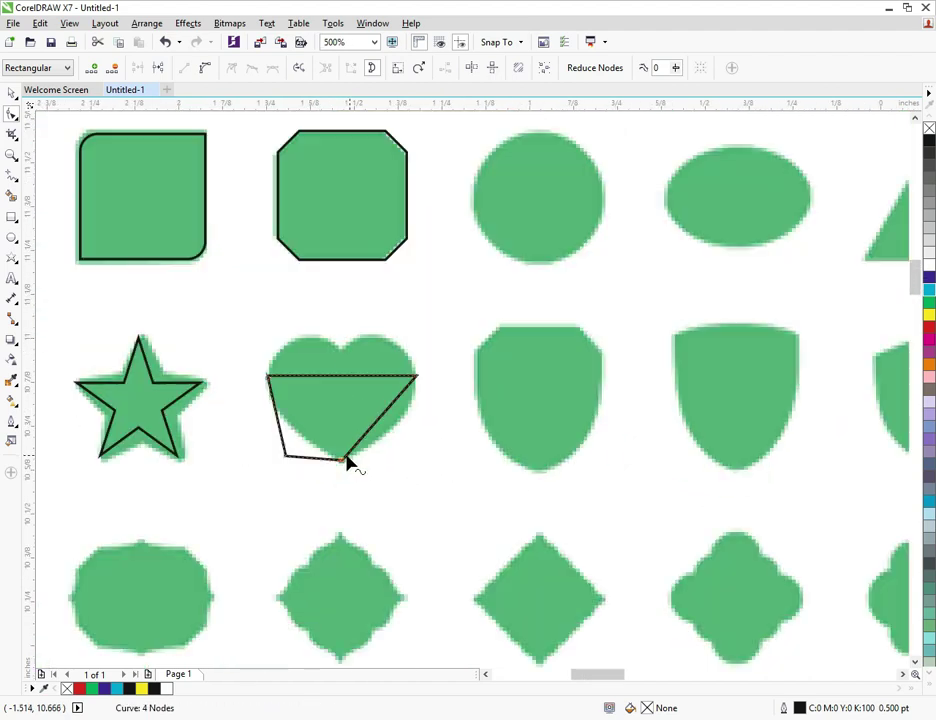
Delete the heart curve's bottom-left node, then add a node midway along its top edge and move it into the heart's notch.
scroll(272, 464, up, 3)
double_click(460, 432)
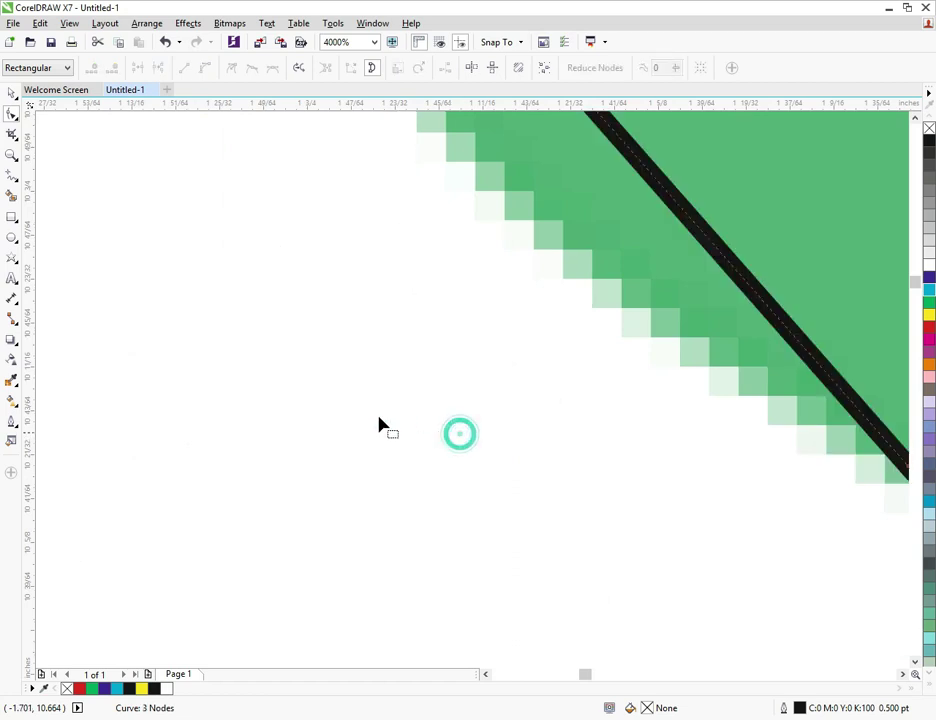
scroll(350, 390, down, 3)
scroll(343, 315, up, 2)
click(419, 316)
click(419, 316)
drag(419, 316, 435, 212)
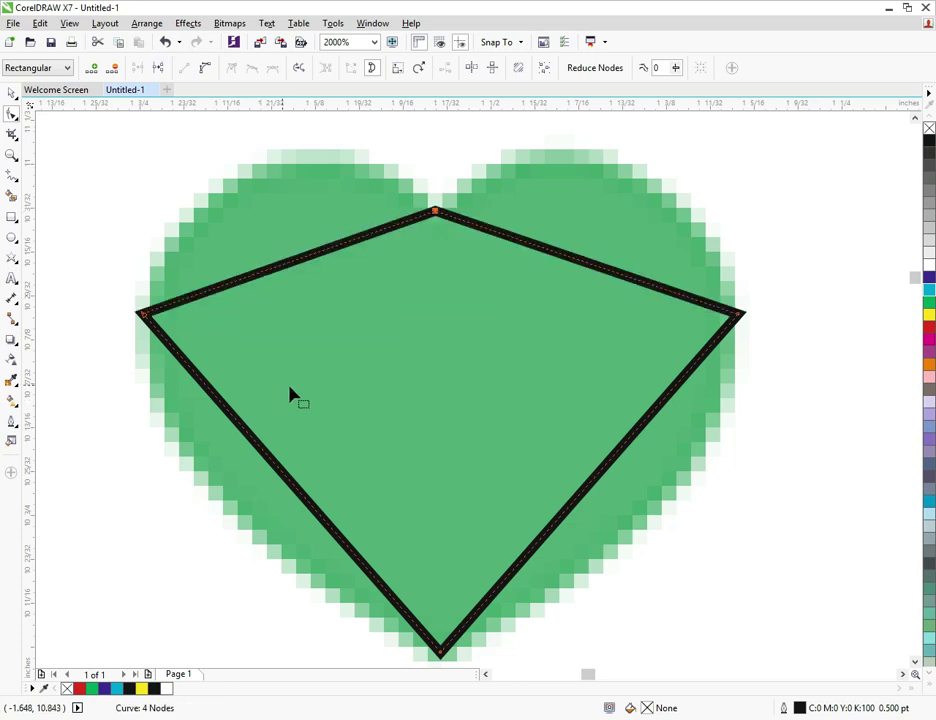
Convert the heart's upper-left segment to a curve and bend it outward over the left lobe.
scroll(291, 386, down, 1)
scroll(309, 286, up, 1)
click(297, 367)
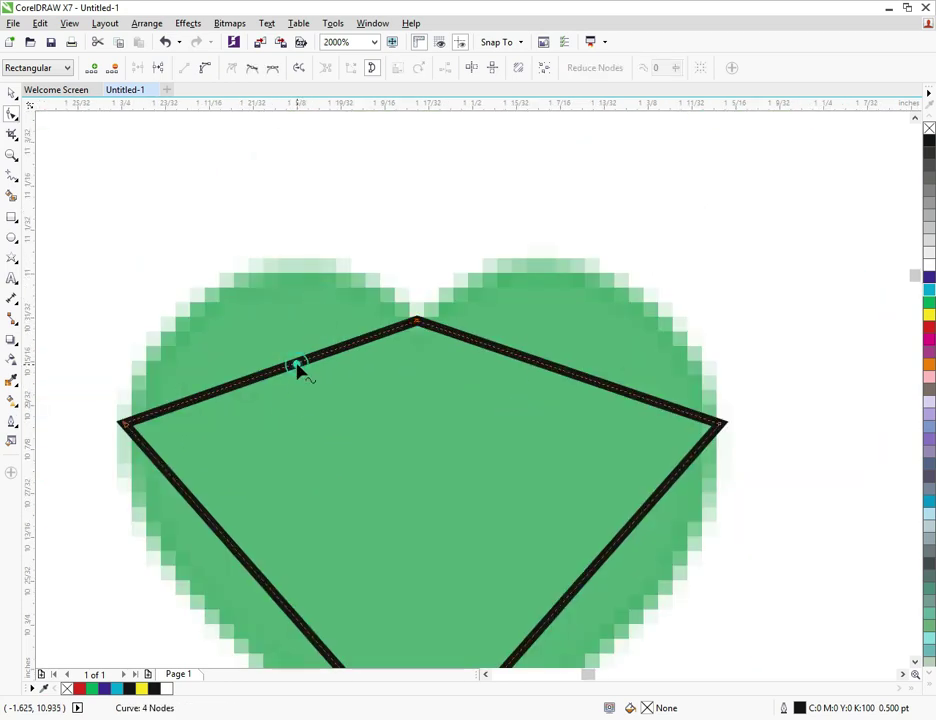
click(206, 70)
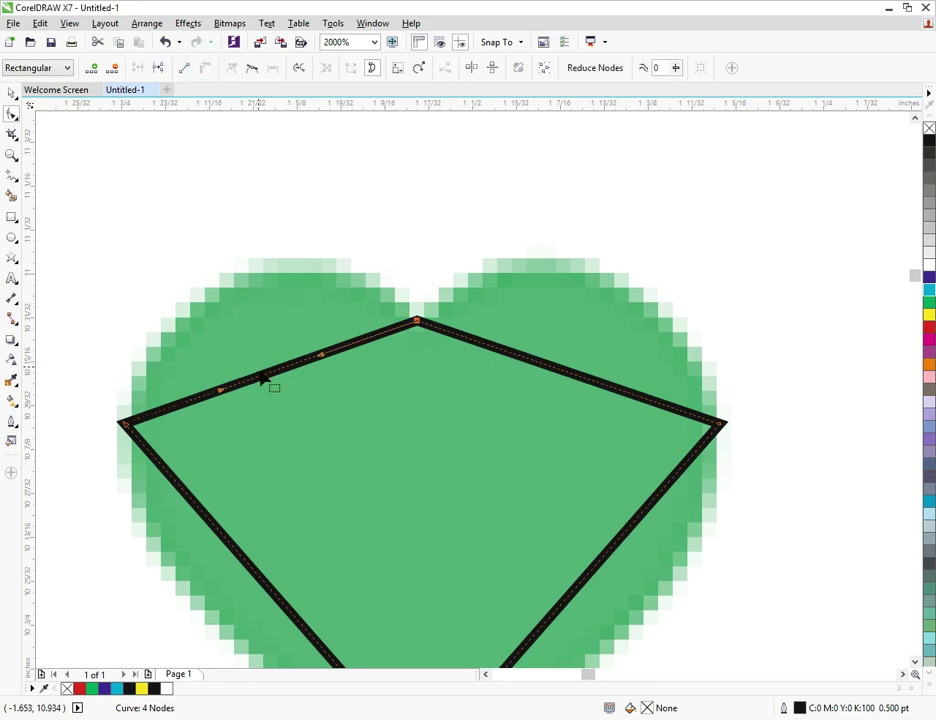
drag(265, 379, 250, 270)
click(492, 318)
Convert the heart's upper-right segment to a curve and bend it outward over the right lobe.
click(539, 361)
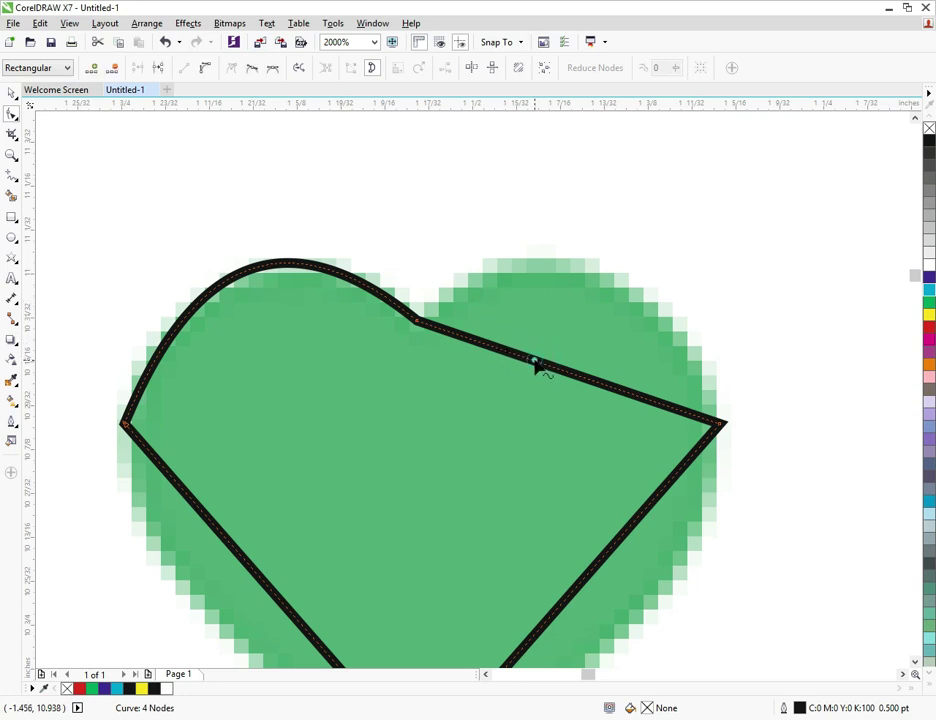
click(202, 67)
click(574, 380)
drag(575, 382, 602, 275)
scroll(360, 240, down, 1)
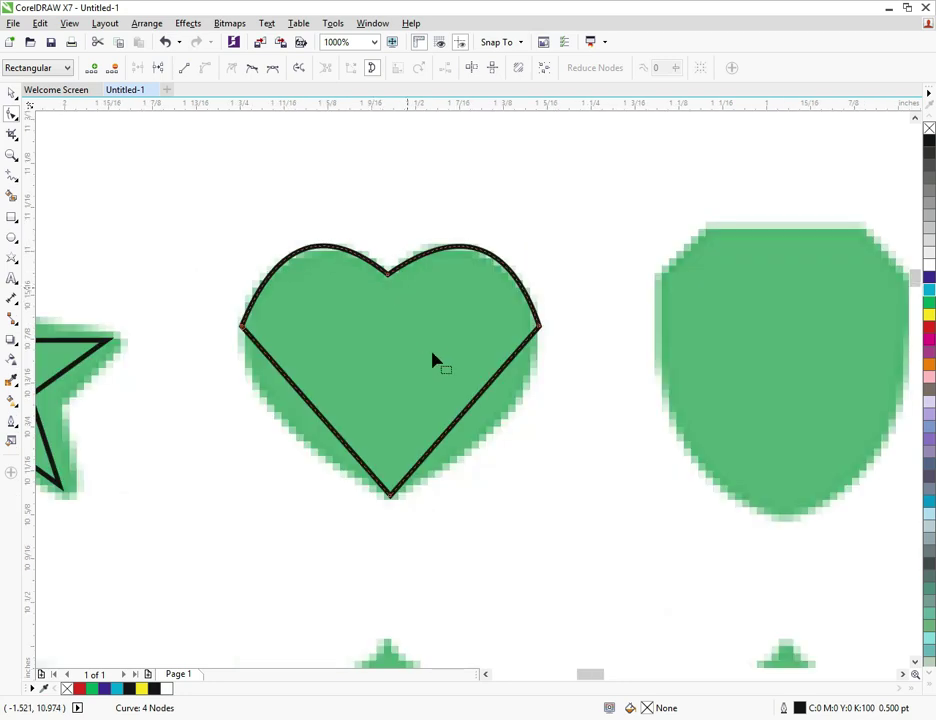
Convert the heart's lower-right segment to a curve and bend it outward along the reference's edge.
scroll(470, 385, up, 1)
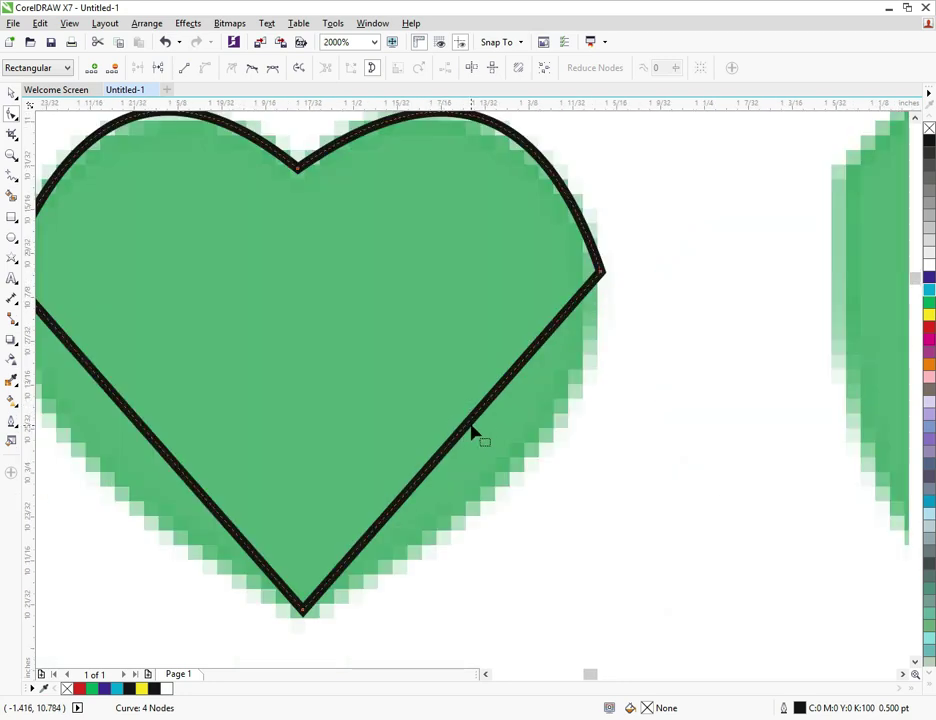
click(467, 425)
click(206, 66)
drag(446, 456, 512, 478)
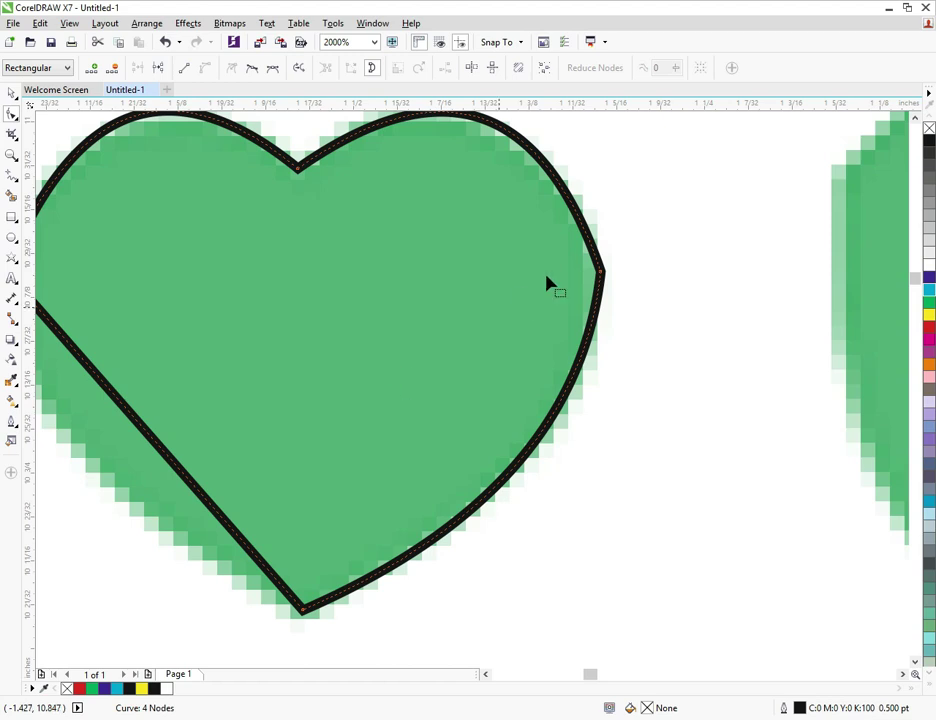
Convert the heart's lower-left segment to a curve and bend it outward along the reference's edge.
scroll(383, 418, down, 2)
scroll(341, 418, up, 3)
click(387, 366)
click(205, 68)
scroll(226, 322, down, 1)
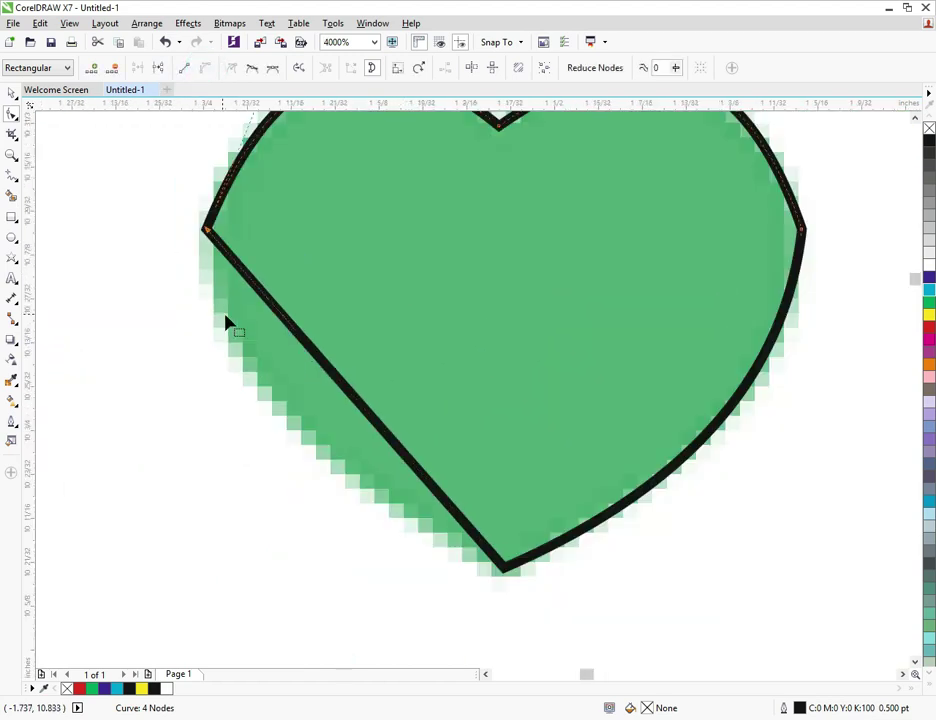
drag(349, 391, 286, 414)
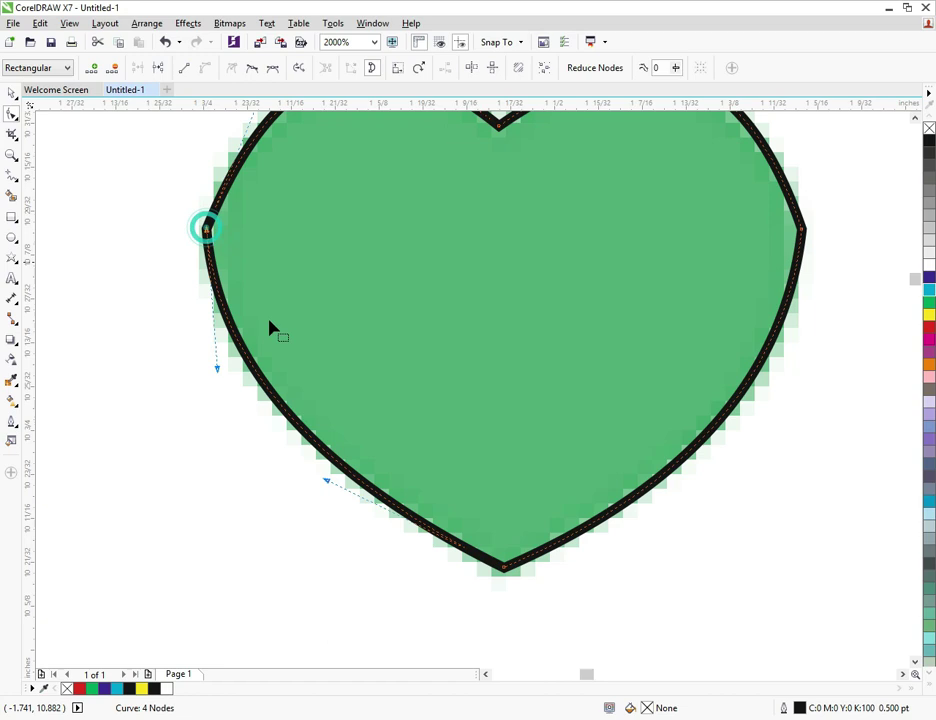
Change the nodes at the heart's widest left and right points to smooth nodes.
scroll(316, 376, down, 2)
scroll(301, 362, up, 1)
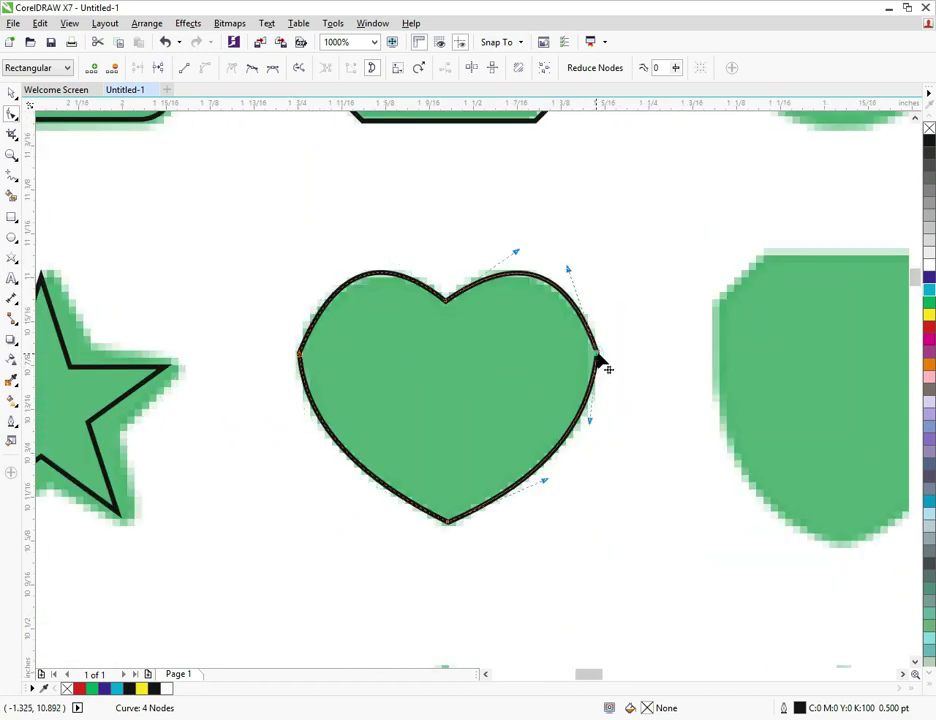
scroll(604, 369, up, 3)
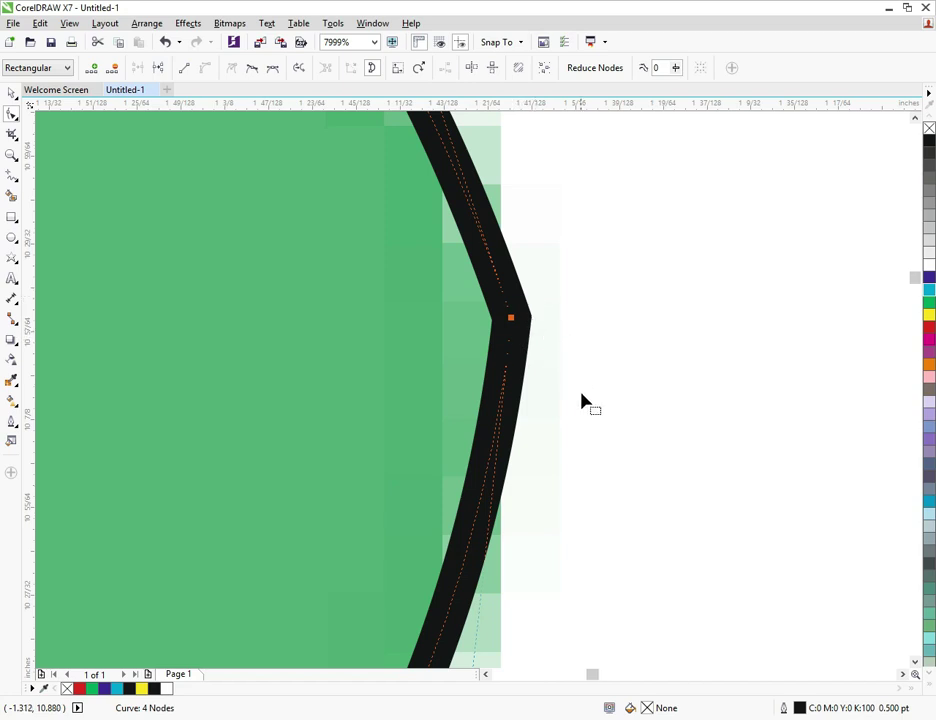
scroll(583, 402, down, 2)
scroll(300, 380, down, 1)
scroll(163, 382, up, 1)
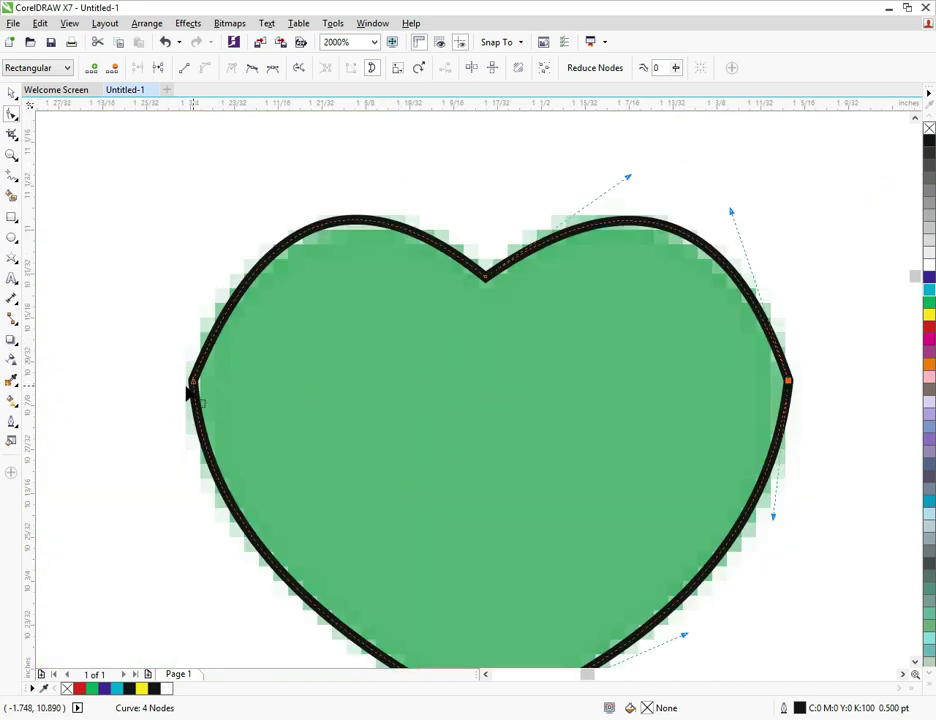
scroll(190, 393, up, 2)
drag(218, 366, 220, 370)
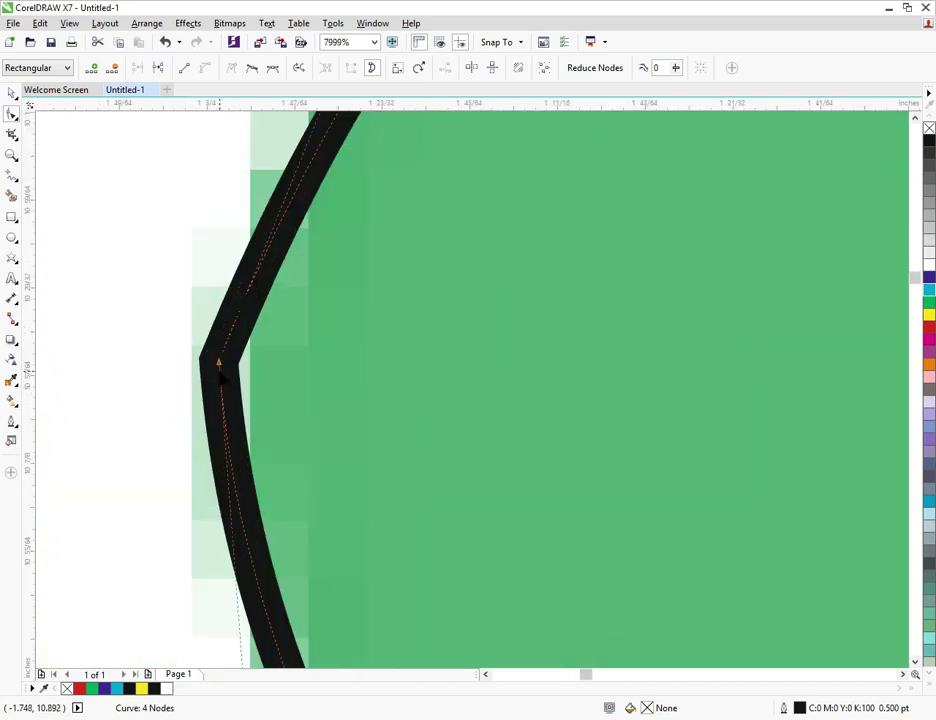
click(255, 75)
scroll(224, 192, down, 2)
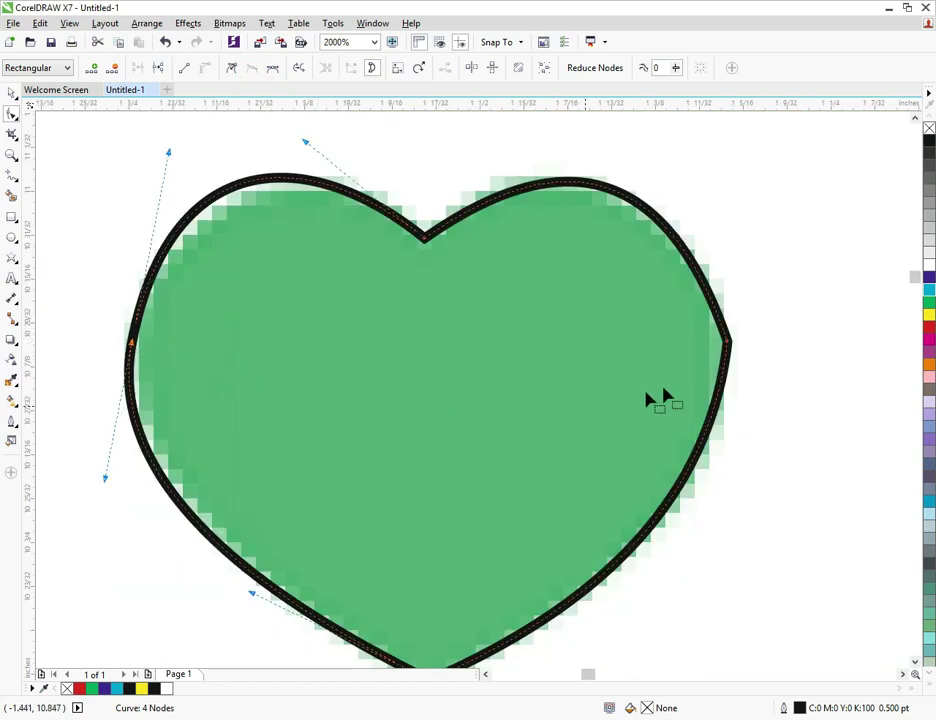
click(727, 343)
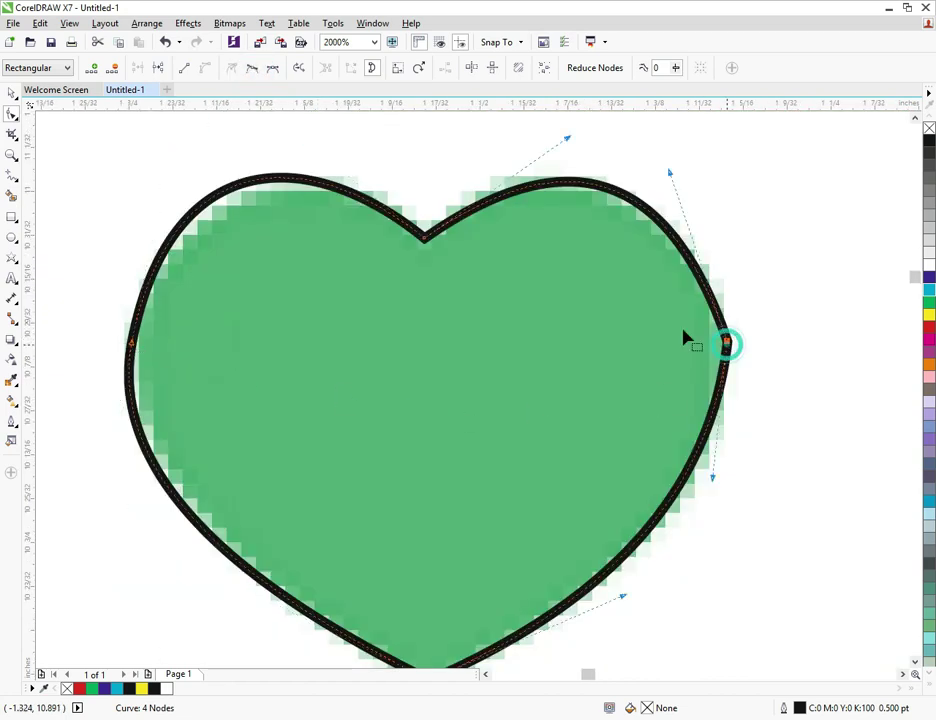
click(251, 69)
scroll(391, 303, down, 1)
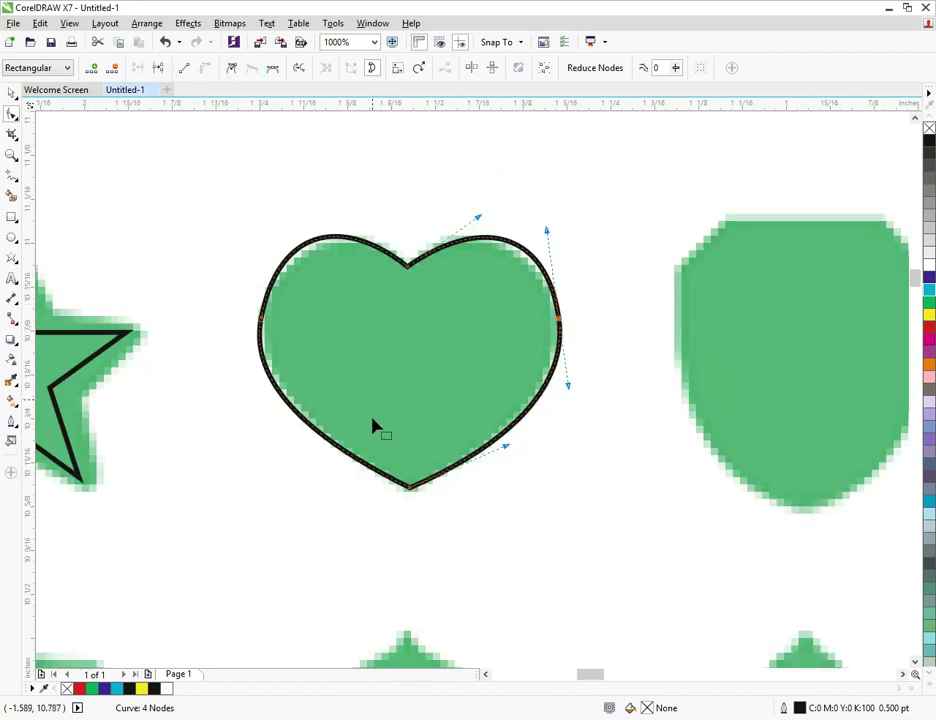
Shorten the lower control handles of the heart's left and right side nodes to pull the lower curves inward.
scroll(449, 474, up, 1)
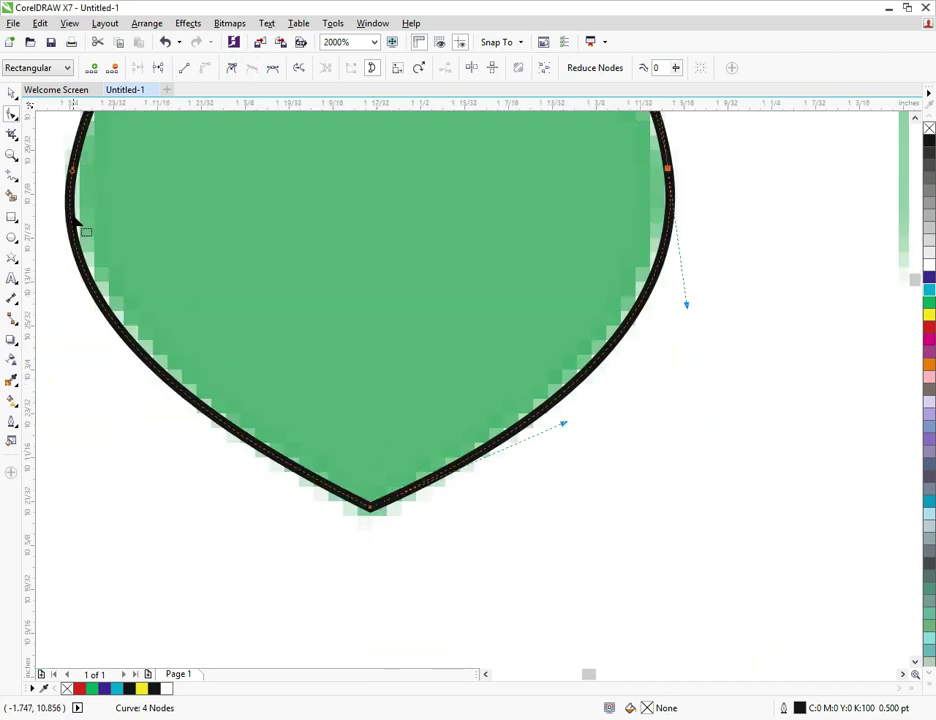
click(74, 175)
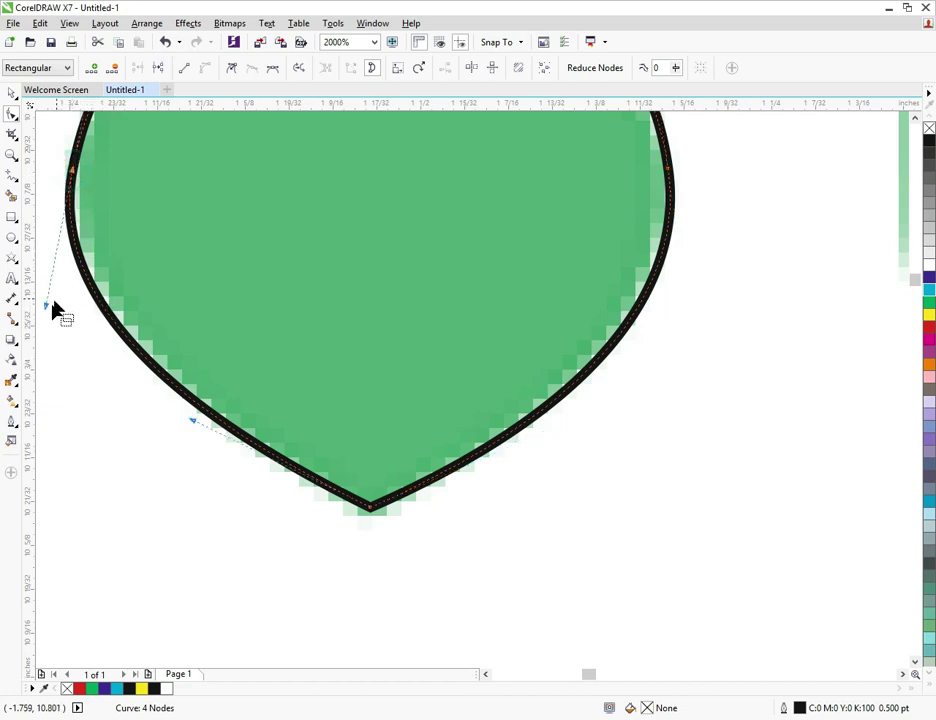
drag(46, 309, 61, 240)
click(673, 172)
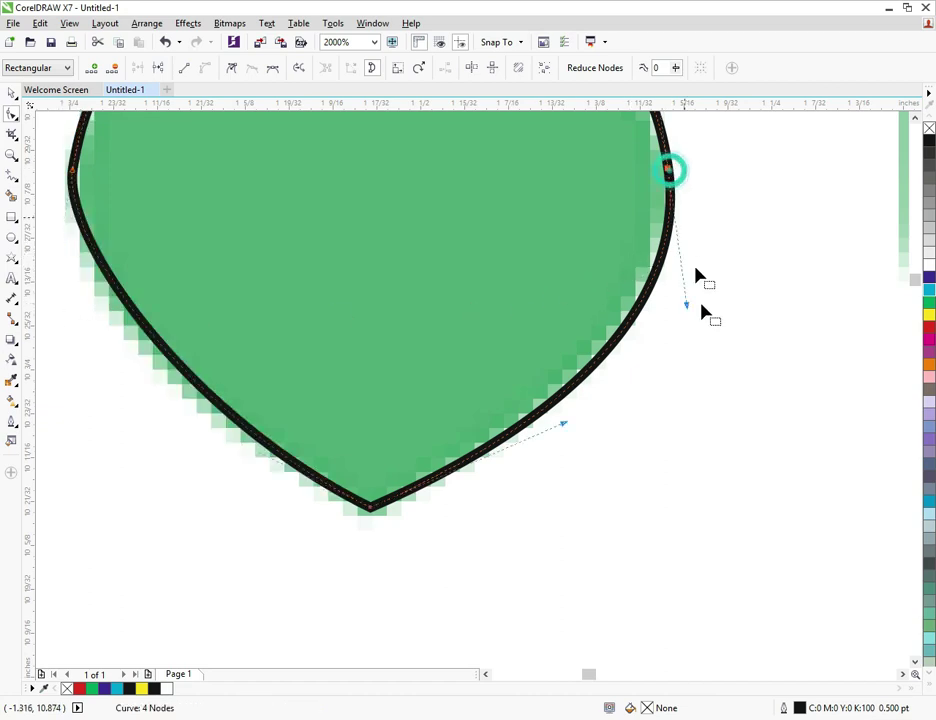
drag(685, 306, 673, 238)
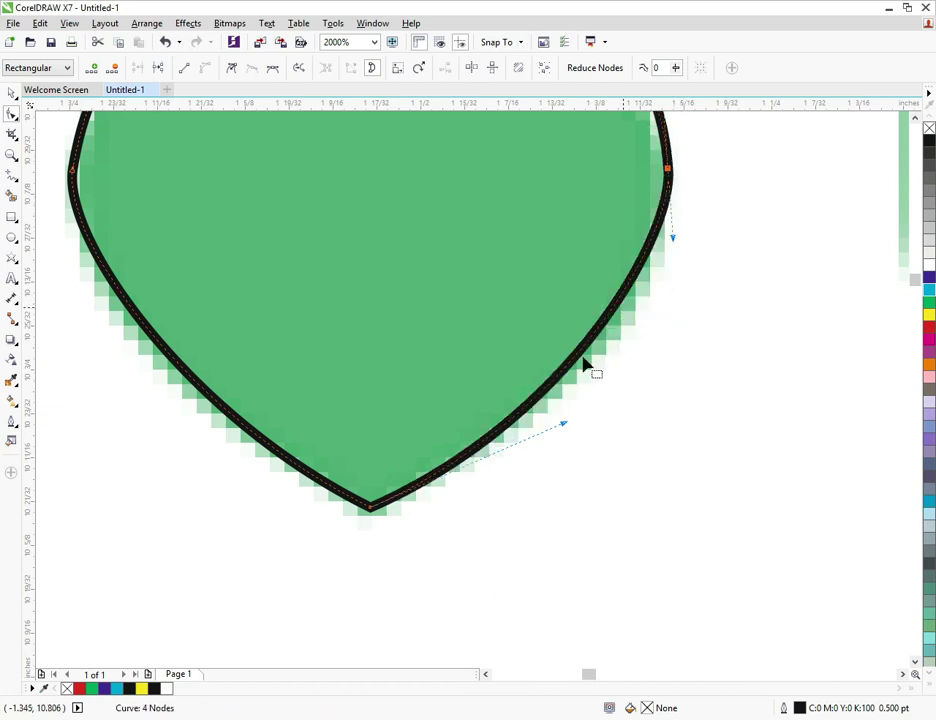
scroll(570, 391, down, 3)
scroll(549, 393, up, 2)
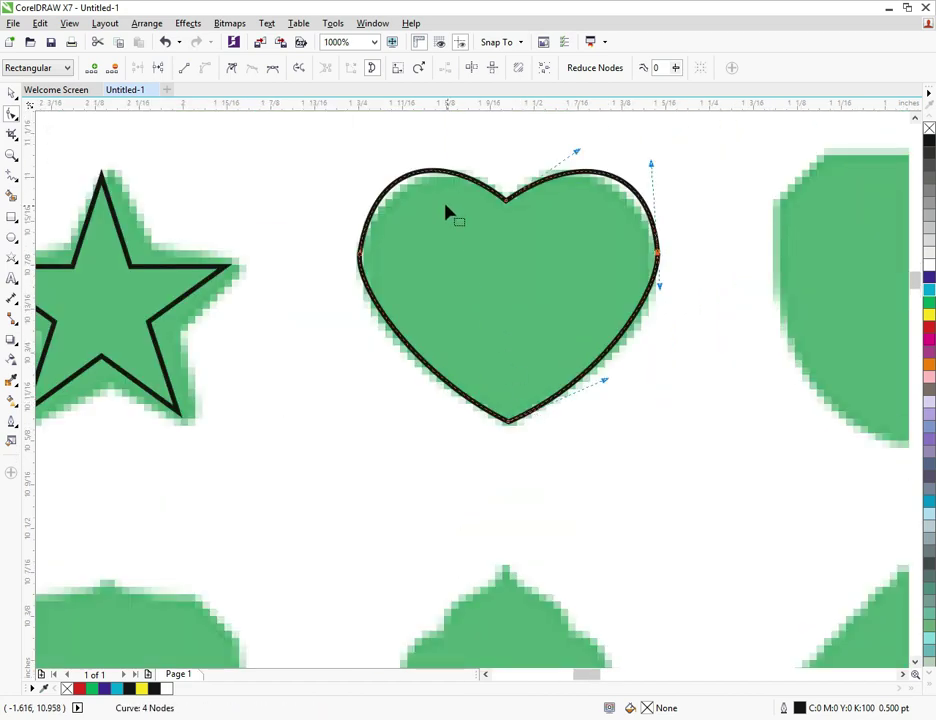
Move the heart's left side node slightly down and place a horizontal guideline at its height.
click(360, 259)
scroll(364, 266, up, 2)
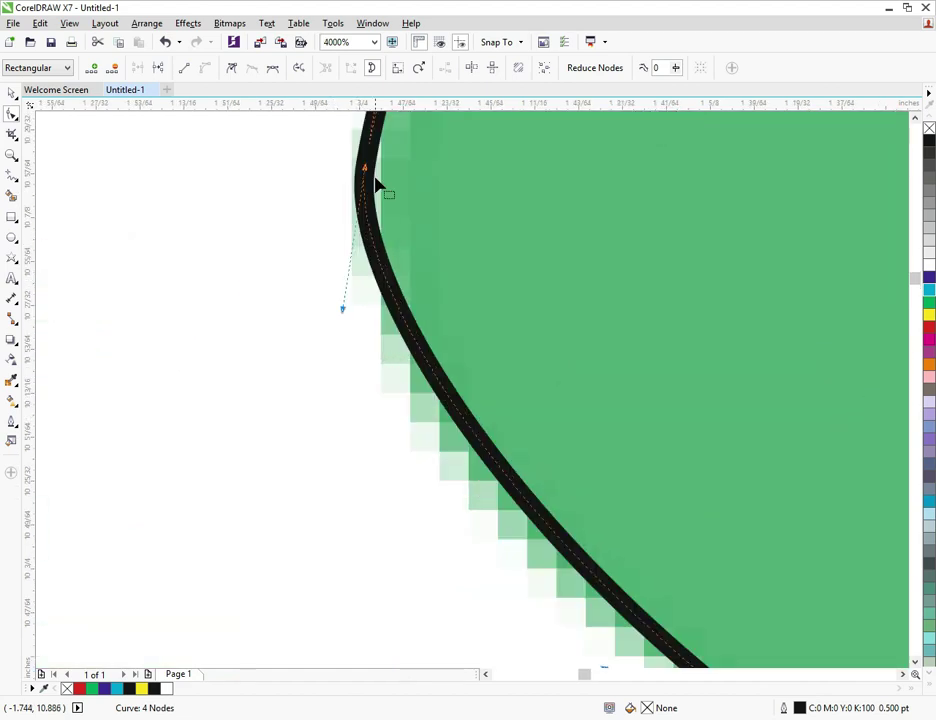
drag(376, 184, 380, 283)
scroll(325, 295, down, 2)
drag(420, 105, 414, 276)
Move the heart's right side node down onto the horizontal guideline.
scroll(640, 272, up, 2)
click(627, 253)
mouse_move(627, 253)
mouse_down()
mouse_move(632, 222)
mouse_move(633, 302)
mouse_move(628, 292)
mouse_up()
scroll(567, 285, down, 3)
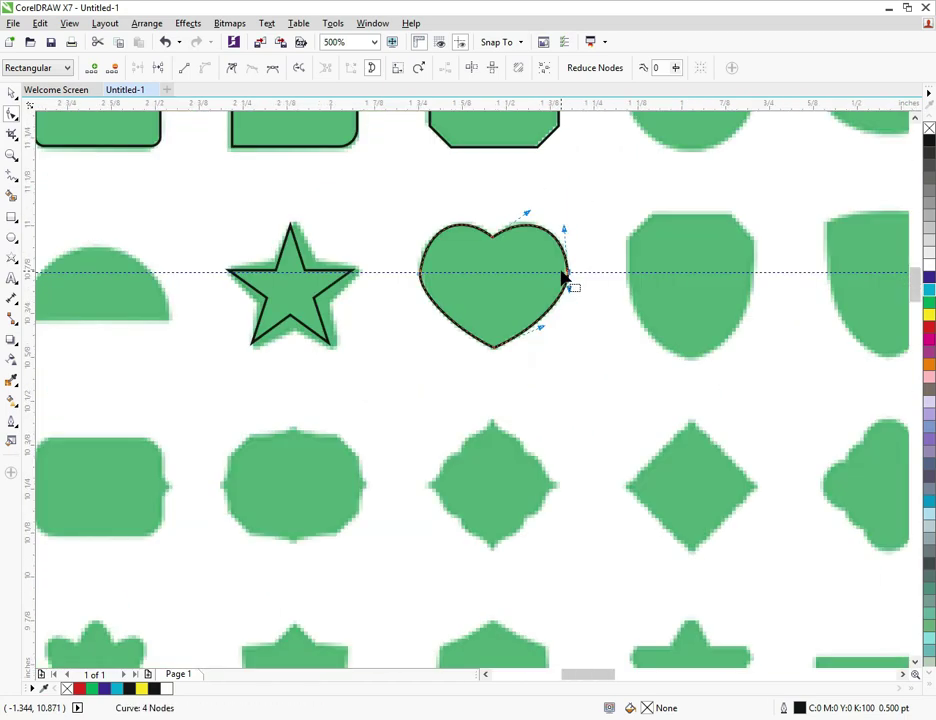
Adjust the upper and lower control handles of the heart's left side node to fit the left lobe and lower edge.
scroll(563, 278, up, 1)
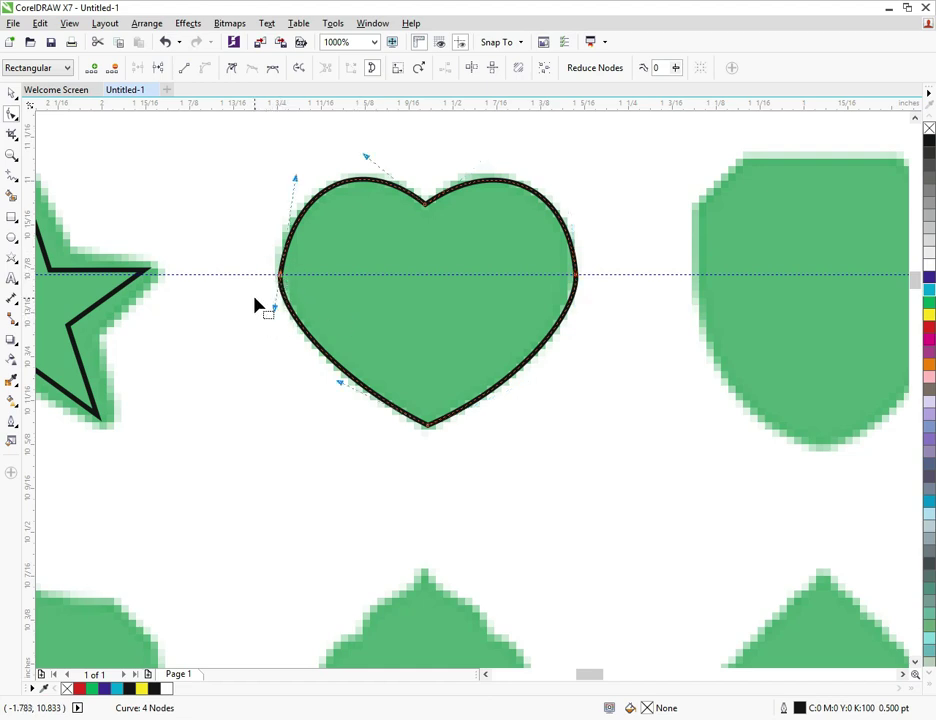
scroll(256, 305, up, 2)
drag(308, 346, 341, 350)
scroll(318, 380, down, 2)
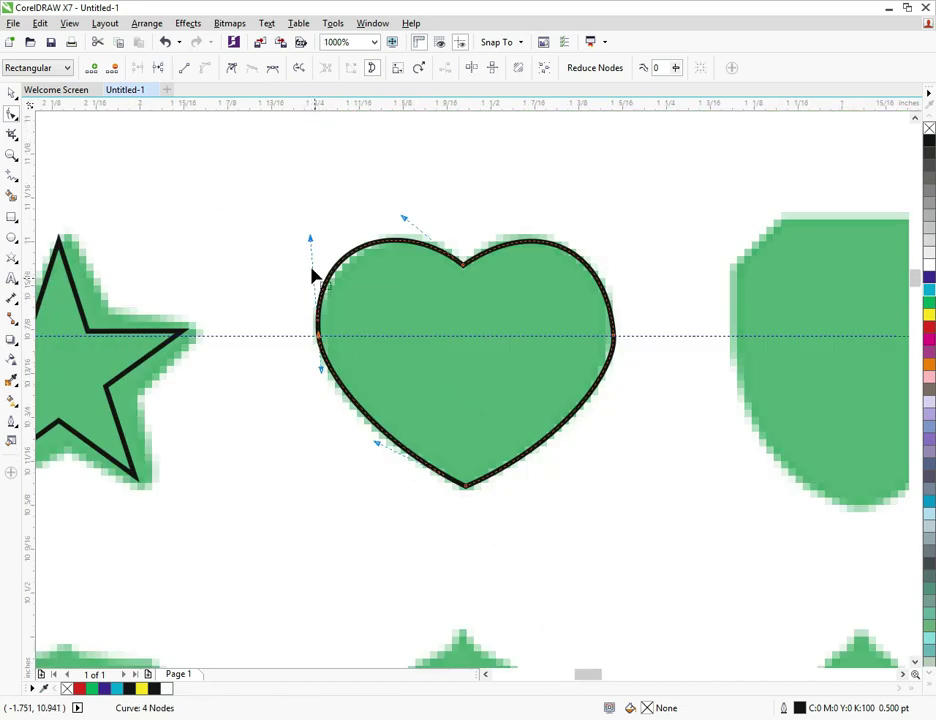
mouse_move(311, 243)
mouse_down()
mouse_move(313, 270)
mouse_move(308, 252)
mouse_up()
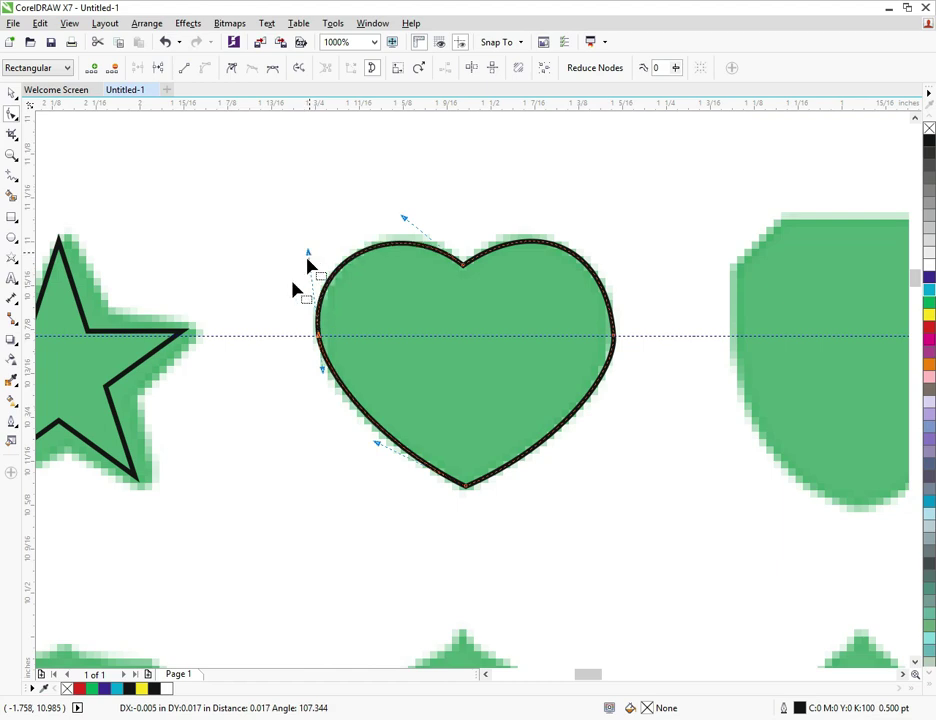
scroll(320, 376, up, 2)
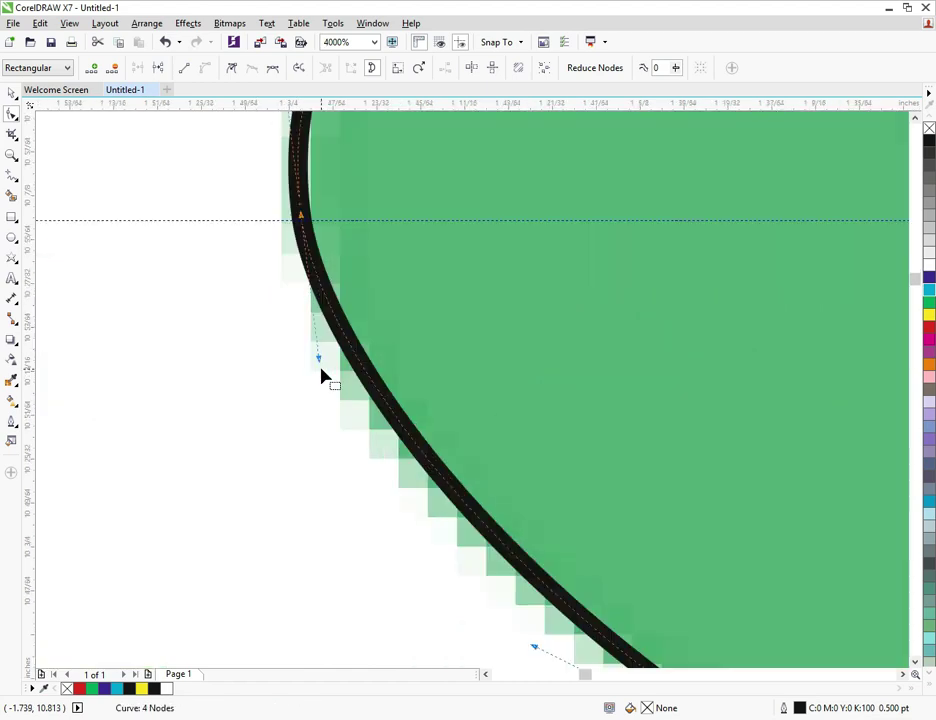
drag(319, 362, 324, 361)
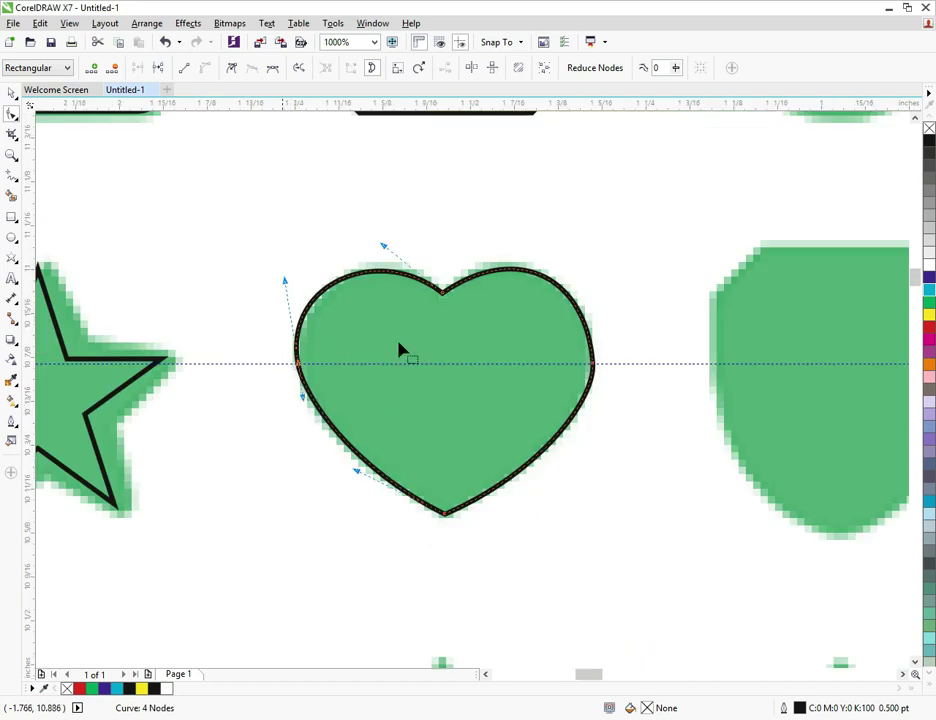
Adjust the lower and upper control handles of the heart's right side node to mirror the left side's shape.
click(597, 368)
scroll(603, 373, up, 1)
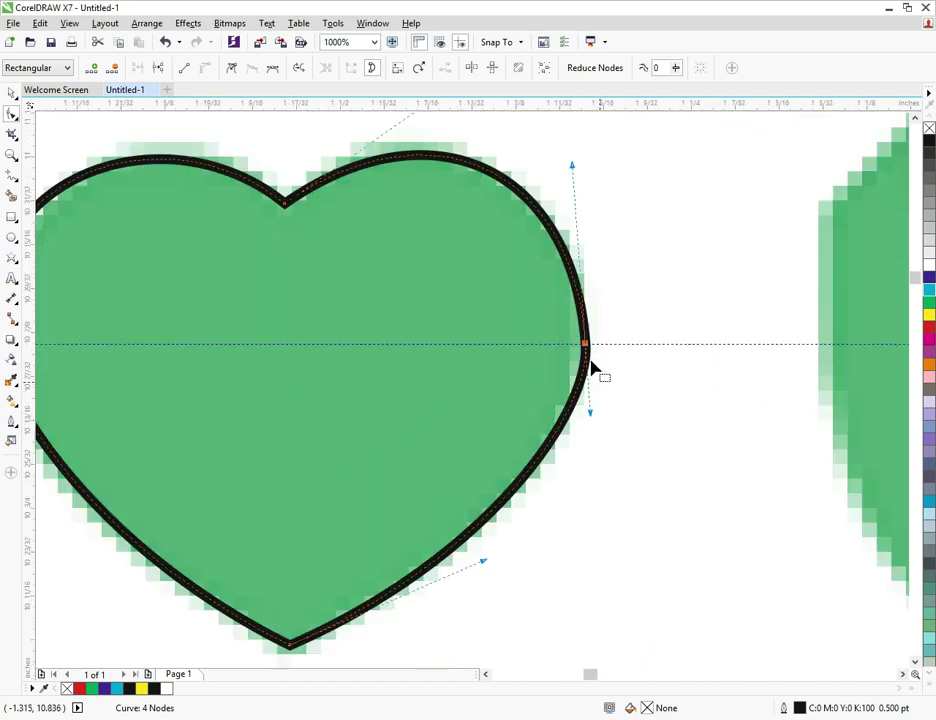
drag(590, 417, 577, 418)
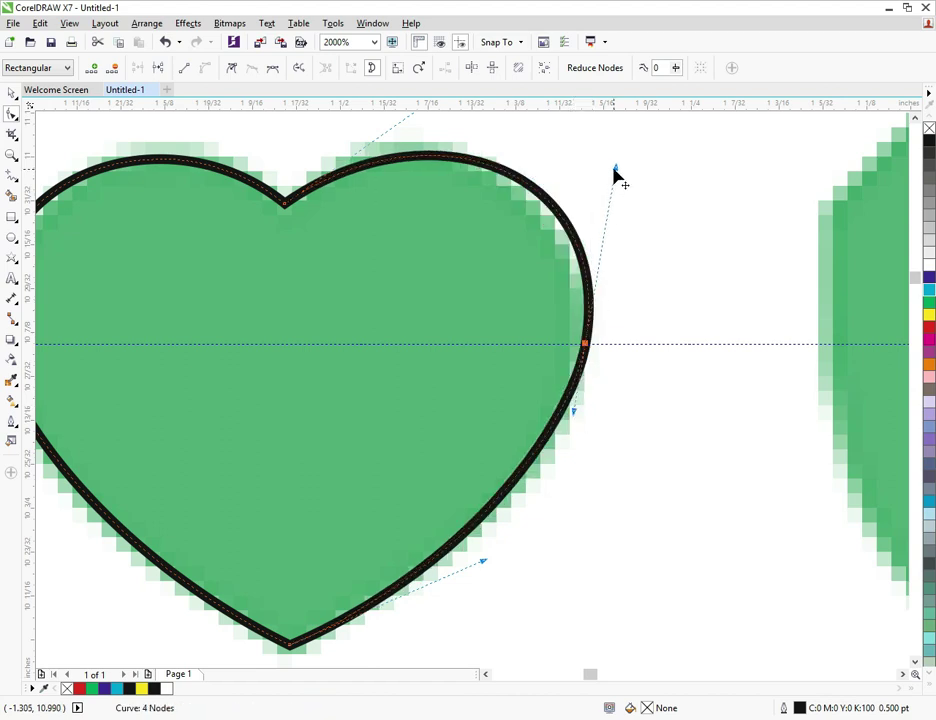
mouse_move(614, 169)
mouse_down()
mouse_move(602, 198)
mouse_move(607, 188)
mouse_up()
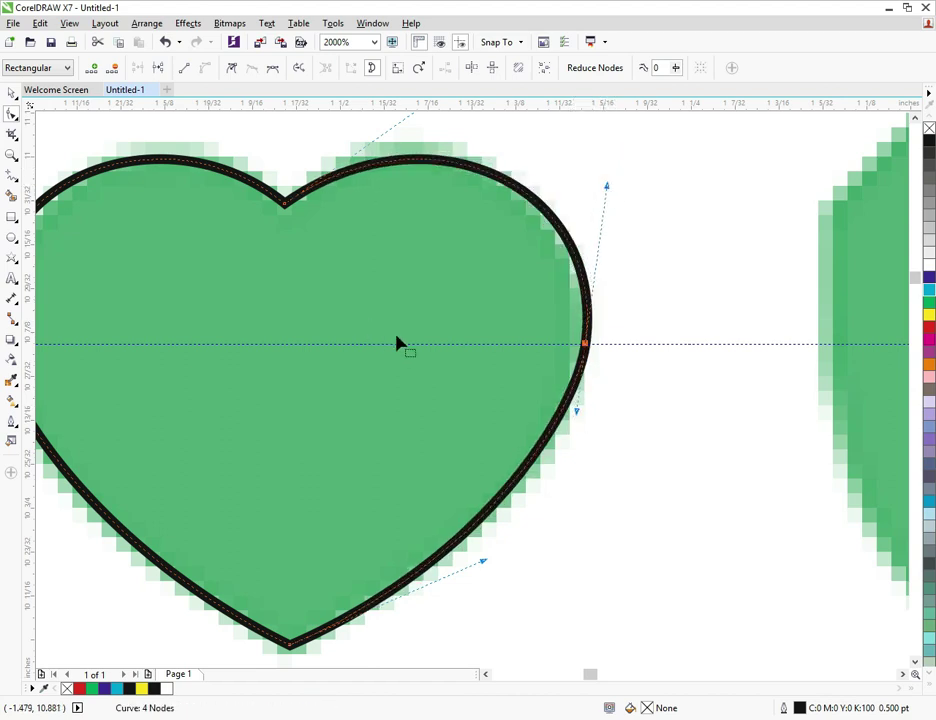
scroll(378, 358, down, 3)
scroll(355, 372, up, 2)
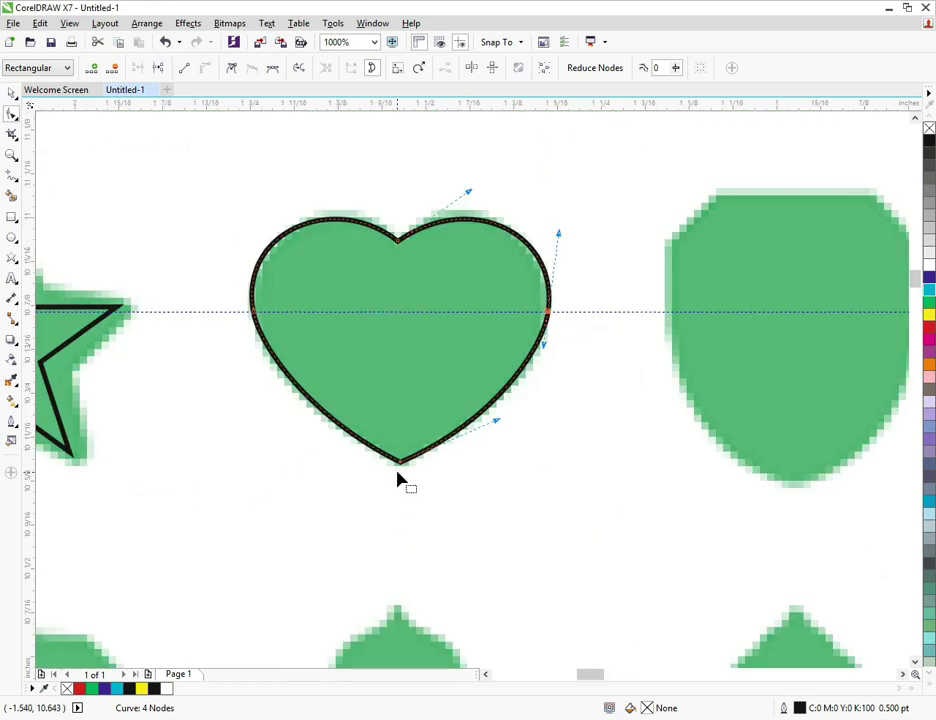
Finish node editing of the heart and select the reference bitmap with the Pick tool.
scroll(352, 292, down, 1)
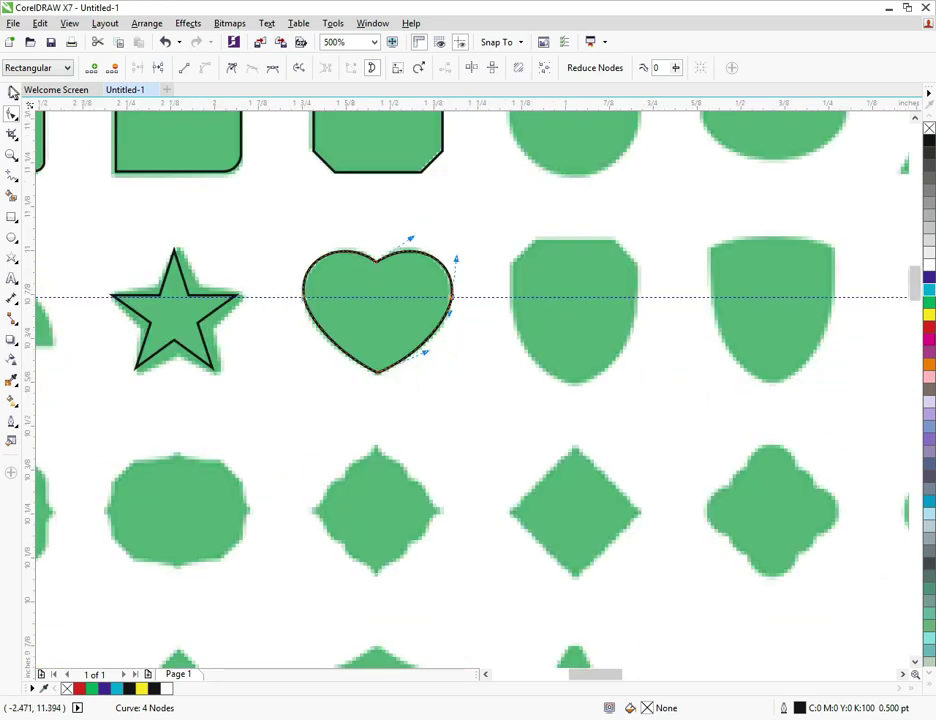
click(12, 92)
click(214, 211)
scroll(392, 316, up, 2)
scroll(400, 305, down, 2)
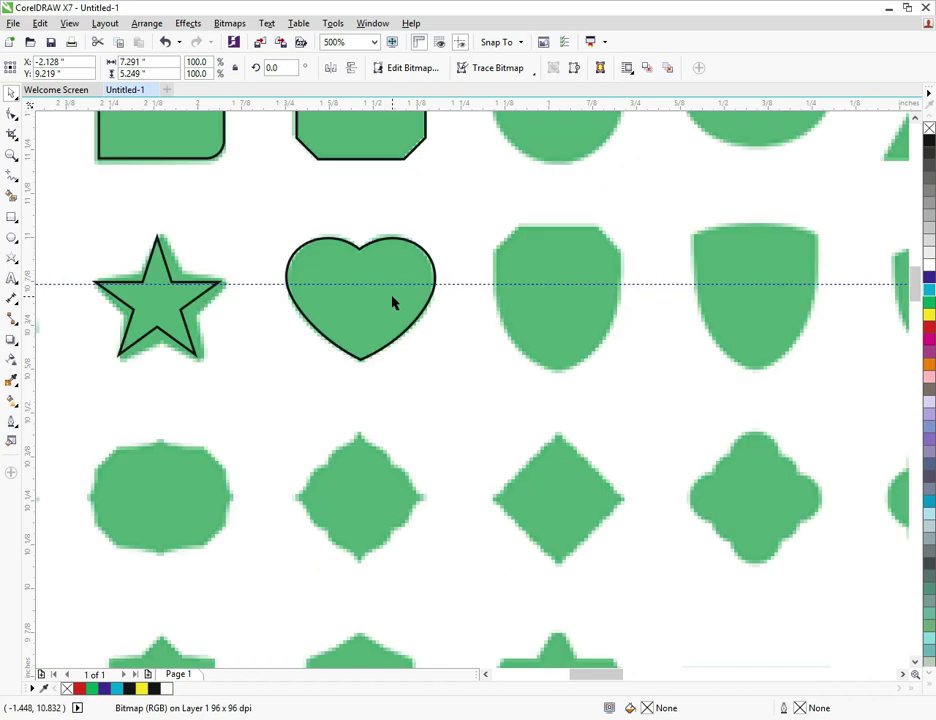
Draw a rectangle about 0.299 by 0.338 inches over the shield with clipped upper corners, beside the heart.
scroll(430, 305, down, 1)
scroll(500, 298, up, 2)
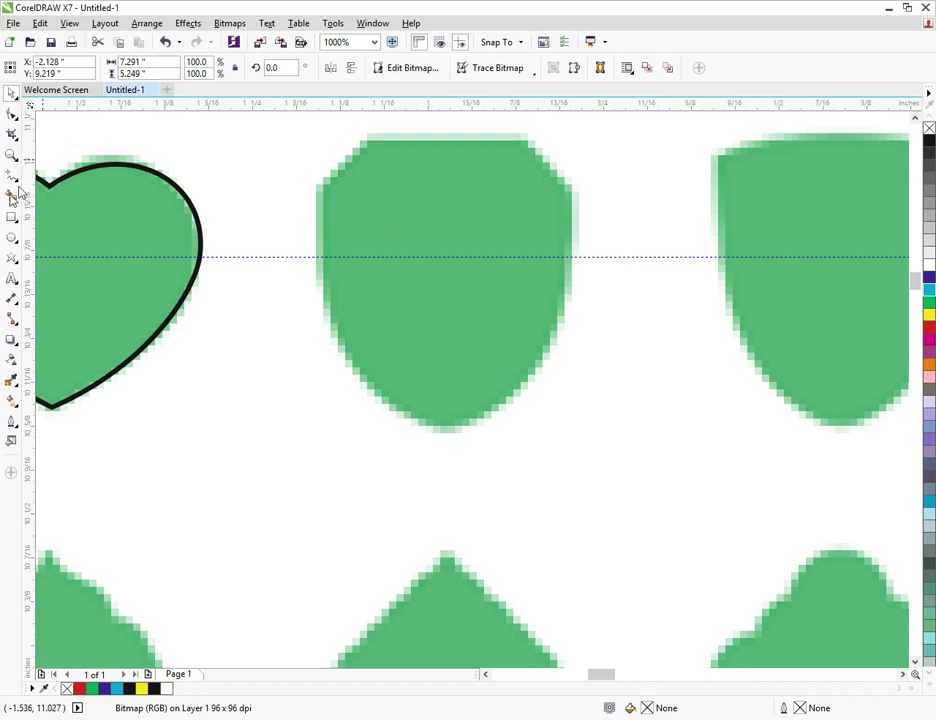
click(13, 218)
drag(336, 141, 548, 380)
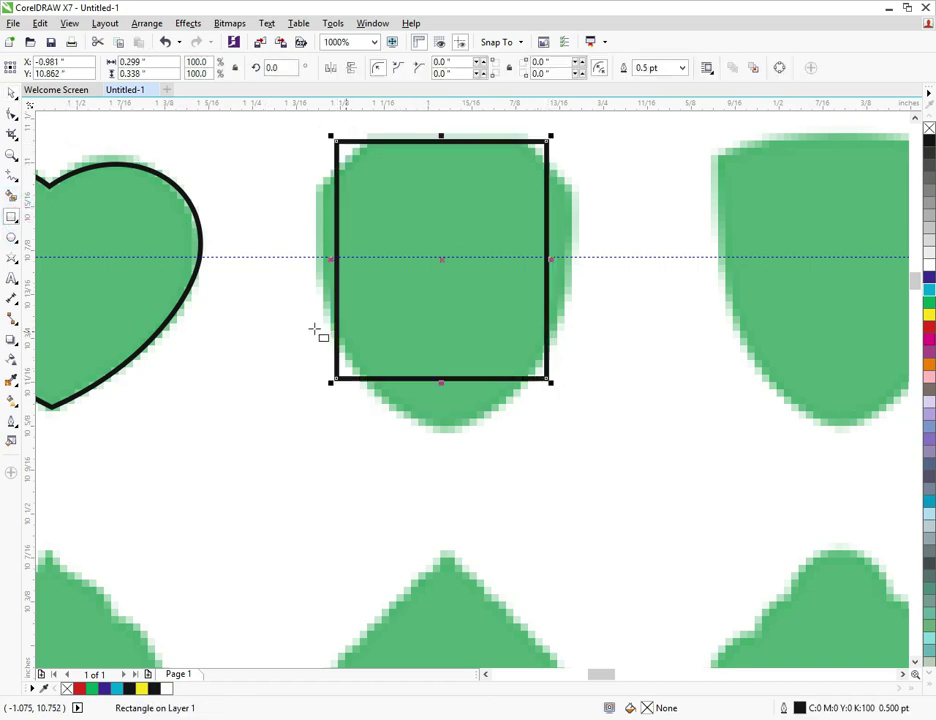
Move the rectangle down to the shield's side corners and widen it to about 0.352 inches to match the shield.
click(12, 95)
click(432, 194)
drag(452, 183, 427, 229)
drag(536, 301, 572, 300)
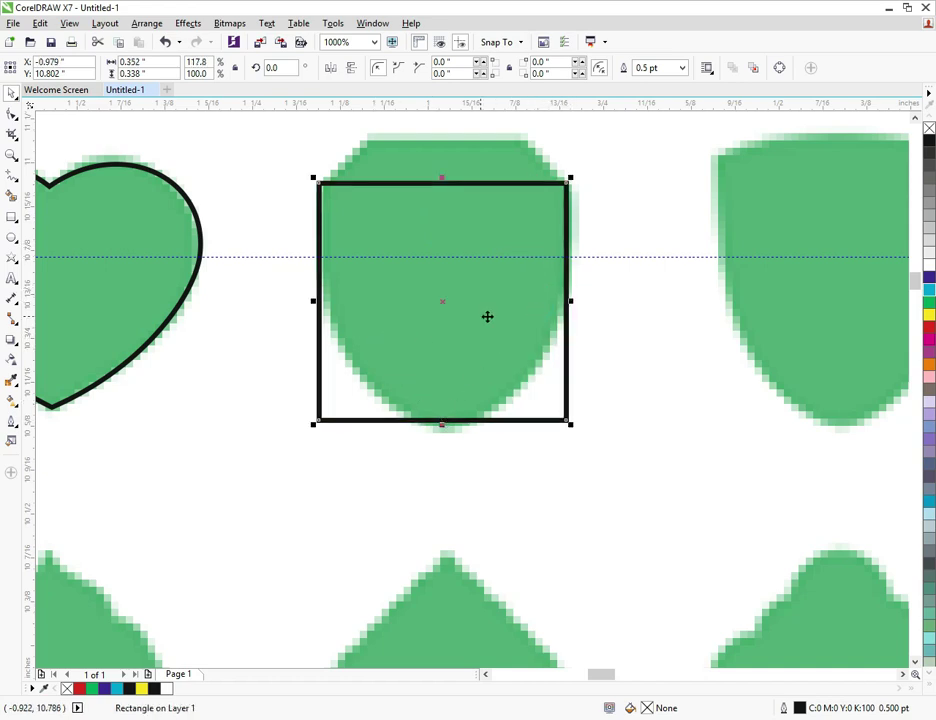
Make a narrower copy of the rectangle about 0.264 inches wide and merge both into a single curve.
drag(570, 301, 520, 286)
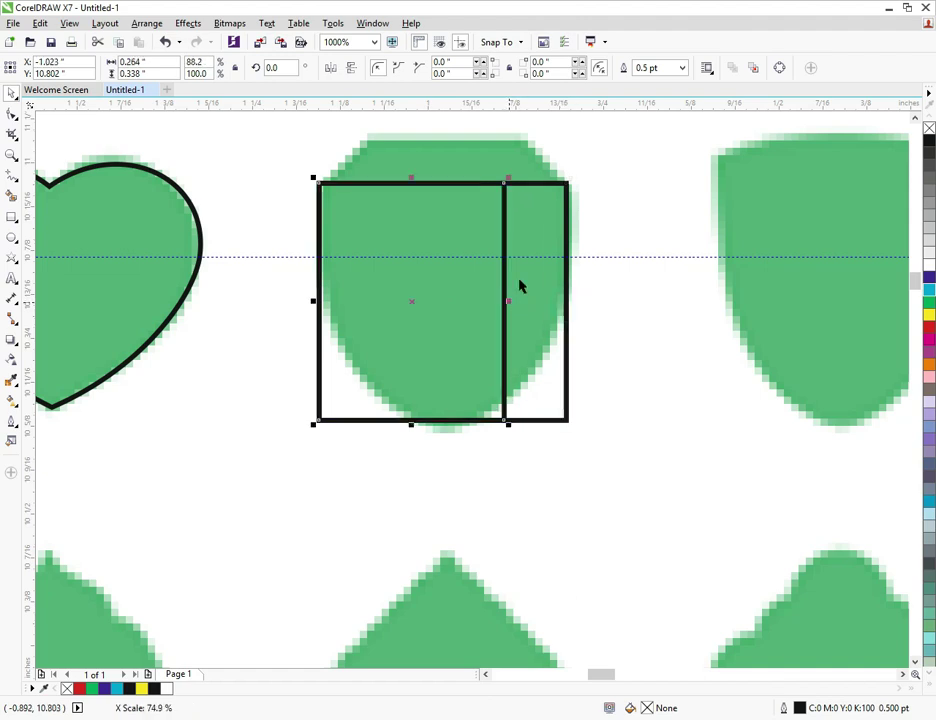
click(404, 68)
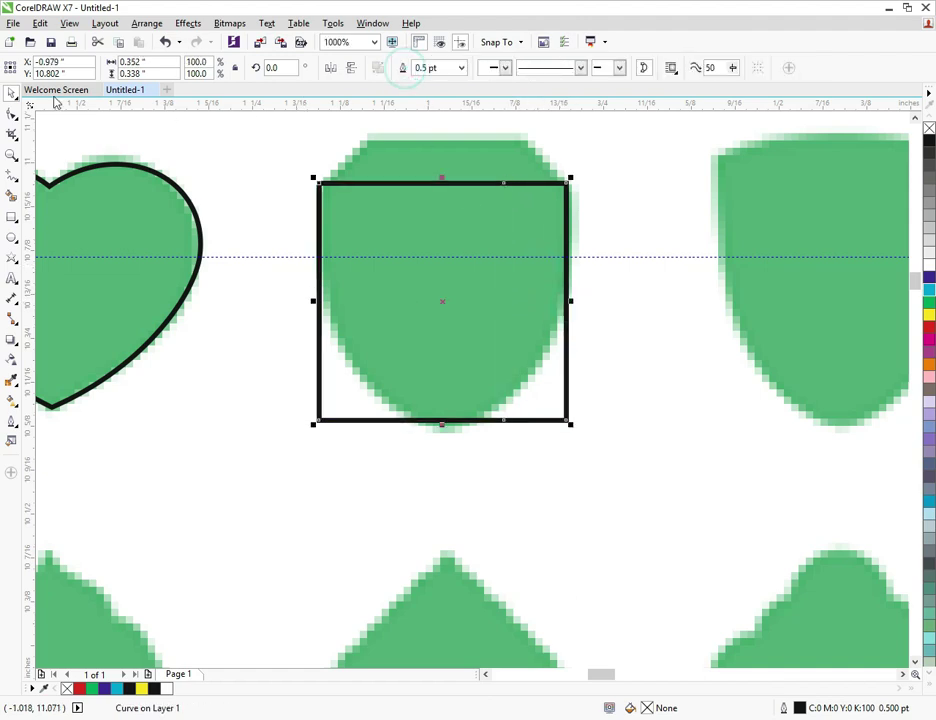
Delete the curve's two extra edge nodes and its lower left node, with the lower right node moved to the shield's tip.
click(13, 114)
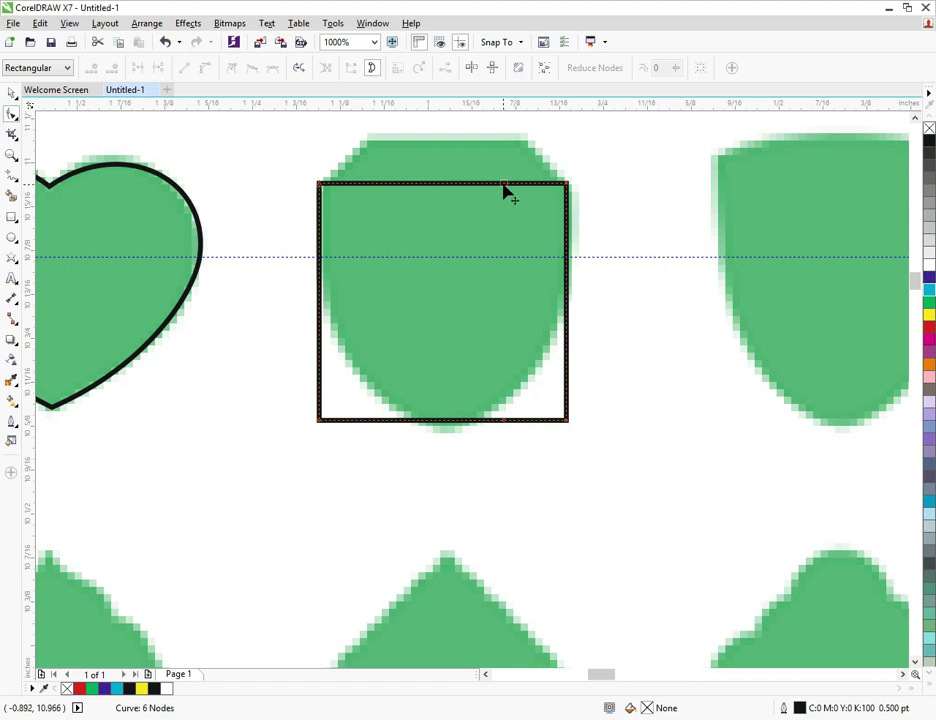
double_click(503, 186)
double_click(503, 420)
drag(566, 424, 451, 429)
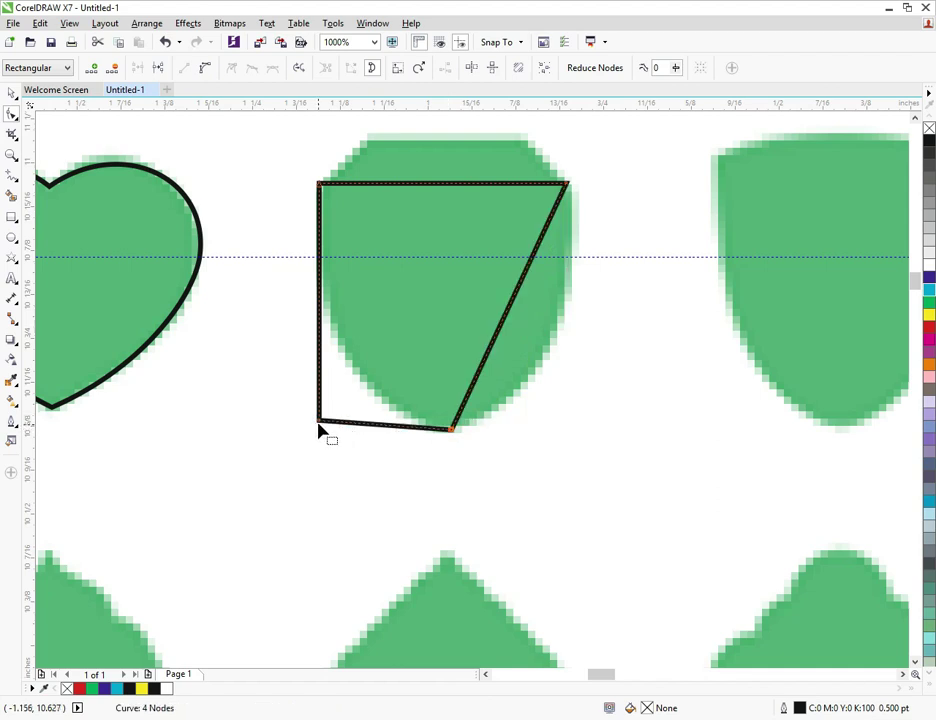
double_click(318, 423)
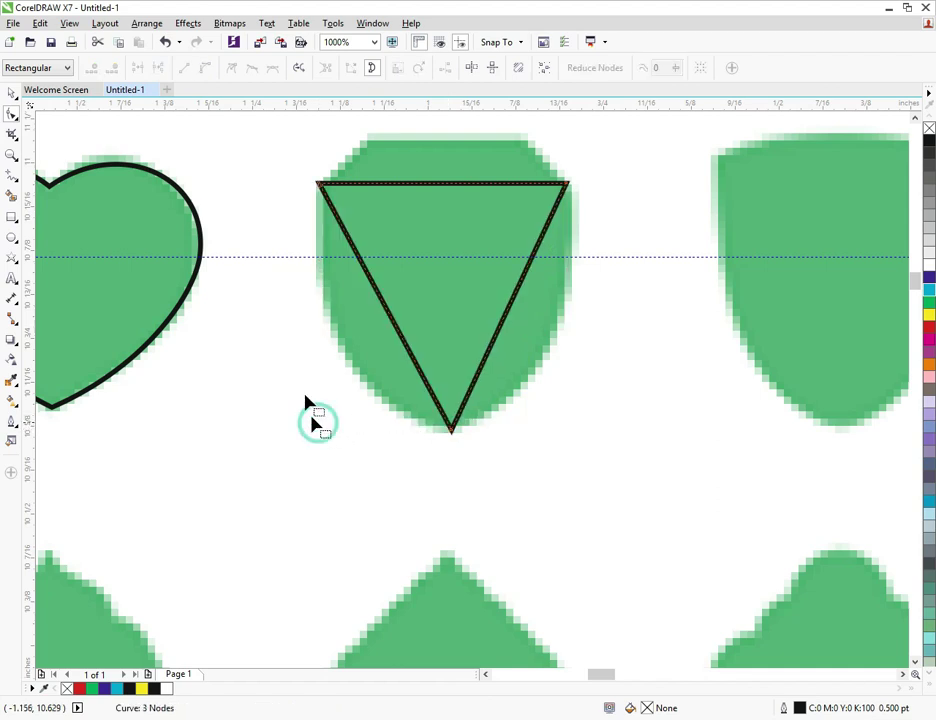
Add two nodes on the triangle's upper edge and move them up to the shield's clipped top corners.
double_click(370, 184)
drag(370, 184, 368, 139)
double_click(517, 174)
drag(516, 174, 525, 139)
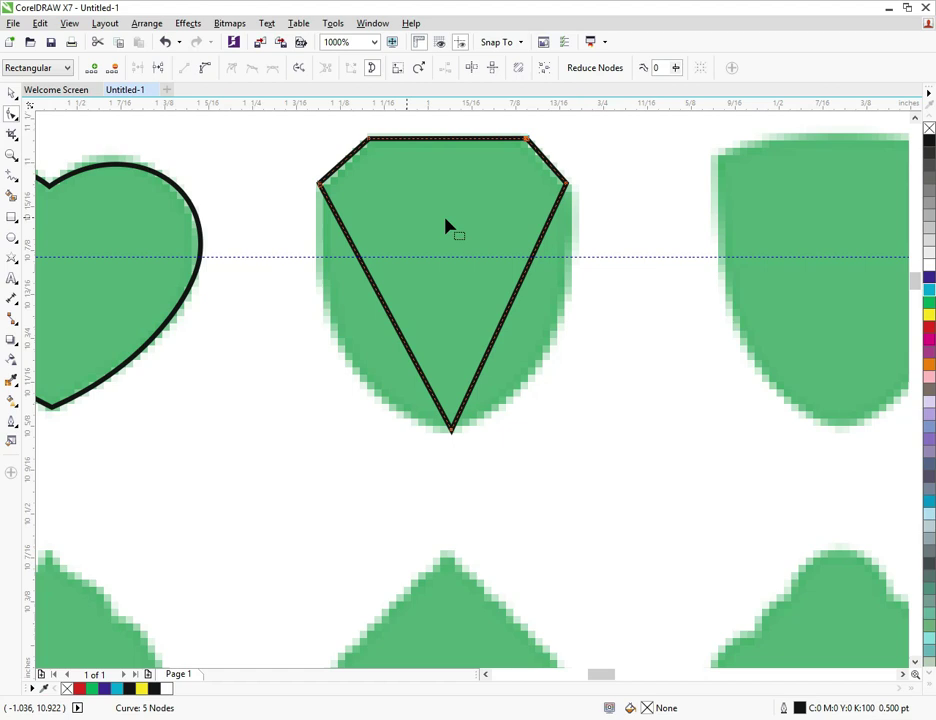
Add a node on each slanted side of the outline and move both outward to form the shield's vertical sides.
click(501, 322)
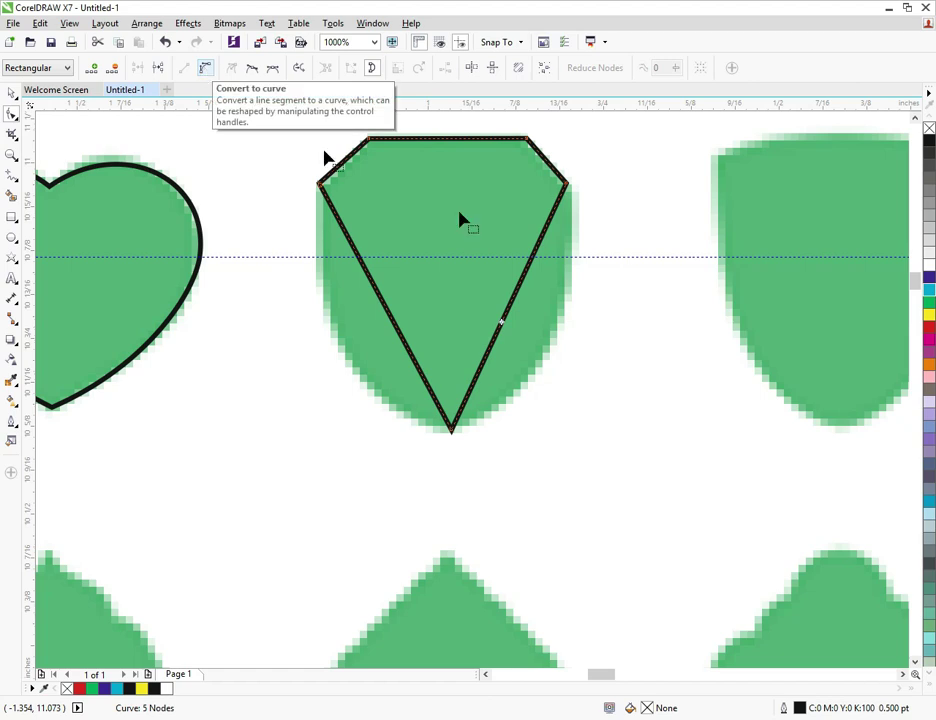
scroll(552, 305, up, 2)
scroll(608, 262, down, 2)
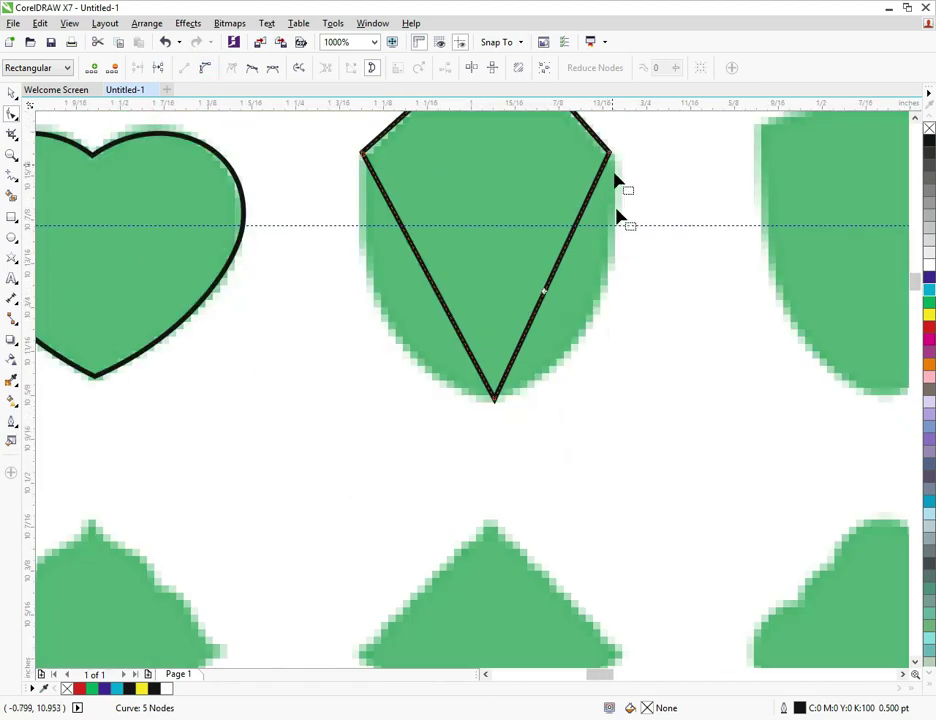
drag(561, 263, 609, 272)
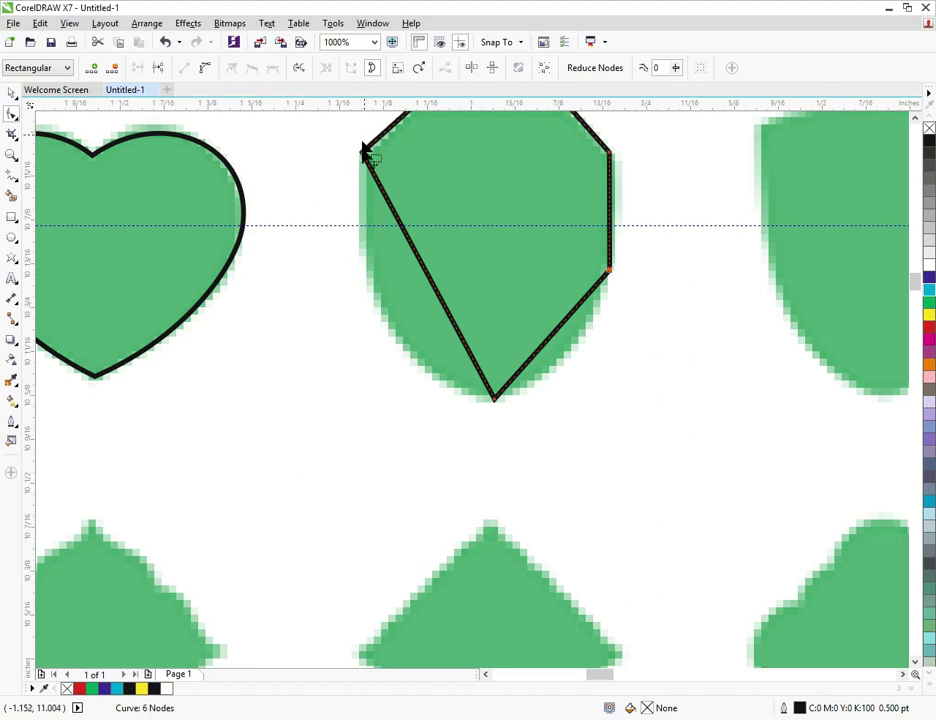
double_click(404, 233)
drag(404, 233, 355, 260)
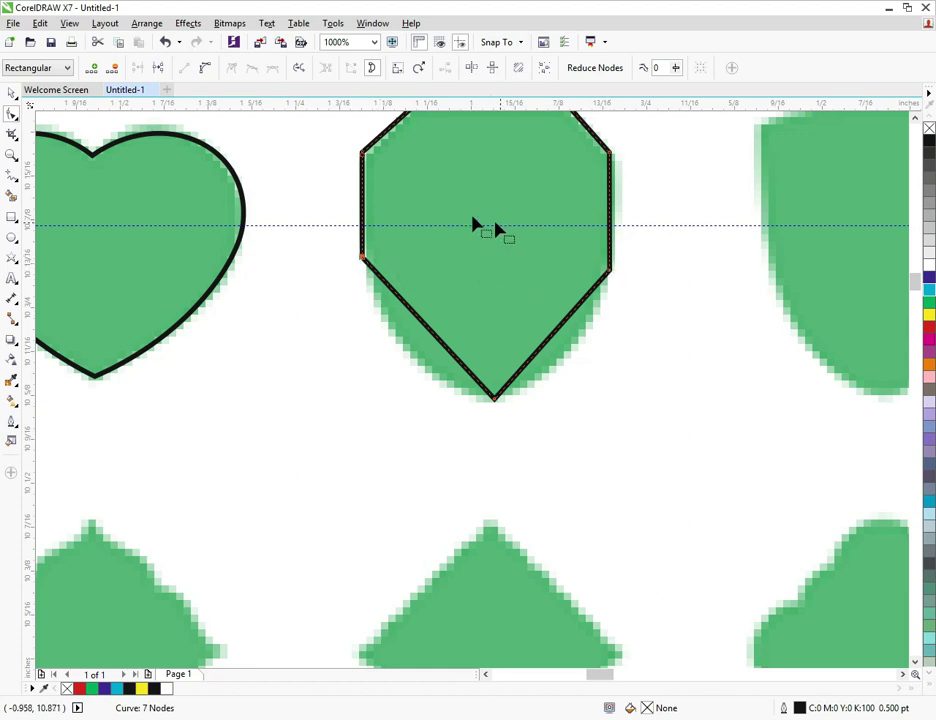
Move the horizontal guideline down to about 10.821 inches, near the shield's lower side nodes.
click(11, 92)
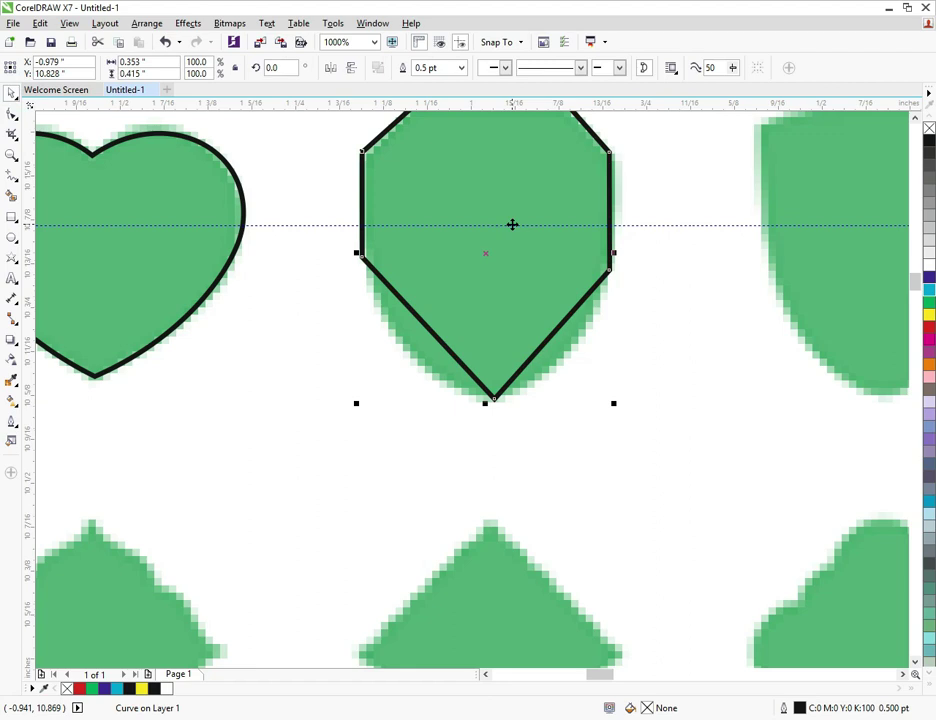
drag(512, 225, 515, 258)
click(11, 113)
scroll(655, 316, up, 2)
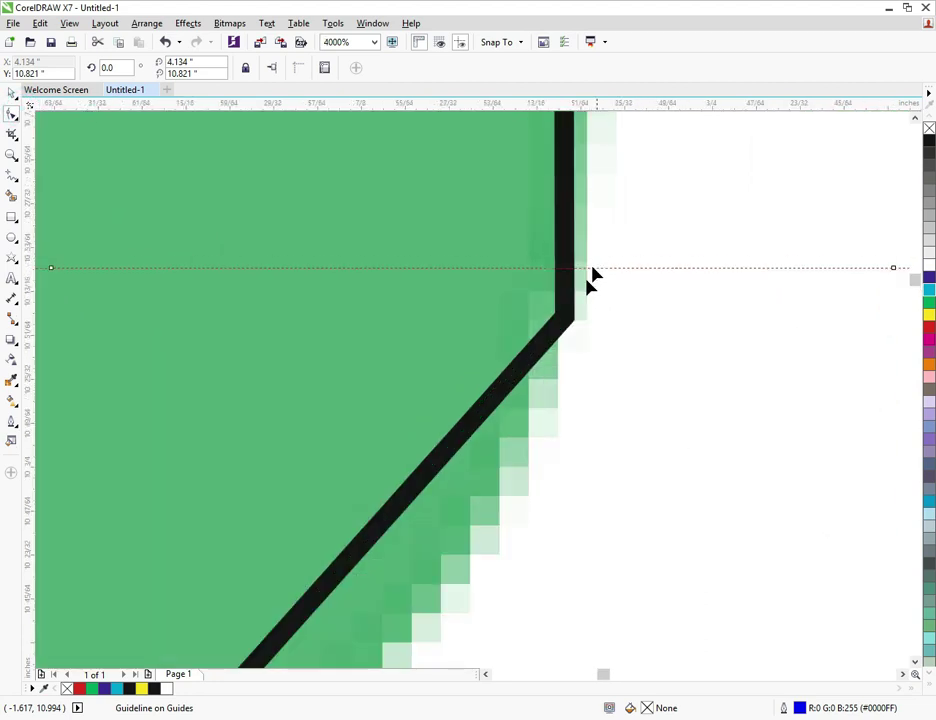
click(567, 327)
double_click(568, 320)
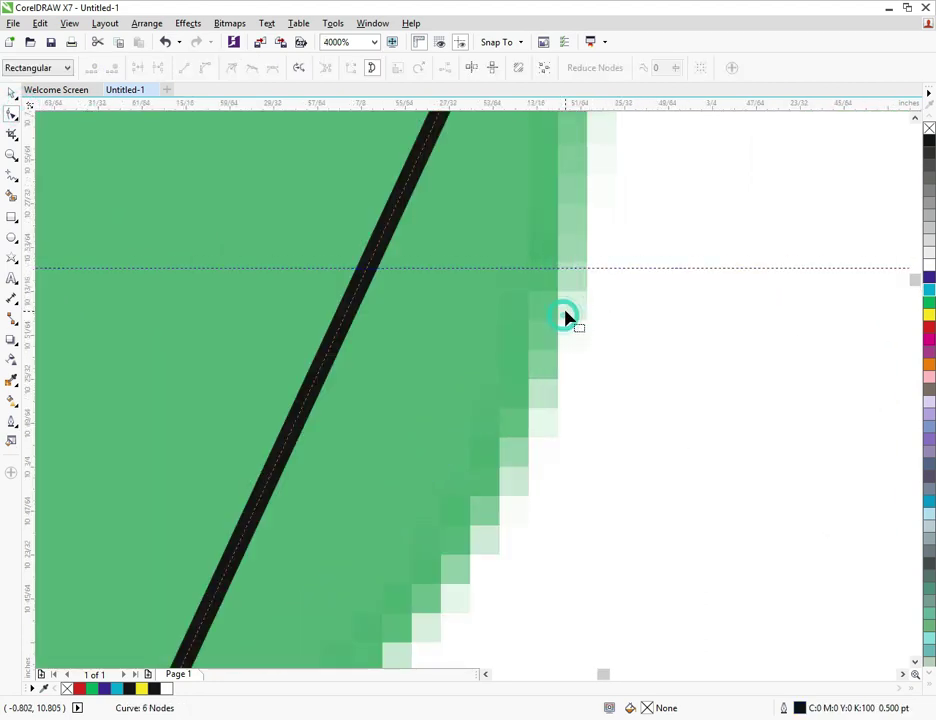
key(ctrl+z)
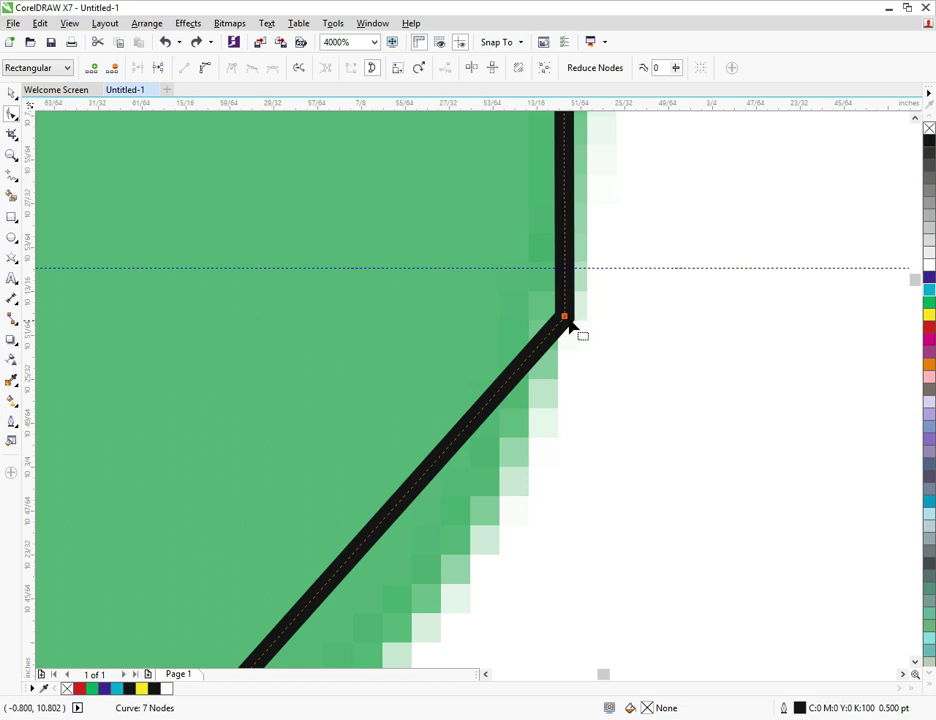
Align the shield's lower right and lower left side nodes onto the horizontal guideline.
drag(570, 322, 576, 279)
scroll(598, 316, down, 3)
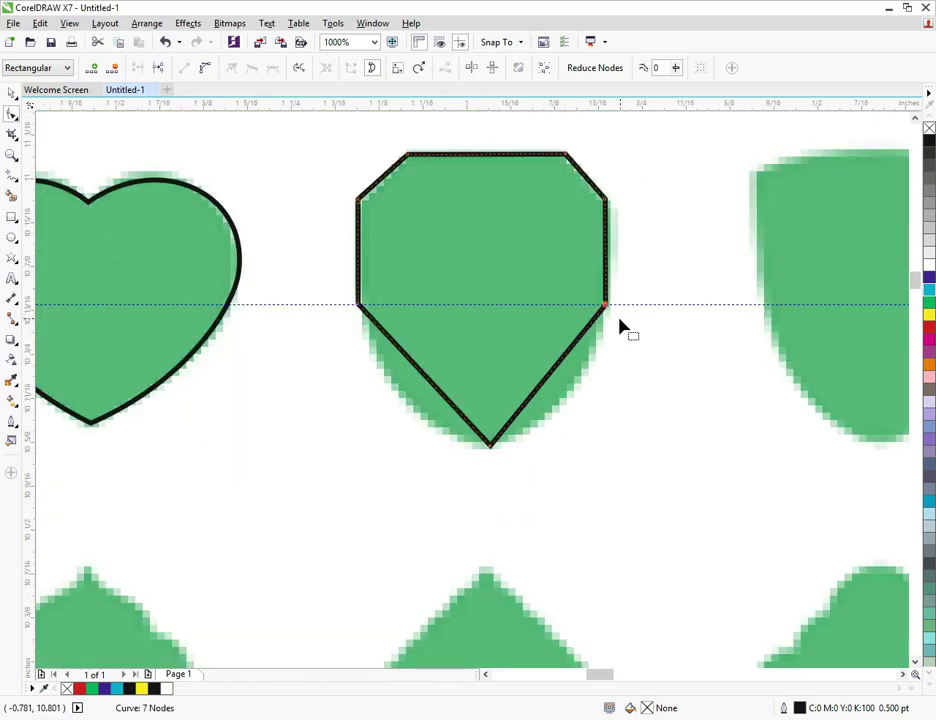
scroll(360, 305, up, 5)
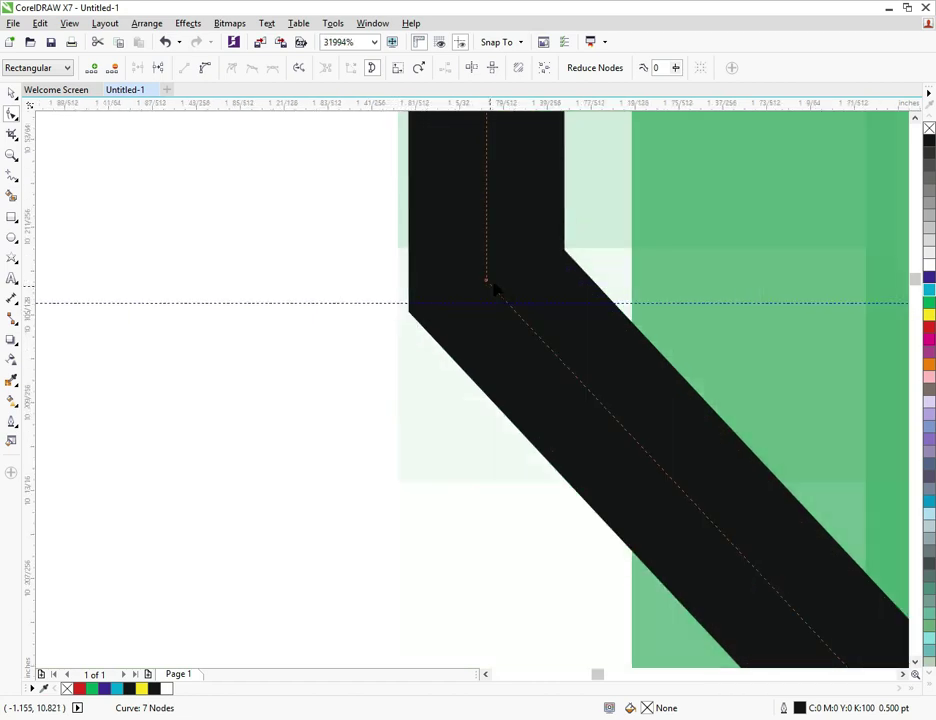
drag(486, 281, 488, 305)
scroll(305, 300, down, 5)
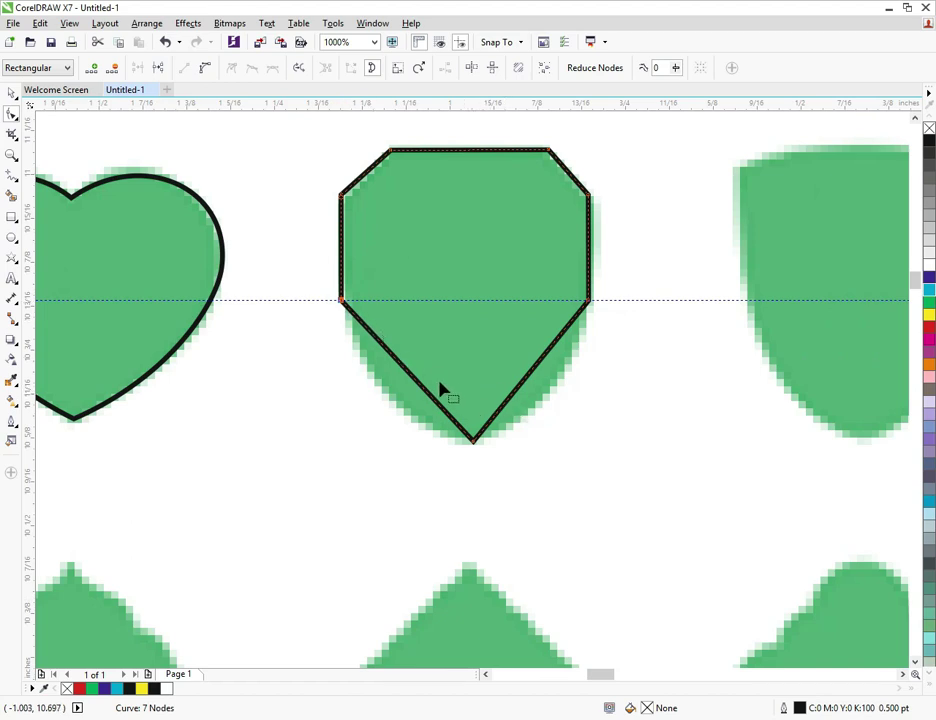
Convert the shield's lower left segment to a curve and bow it outward along the reference edge.
click(408, 373)
click(205, 67)
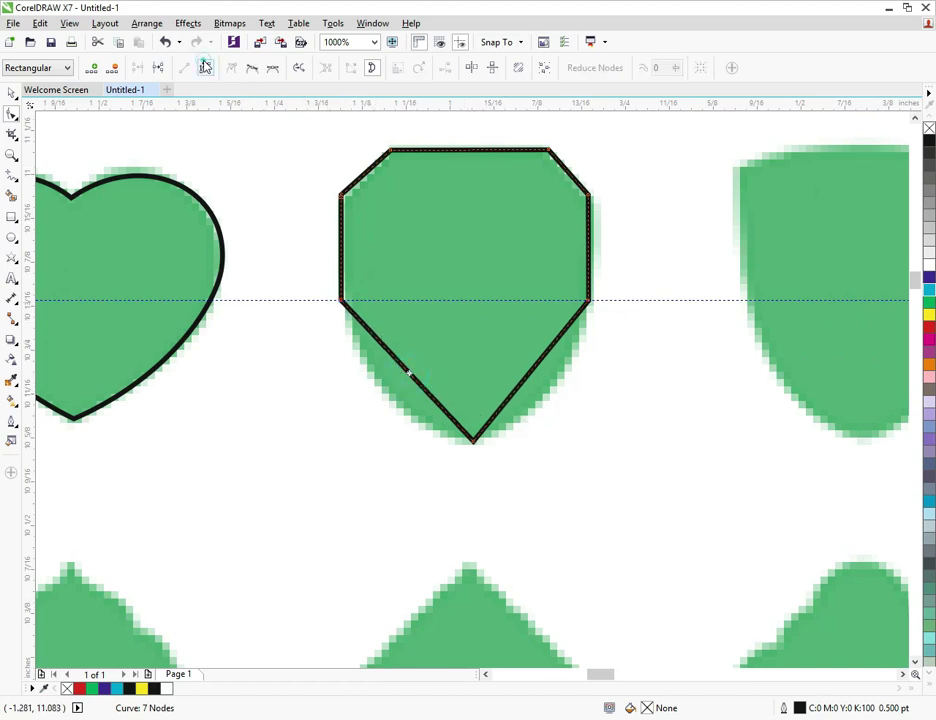
scroll(393, 388, up, 2)
drag(481, 368, 376, 455)
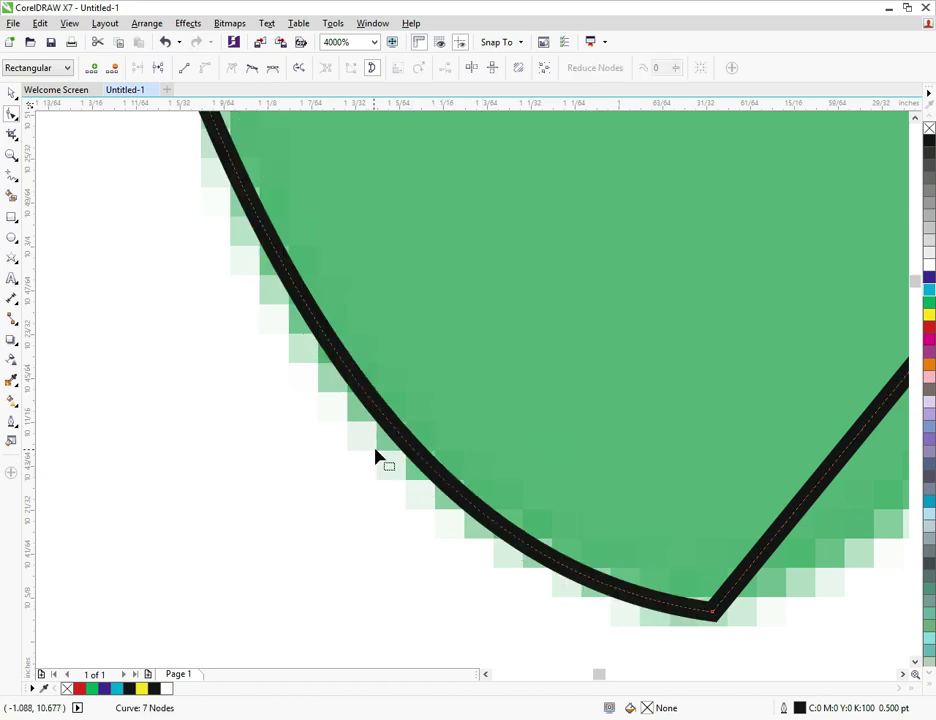
Convert the shield's lower right segment to a curve and bow it outward to match the reference edge.
scroll(376, 455, down, 2)
click(517, 428)
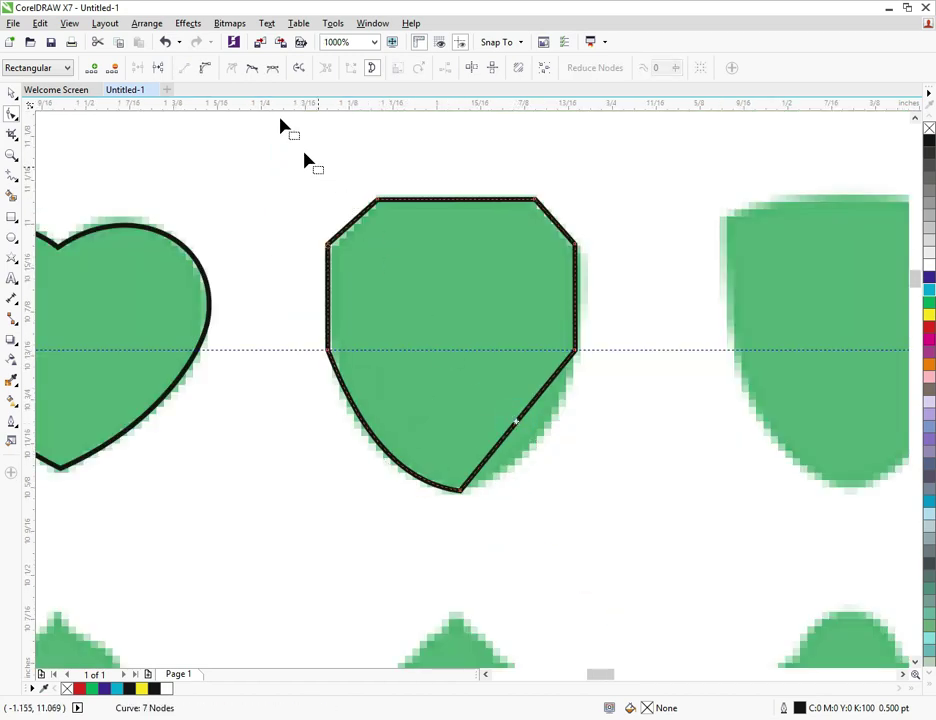
scroll(548, 461, up, 2)
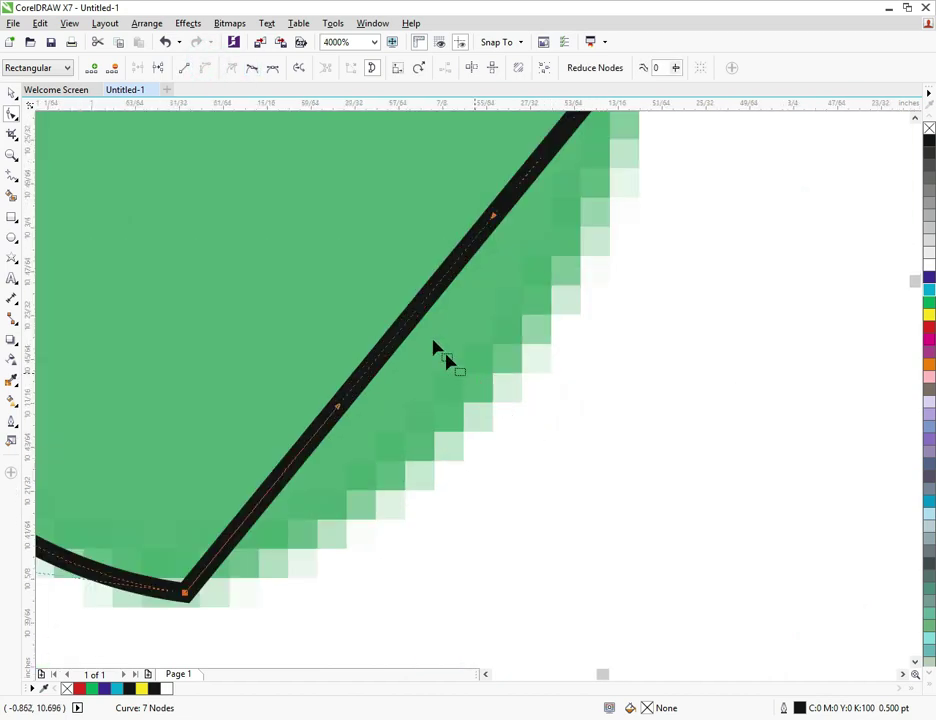
drag(416, 330, 487, 432)
scroll(490, 434, down, 2)
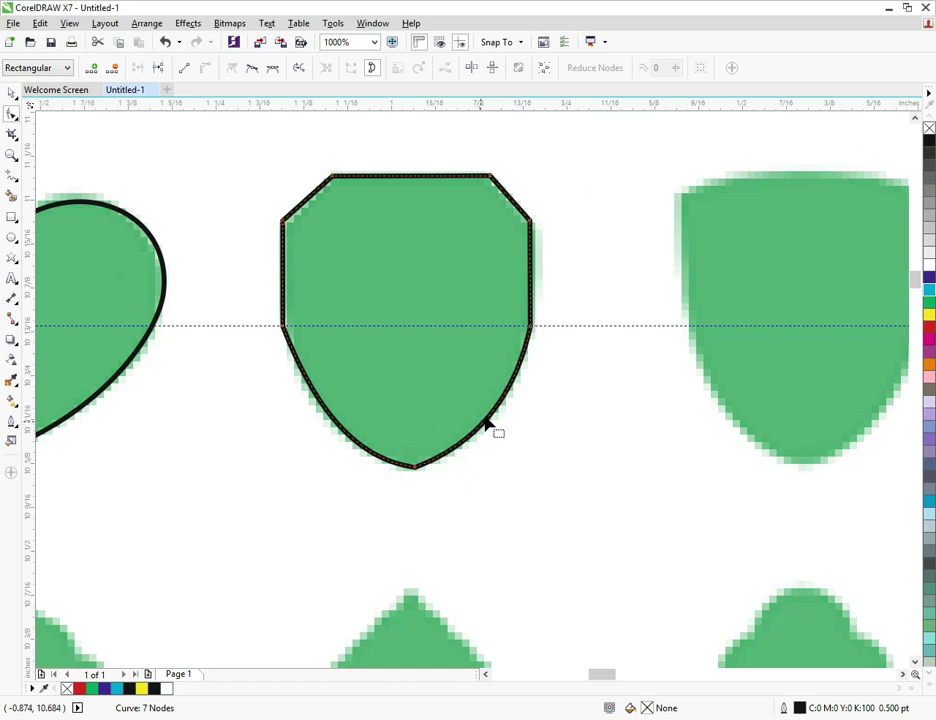
Make the shield's right and left side nodes on the guideline smooth.
click(527, 327)
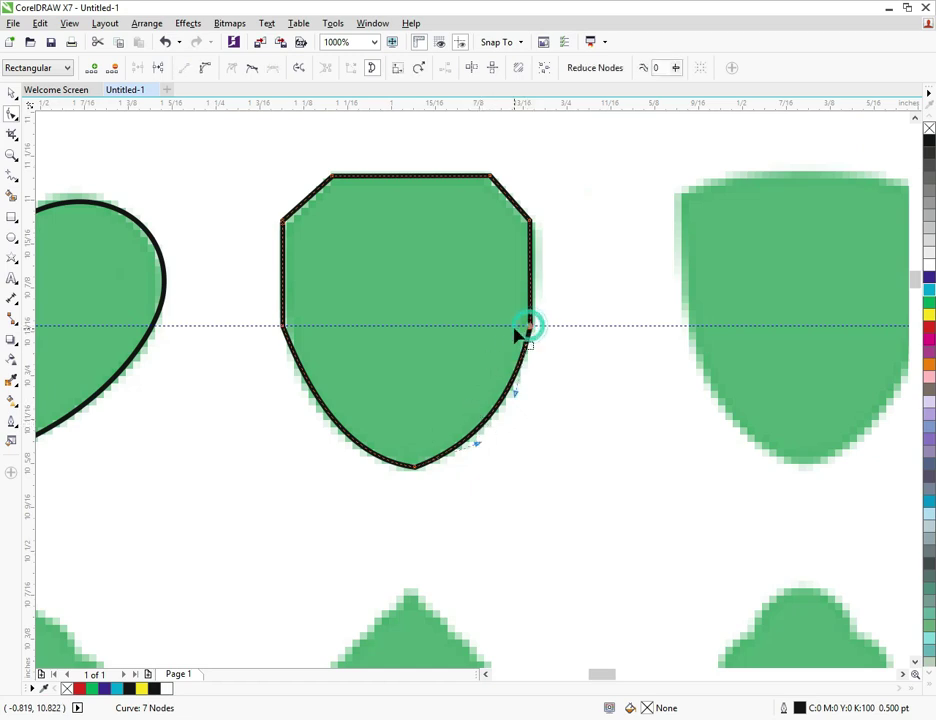
click(251, 68)
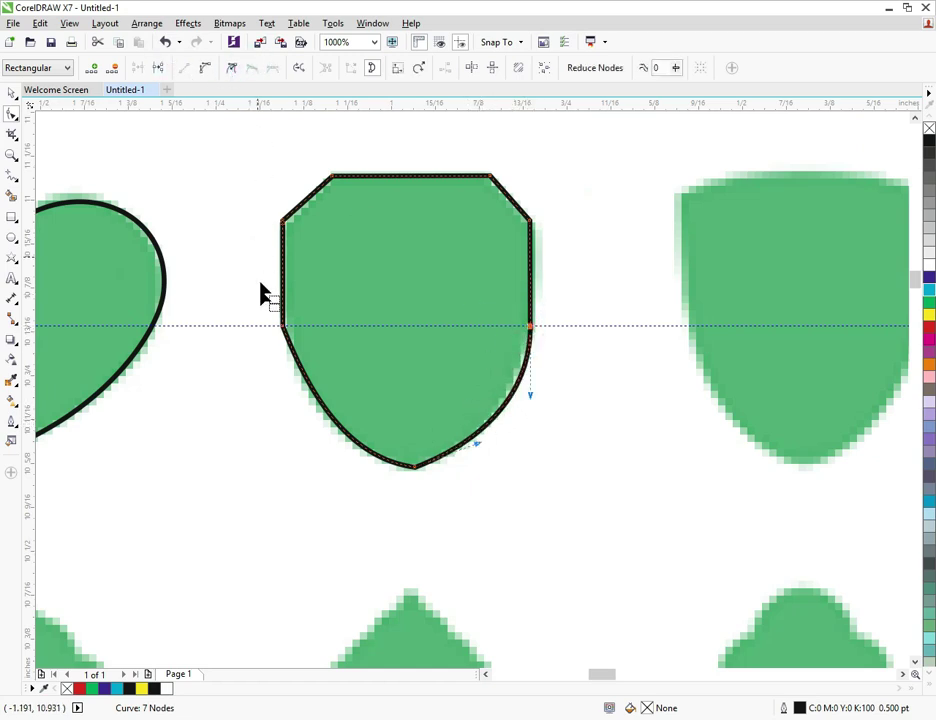
click(283, 330)
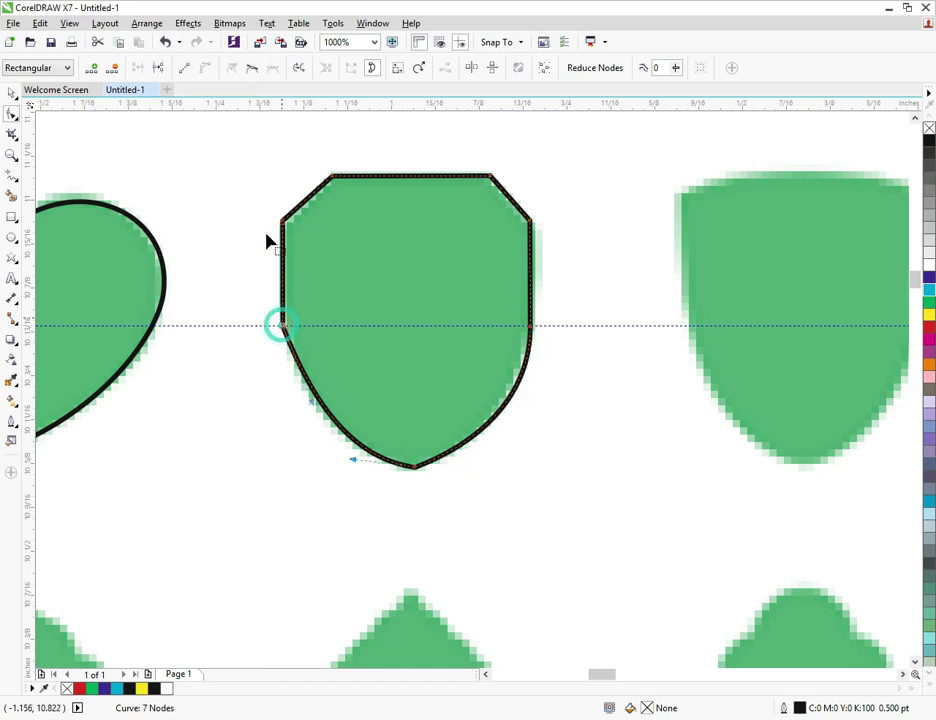
click(252, 69)
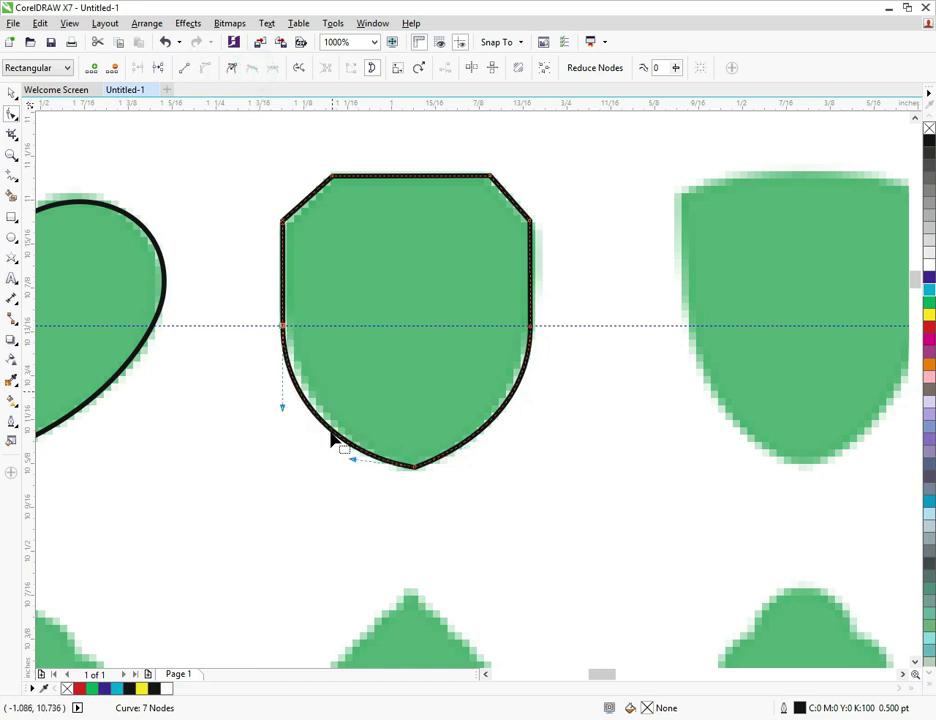
Shorten the downward control handles of the shield's left and right side nodes to tighten the lower curves.
scroll(300, 440, up, 2)
scroll(360, 484, down, 2)
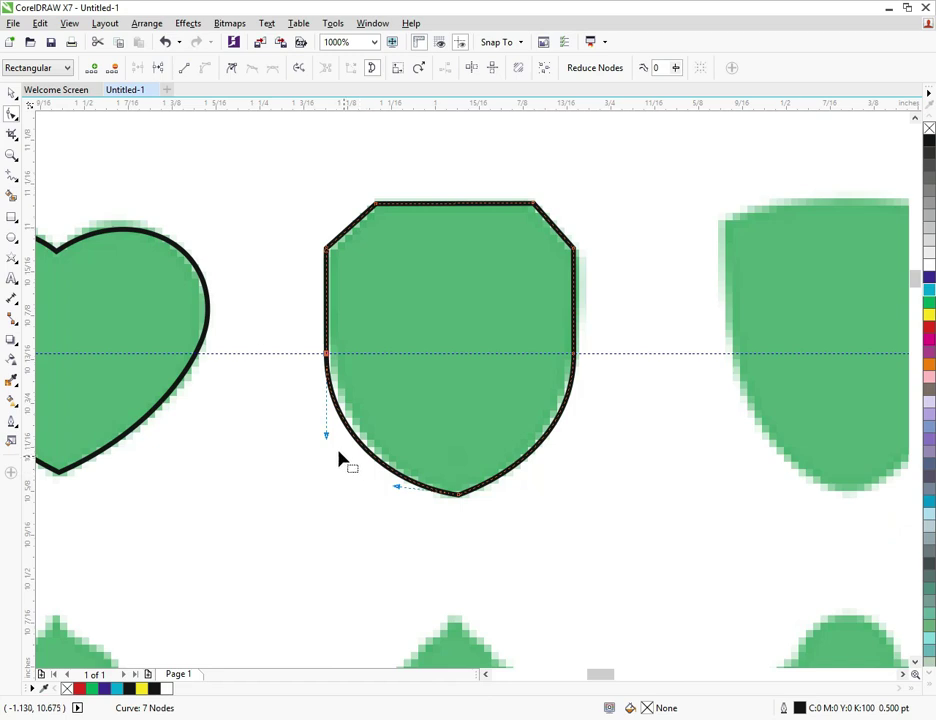
drag(327, 440, 326, 400)
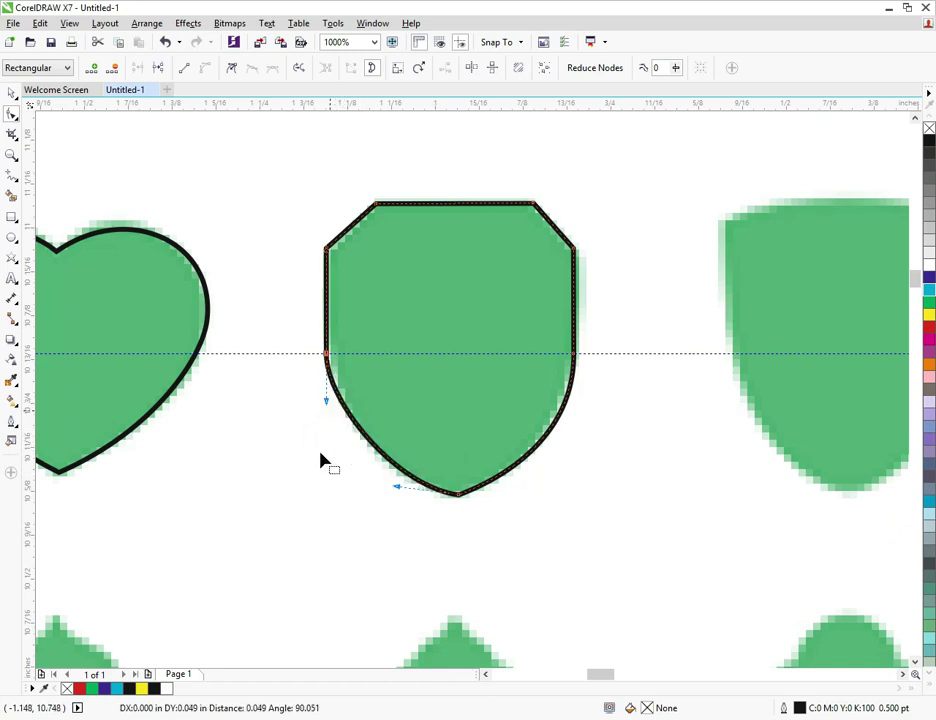
click(577, 368)
drag(574, 425, 572, 406)
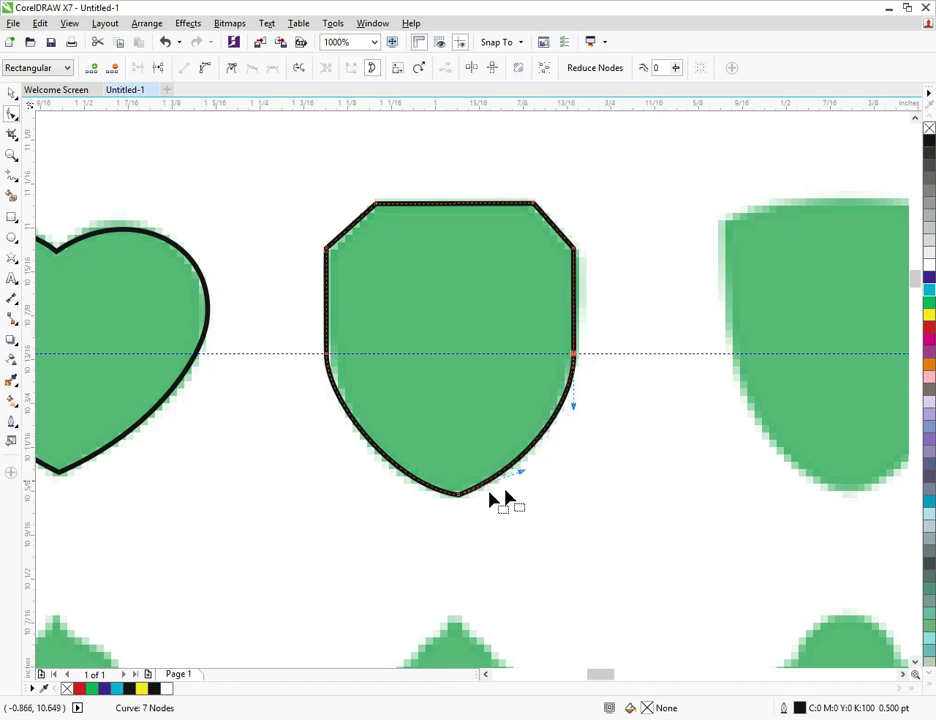
Finish editing the shield outline and select the reference bitmap with the Pick tool.
scroll(466, 490, up, 1)
scroll(464, 483, down, 2)
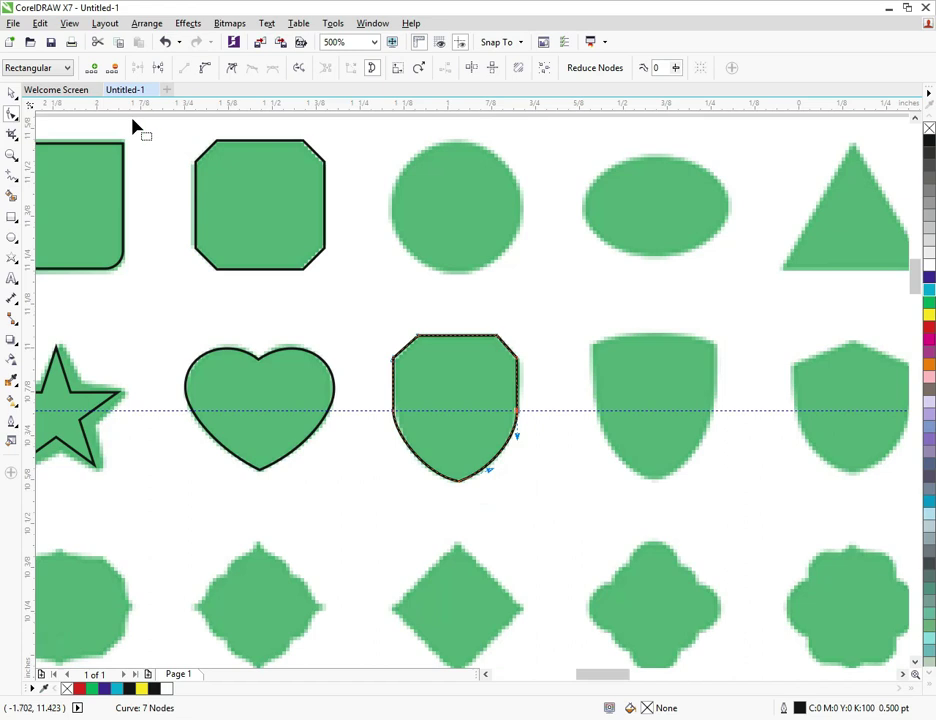
click(12, 92)
click(395, 309)
scroll(284, 334, down, 1)
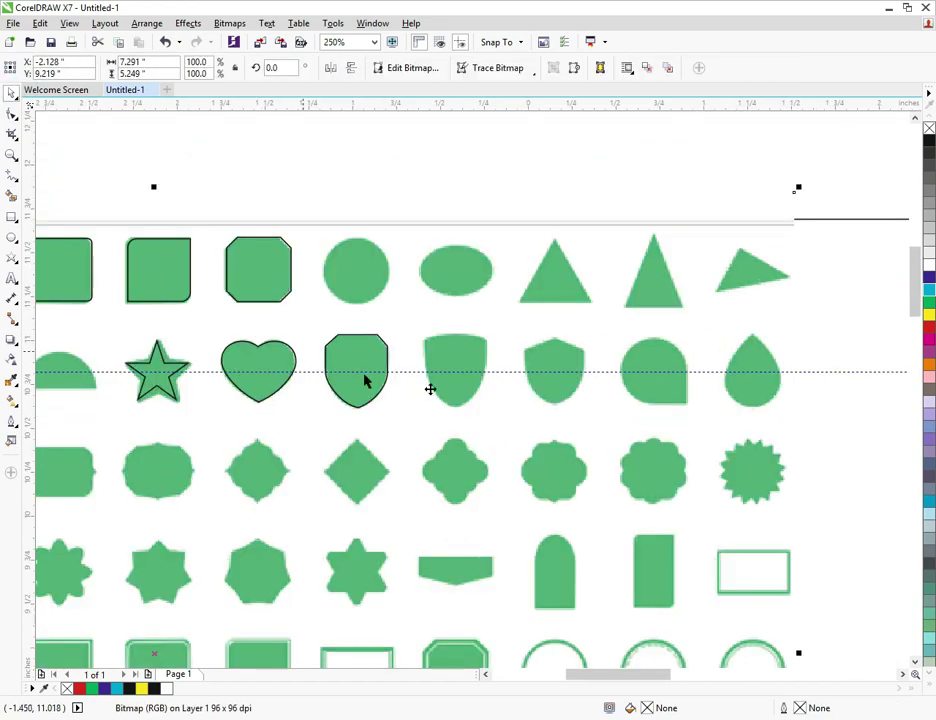
scroll(540, 380, down, 1)
scroll(445, 385, up, 2)
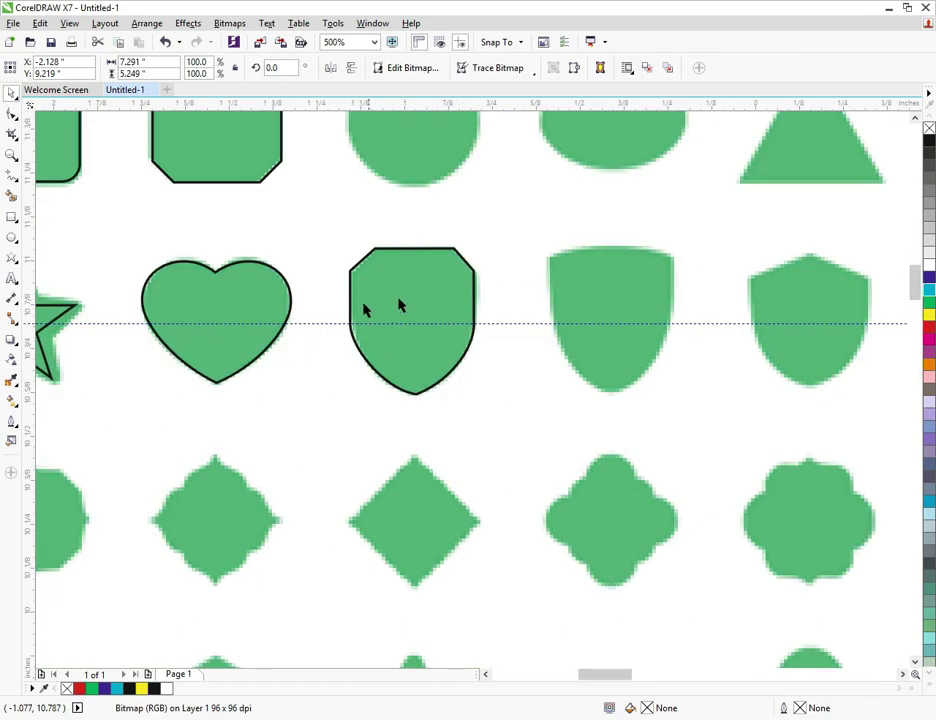
Examine the remaining flower, badge, ring and shield shapes in the lower rows of the reference image.
scroll(673, 362, down, 2)
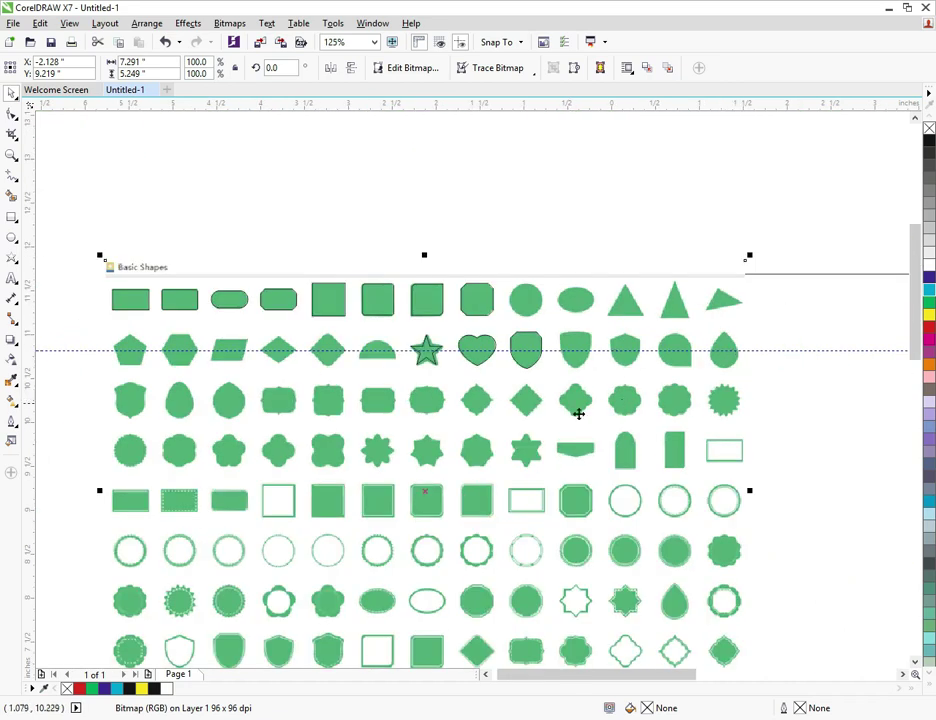
scroll(152, 434, up, 1)
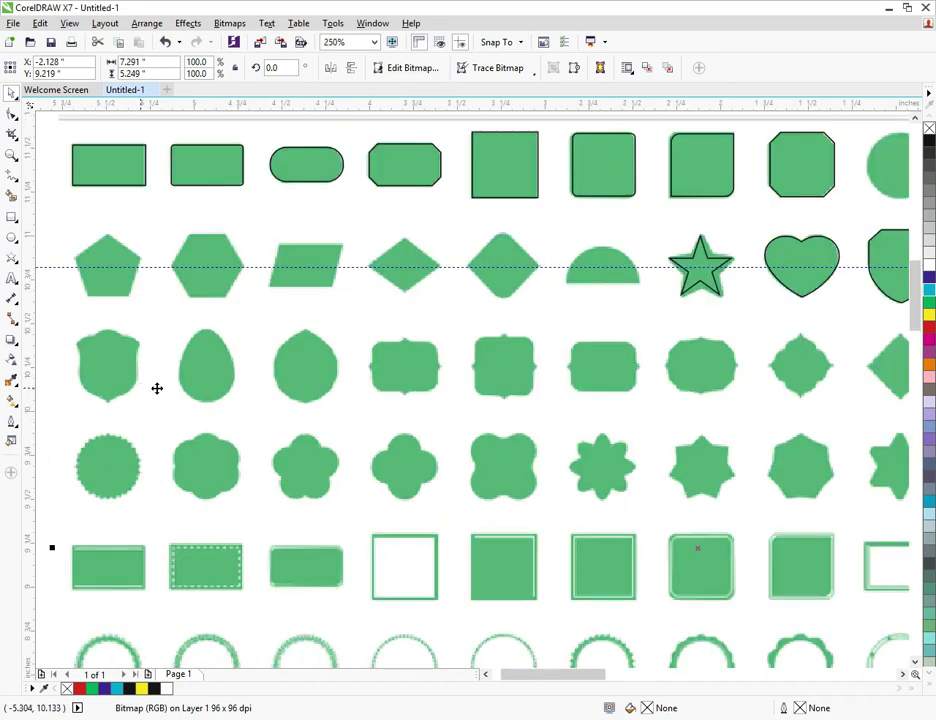
scroll(157, 389, down, 1)
scroll(173, 457, up, 1)
scroll(322, 402, down, 2)
scroll(441, 464, up, 2)
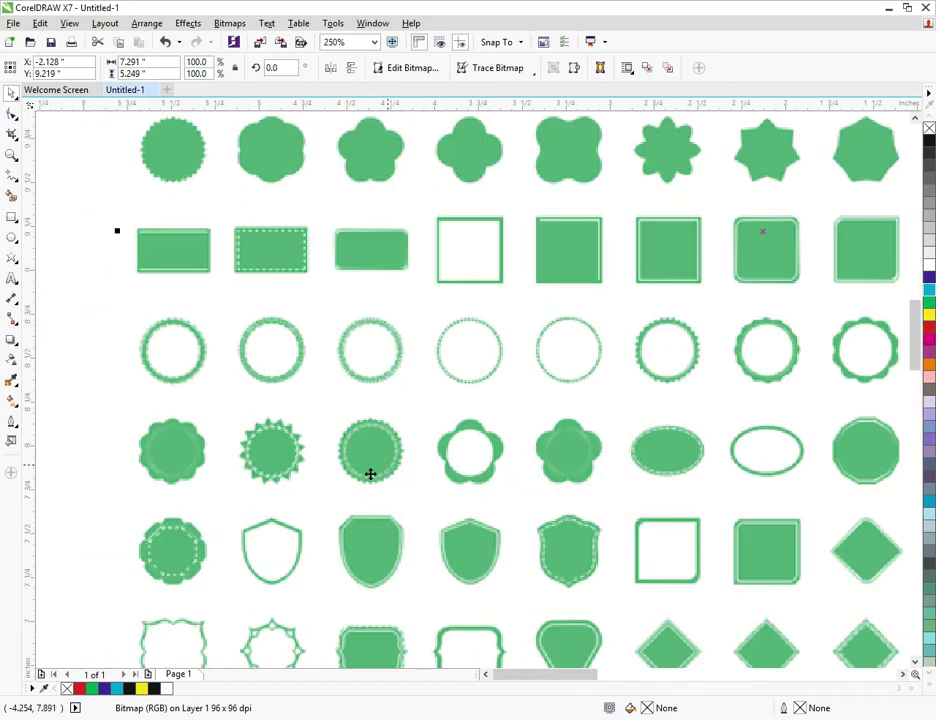
scroll(306, 458, up, 1)
scroll(320, 433, down, 1)
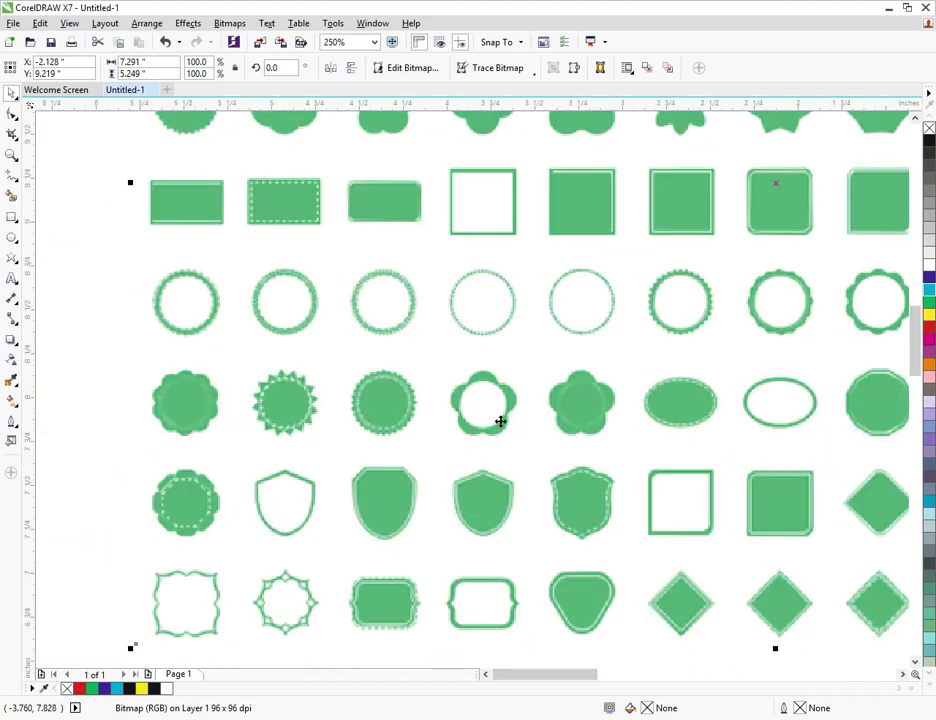
scroll(502, 419, up, 1)
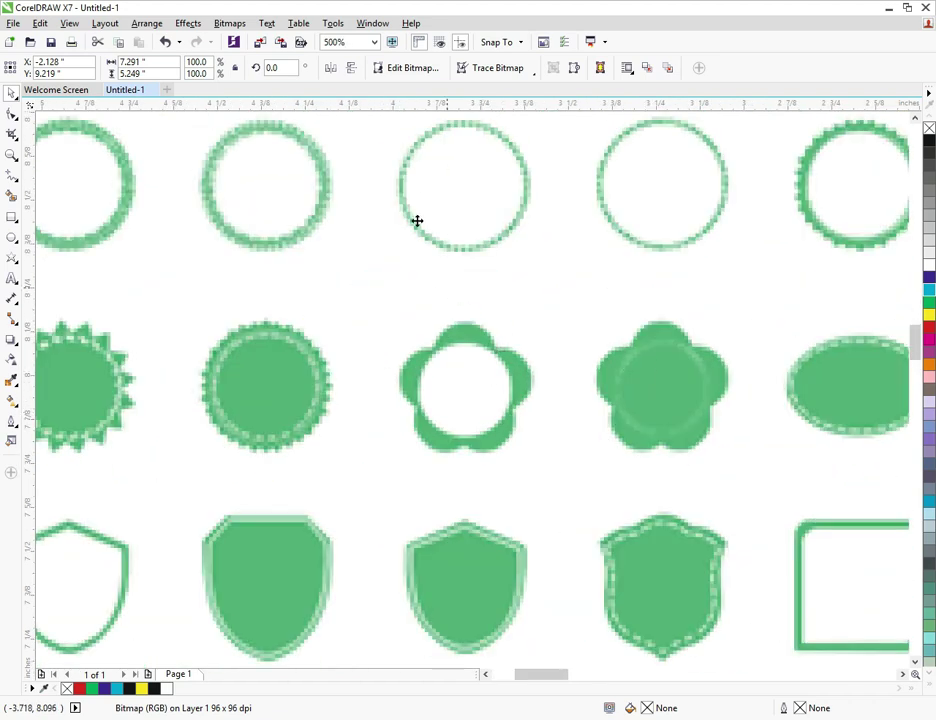
scroll(468, 316, down, 1)
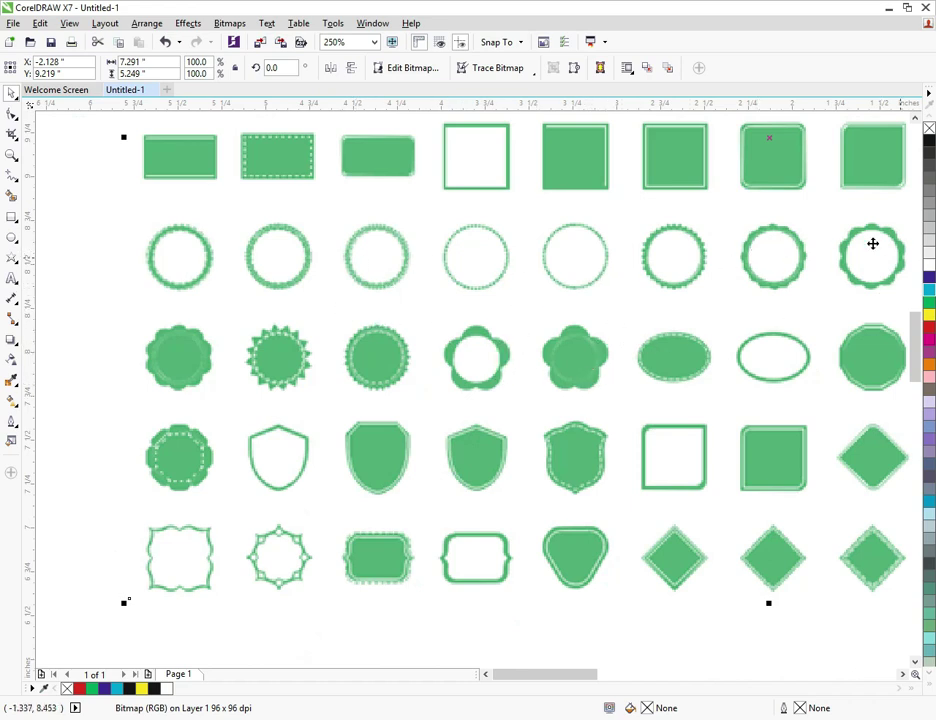
scroll(639, 304, down, 1)
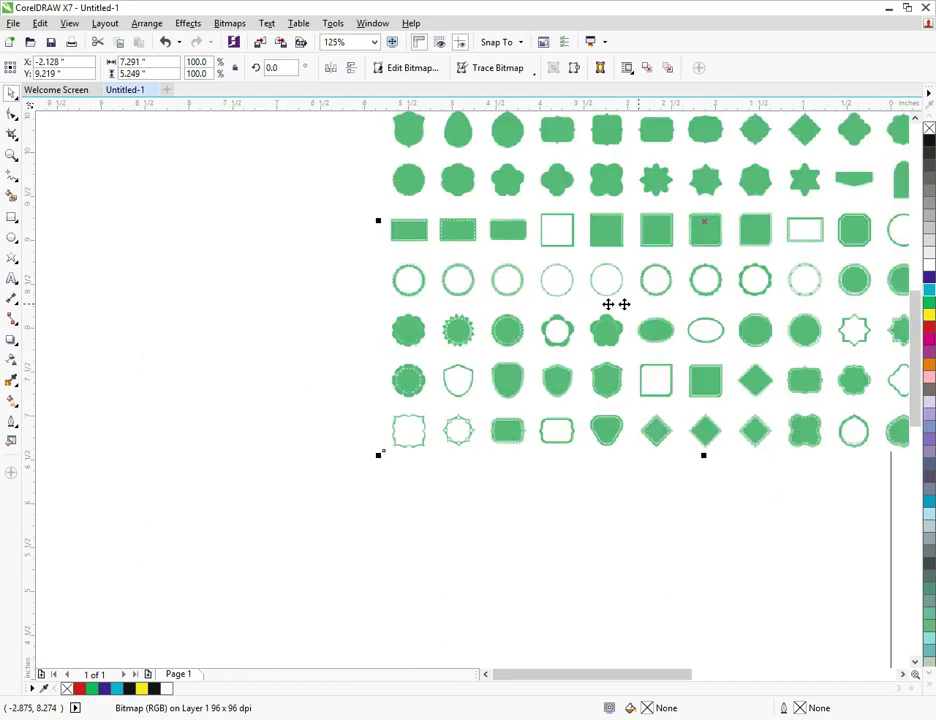
scroll(610, 305, up, 1)
scroll(389, 320, down, 1)
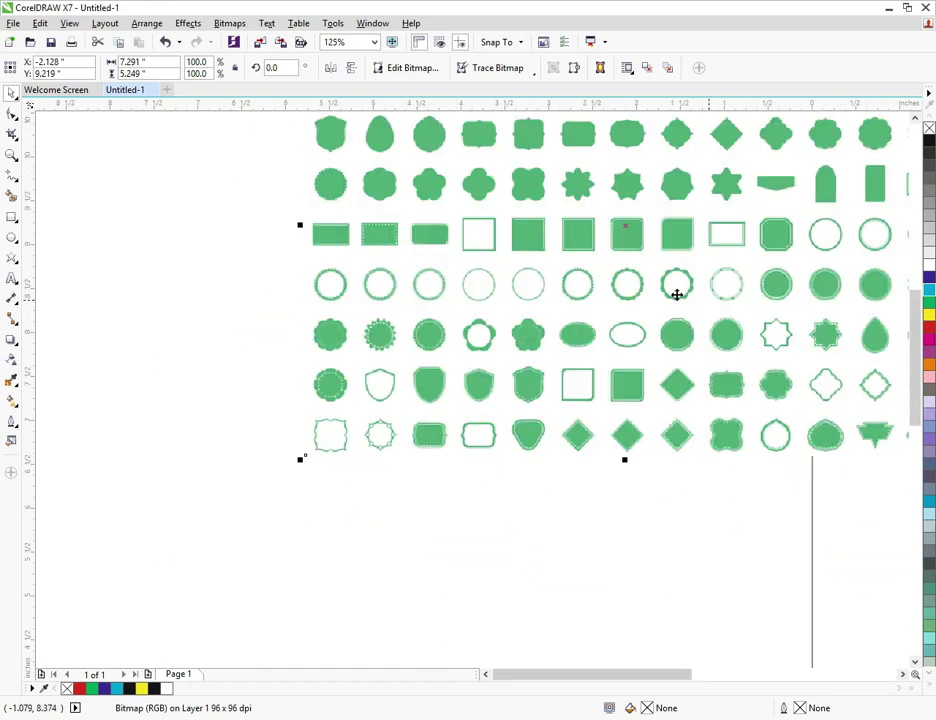
scroll(677, 294, up, 1)
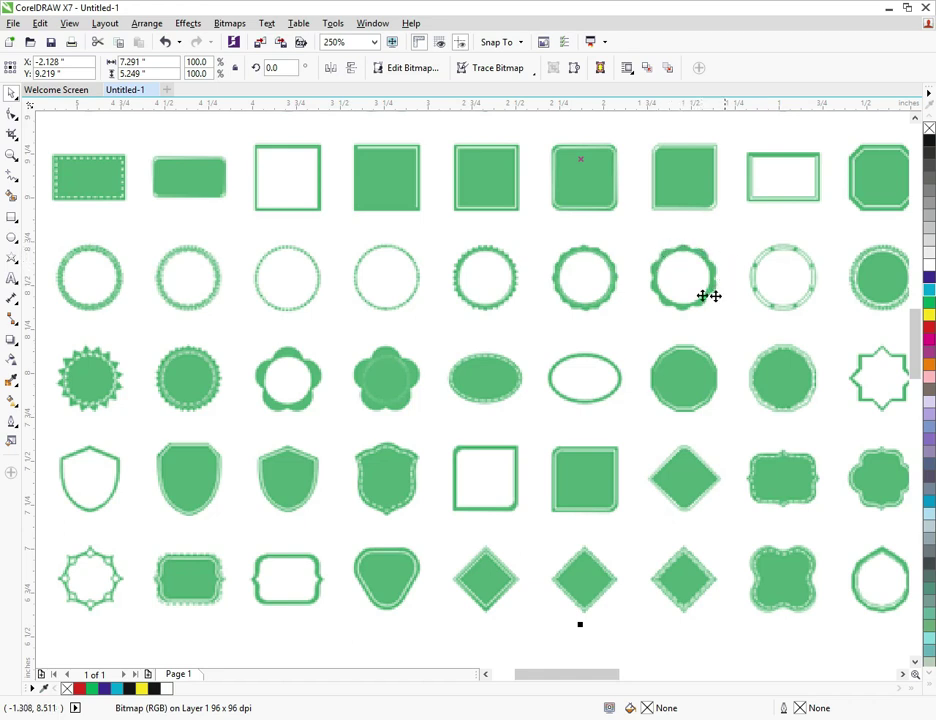
scroll(551, 301, down, 1)
scroll(387, 288, up, 1)
scroll(387, 288, down, 1)
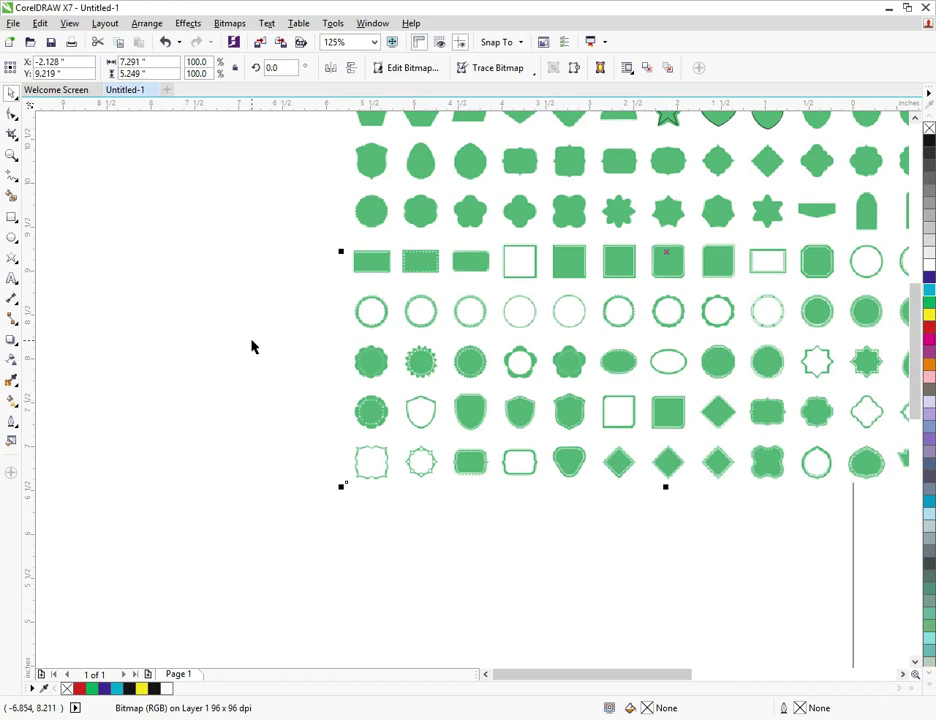
scroll(352, 418, up, 1)
scroll(400, 404, up, 1)
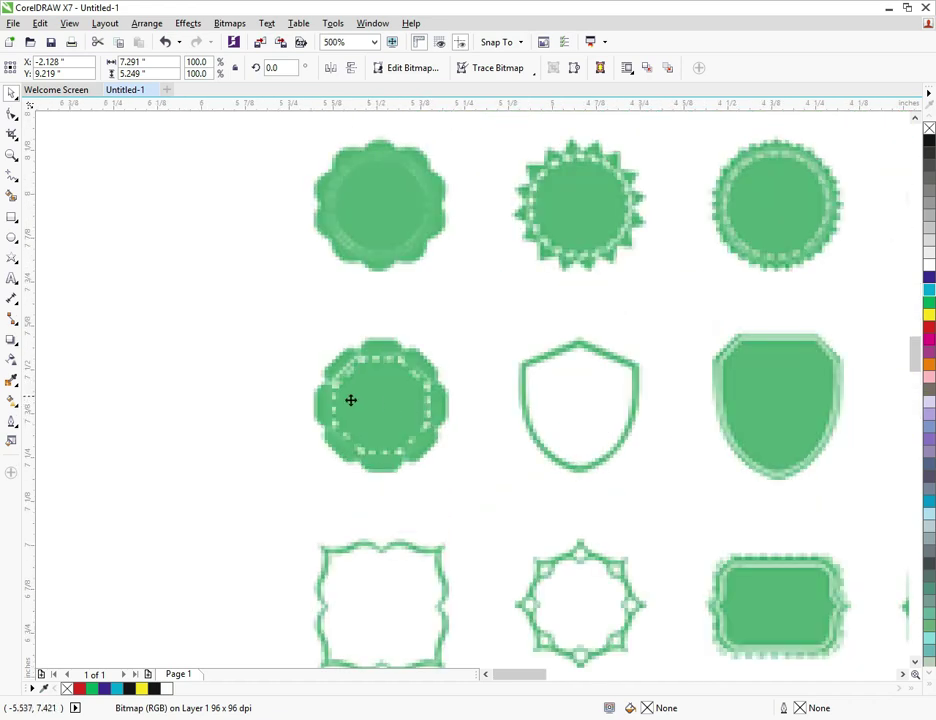
scroll(351, 400, down, 2)
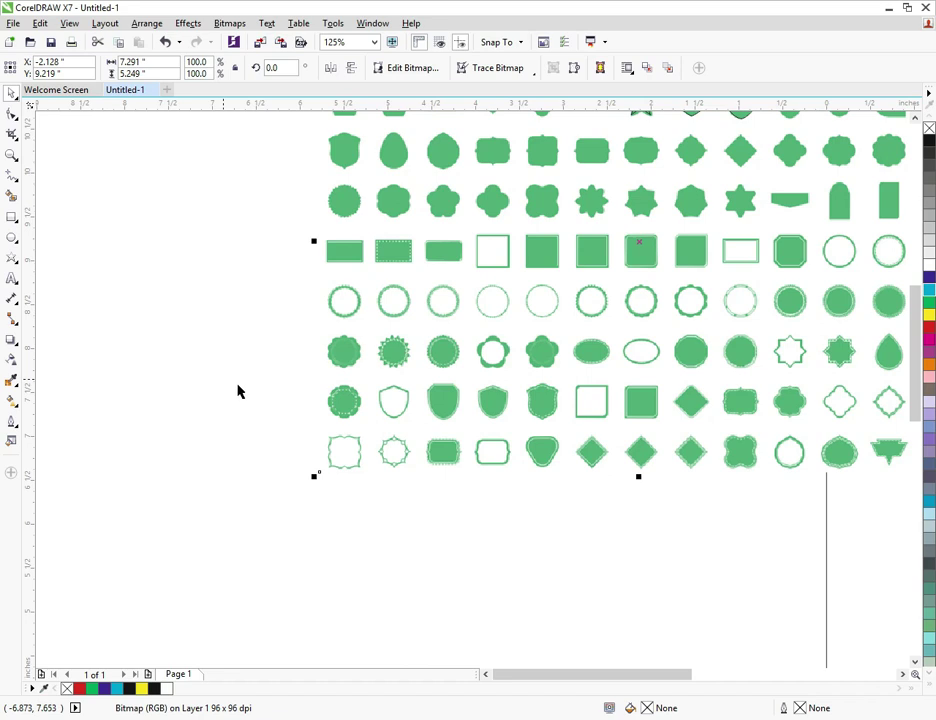
scroll(660, 301, up, 1)
scroll(660, 298, up, 1)
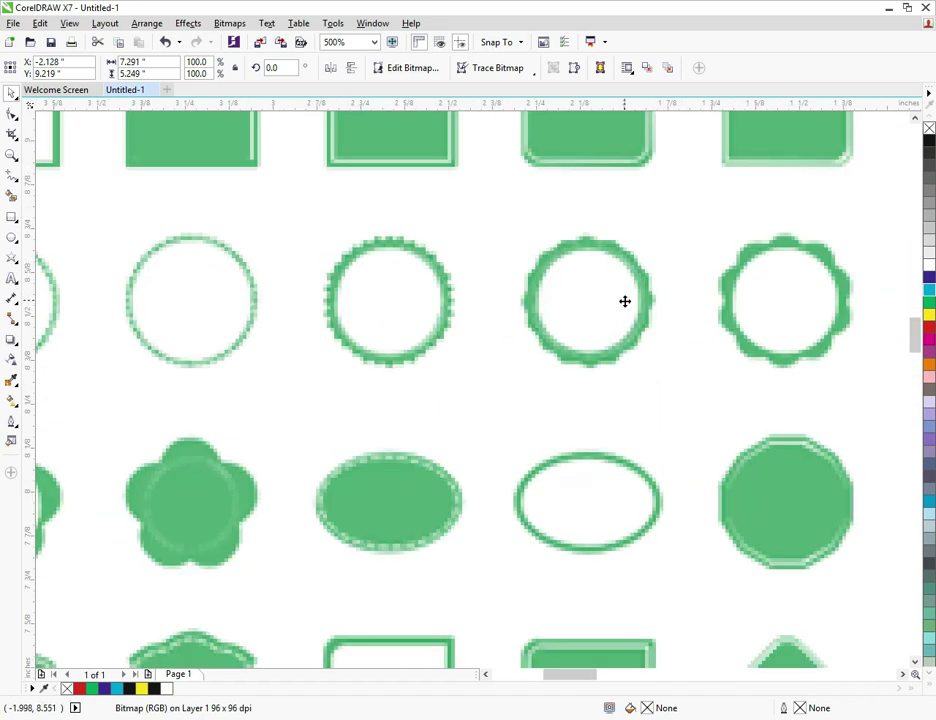
scroll(625, 301, down, 1)
scroll(560, 338, down, 1)
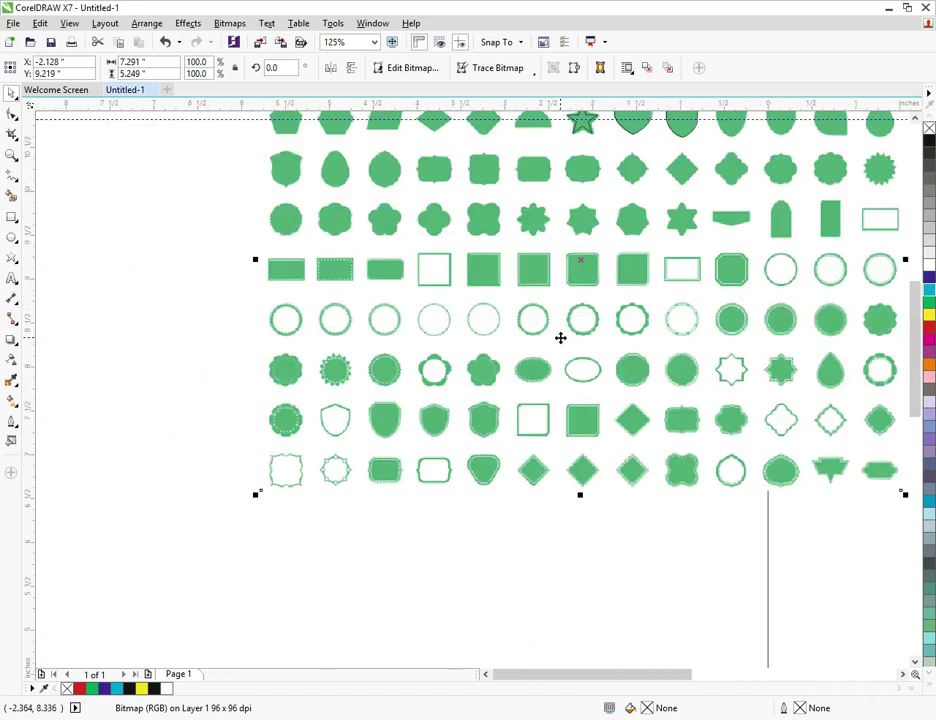
scroll(455, 354, up, 1)
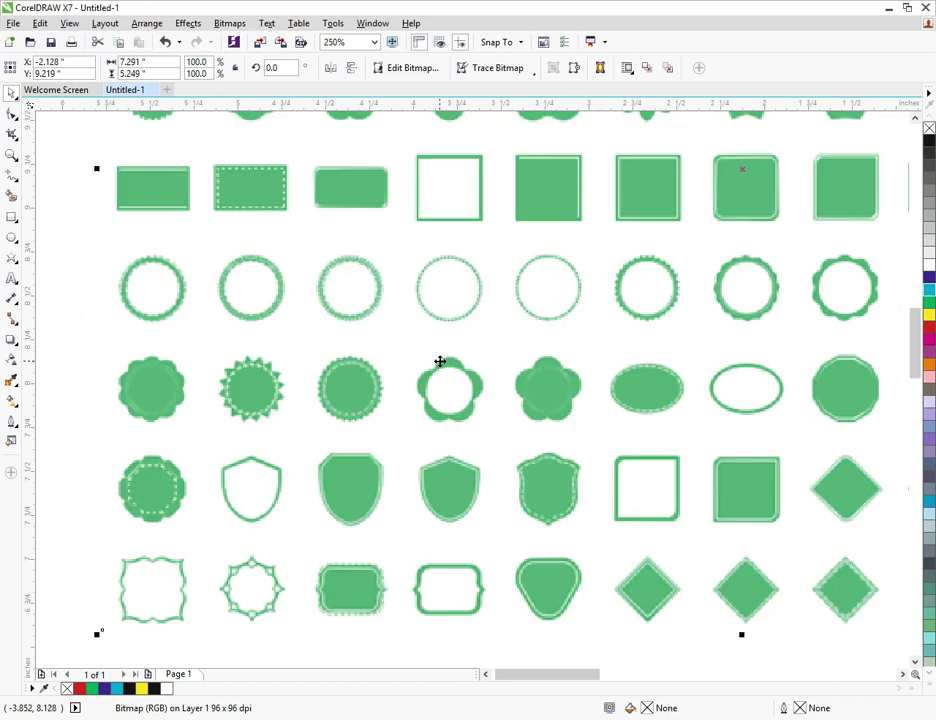
scroll(440, 361, down, 1)
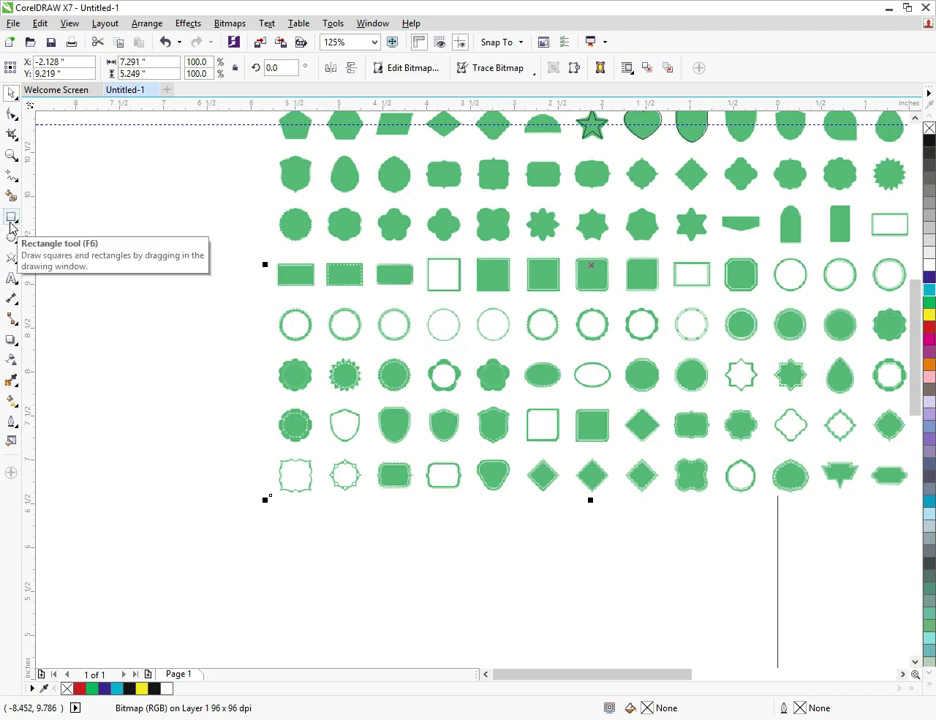
scroll(485, 382, up, 2)
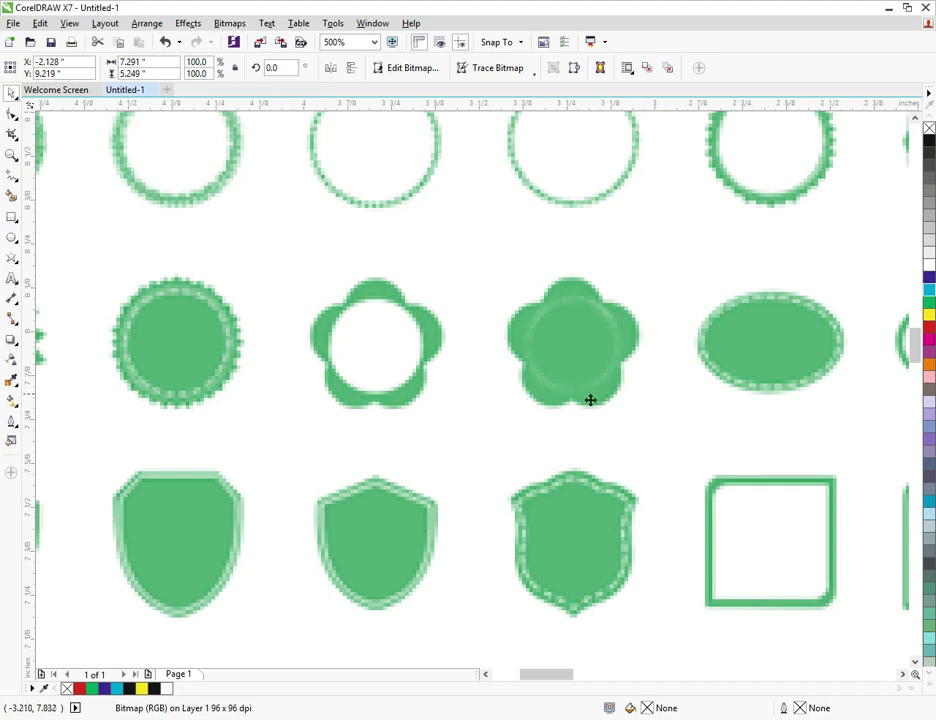
scroll(550, 361, down, 1)
scroll(366, 386, down, 1)
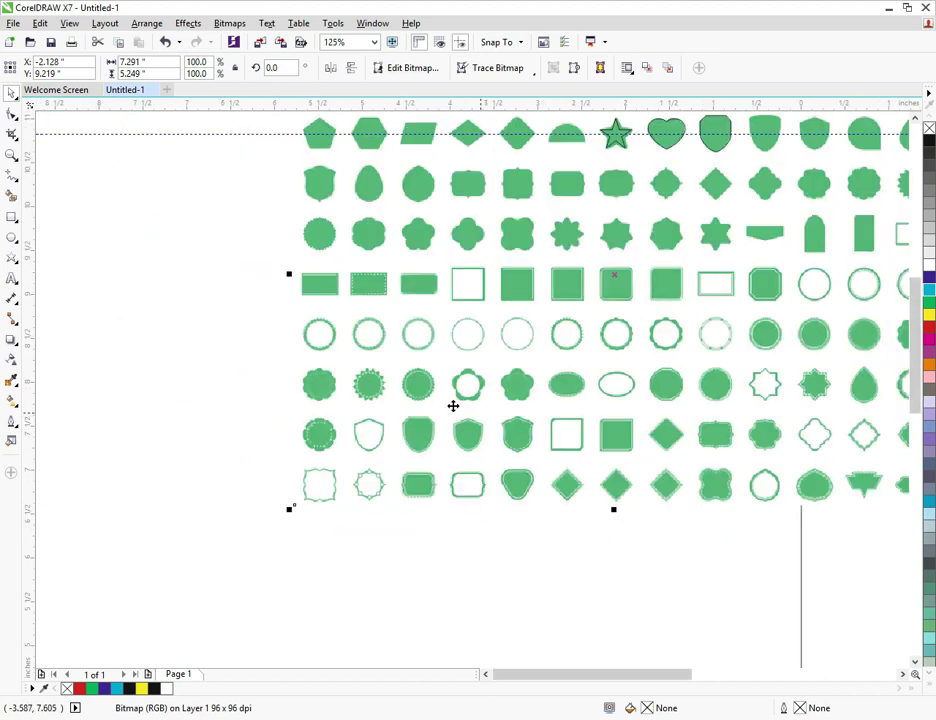
Draw a five-pointed star about 1.5 by 1.43 inches in the empty area beside the reference image.
click(14, 241)
mouse_move(14, 254)
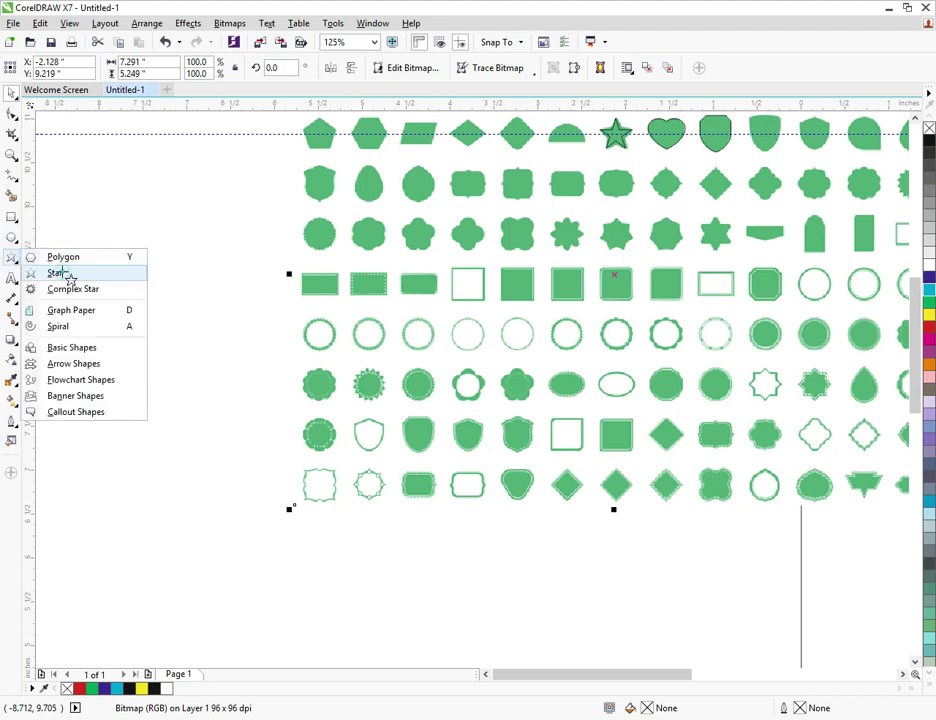
click(66, 273)
drag(127, 244, 224, 378)
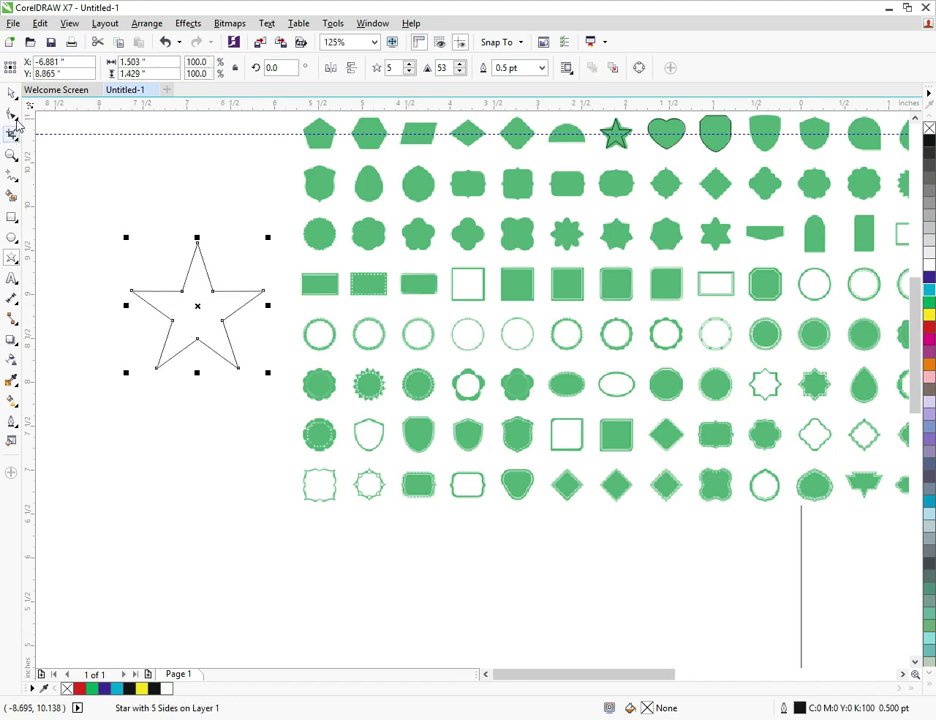
click(11, 92)
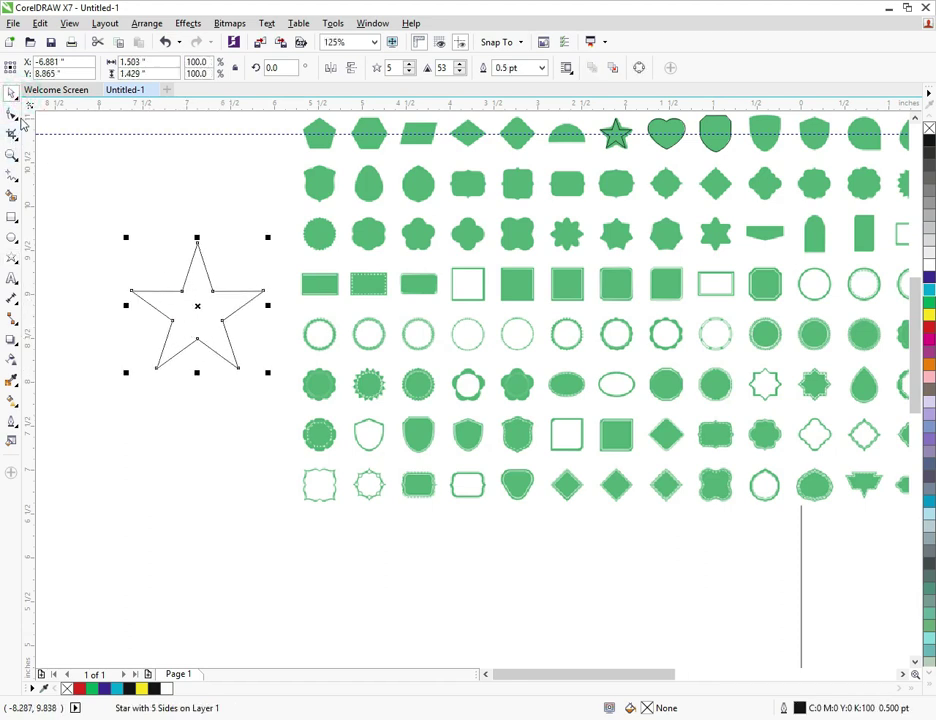
click(13, 114)
scroll(205, 225, up, 5)
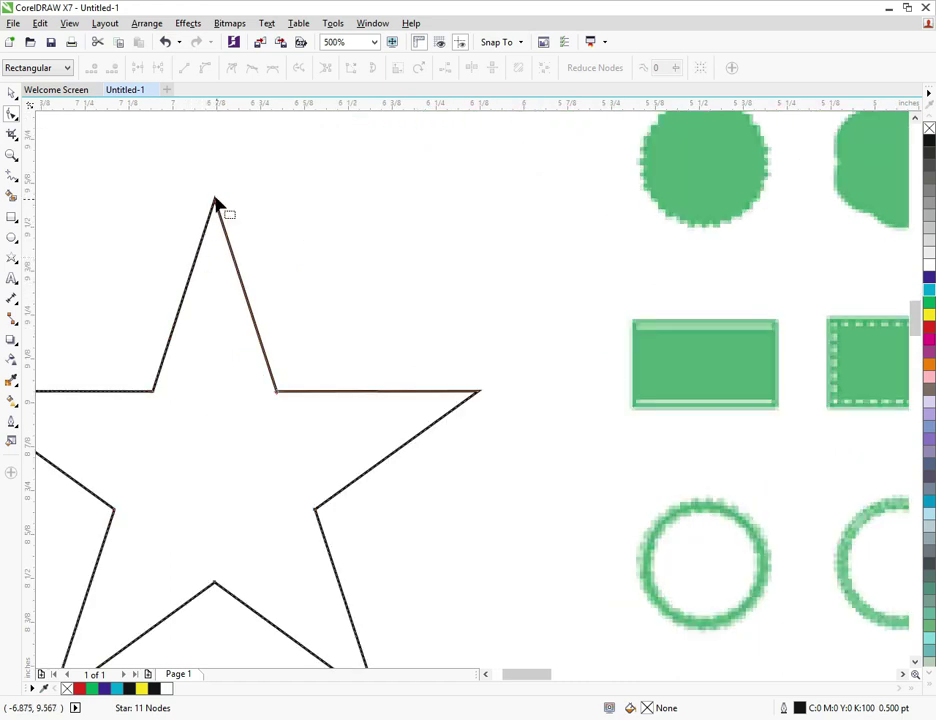
drag(214, 207, 216, 242)
click(276, 391)
click(214, 205)
click(250, 213)
click(12, 92)
click(57, 165)
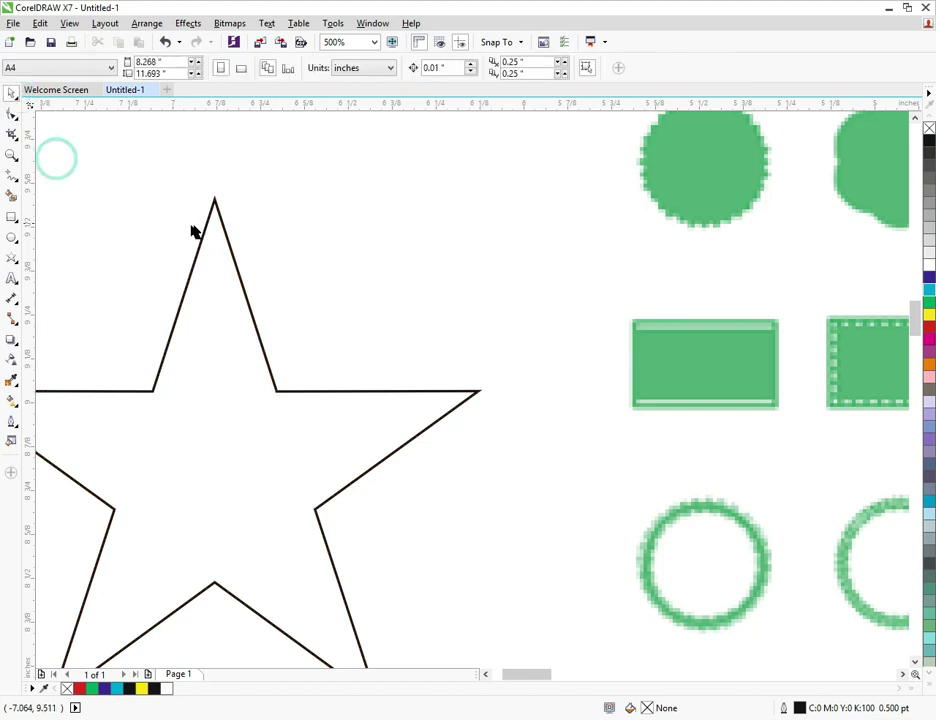
Reshape the new star by pulling its upper right inner node outward, making all five points much blunter.
click(212, 241)
scroll(395, 274, down, 2)
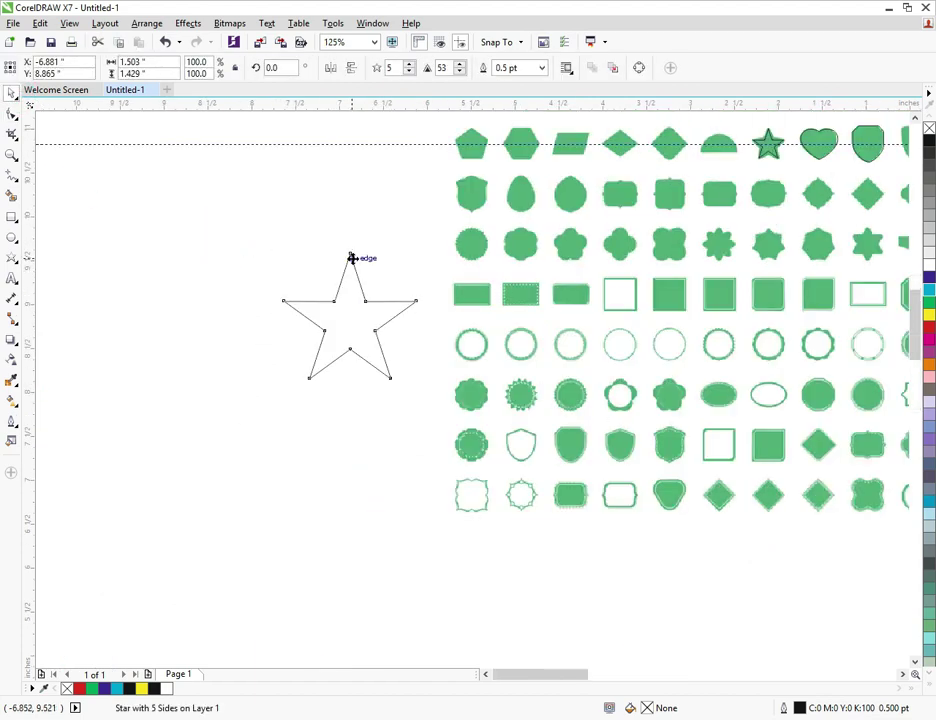
scroll(351, 255, up, 6)
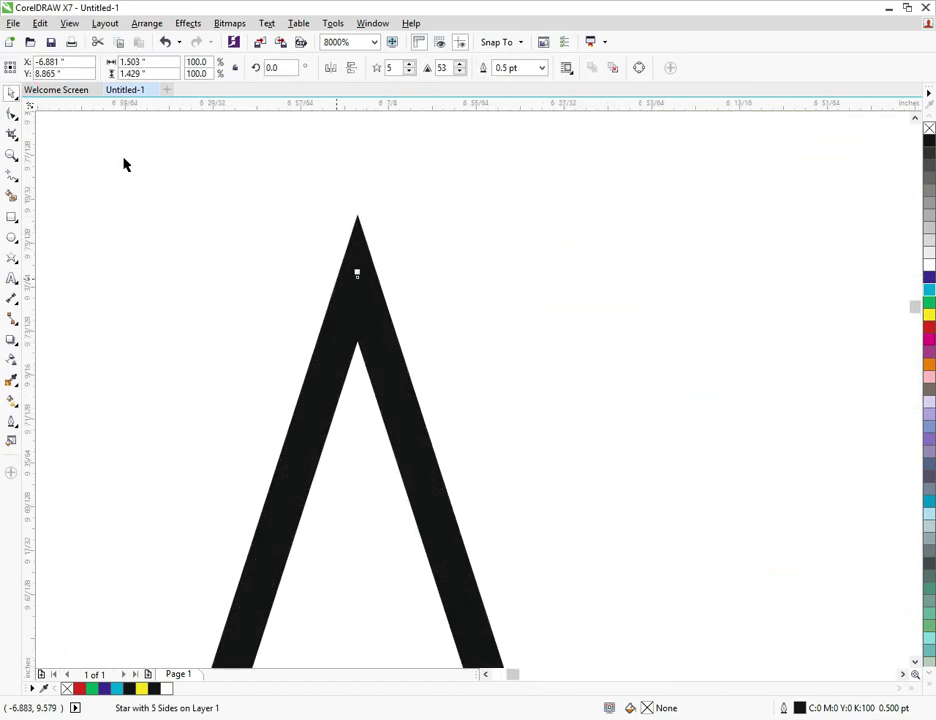
click(10, 115)
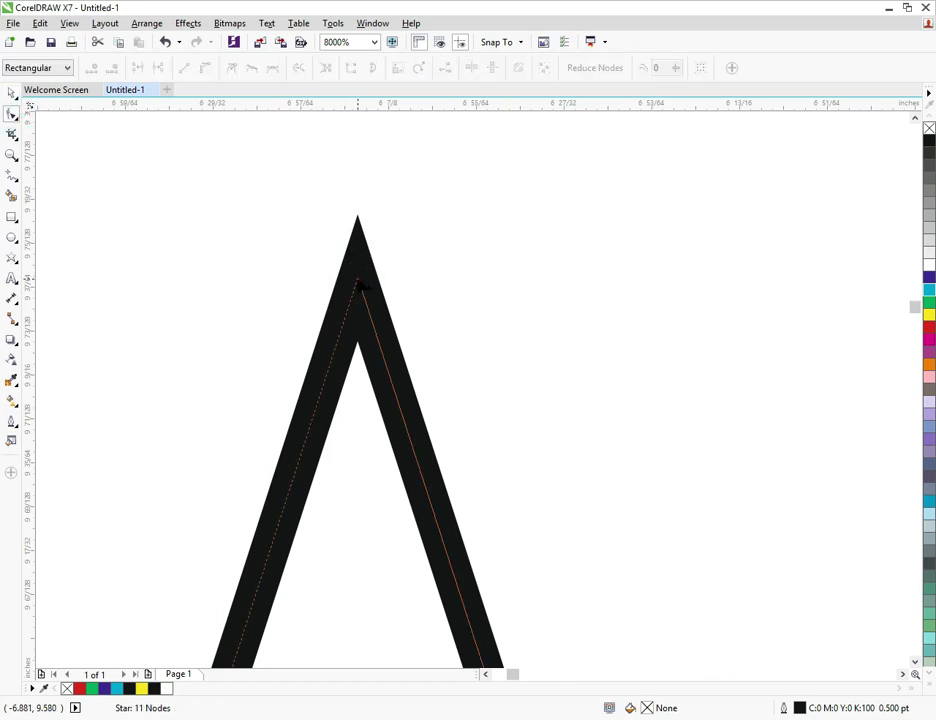
scroll(326, 263, down, 5)
scroll(377, 462, up, 1)
scroll(403, 295, down, 1)
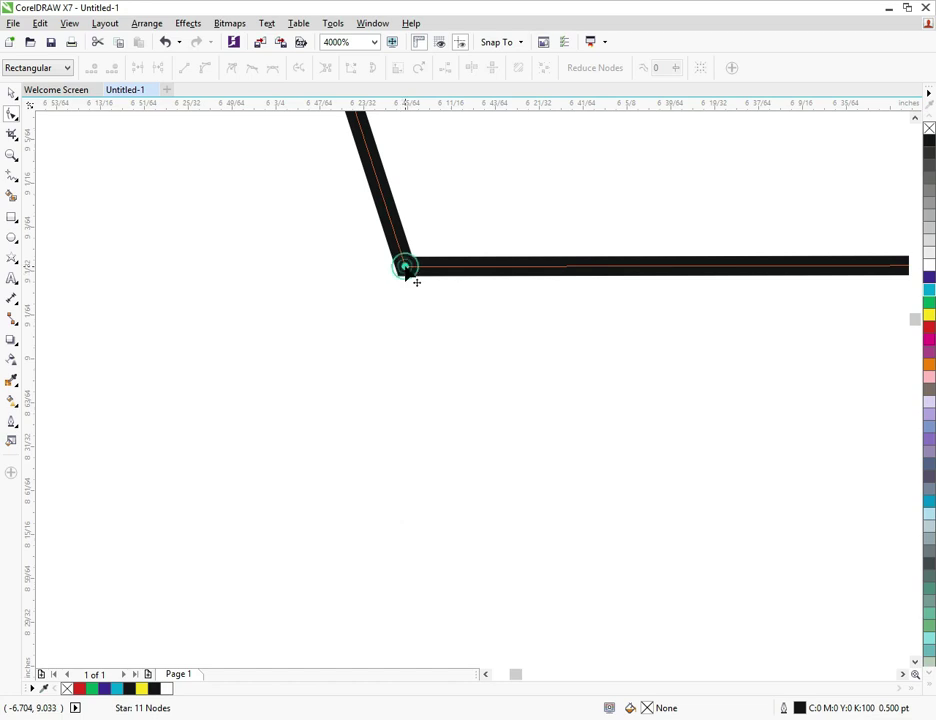
click(403, 268)
scroll(350, 415, down, 3)
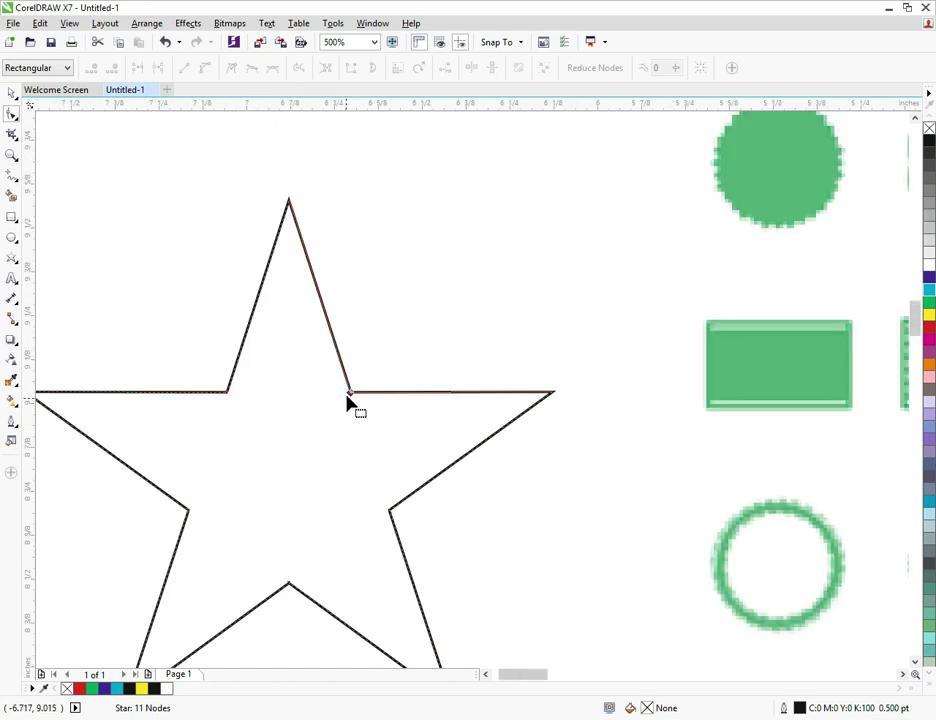
drag(351, 395, 403, 318)
scroll(349, 383, down, 2)
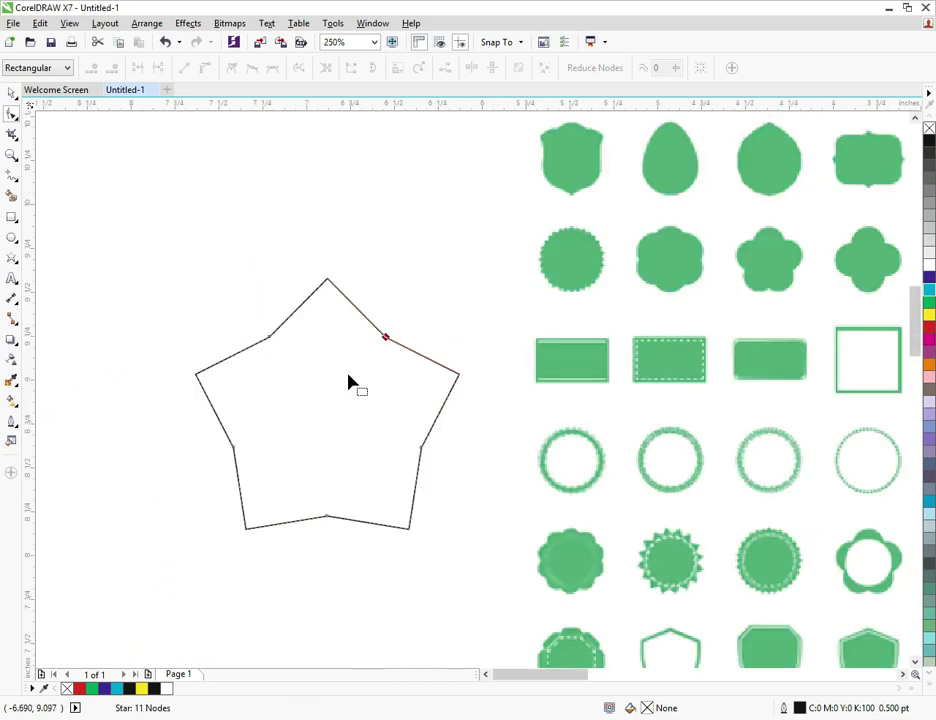
scroll(343, 374, down, 1)
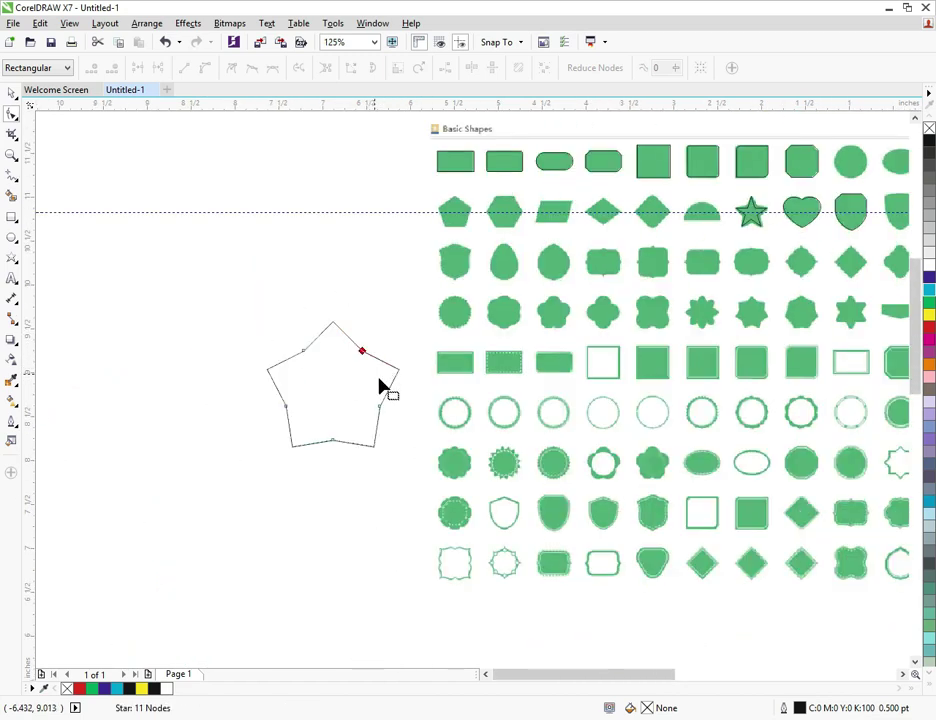
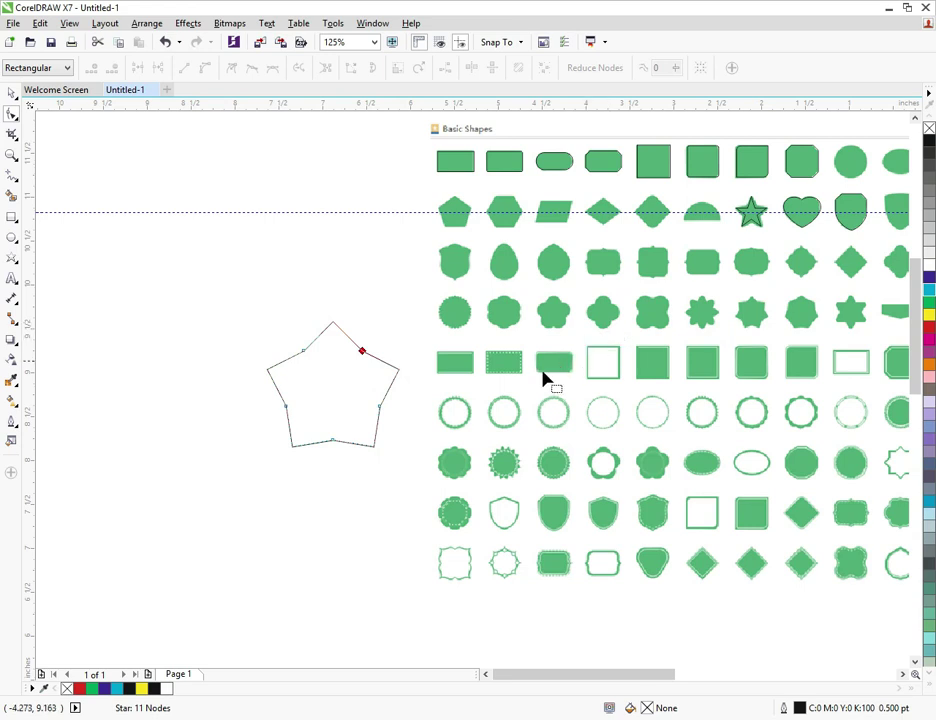
Compare the blunt star with the five-petal flower in the reference and fine-tune its inner node slightly outward.
scroll(639, 483, up, 2)
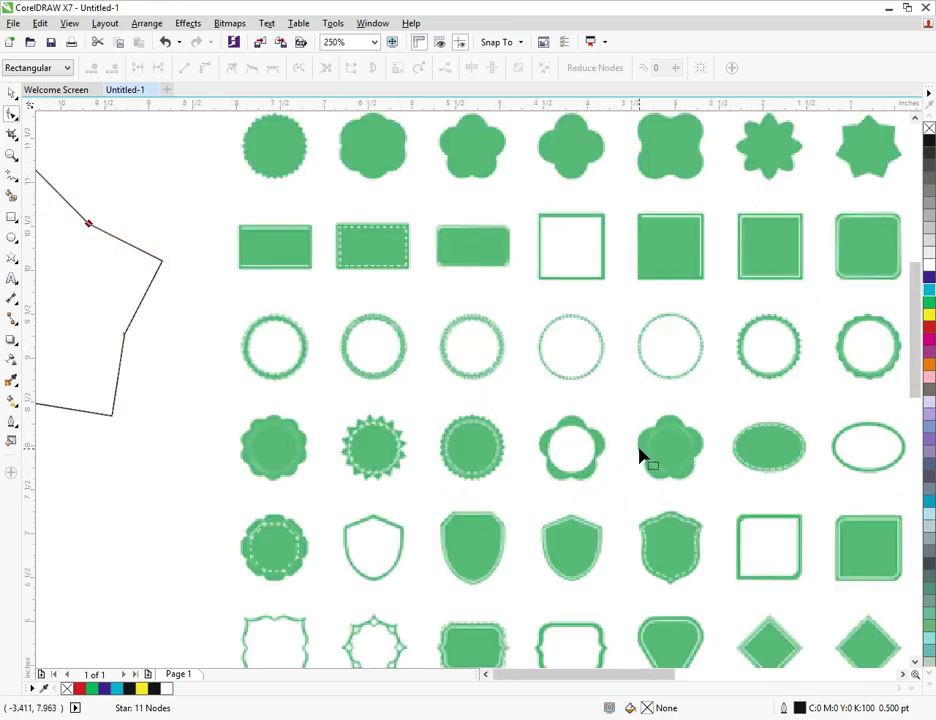
scroll(631, 457, down, 2)
scroll(631, 457, up, 4)
scroll(612, 455, down, 4)
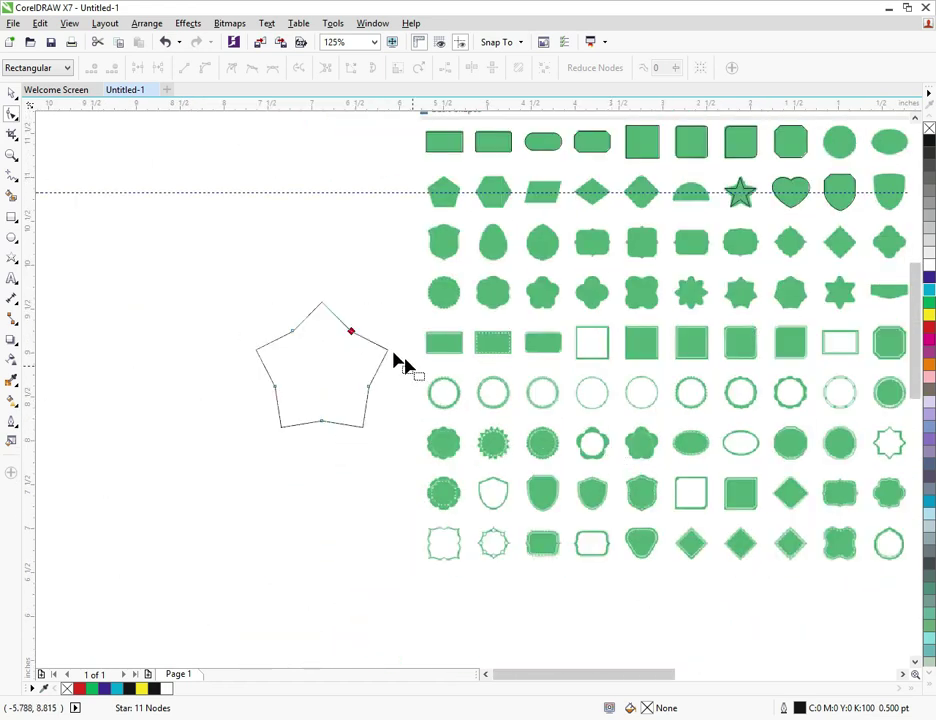
scroll(318, 322, up, 2)
scroll(452, 397, up, 2)
mouse_move(455, 383)
mouse_down()
mouse_move(466, 370)
mouse_move(455, 394)
mouse_up()
scroll(455, 384, up, 2)
scroll(440, 397, down, 3)
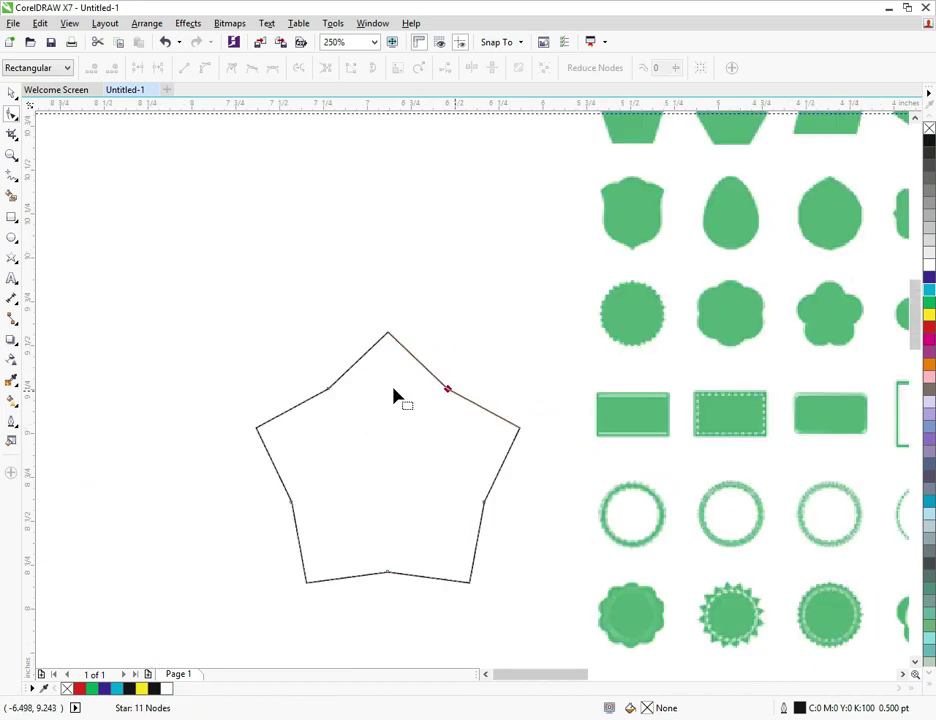
Draw a circle about 0.7 inch in diameter above and to the left of the blunt star.
click(11, 237)
drag(218, 230, 340, 352)
click(11, 92)
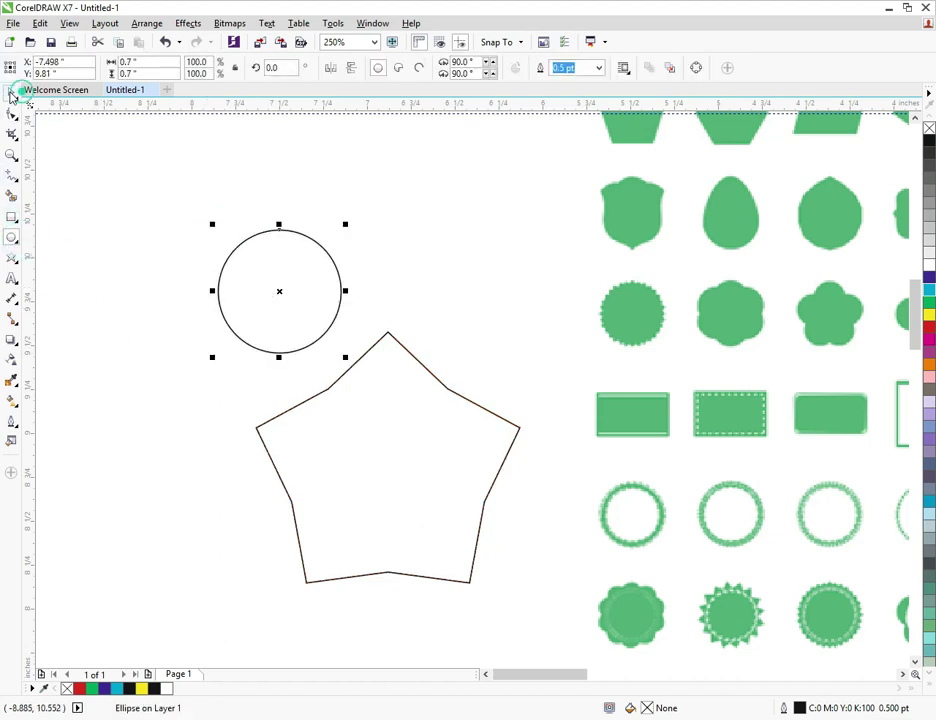
Move the circle over the blunt star's upper point, centred horizontally on the star with its centre just below the tip.
drag(294, 290, 388, 335)
click(242, 309)
click(386, 316)
scroll(389, 348, up, 3)
drag(379, 258, 391, 428)
scroll(300, 358, down, 3)
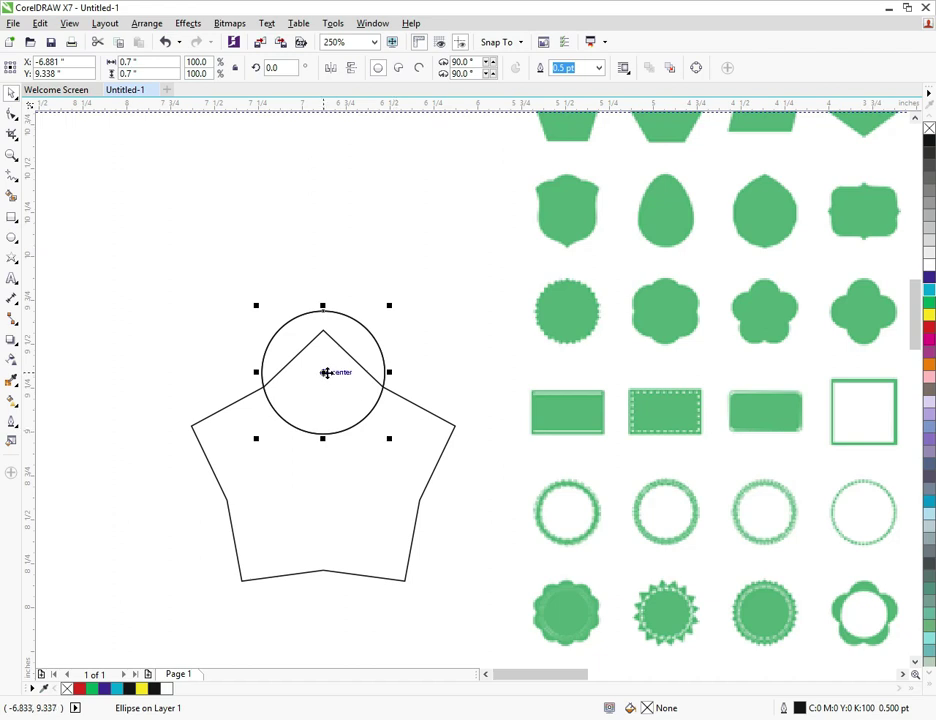
Copy the circle to the star's upper right point and shift the copy horizontally inward until it touches the first circle.
drag(324, 372, 453, 427)
scroll(328, 422, down, 2)
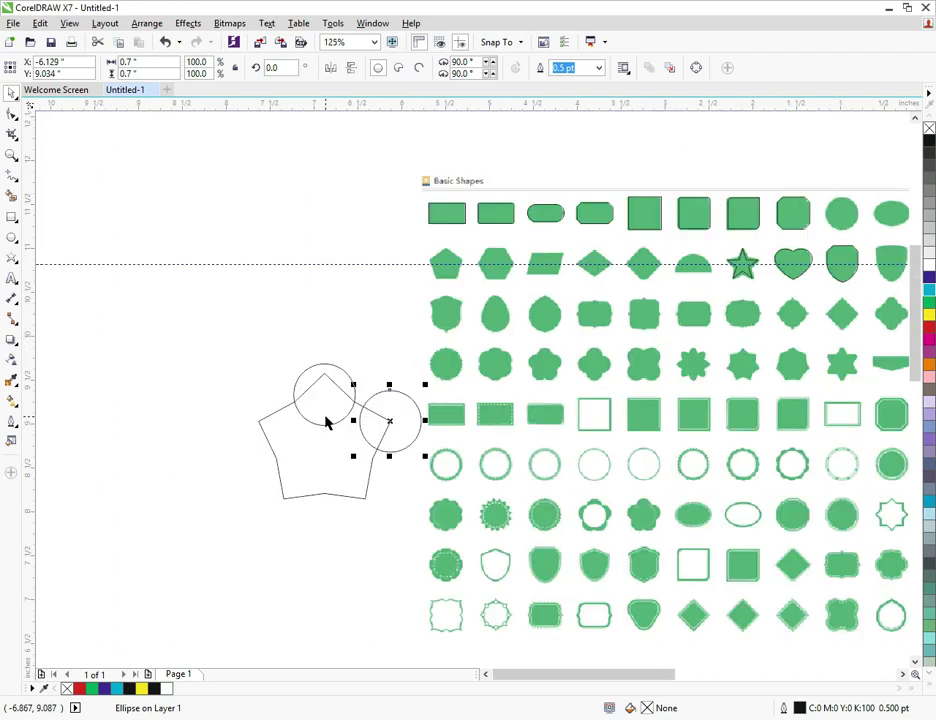
scroll(360, 428, up, 2)
scroll(352, 411, down, 2)
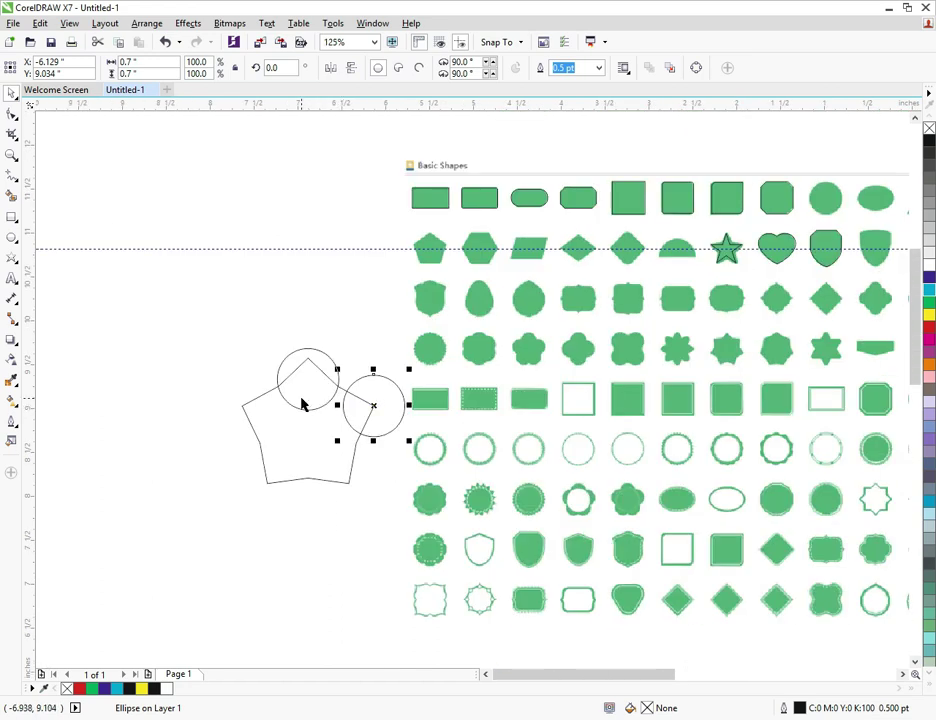
scroll(303, 403, up, 4)
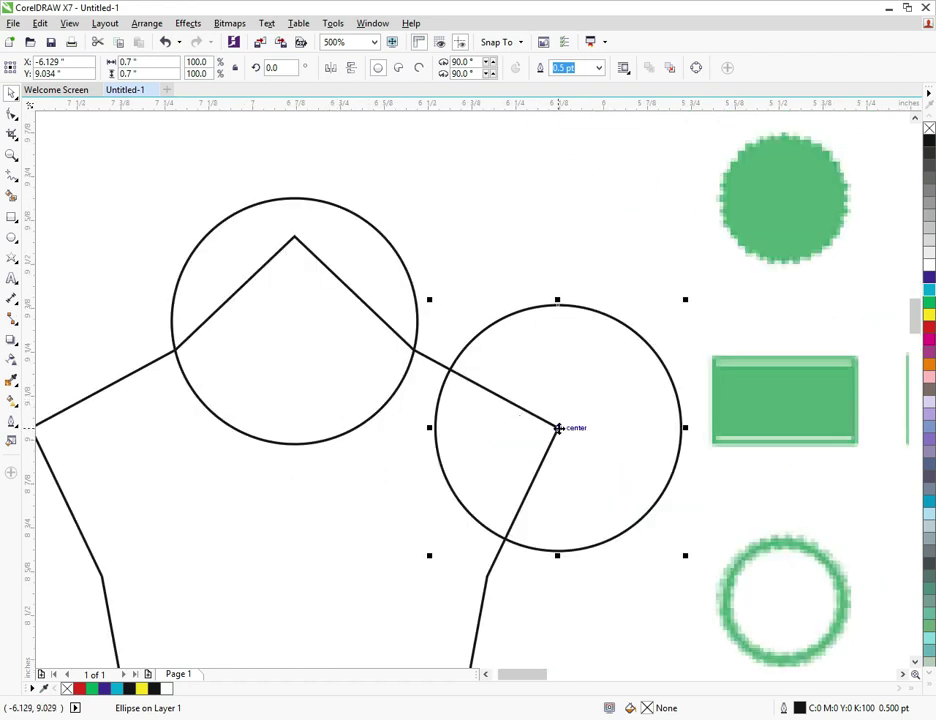
drag(558, 428, 516, 415)
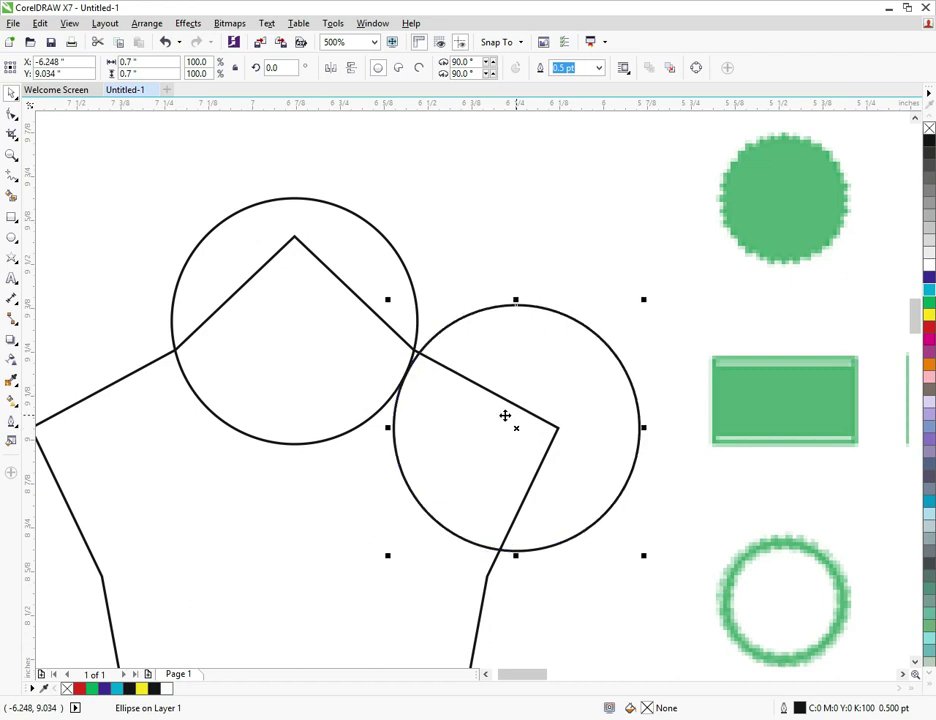
scroll(558, 430, down, 2)
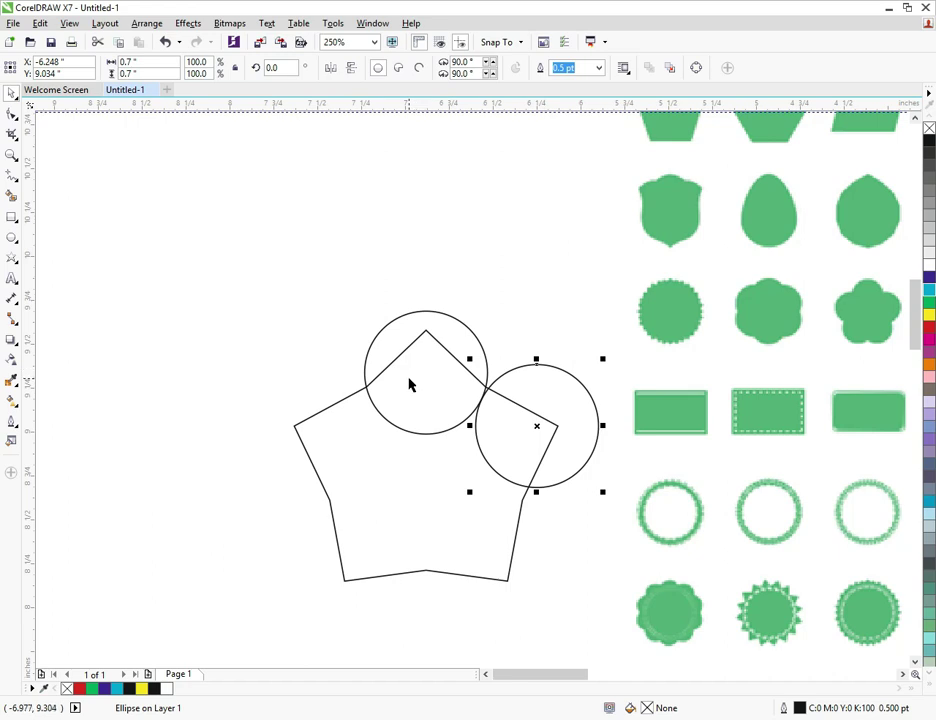
Pull the star's upper left inner node outward until the star becomes nearly a straight-sided pentagon.
click(354, 450)
click(11, 113)
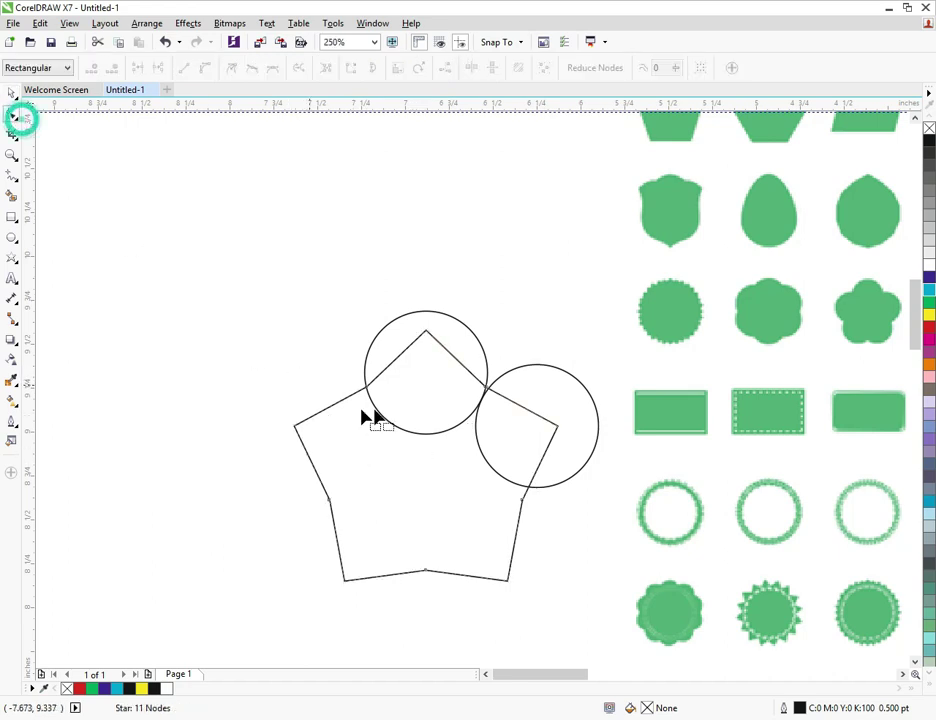
drag(368, 391, 360, 379)
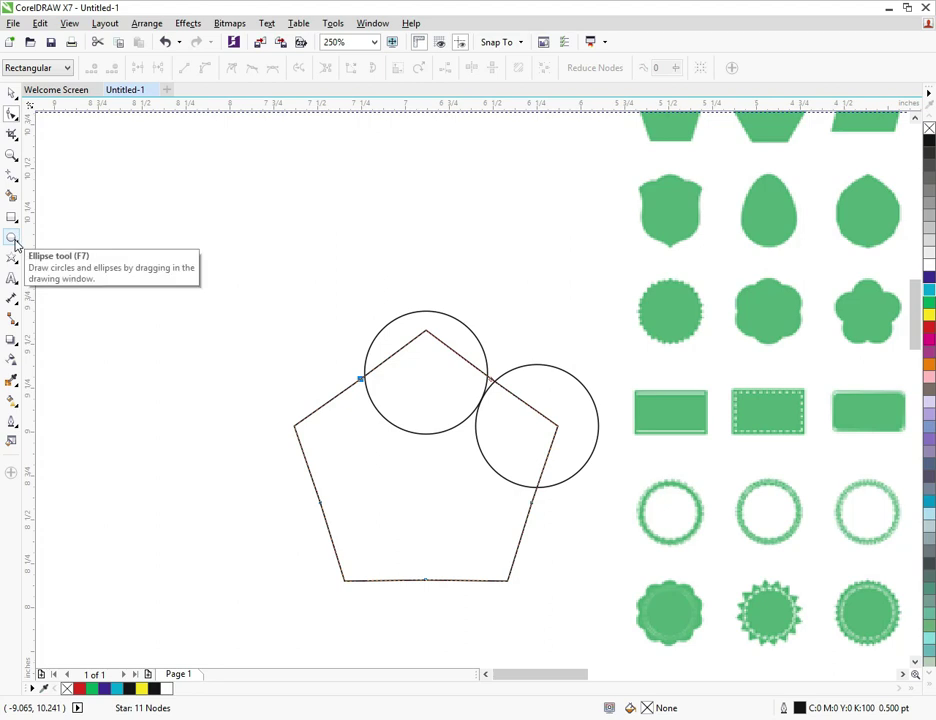
click(11, 92)
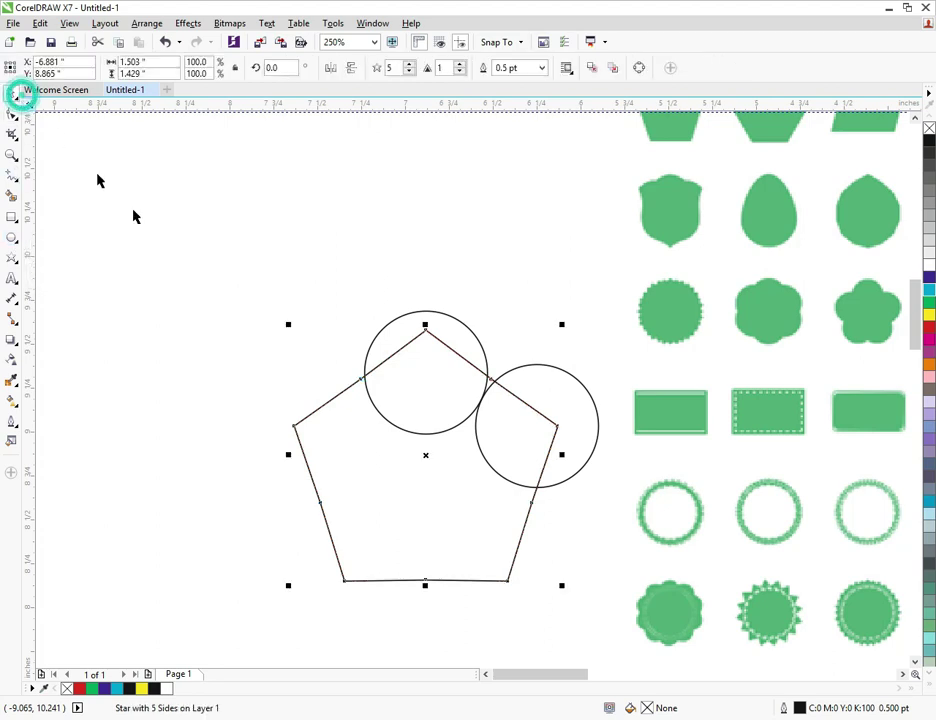
Copy the right circle horizontally across to the pentagon's upper left corner and centre the copy on that corner.
click(570, 309)
click(541, 397)
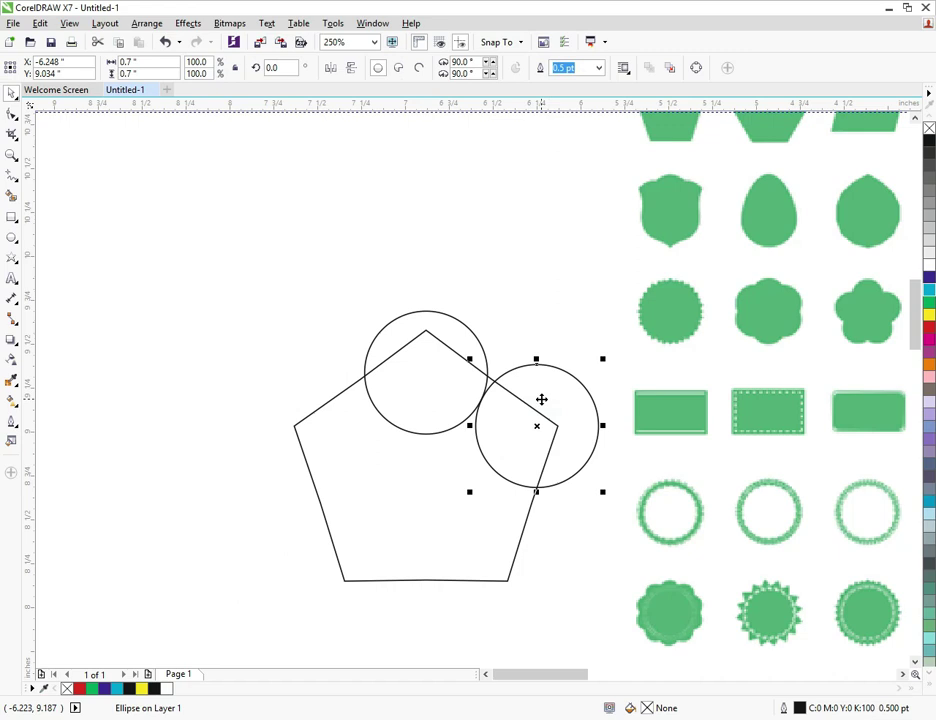
drag(541, 427, 313, 415)
scroll(346, 385, up, 2)
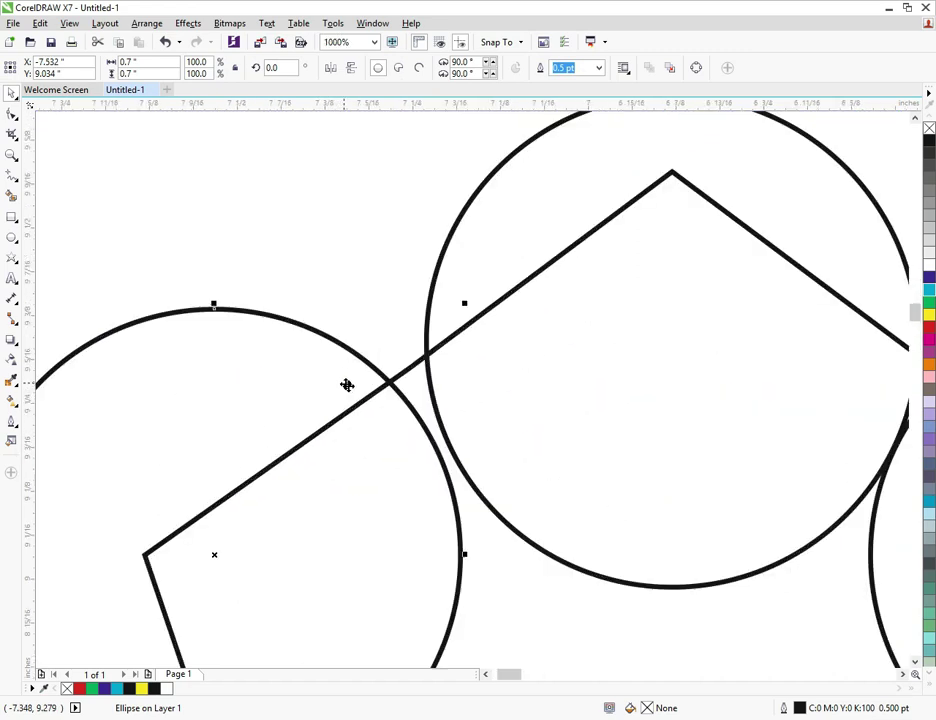
scroll(345, 405, down, 2)
scroll(307, 426, up, 2)
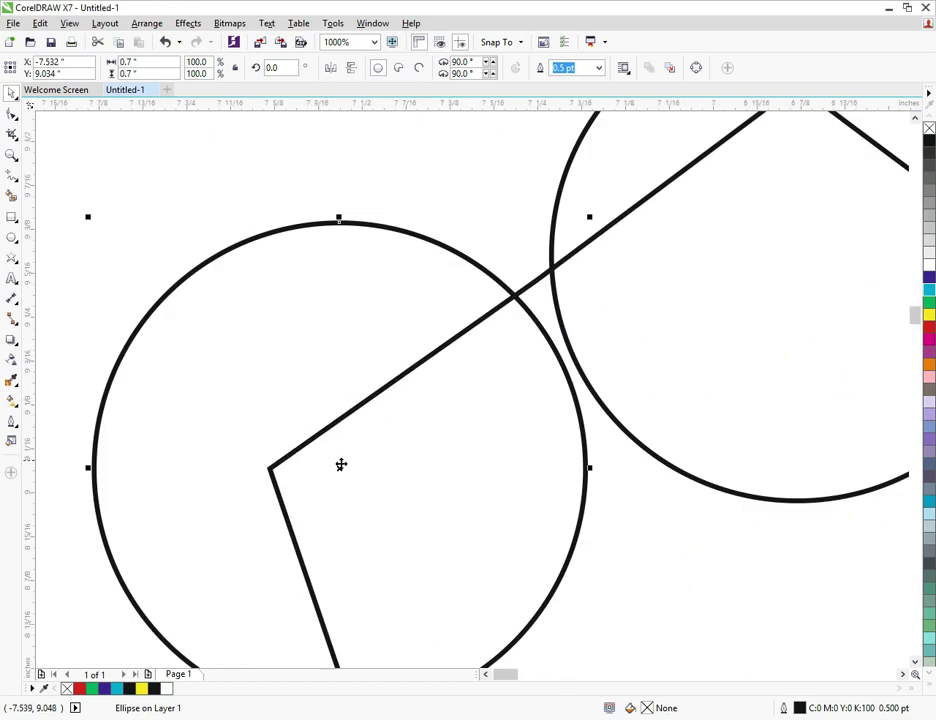
drag(341, 466, 277, 470)
scroll(327, 457, down, 2)
Shift the left circle horizontally inward until it touches the top circle, mirroring the right circle's position.
click(583, 470)
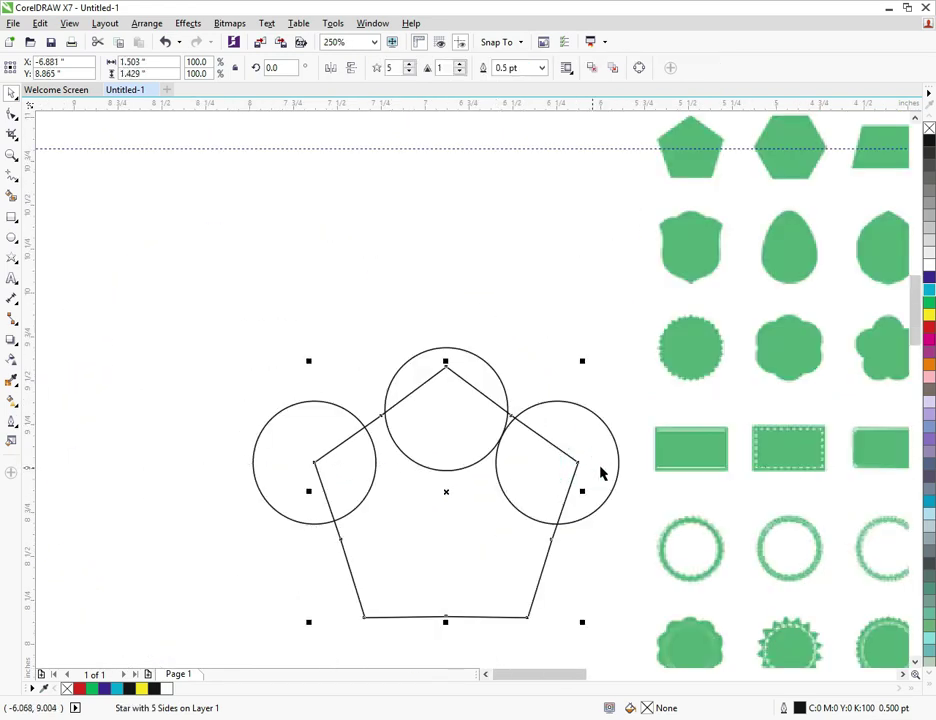
click(587, 476)
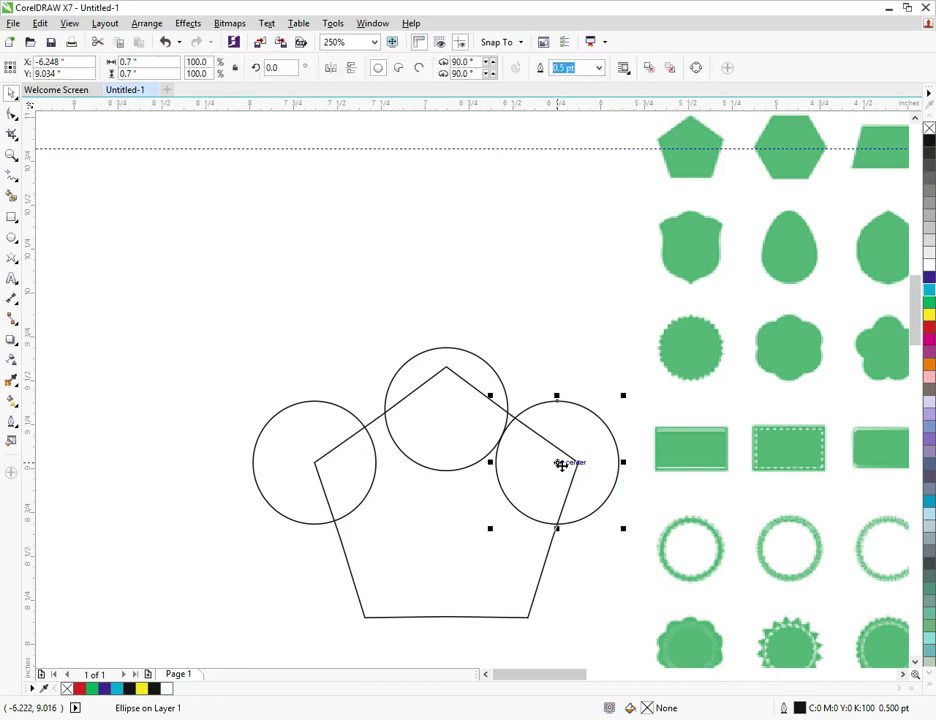
click(372, 442)
scroll(330, 444, up, 2)
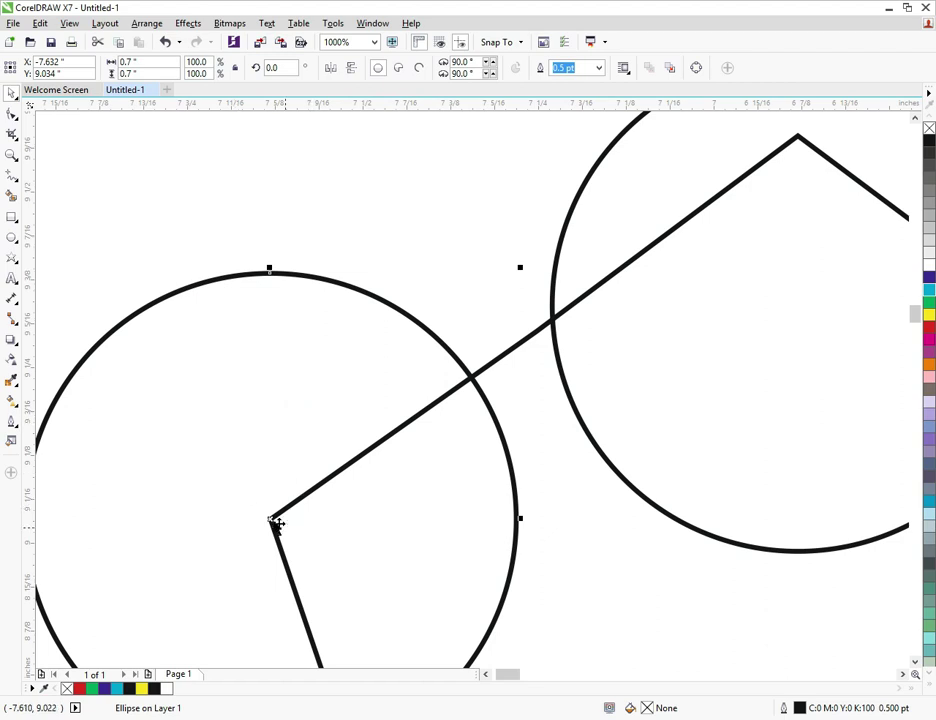
drag(270, 518, 351, 522)
scroll(265, 487, down, 2)
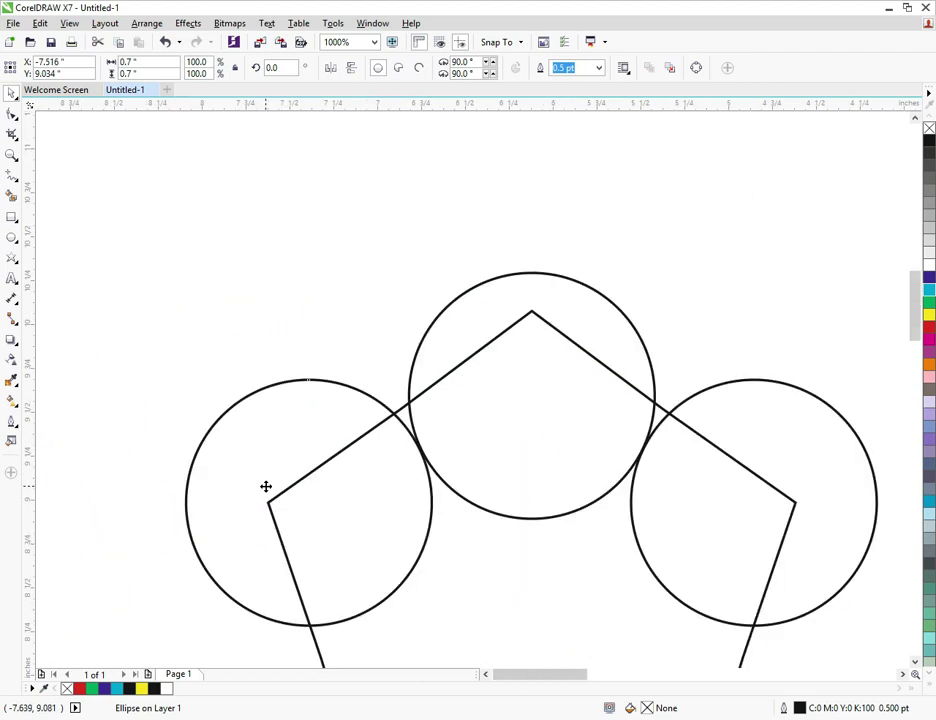
scroll(490, 485, up, 2)
scroll(460, 472, down, 1)
scroll(456, 473, down, 3)
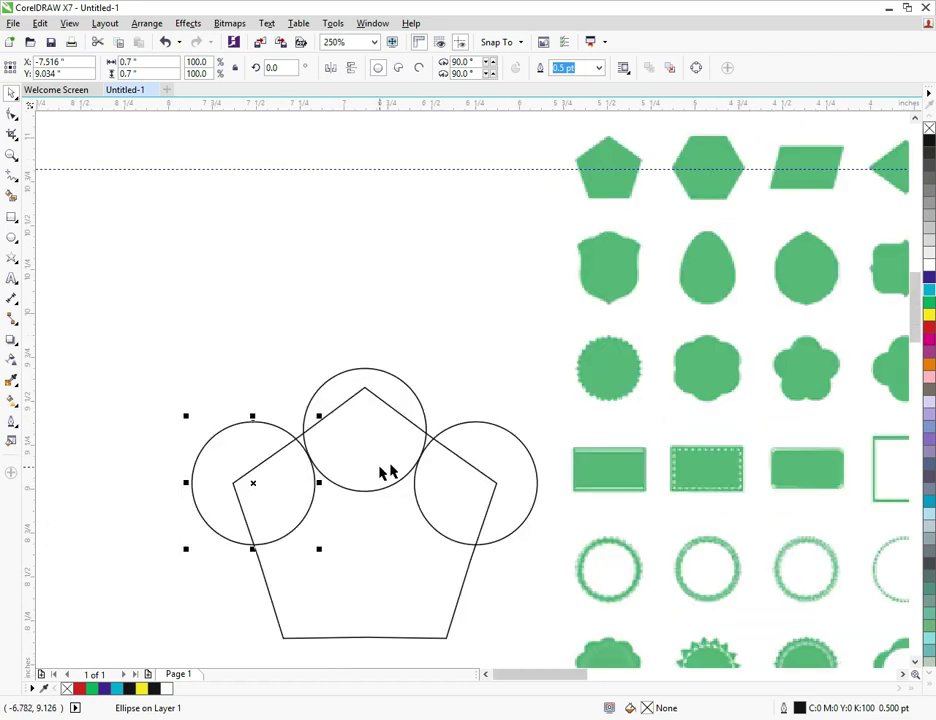
Copy the right circle to the pentagon's lower right corner, lining up its right edge with the pentagon's right extent.
scroll(410, 566, up, 2)
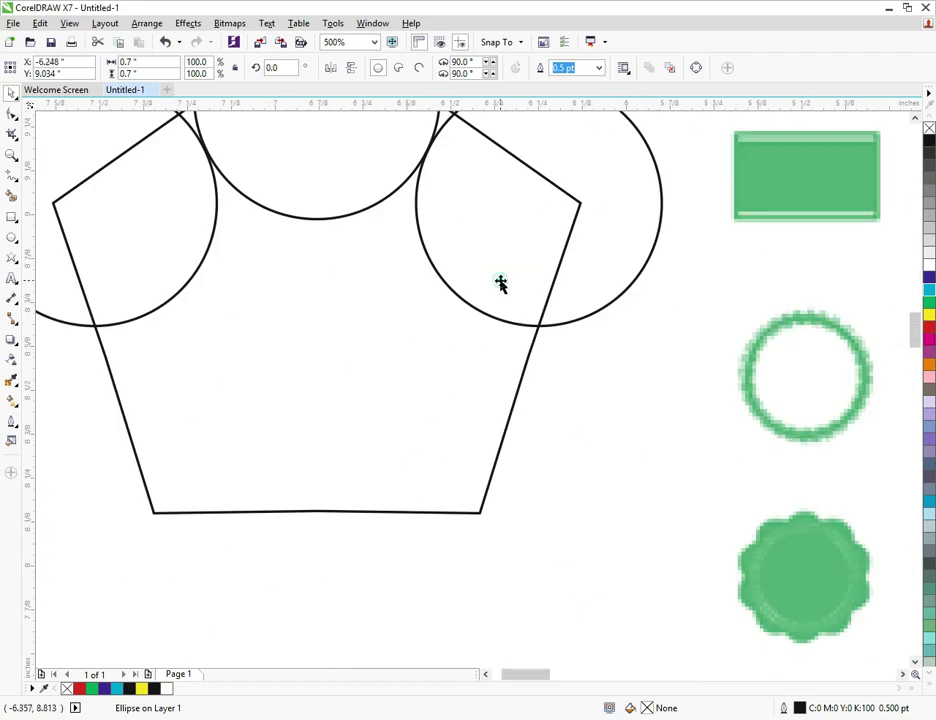
click(531, 325)
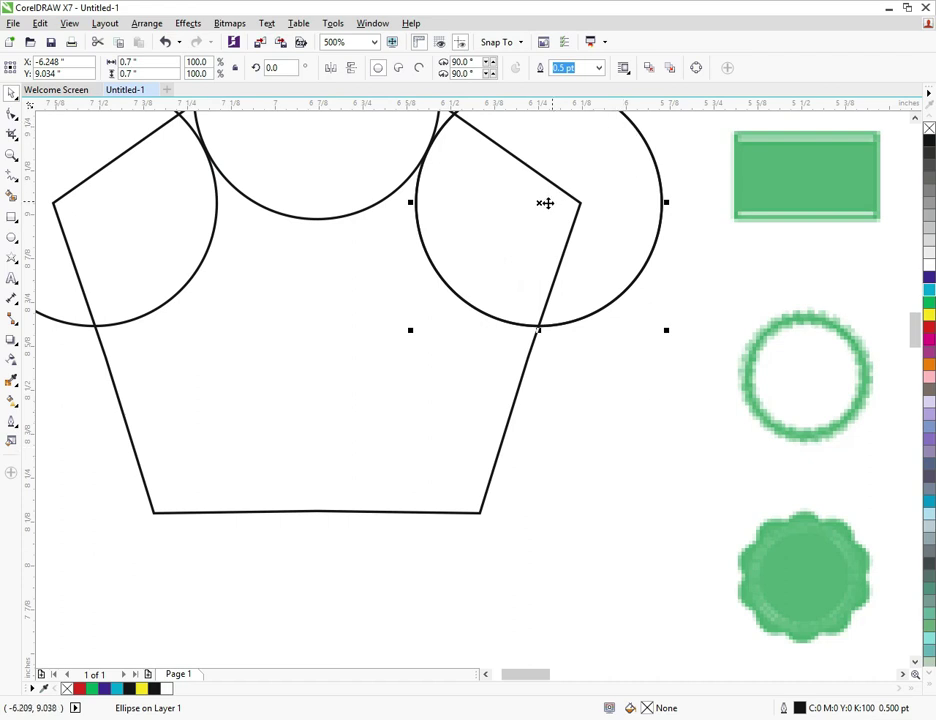
drag(541, 203, 457, 470)
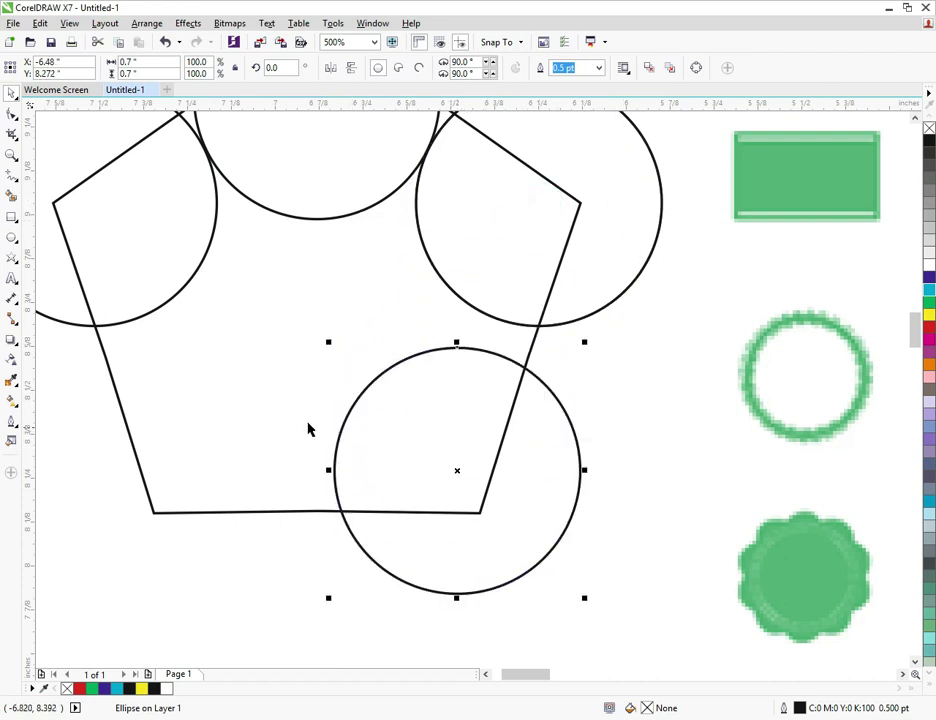
shift+click(274, 411)
click(600, 405)
Duplicate the lower right circle and align the copy's left edge with the pentagon's left extent.
click(537, 445)
shift+click(252, 431)
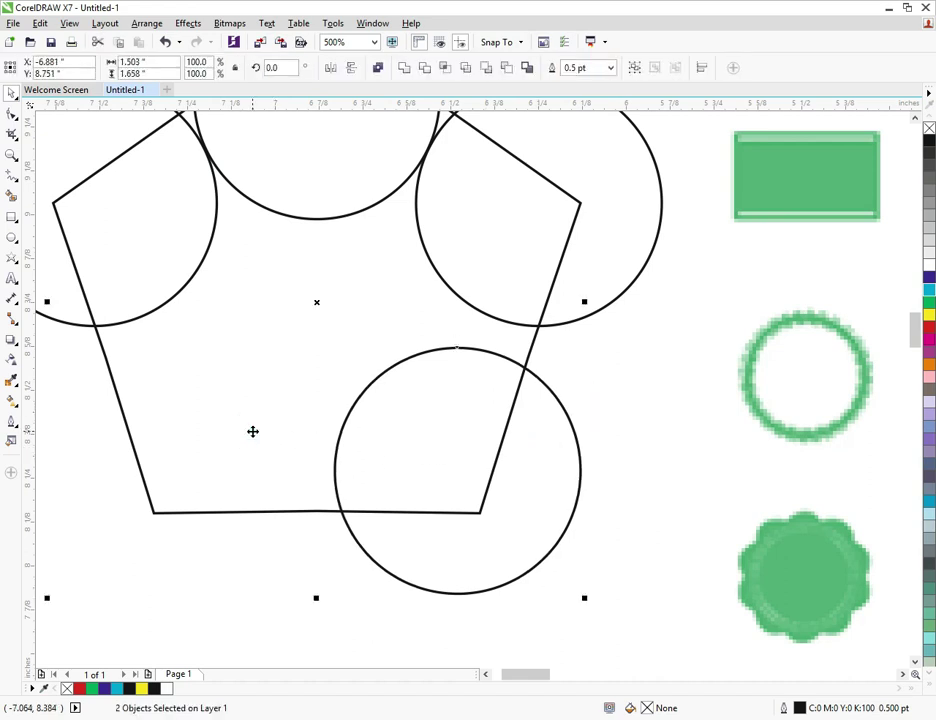
click(689, 491)
click(527, 466)
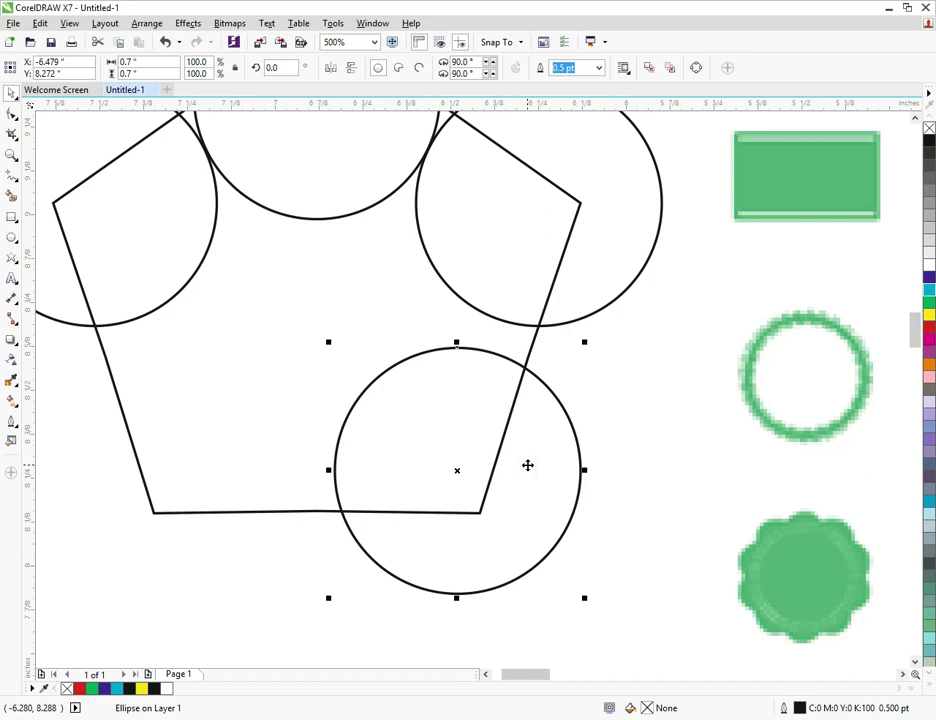
shift+click(187, 415)
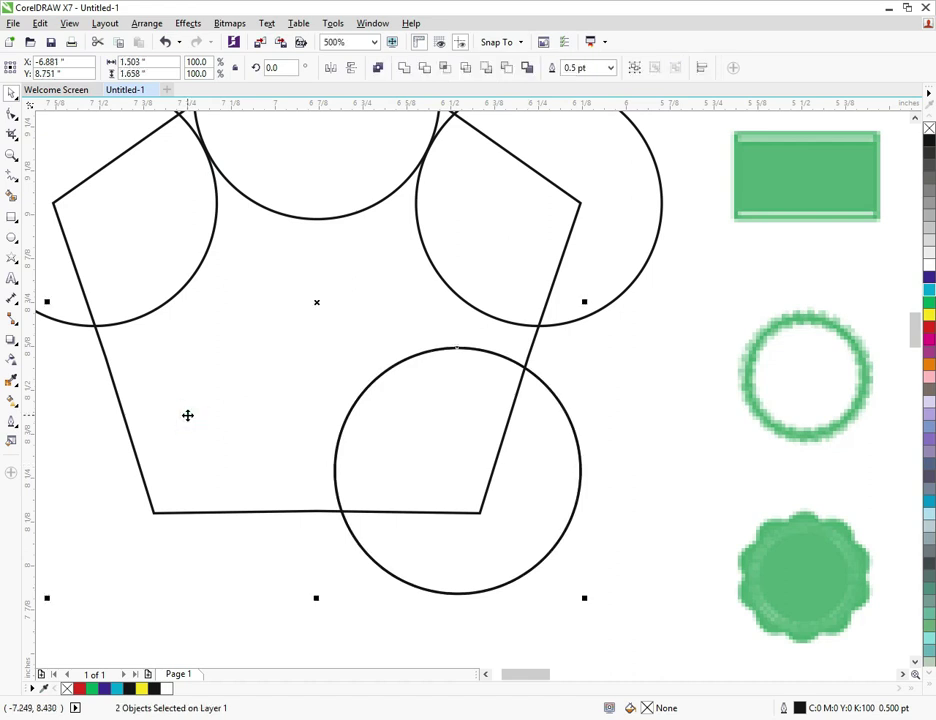
key(ctrl+r)
click(583, 355)
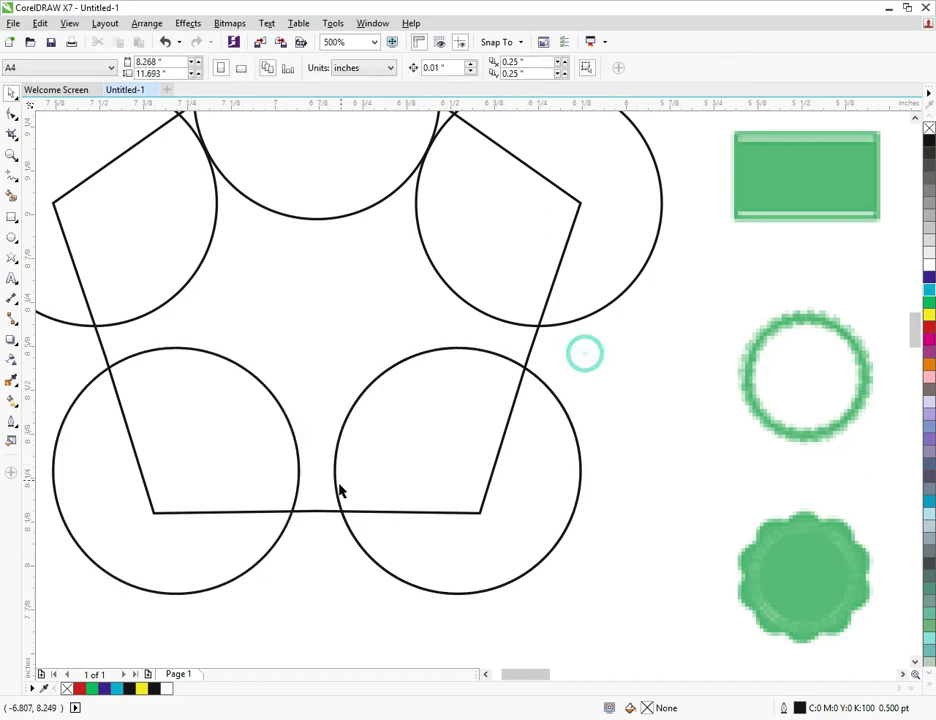
Align the upper right circle to the pentagon's right extent and the upper left circle to its left extent.
scroll(340, 452, down, 2)
scroll(351, 447, up, 1)
click(453, 395)
shift+click(322, 428)
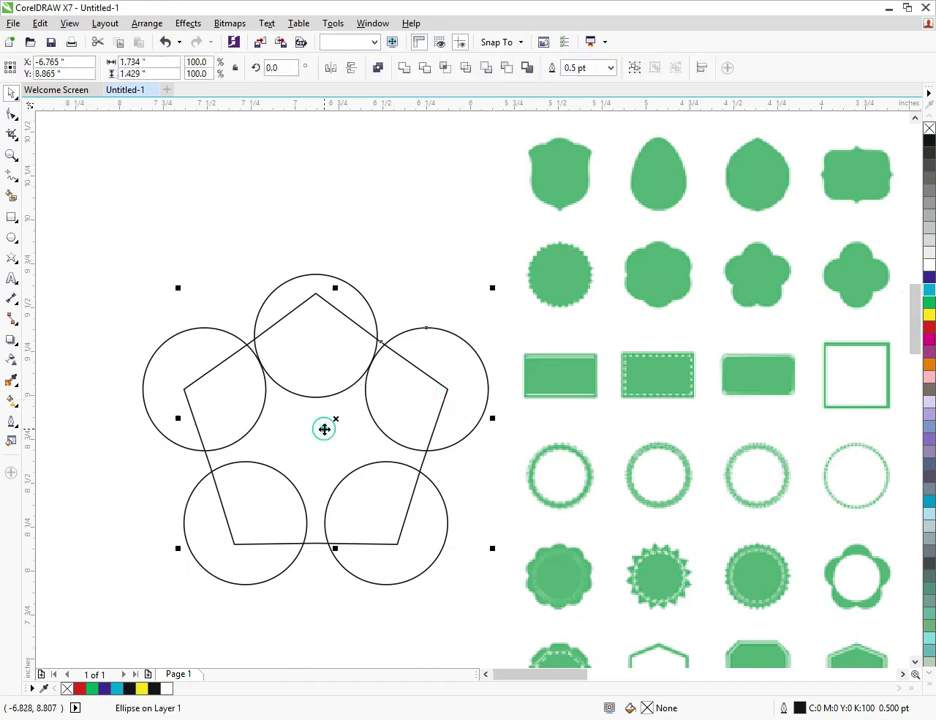
key(r)
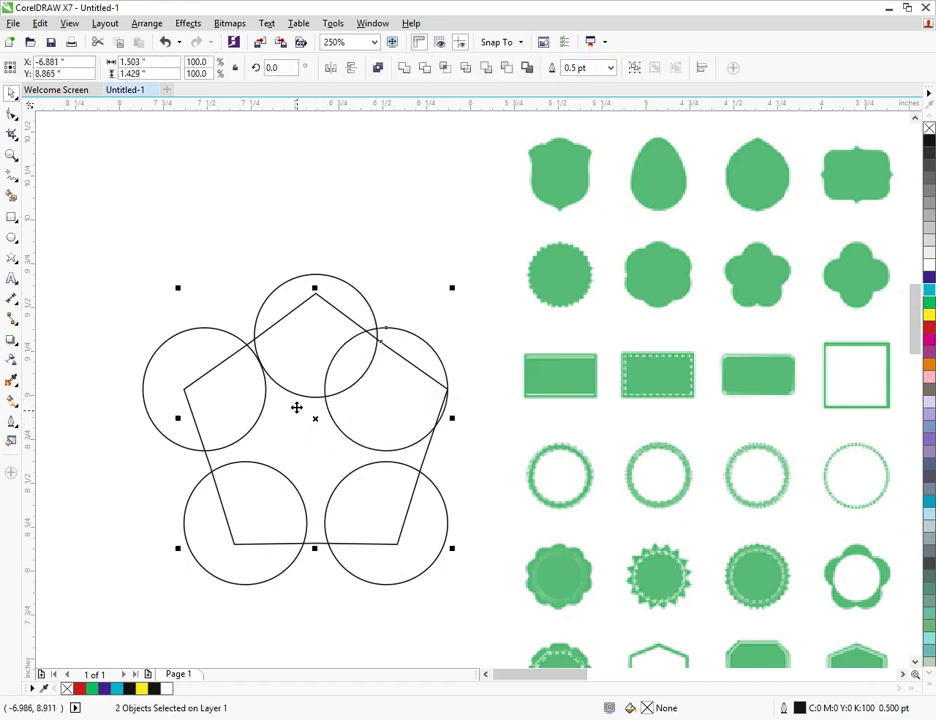
click(224, 397)
shift+click(262, 410)
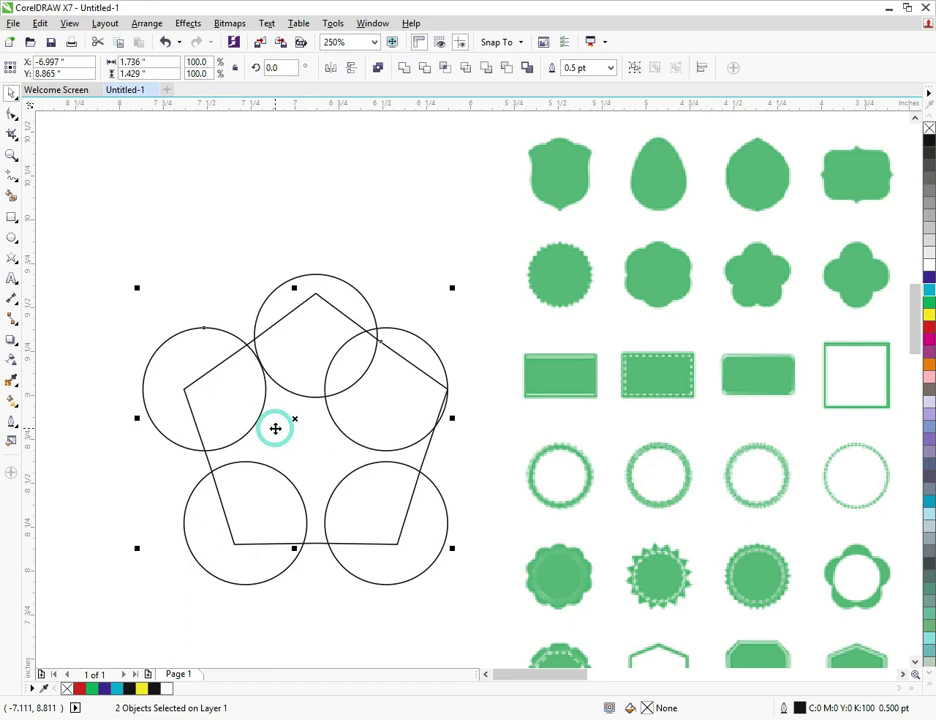
key(l)
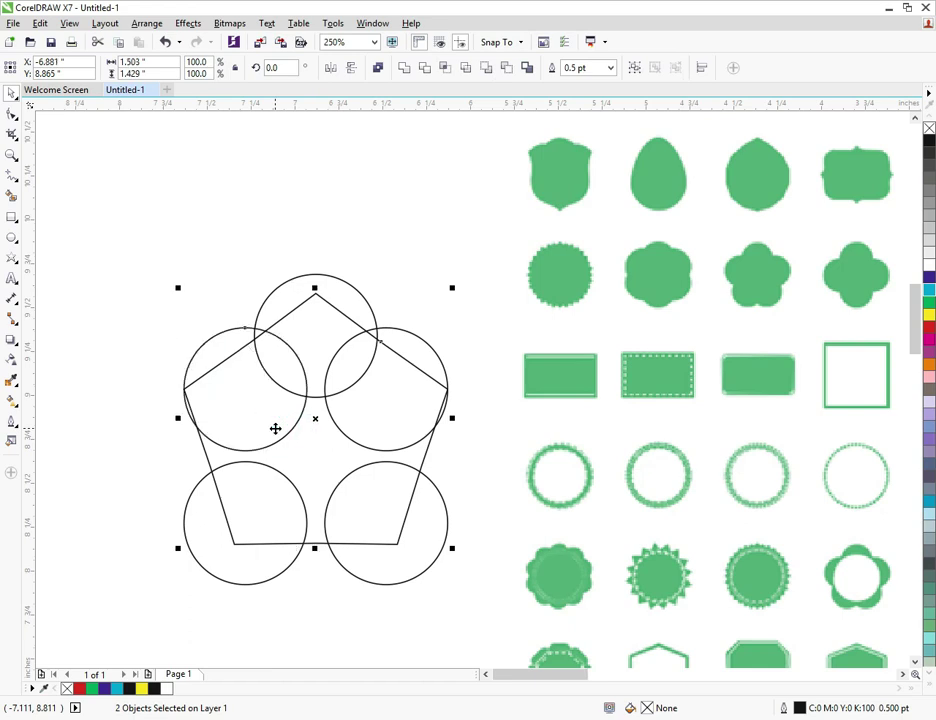
click(138, 317)
Align the top circle's upper edge with the pentagon's top point.
click(327, 309)
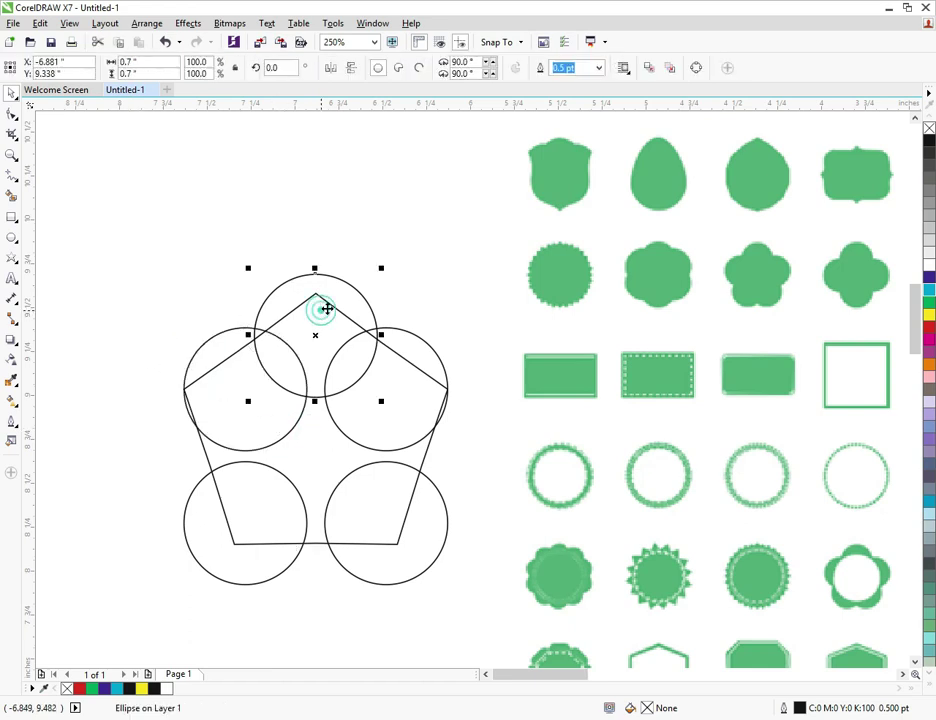
shift+click(320, 441)
key(t)
click(378, 257)
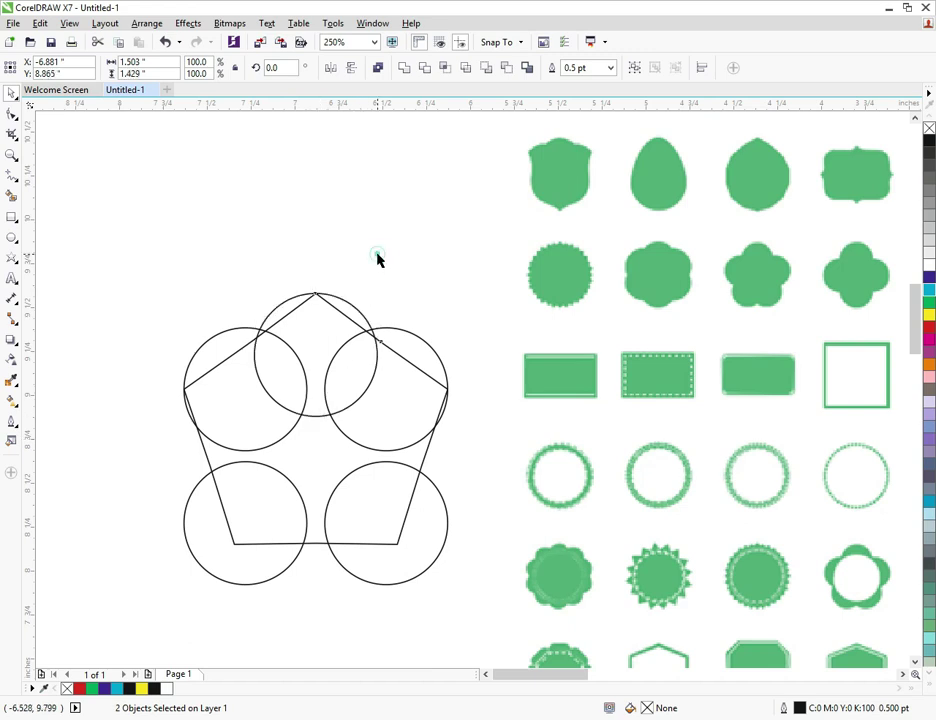
Align the bottom edges of both lower circles with the pentagon's base.
click(362, 497)
shift+click(312, 489)
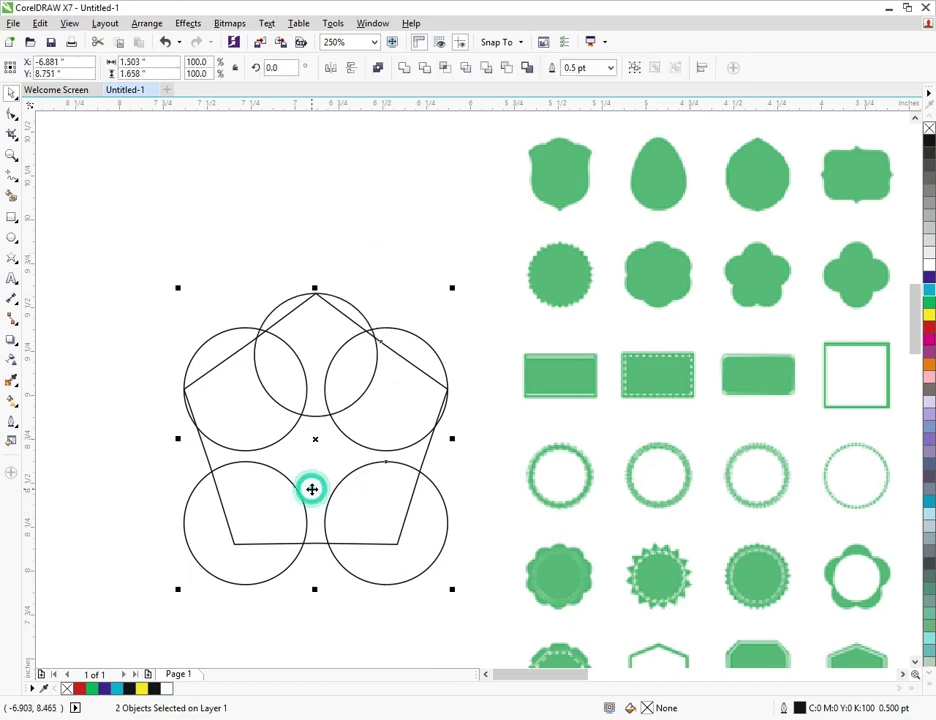
key(b)
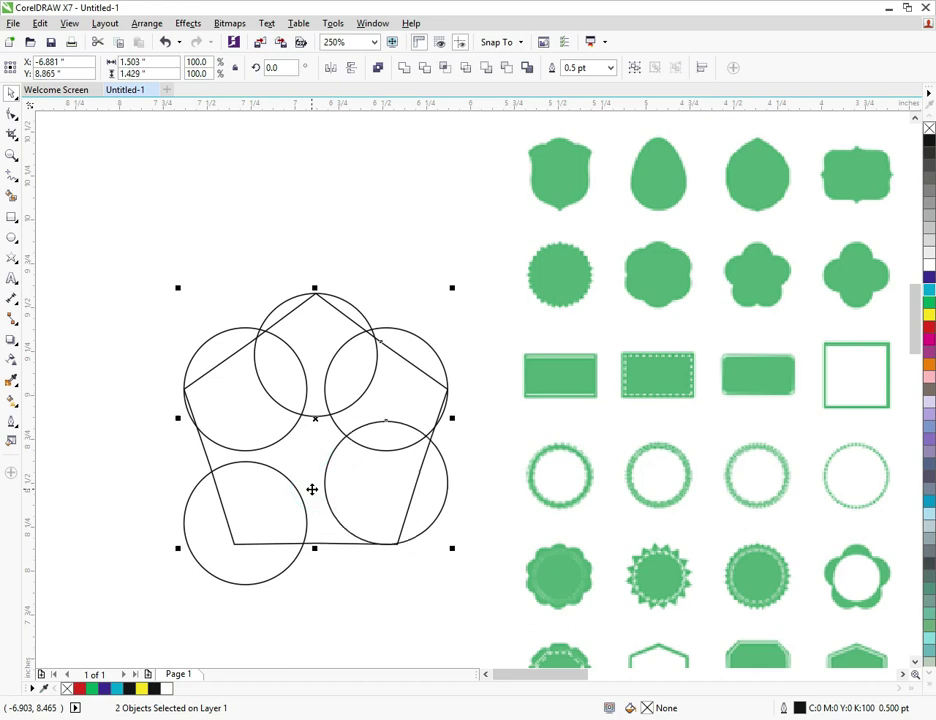
click(262, 497)
shift+click(297, 451)
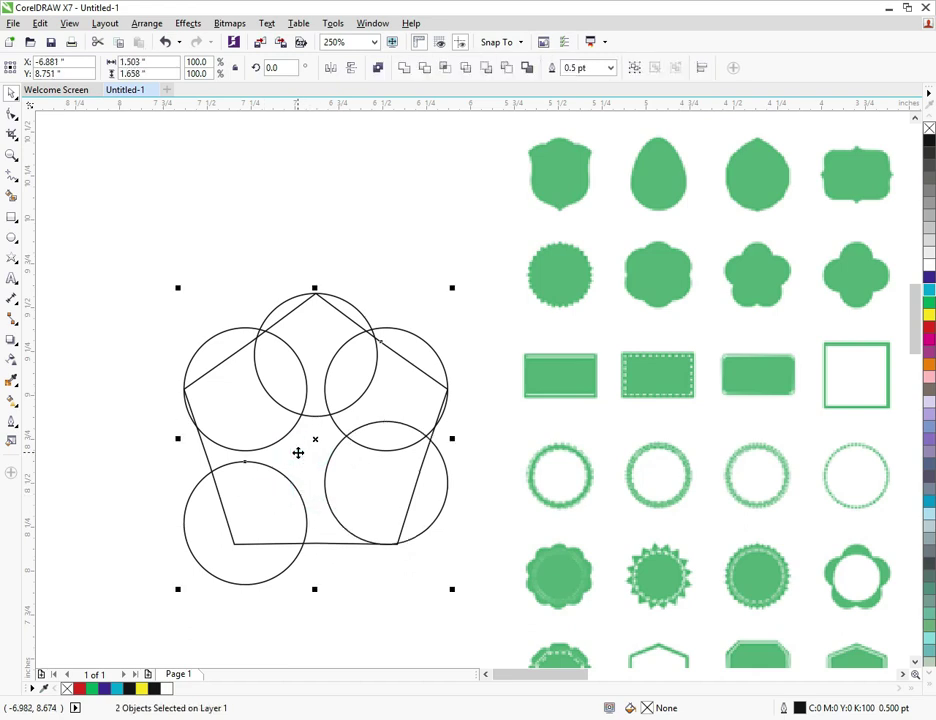
key(b)
click(297, 583)
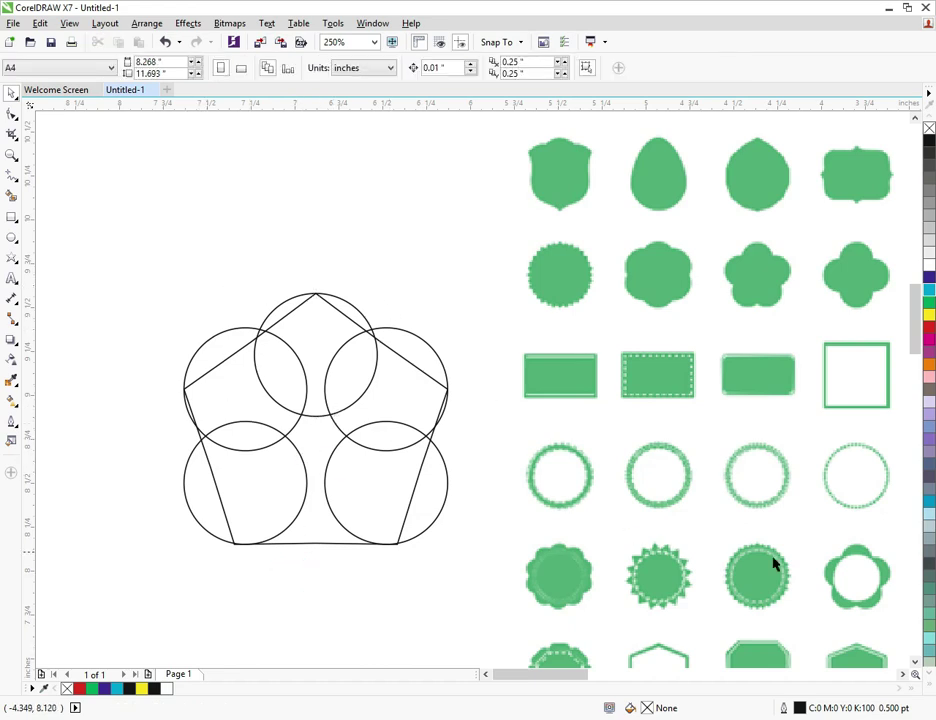
Weld all five circles and the pentagon into a single flower outline.
drag(121, 243, 466, 575)
click(403, 68)
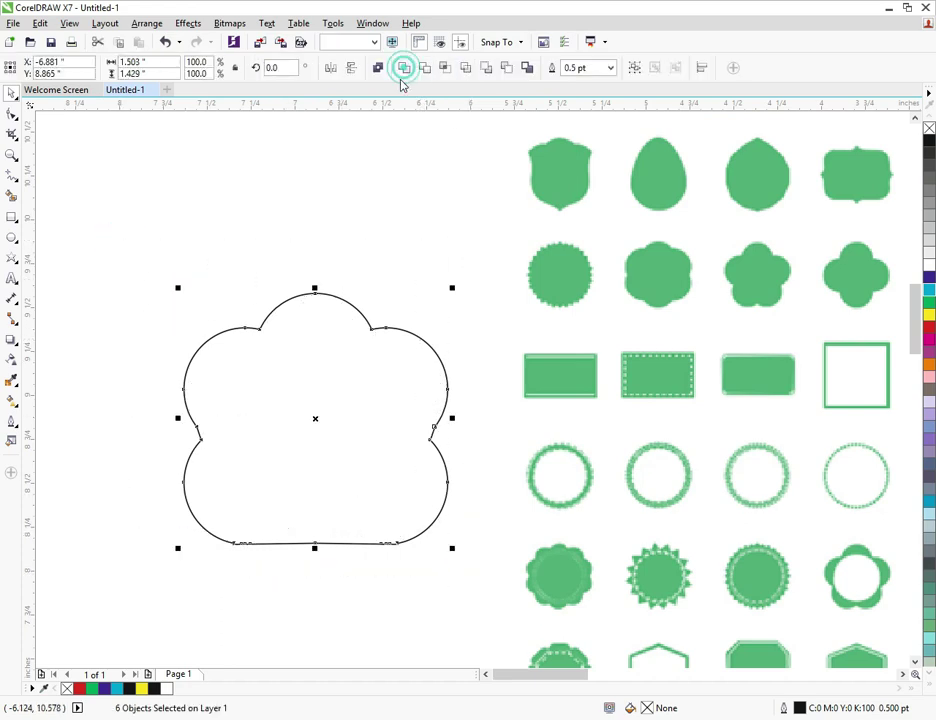
Move the welded flower outline onto the five-petal flowers in the reference image.
click(200, 251)
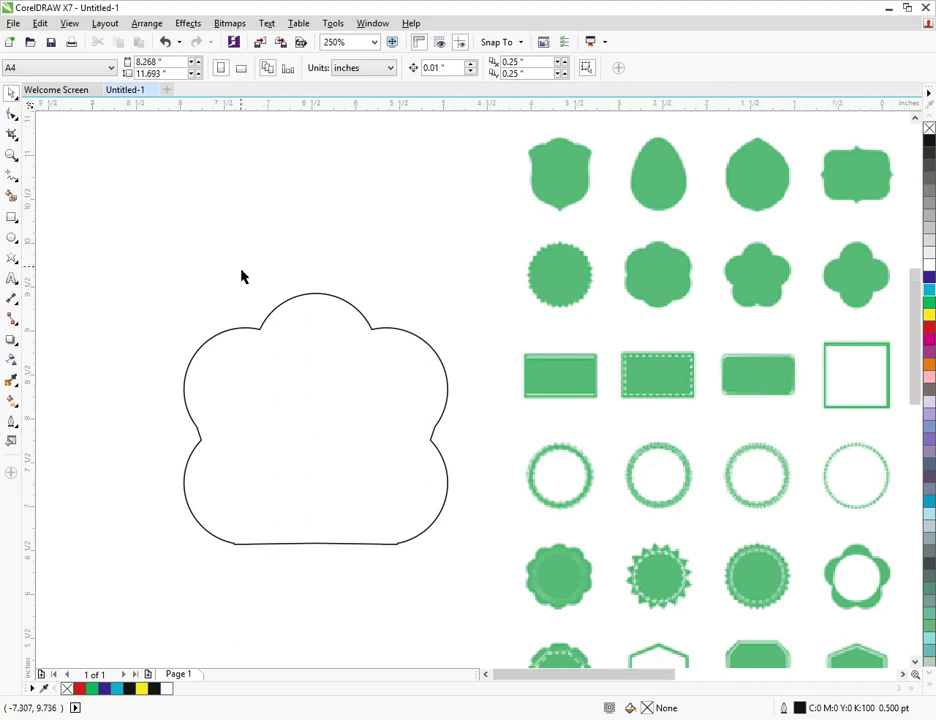
scroll(240, 270, down, 2)
click(267, 341)
drag(275, 342, 551, 422)
scroll(601, 437, up, 4)
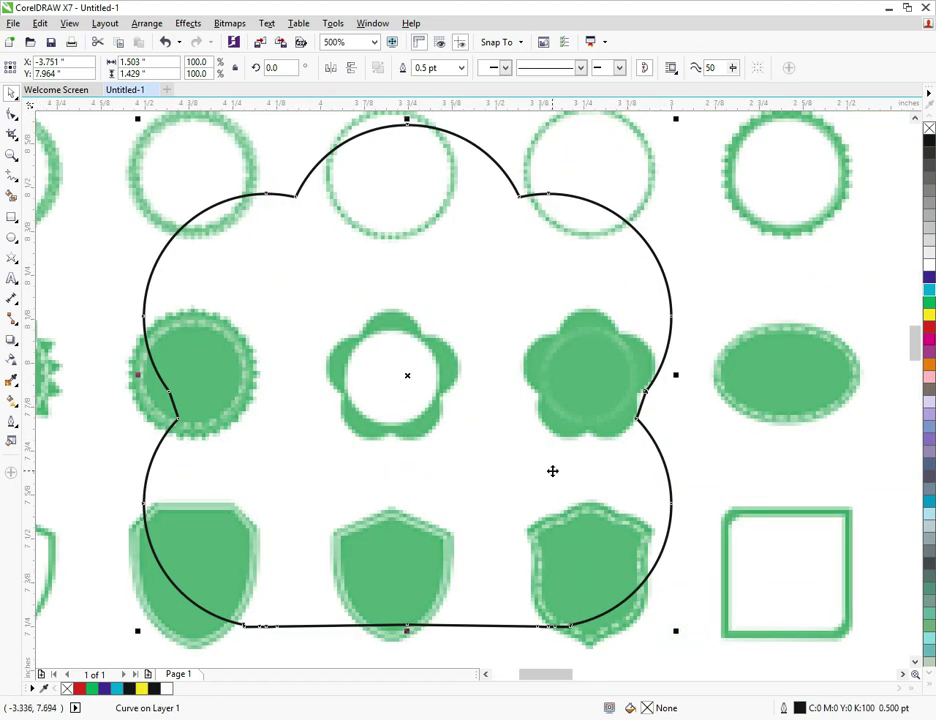
Scale the flower outline to about 25.5 percent and place it between the two five-petal reference flowers.
scroll(552, 470, down, 4)
click(257, 426)
click(575, 500)
drag(585, 516, 538, 481)
scroll(538, 481, up, 4)
drag(492, 420, 609, 410)
Delete the crown node and the outermost node of the outline's upper left petal with the Shape tool.
scroll(599, 371, up, 4)
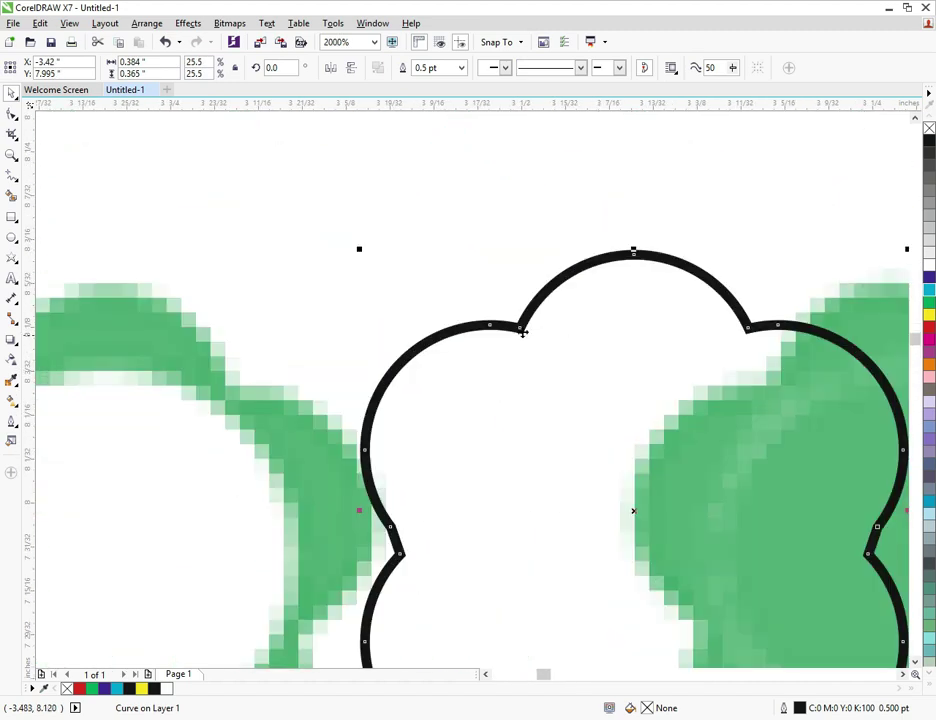
click(12, 113)
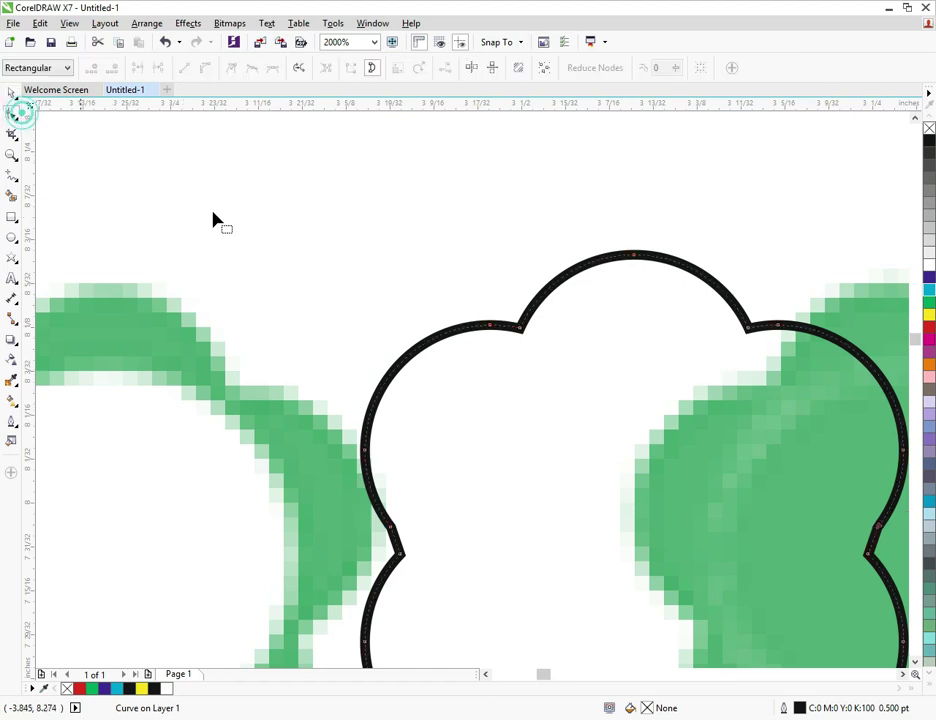
double_click(490, 327)
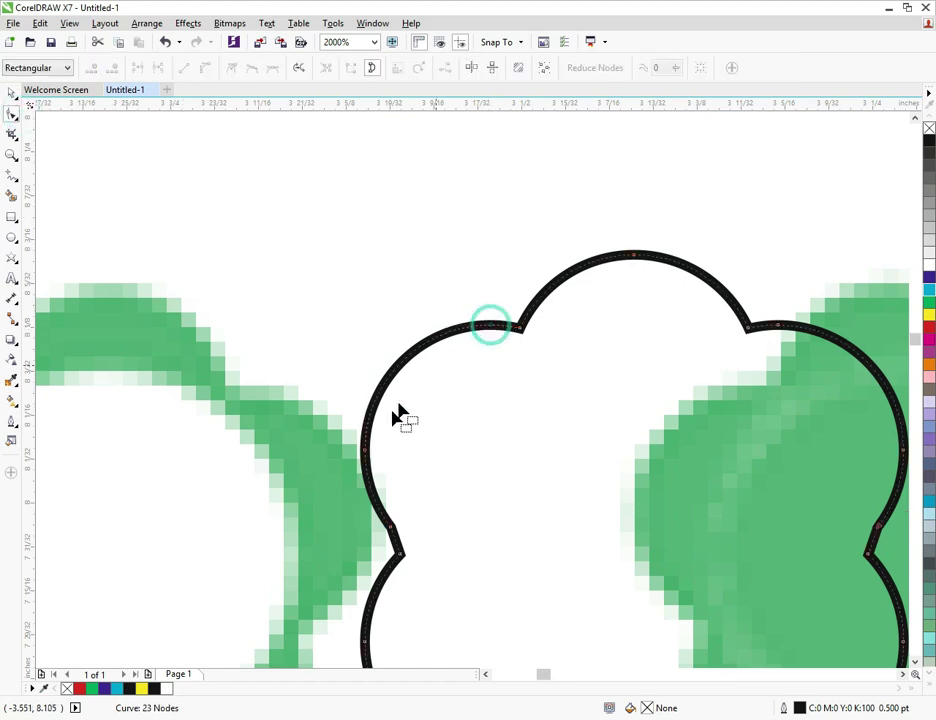
double_click(372, 462)
Try deleting the node just above the left notch and the notch's corner node, undoing each deletion.
click(390, 527)
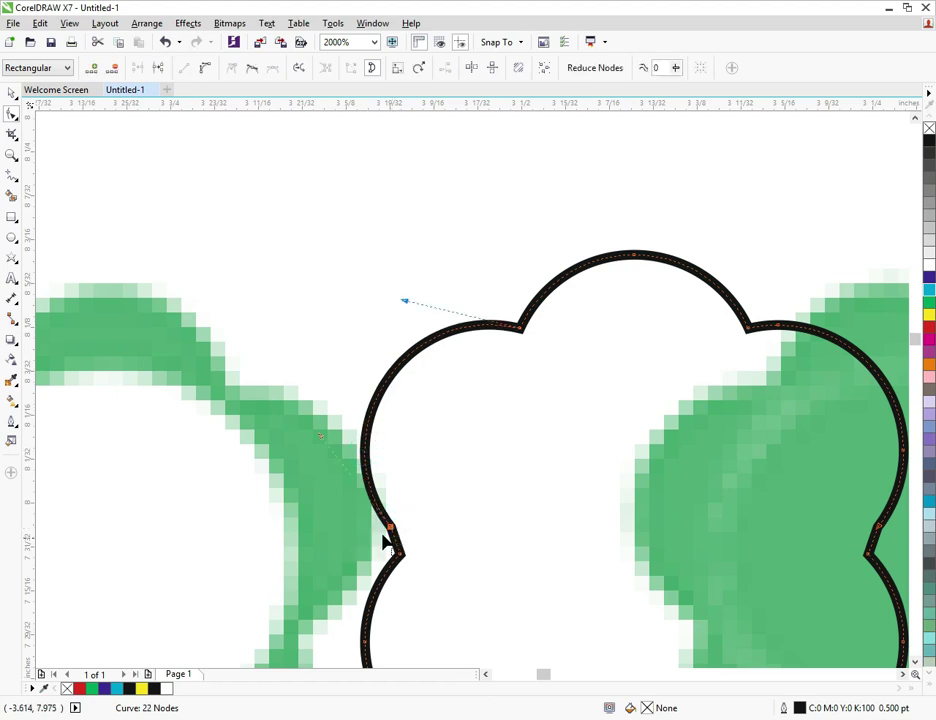
key(Delete)
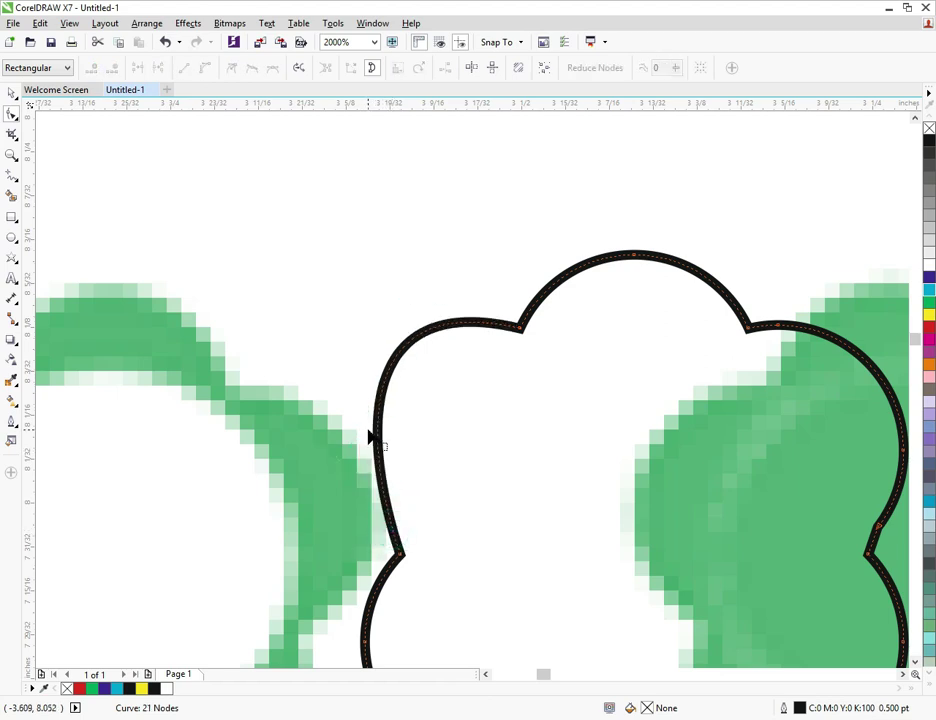
key(ctrl+z)
scroll(412, 560, up, 3)
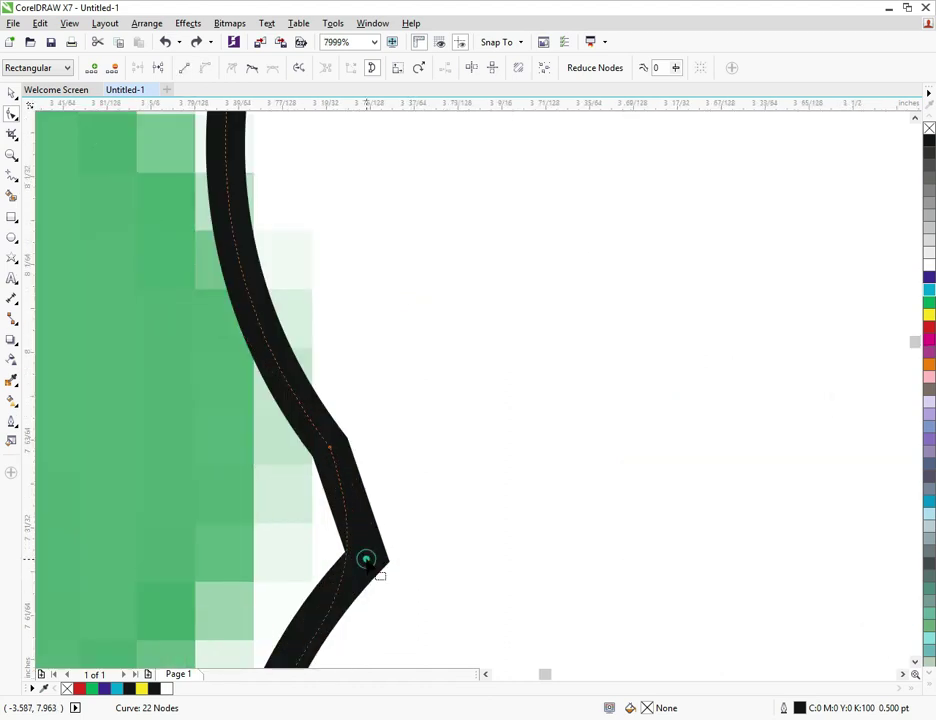
key(Delete)
scroll(370, 486, down, 4)
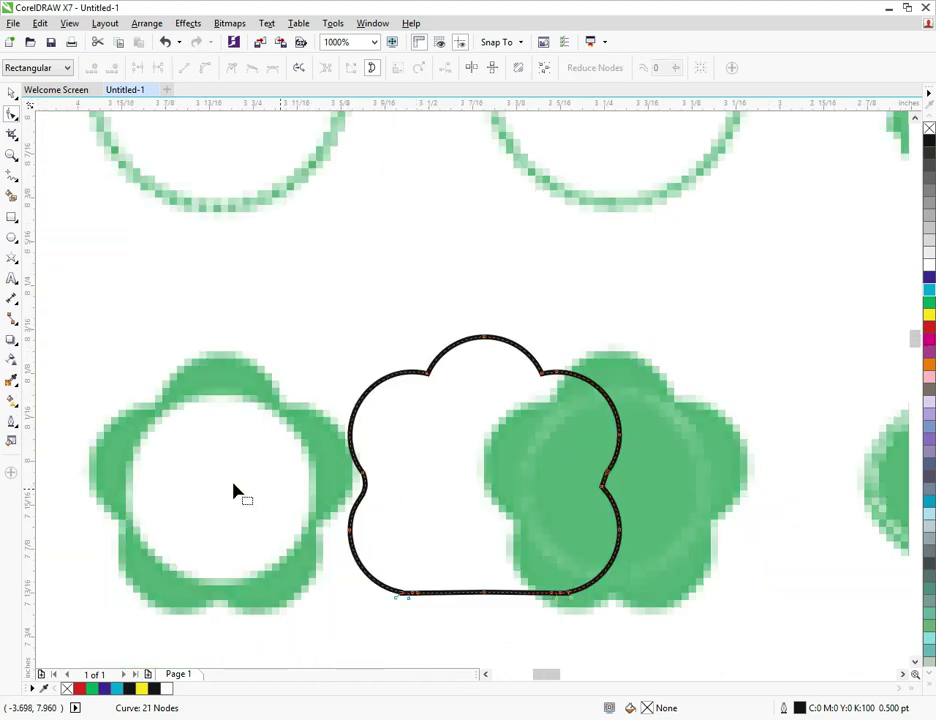
scroll(428, 495, down, 2)
scroll(456, 492, down, 1)
scroll(384, 484, up, 4)
scroll(524, 356, down, 2)
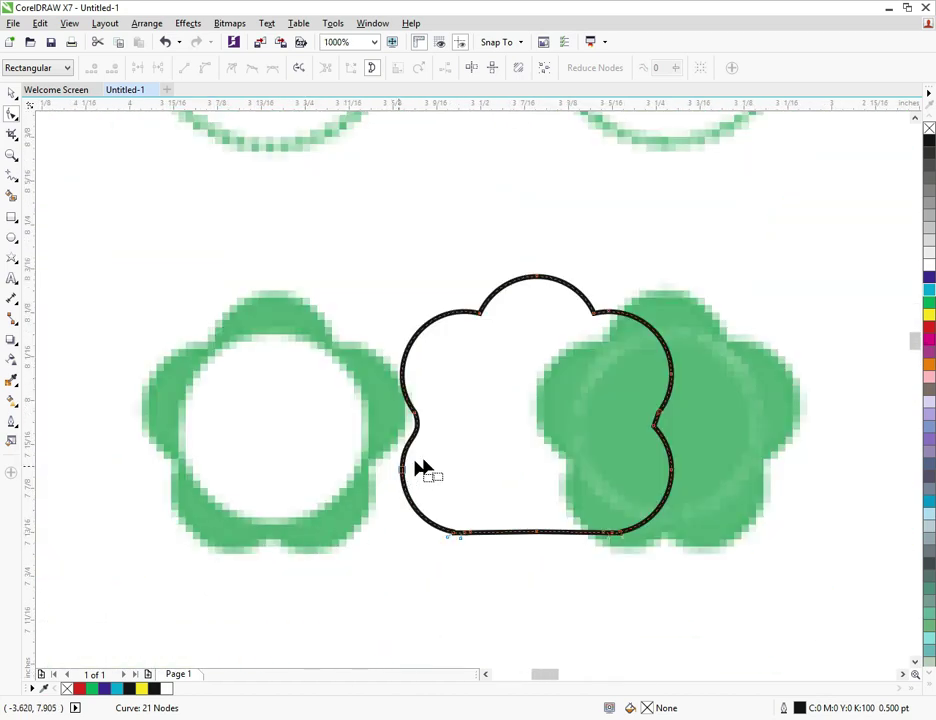
key(plus)
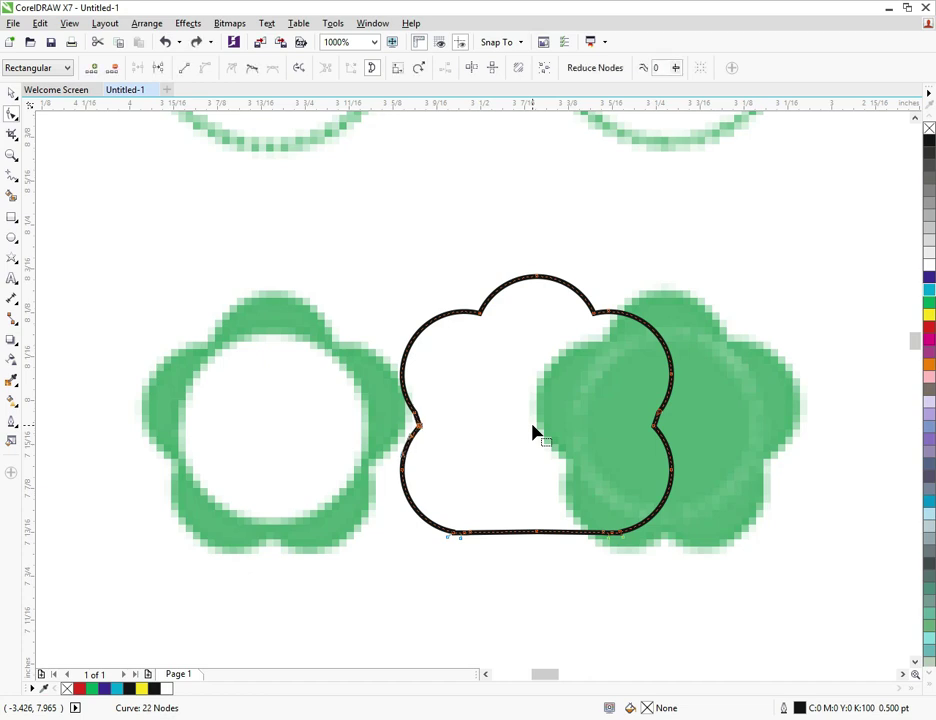
Convert the node just above the left notch to a smooth node.
scroll(425, 432, up, 2)
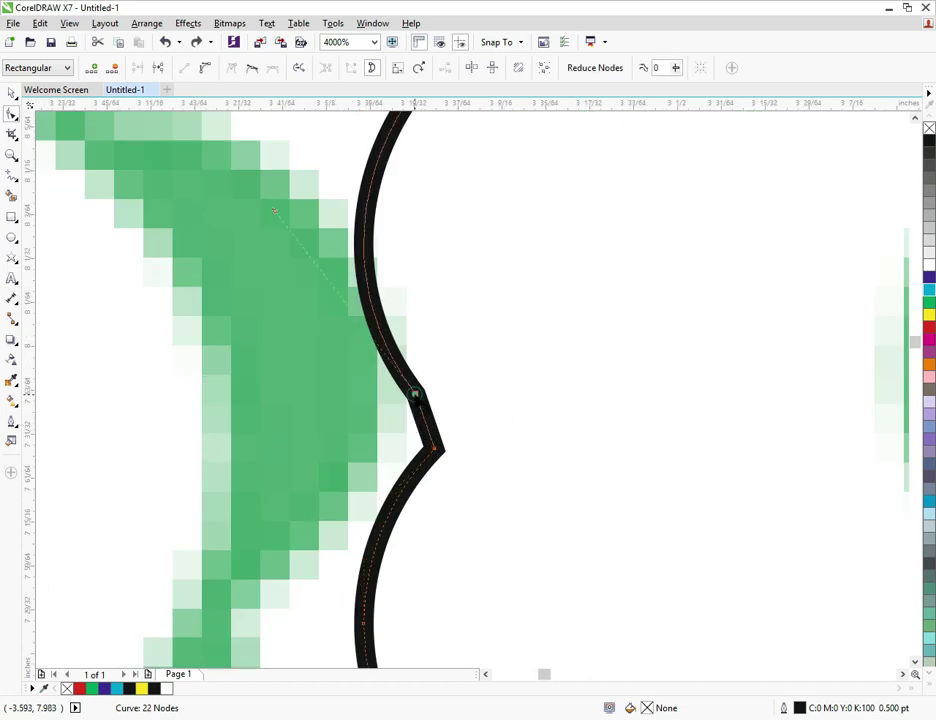
scroll(400, 412, up, 2)
scroll(424, 495, down, 1)
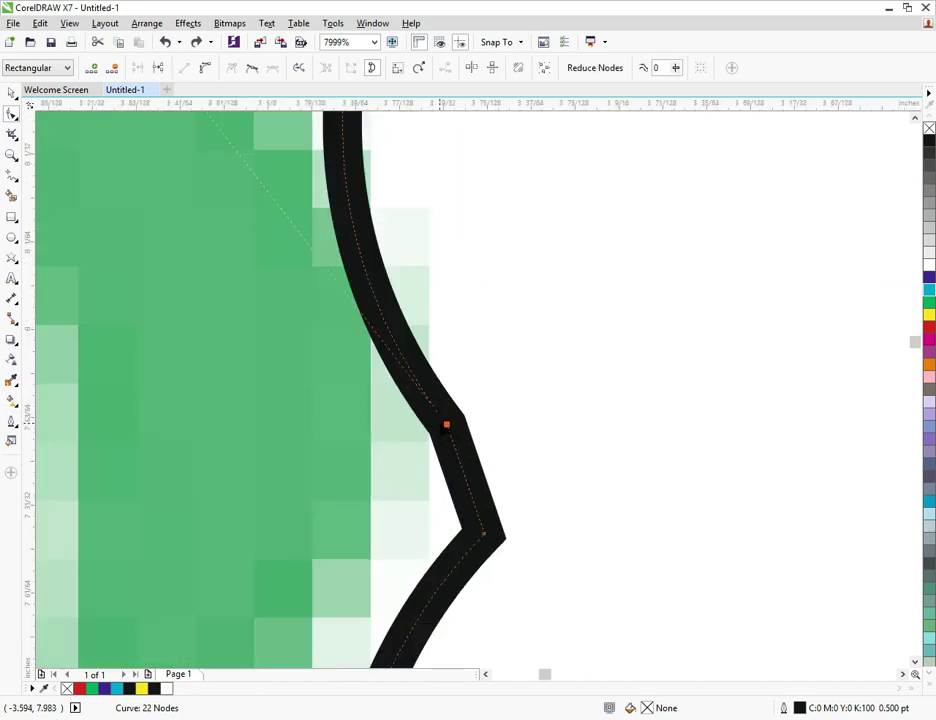
click(251, 69)
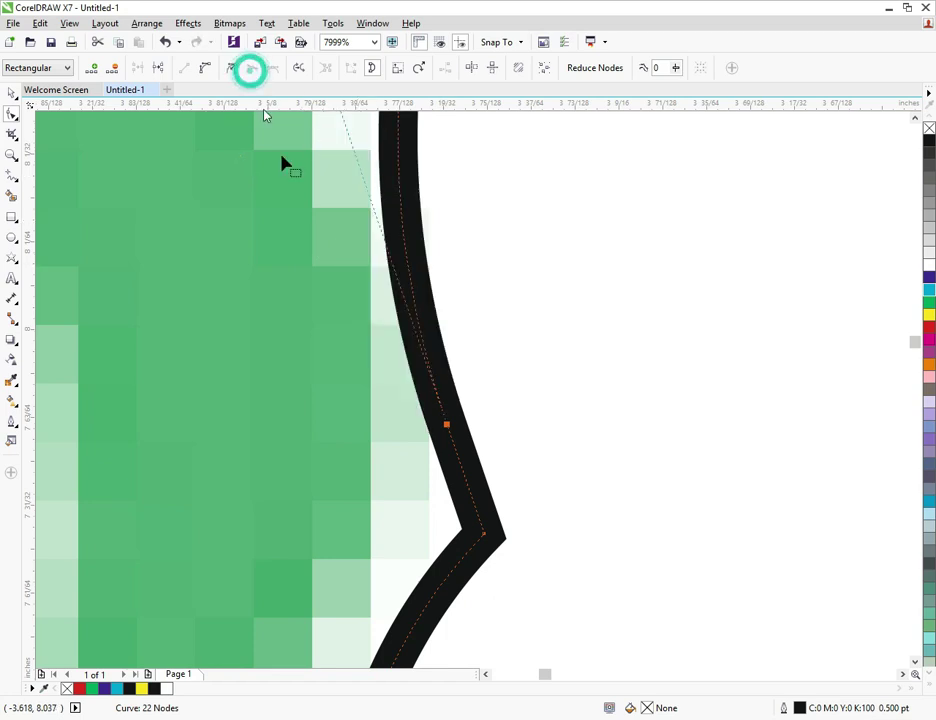
scroll(355, 393, down, 3)
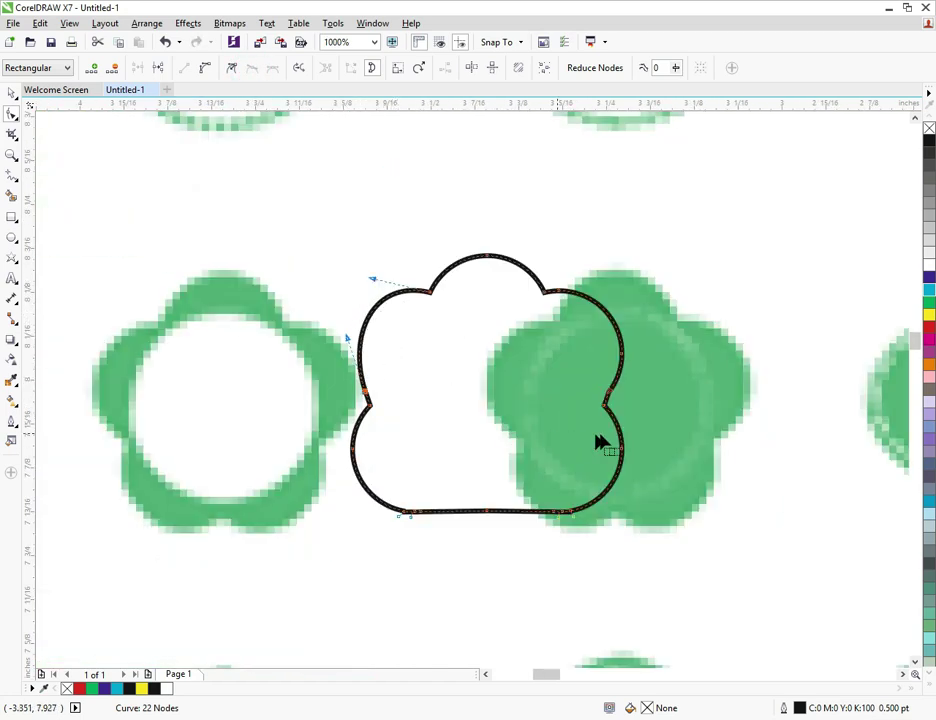
Convert the node just above the right notch to a smooth node.
scroll(598, 443, up, 1)
click(596, 390)
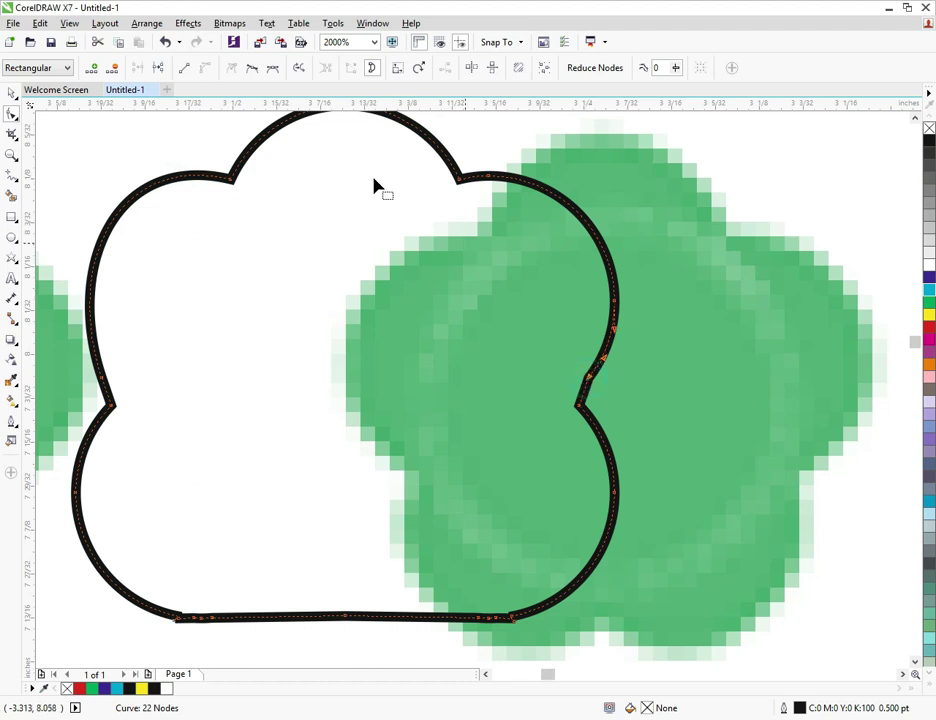
click(254, 69)
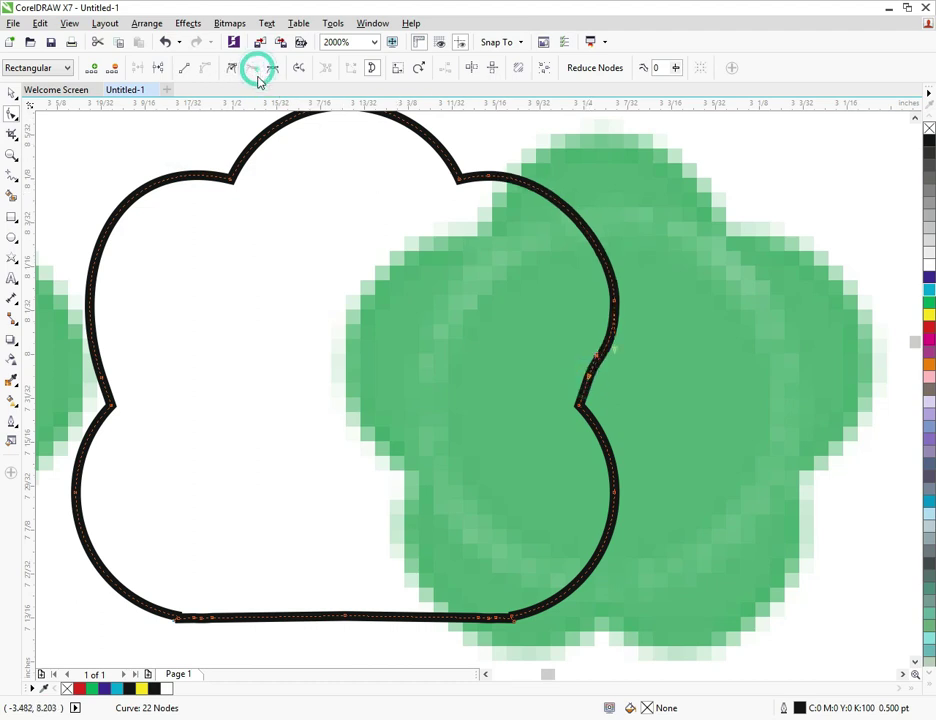
click(484, 343)
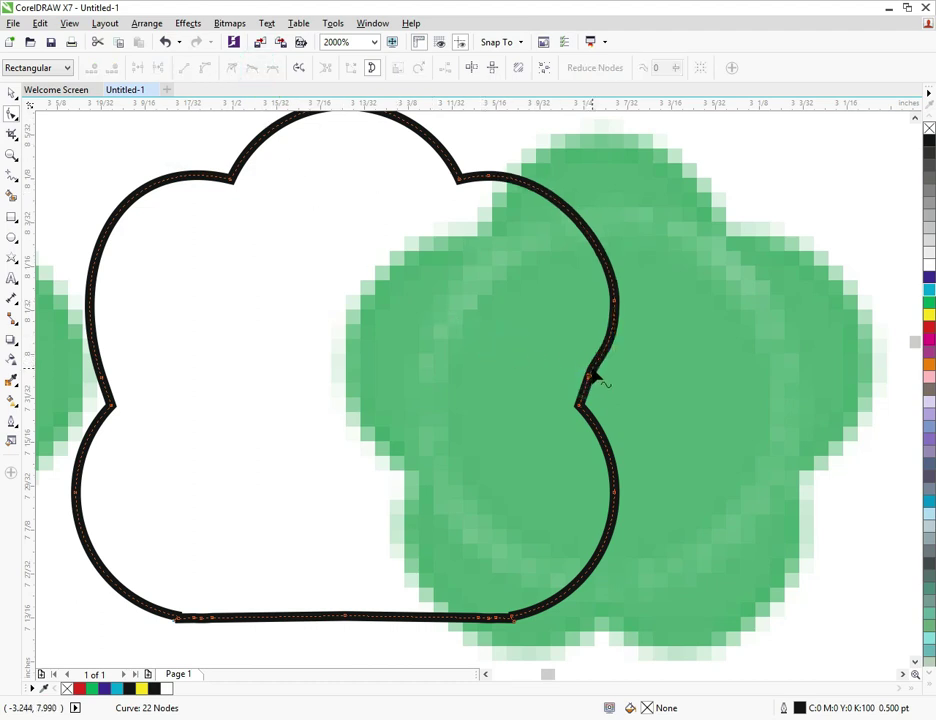
Delete the outermost node of the upper right petal.
scroll(627, 334, up, 2)
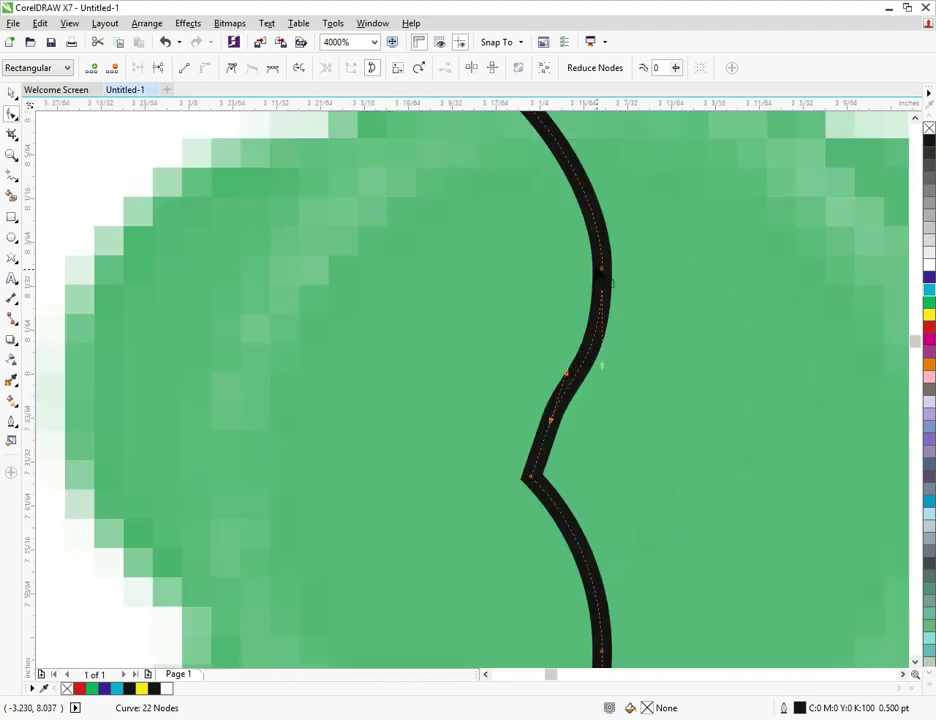
double_click(602, 270)
scroll(585, 359, down, 4)
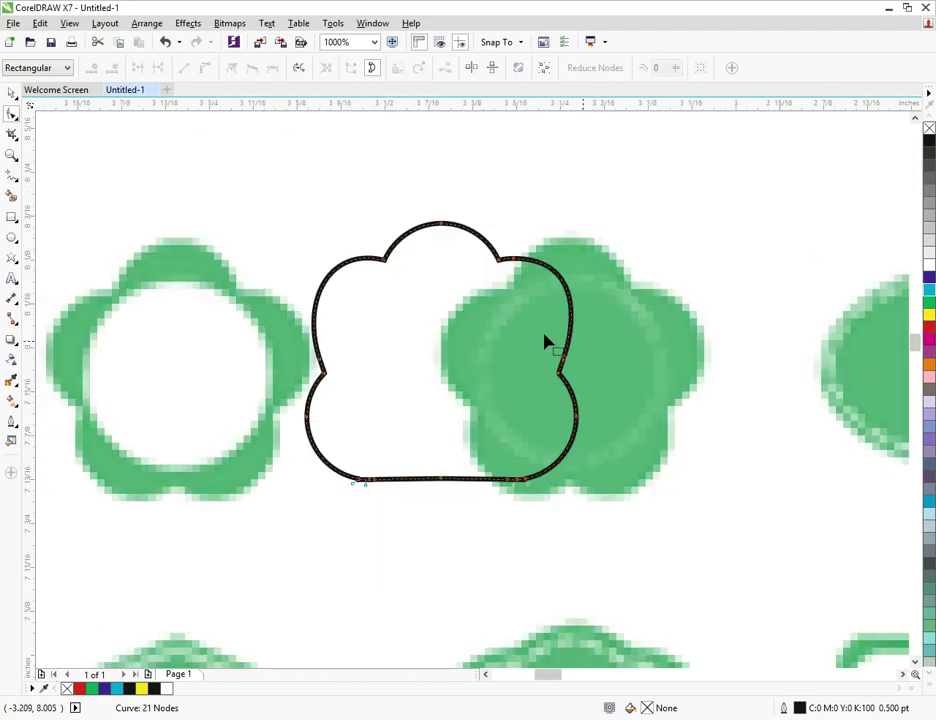
Delete the cluster of extra nodes where the lower left petal meets the flat base.
scroll(357, 490, up, 4)
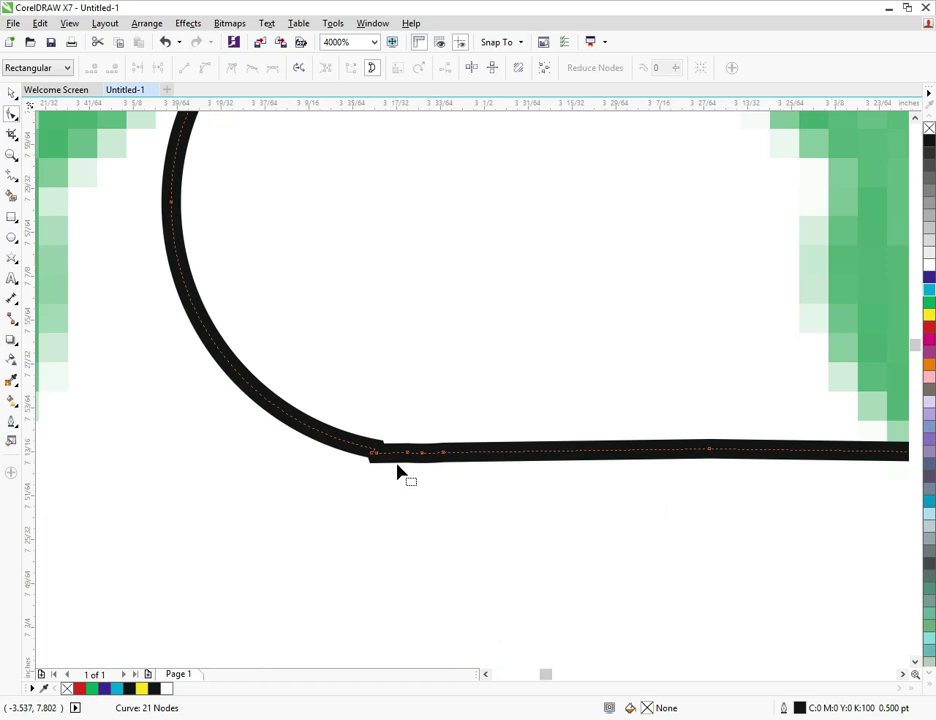
double_click(371, 455)
scroll(680, 476, down, 5)
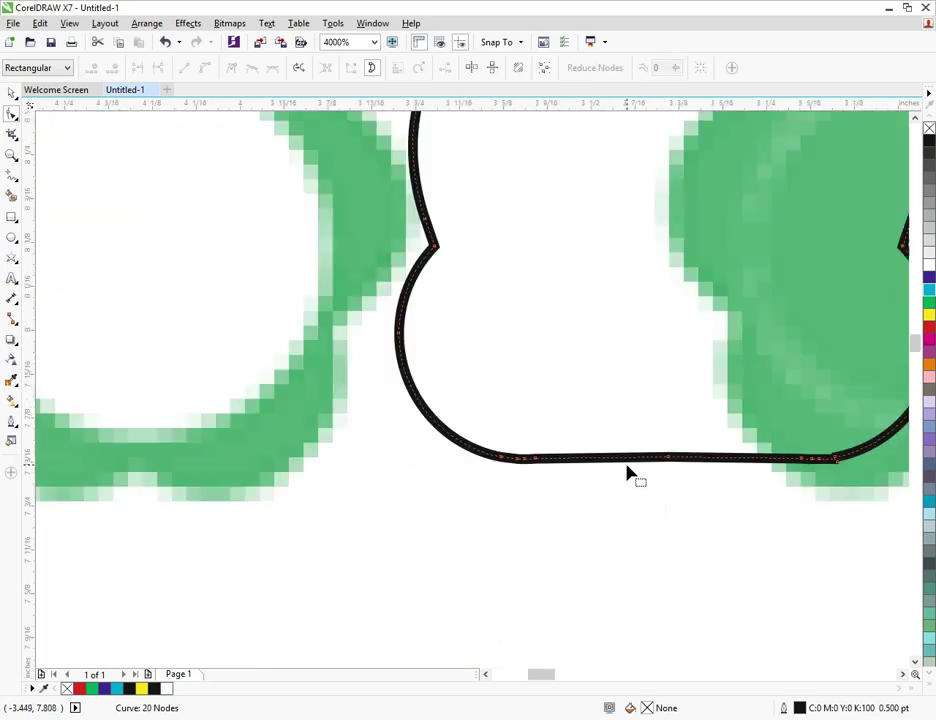
scroll(652, 480, up, 3)
double_click(513, 452)
double_click(493, 450)
double_click(493, 450)
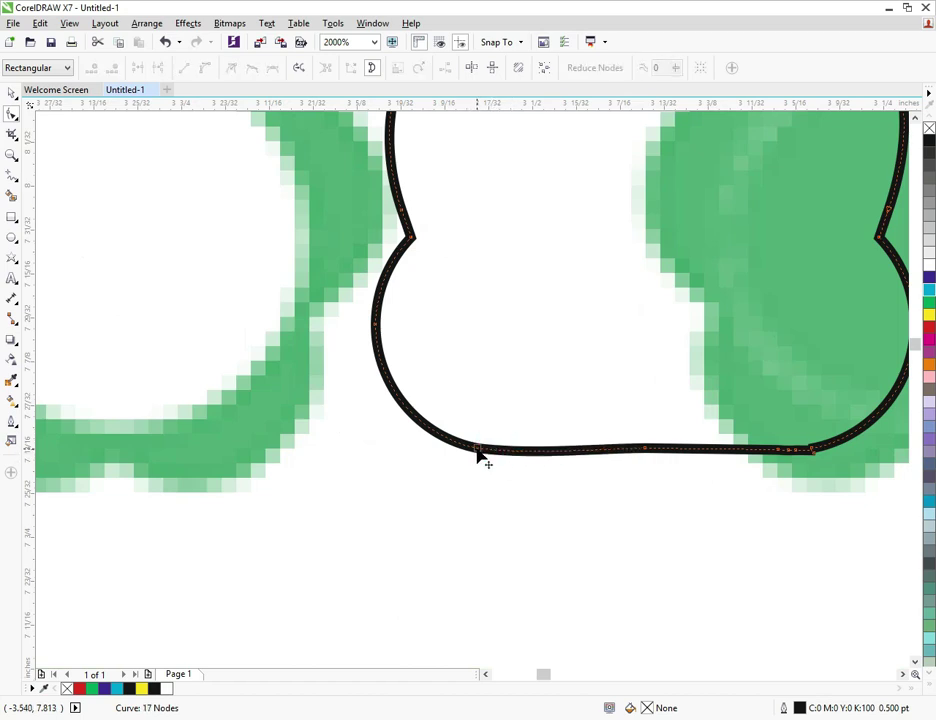
scroll(386, 472, down, 4)
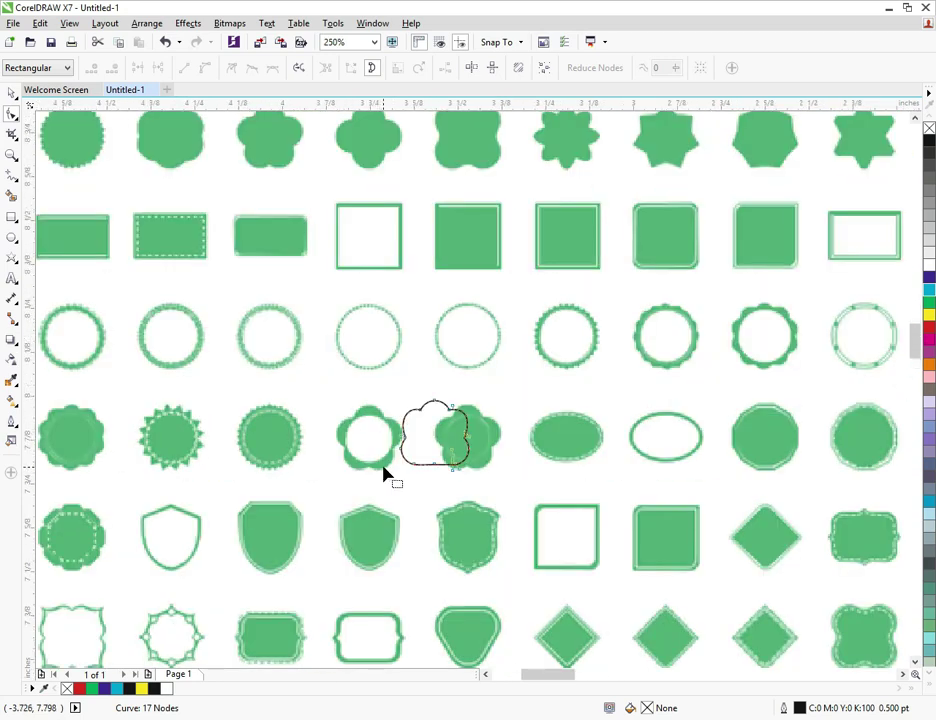
scroll(390, 470, up, 2)
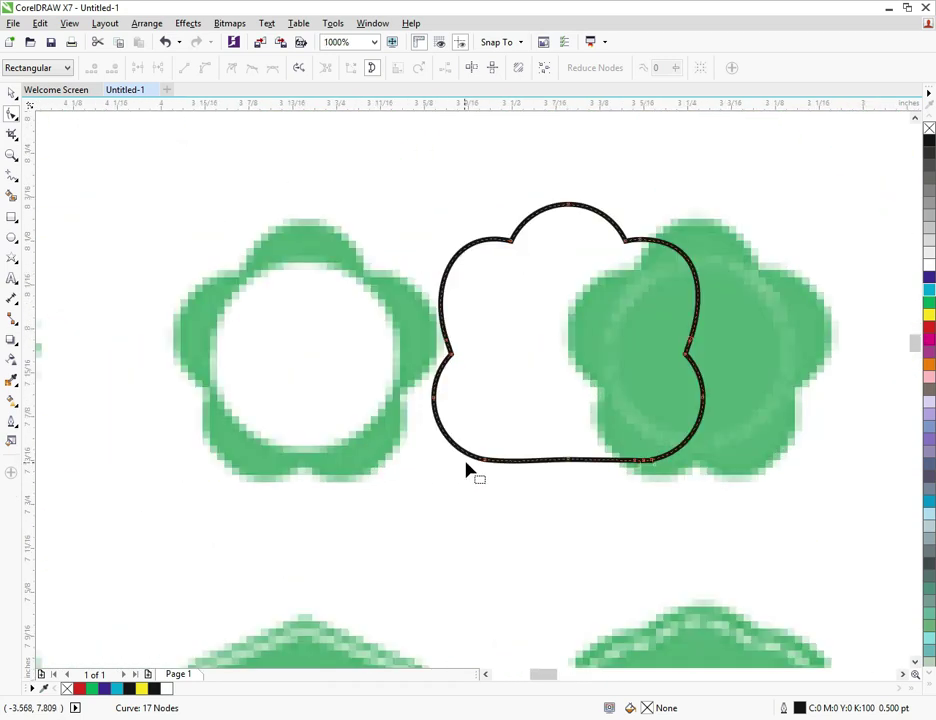
double_click(483, 461)
Delete the cluster of extra nodes where the lower right petal meets the flat base.
double_click(641, 464)
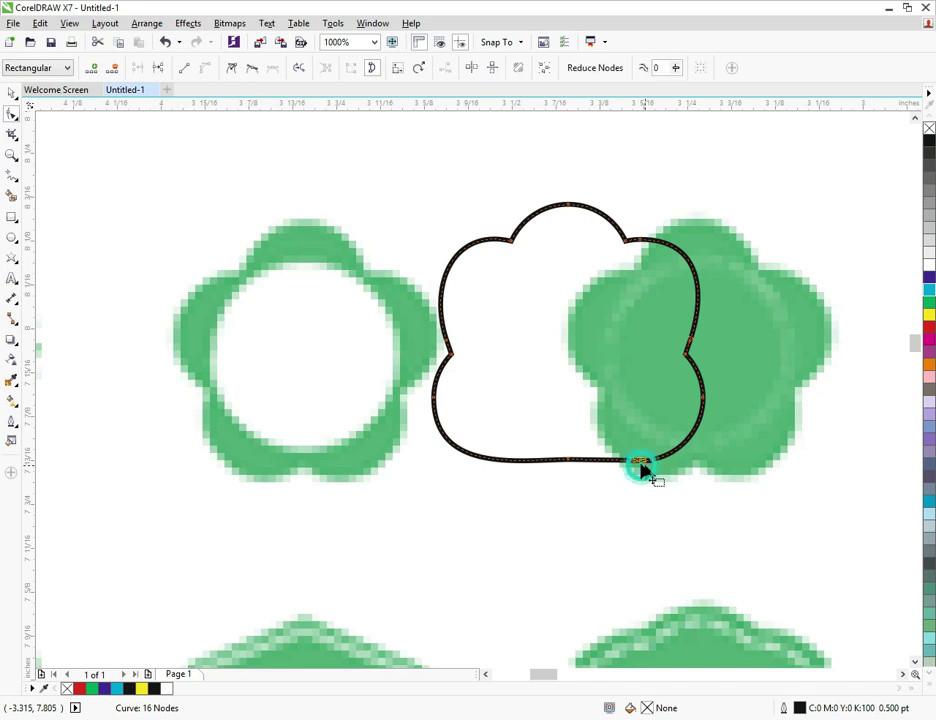
double_click(637, 462)
double_click(644, 462)
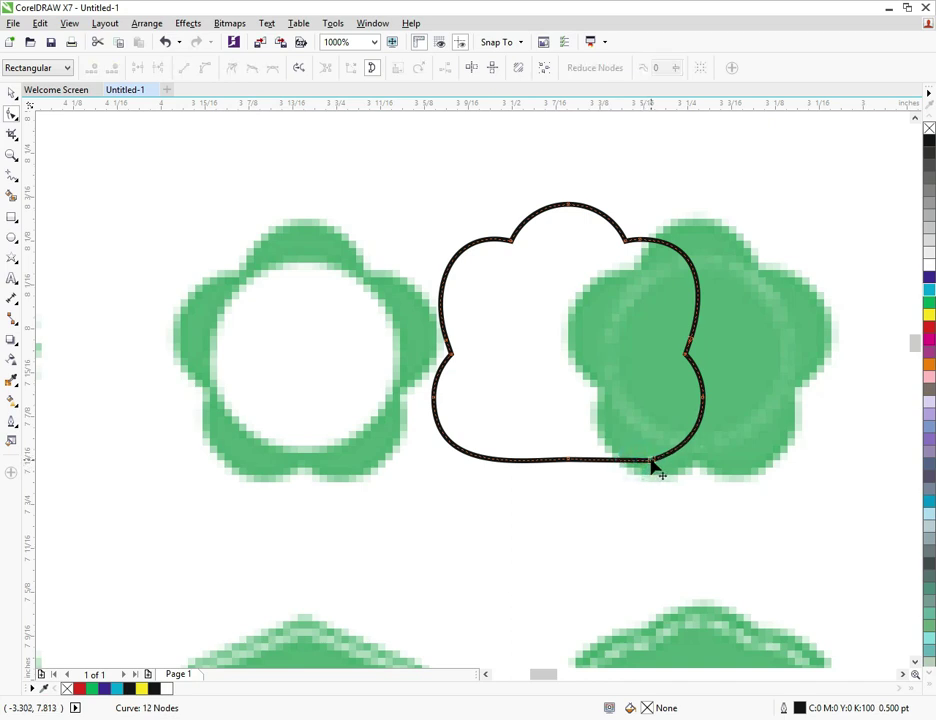
double_click(631, 463)
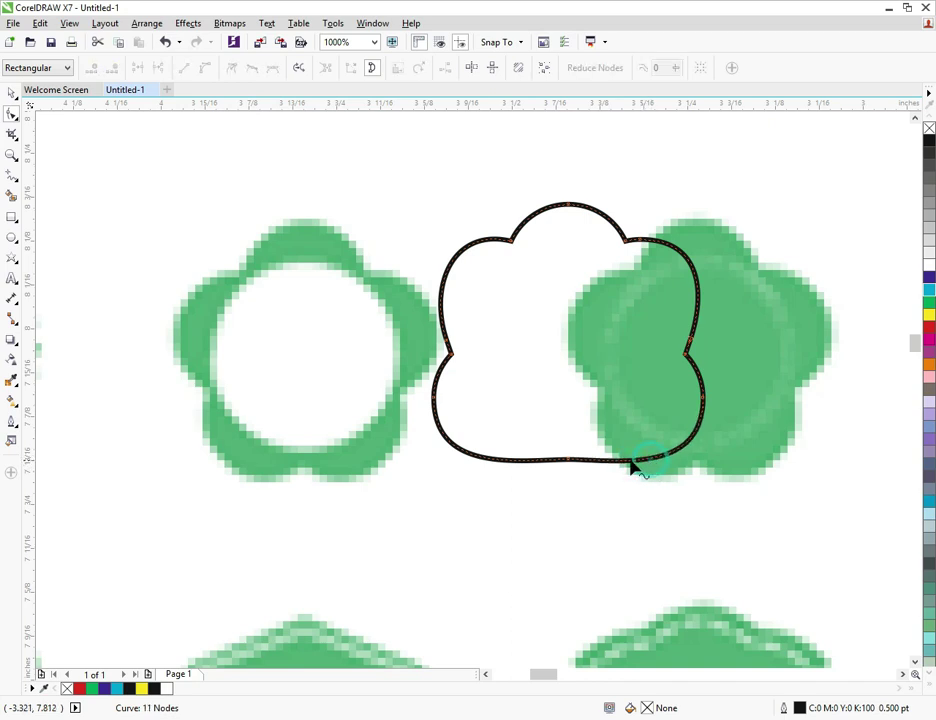
Bend the flat base into two rounded petals with the bottom centre node's handles, and delete the top petal's crown node.
click(704, 400)
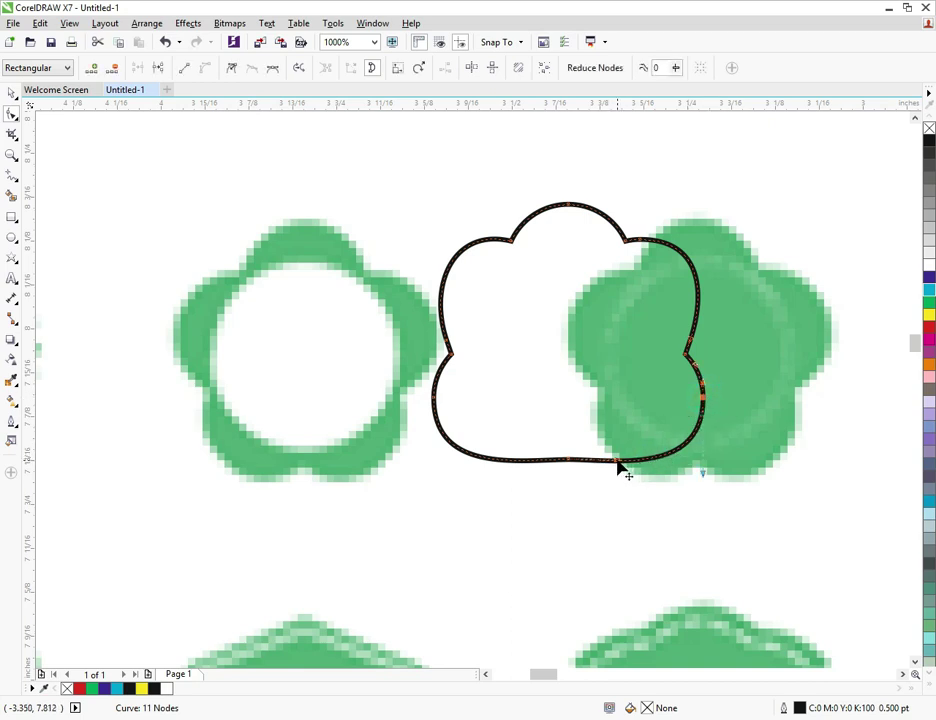
click(569, 461)
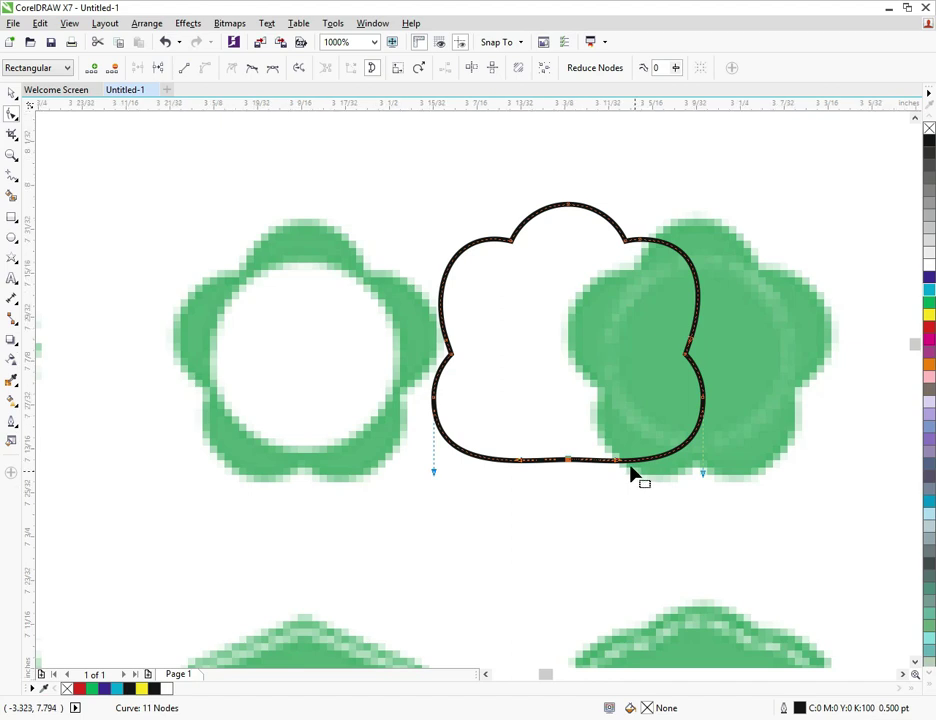
scroll(575, 470, up, 2)
drag(569, 447, 572, 614)
scroll(568, 451, down, 2)
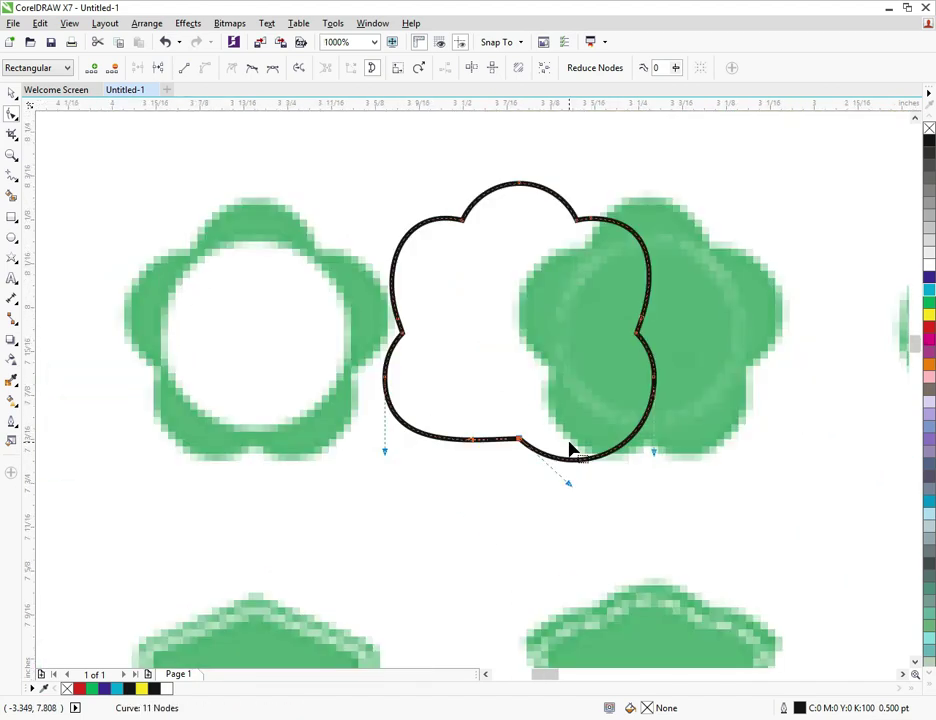
drag(472, 443, 472, 493)
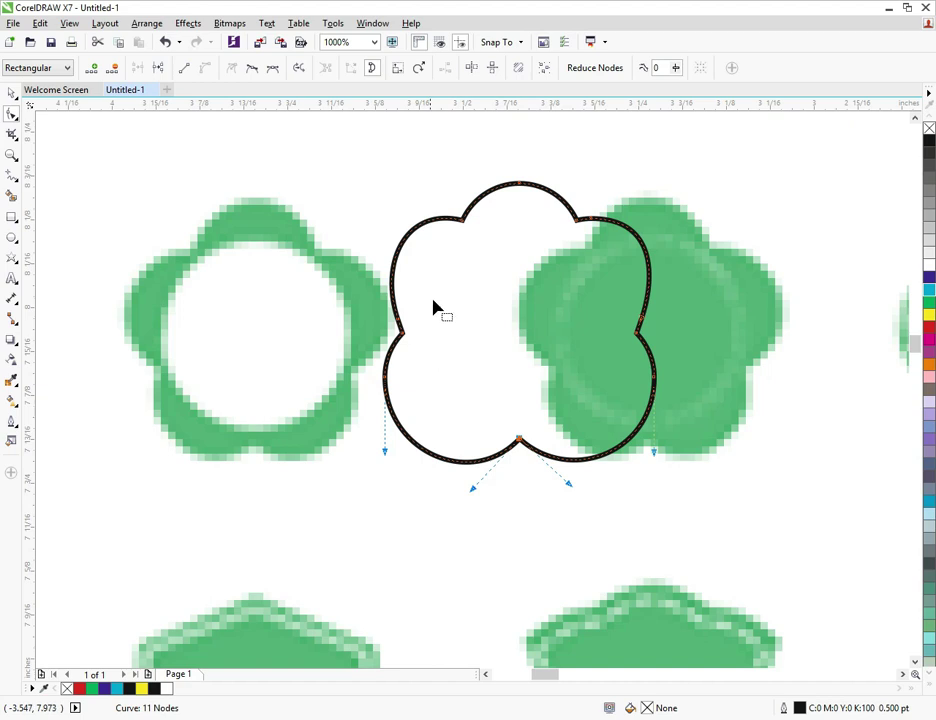
double_click(520, 186)
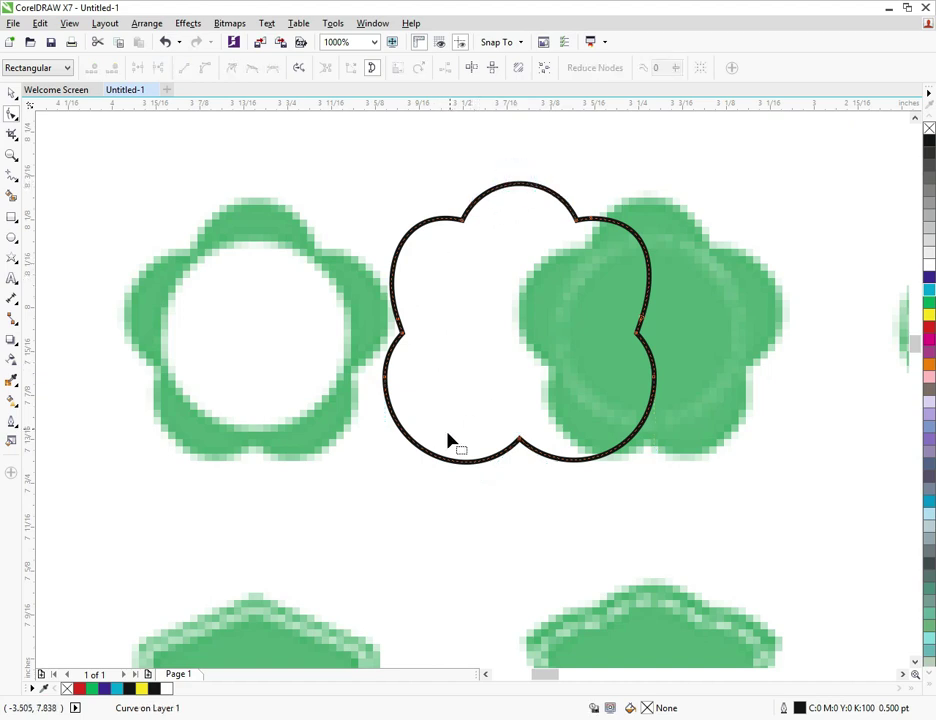
Raise the bottom centre node's two handles to make both lower petals of the flower shallower.
click(486, 451)
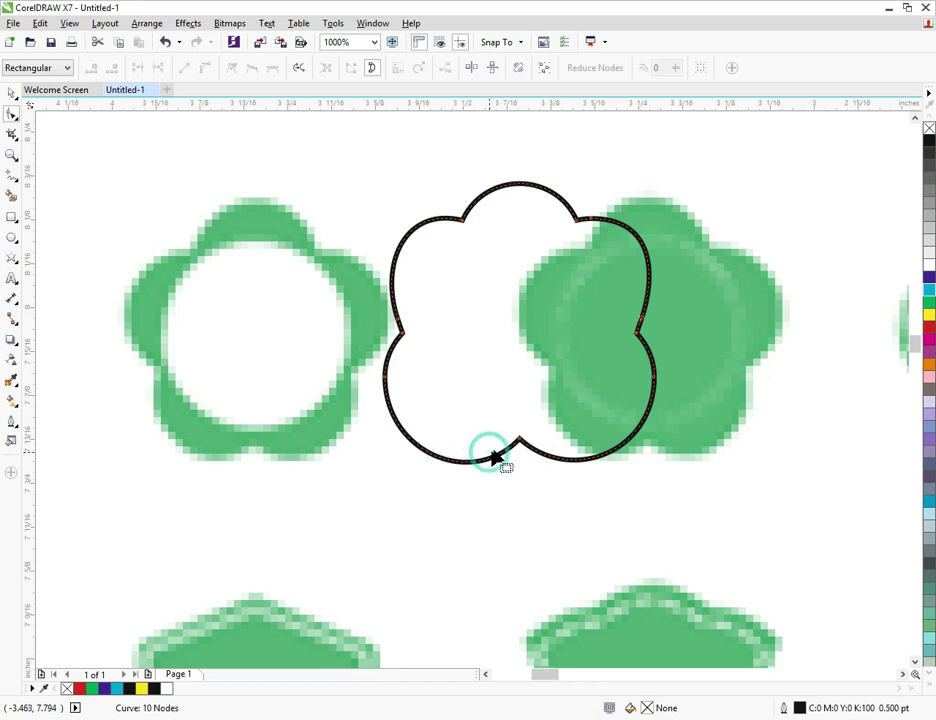
scroll(493, 494, up, 1)
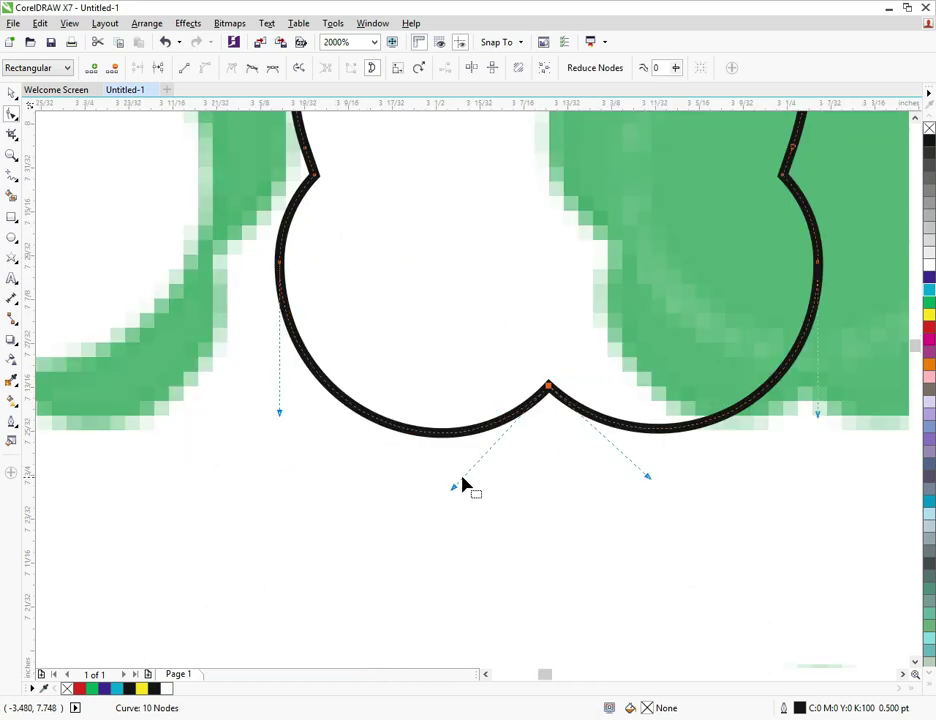
drag(455, 489, 463, 464)
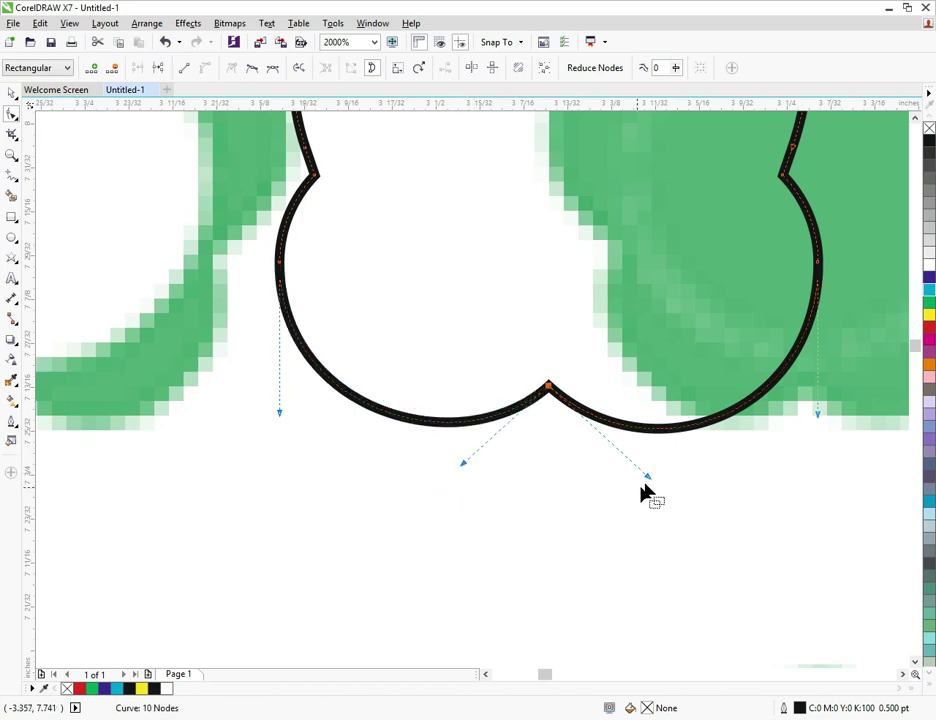
drag(648, 477, 650, 455)
Add a horizontal guideline just below the flower outline and align both handles of the bottom centre node to it.
drag(503, 104, 504, 472)
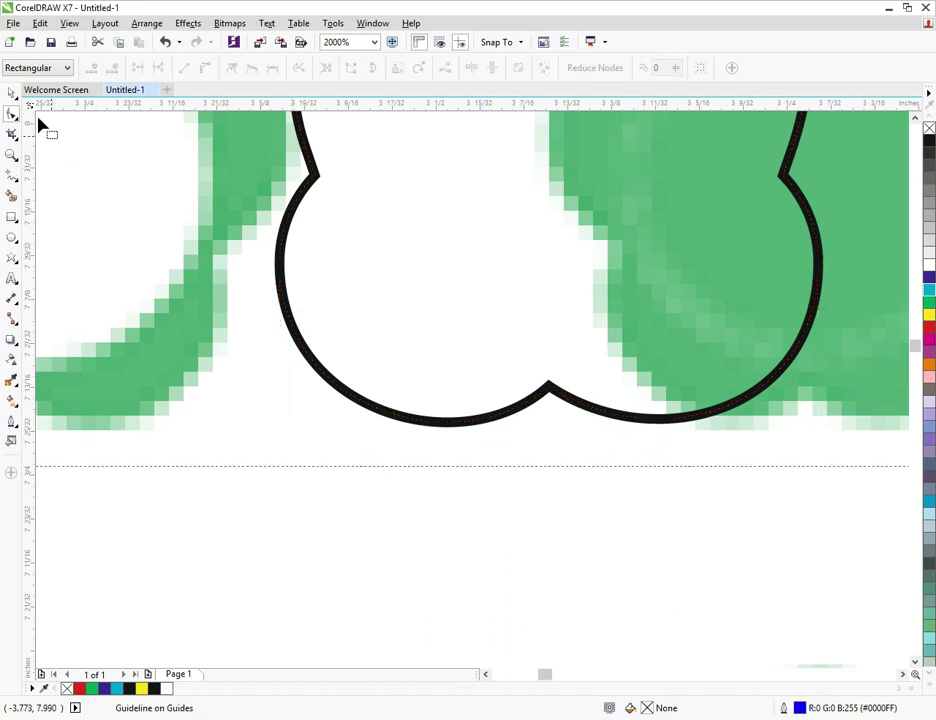
click(549, 390)
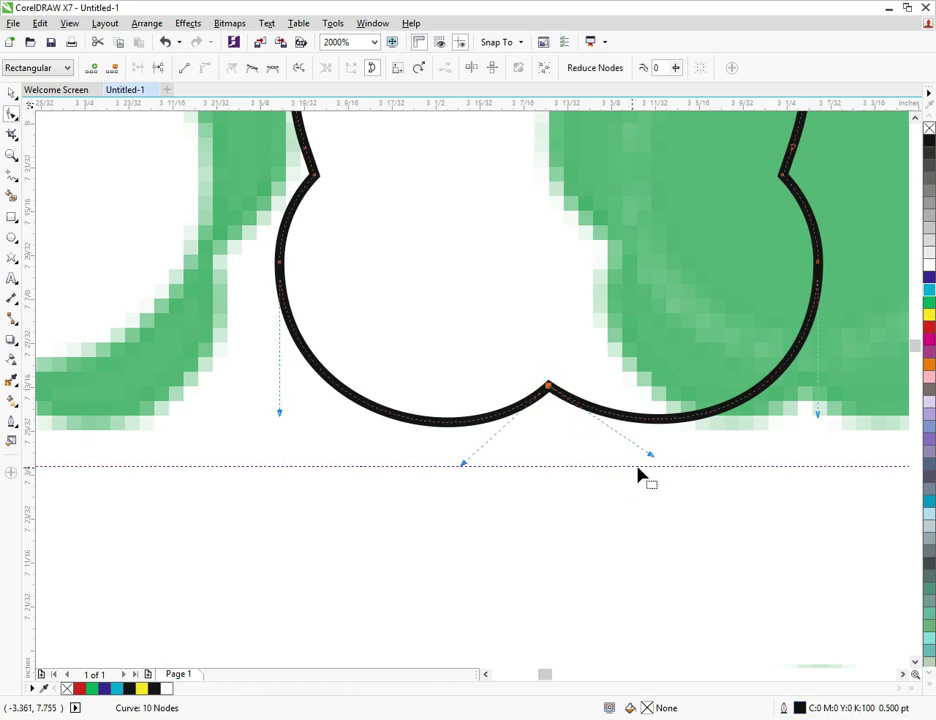
scroll(650, 462, up, 5)
drag(681, 369, 691, 454)
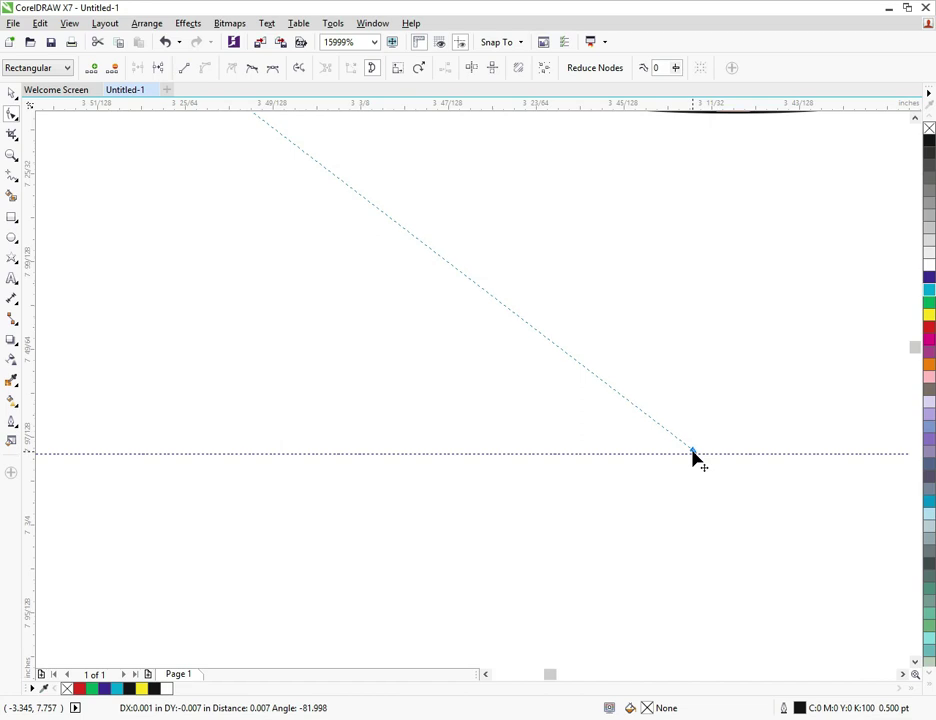
scroll(640, 425, down, 3)
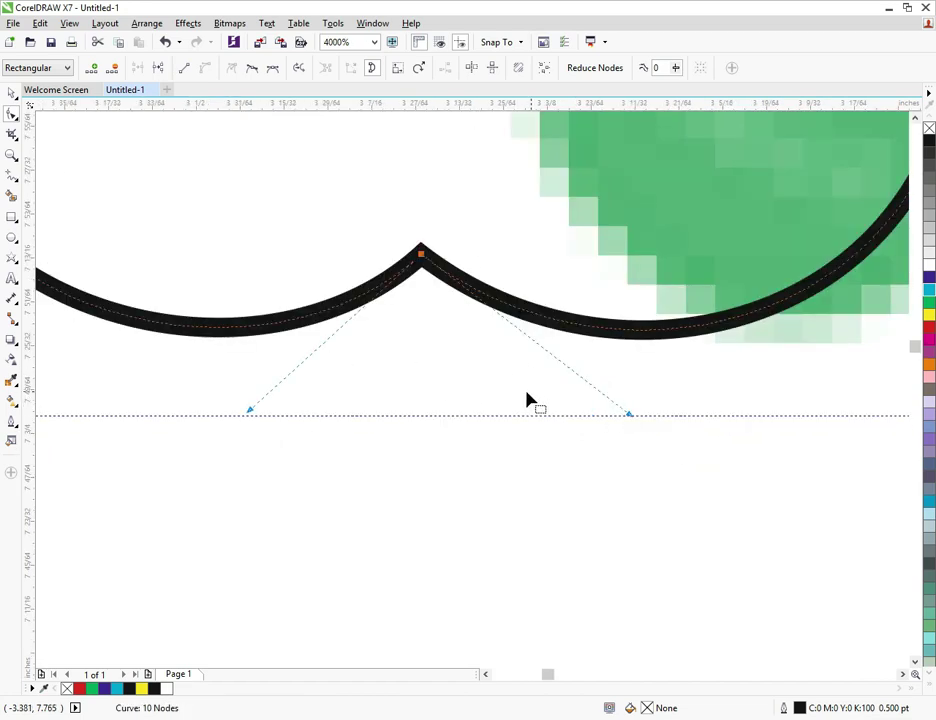
scroll(246, 415, up, 2)
click(251, 412)
drag(251, 412, 240, 428)
scroll(395, 455, down, 3)
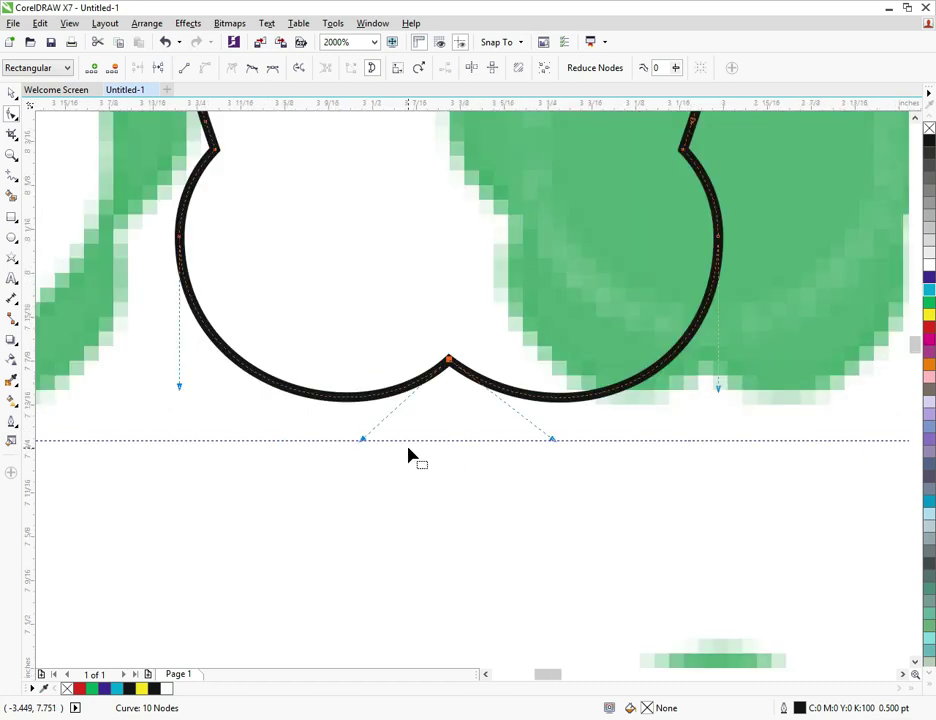
scroll(409, 453, down, 2)
scroll(570, 347, up, 3)
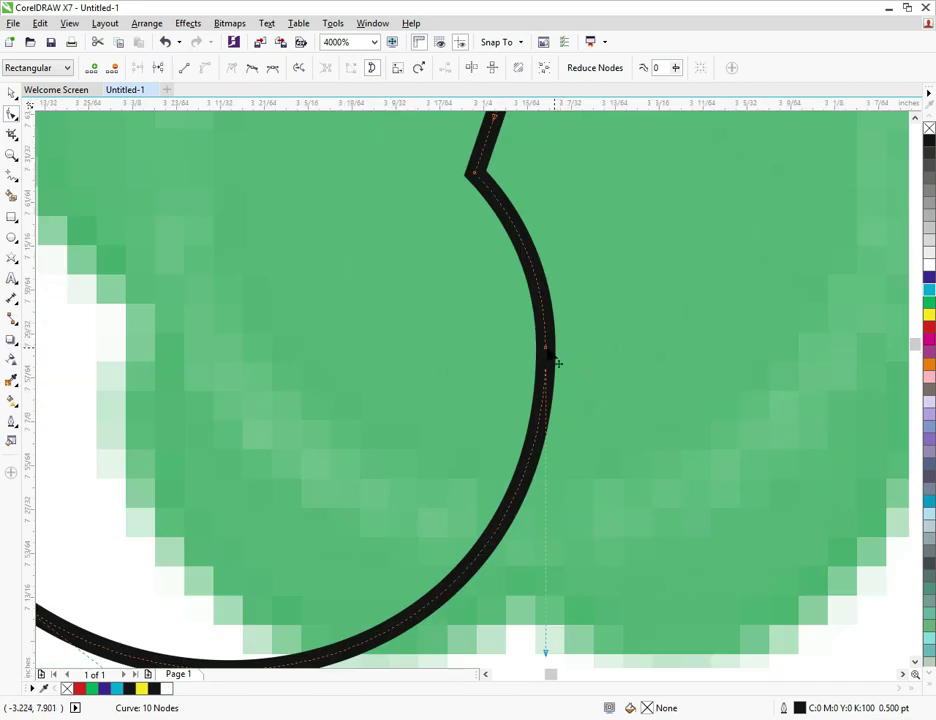
scroll(553, 352, down, 2)
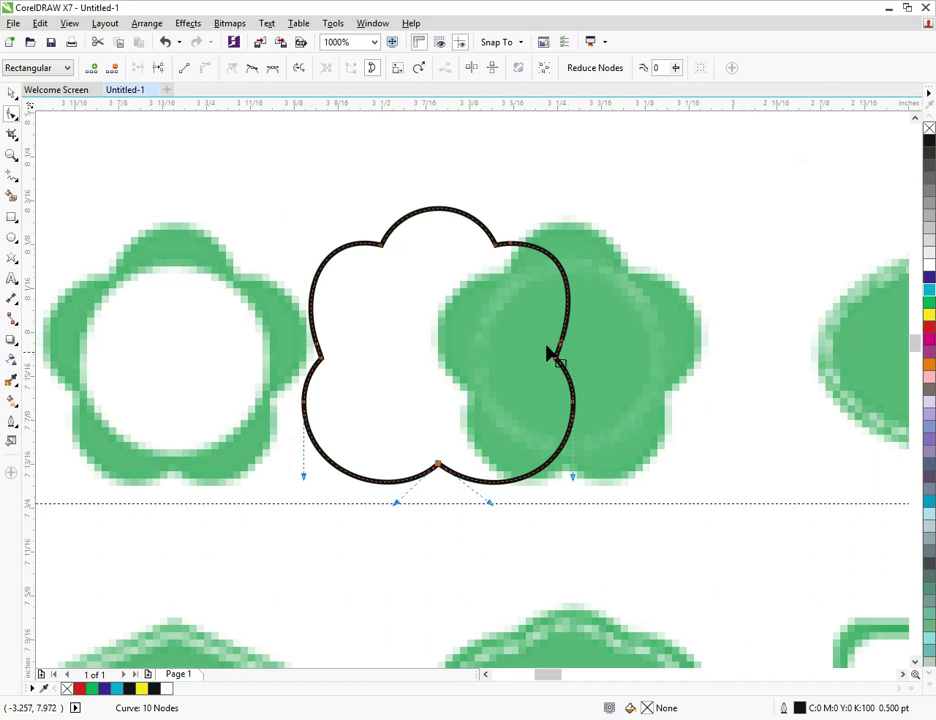
Bend the top petal's curve upward to make the petal taller.
click(428, 214)
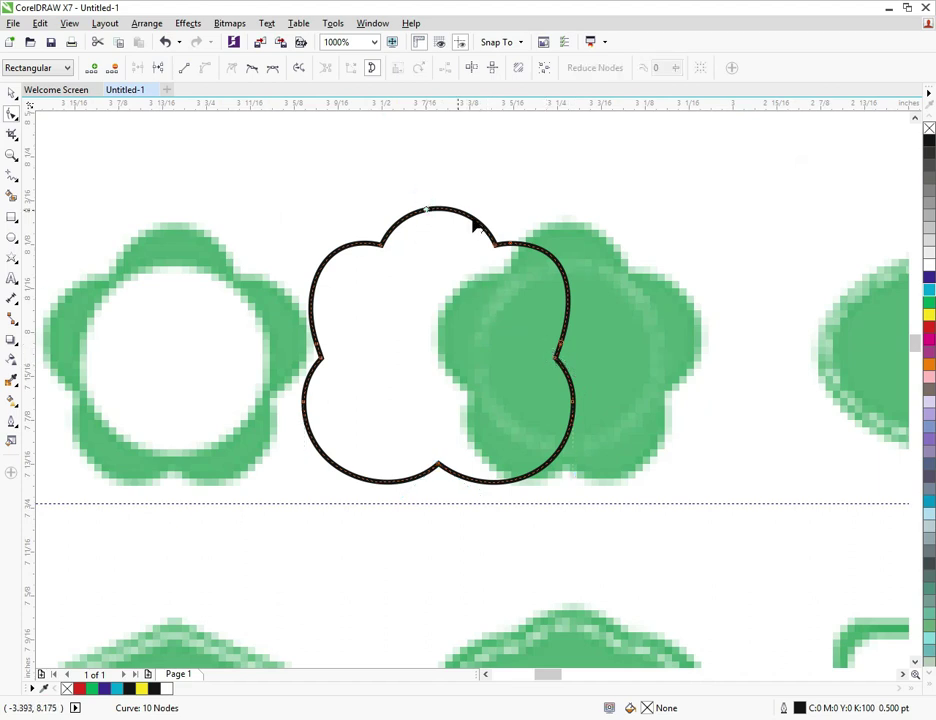
click(440, 214)
scroll(440, 214, up, 2)
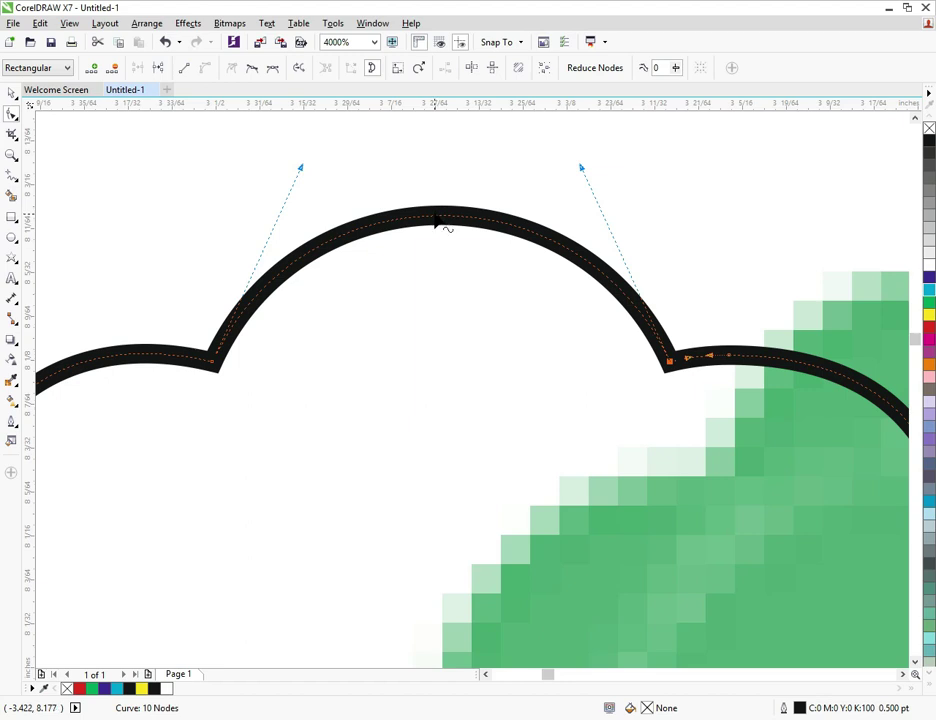
drag(434, 216, 438, 180)
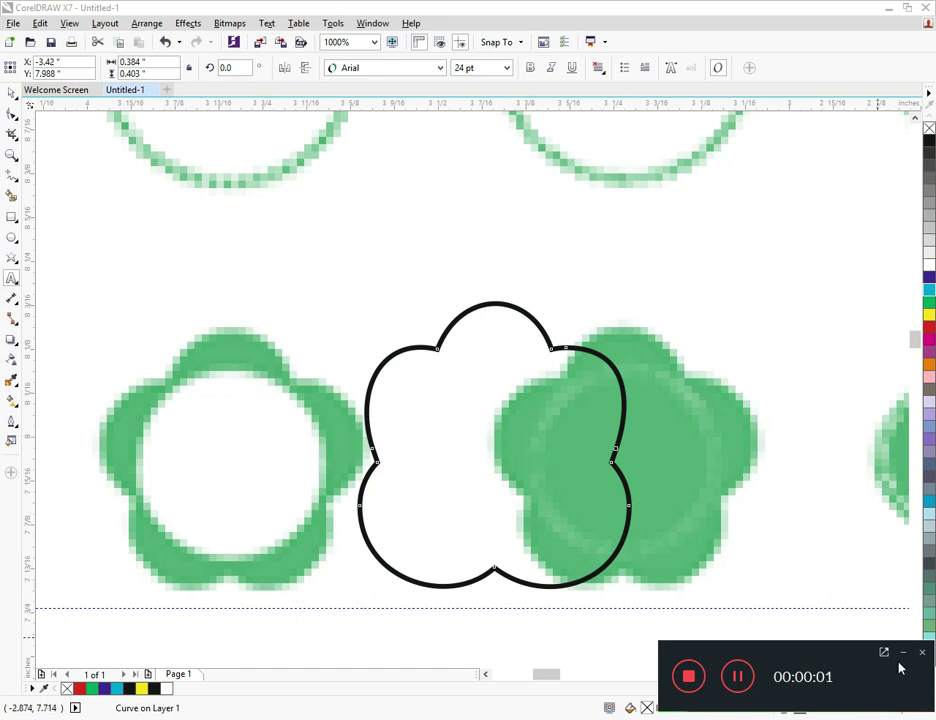
Move the flower outline onto the solid green reference flower so their top petals align.
click(903, 655)
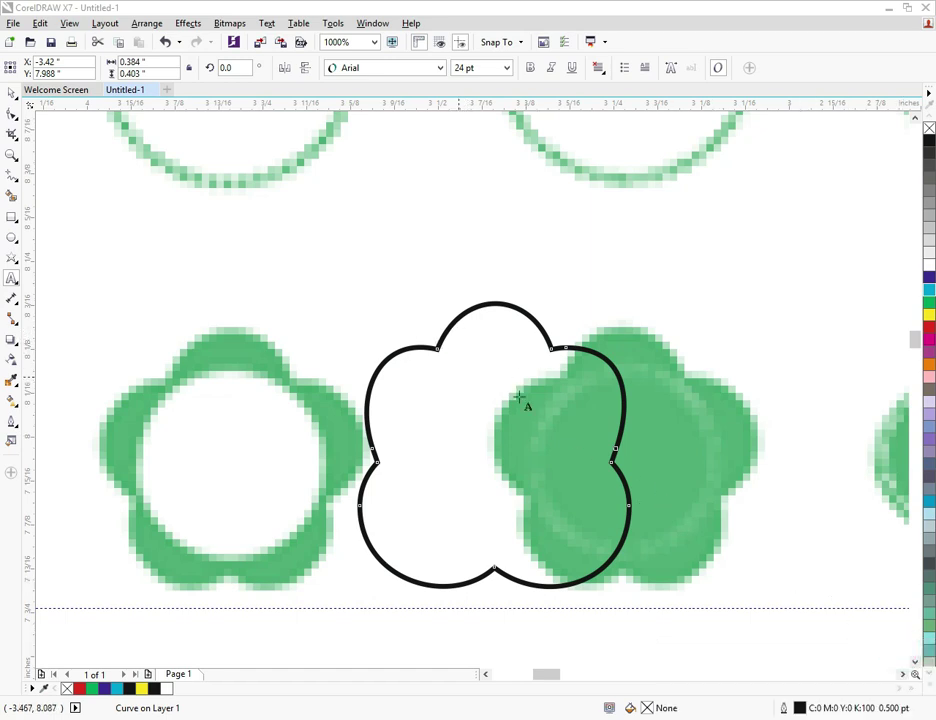
click(10, 115)
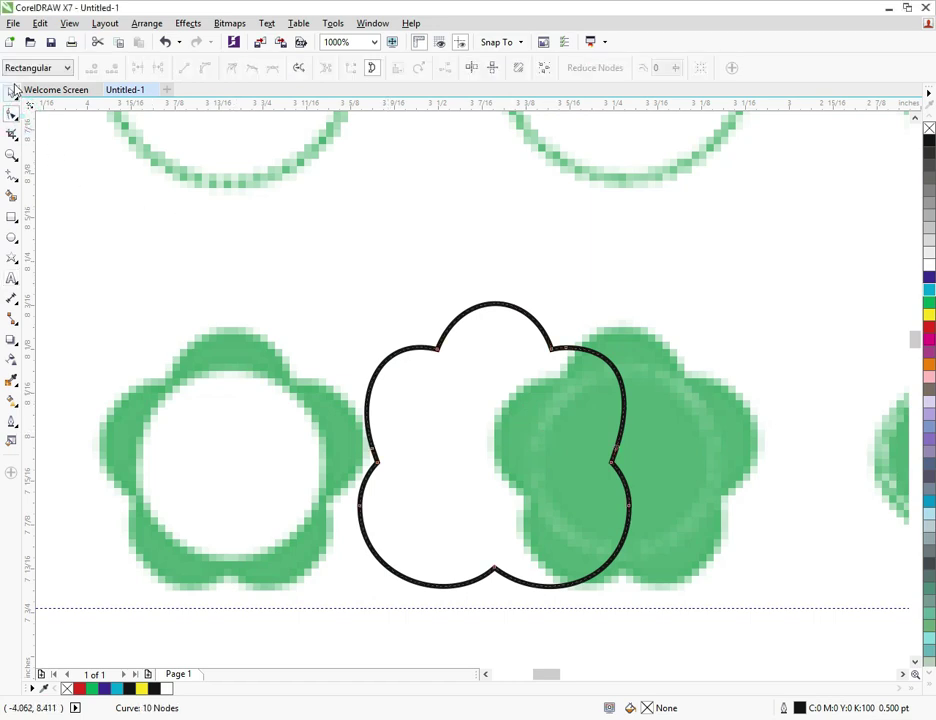
click(12, 93)
drag(500, 449, 631, 474)
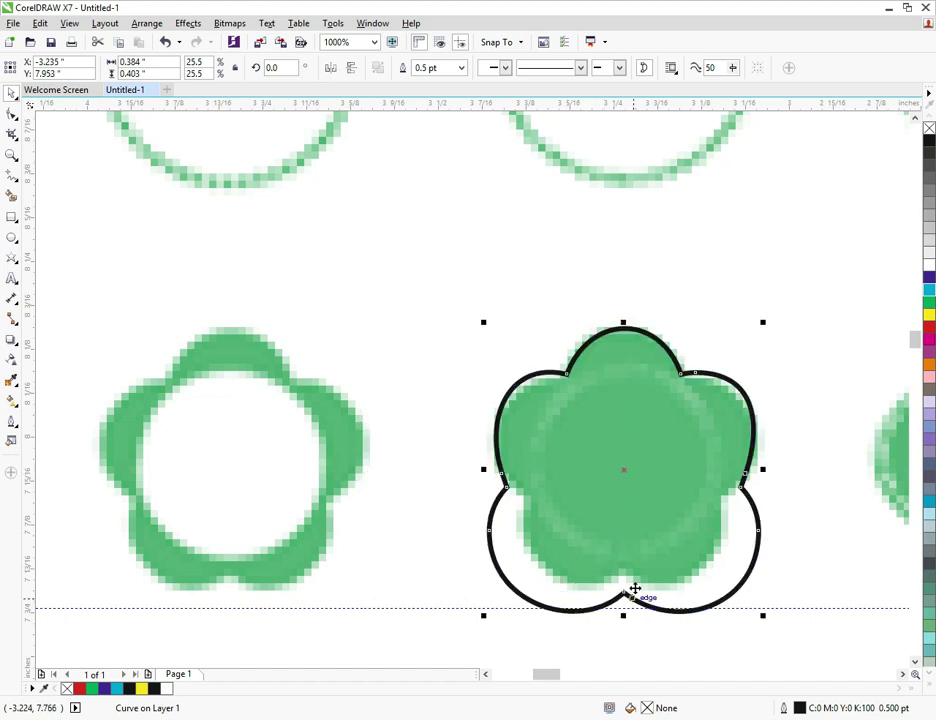
Move the right notch node inward onto the reference flower's notch, eliminating the extra node just above it.
click(12, 113)
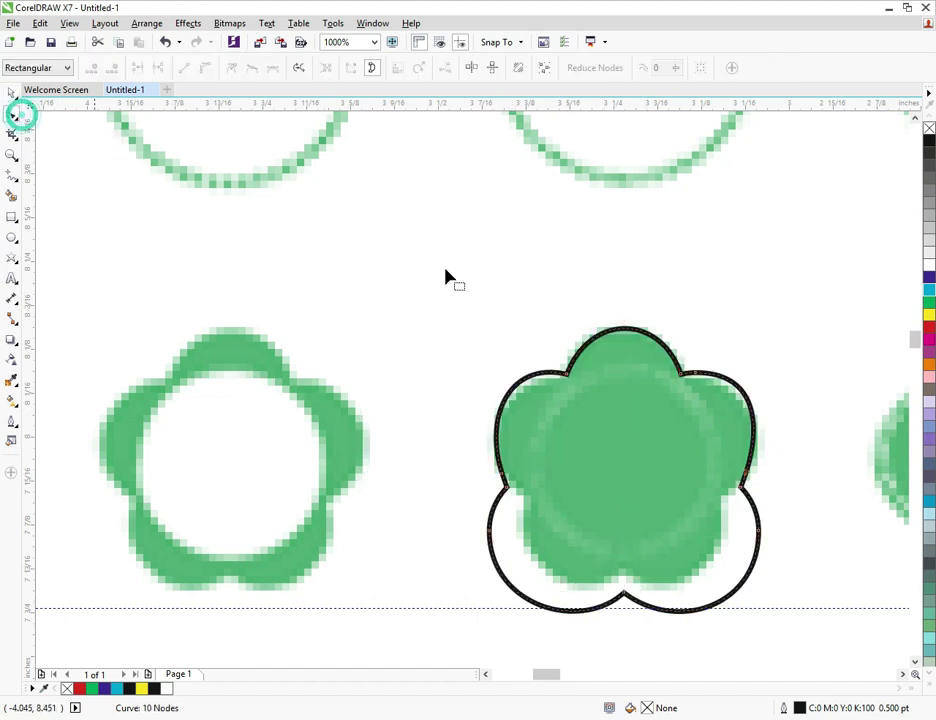
scroll(767, 510, up, 2)
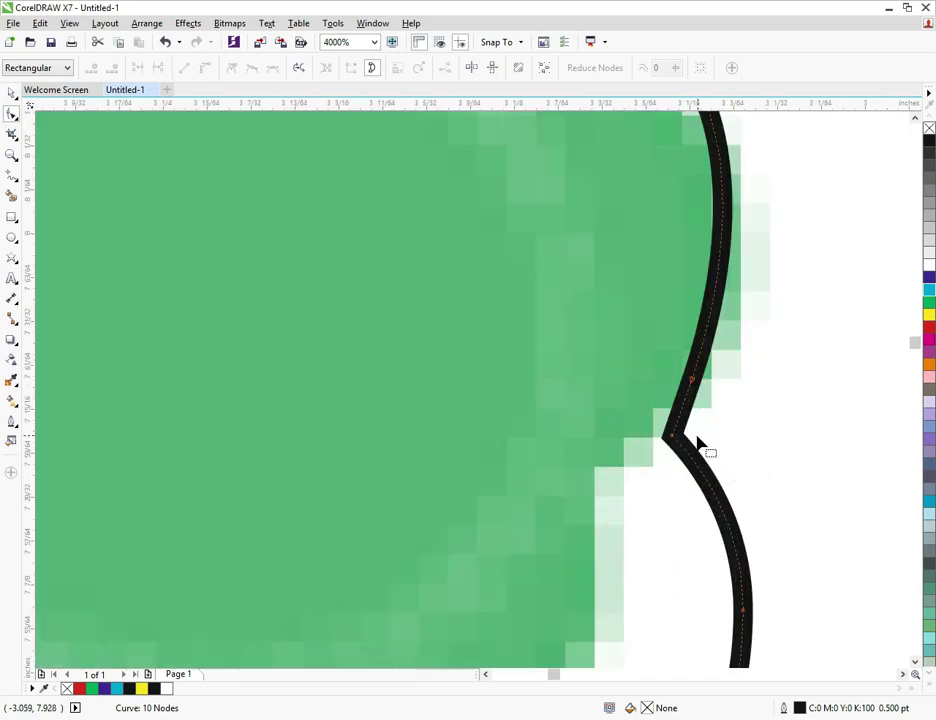
drag(665, 436, 604, 478)
scroll(623, 449, down, 2)
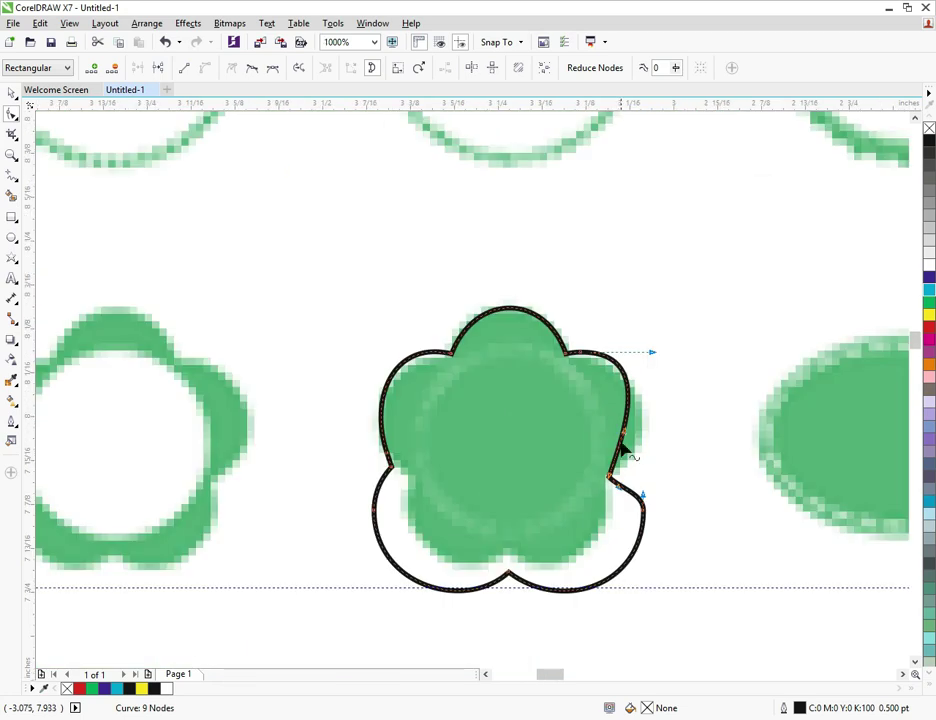
Round the upper right petal with its two curve handles to follow the reference flower's edge.
scroll(614, 378, up, 1)
drag(693, 331, 715, 358)
drag(636, 497, 700, 445)
Delete the lower right petal's outermost node and move the bottom centre node up onto the reference's notch.
scroll(700, 470, down, 5)
scroll(690, 518, up, 3)
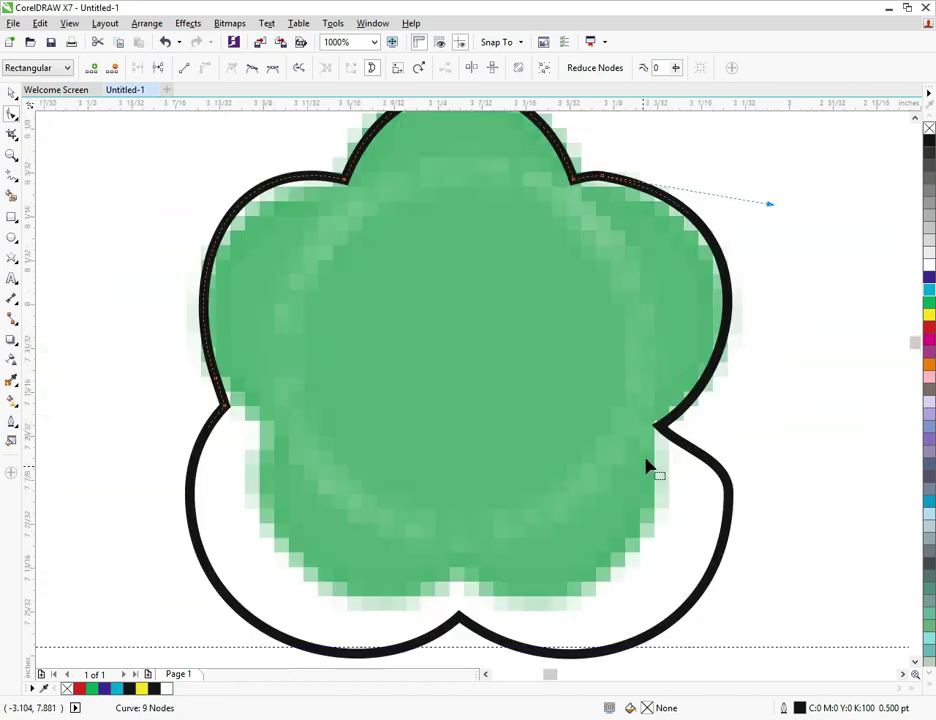
scroll(655, 420, up, 3)
scroll(600, 440, down, 6)
scroll(660, 400, up, 5)
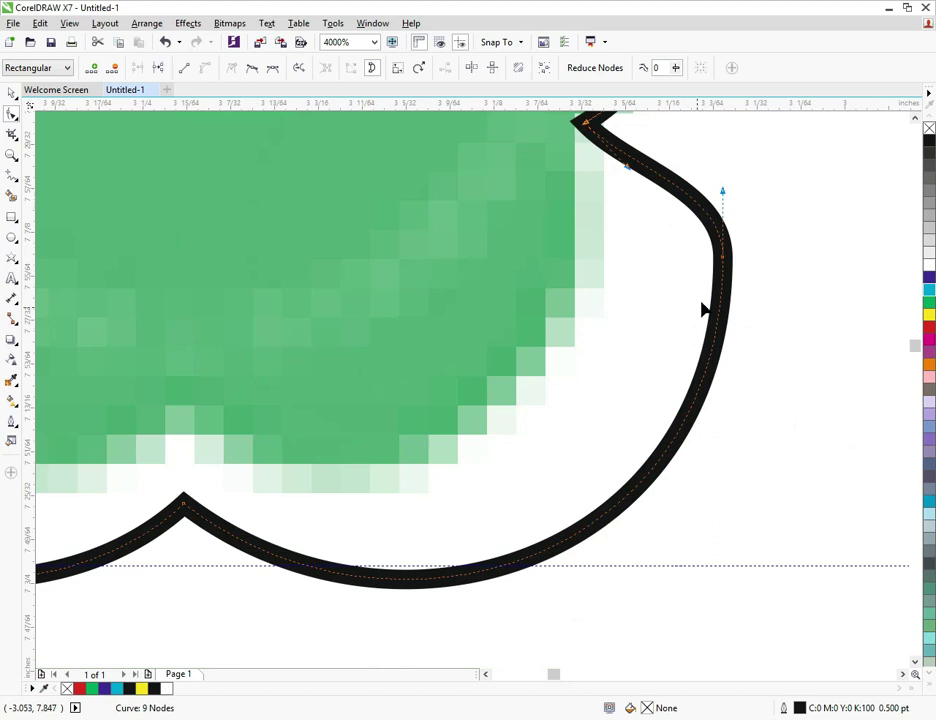
click(724, 262)
key(Delete)
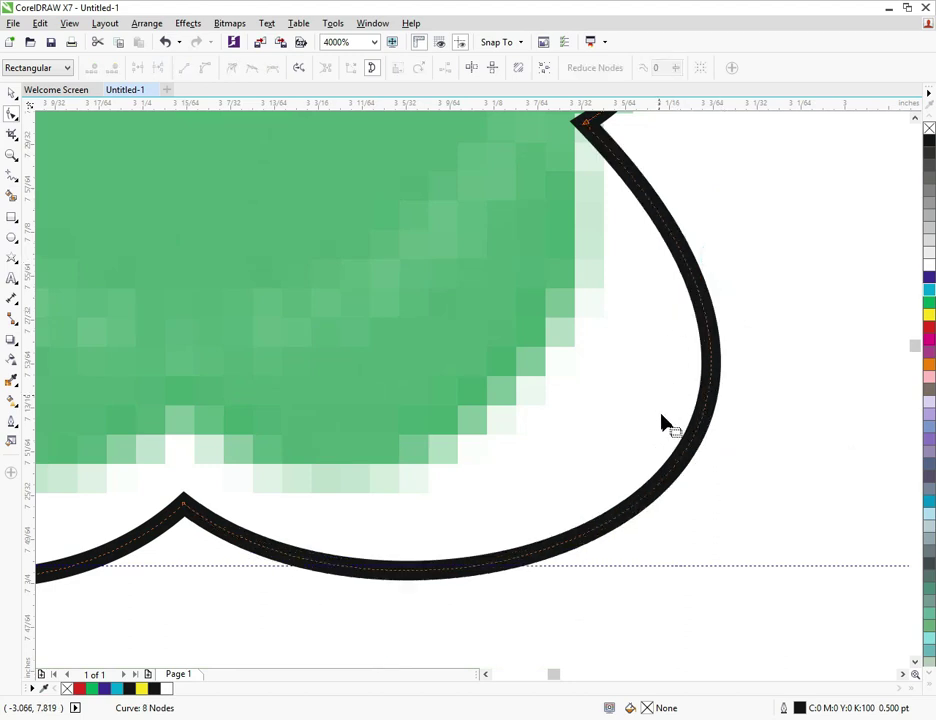
scroll(662, 424, down, 1)
drag(425, 467, 420, 432)
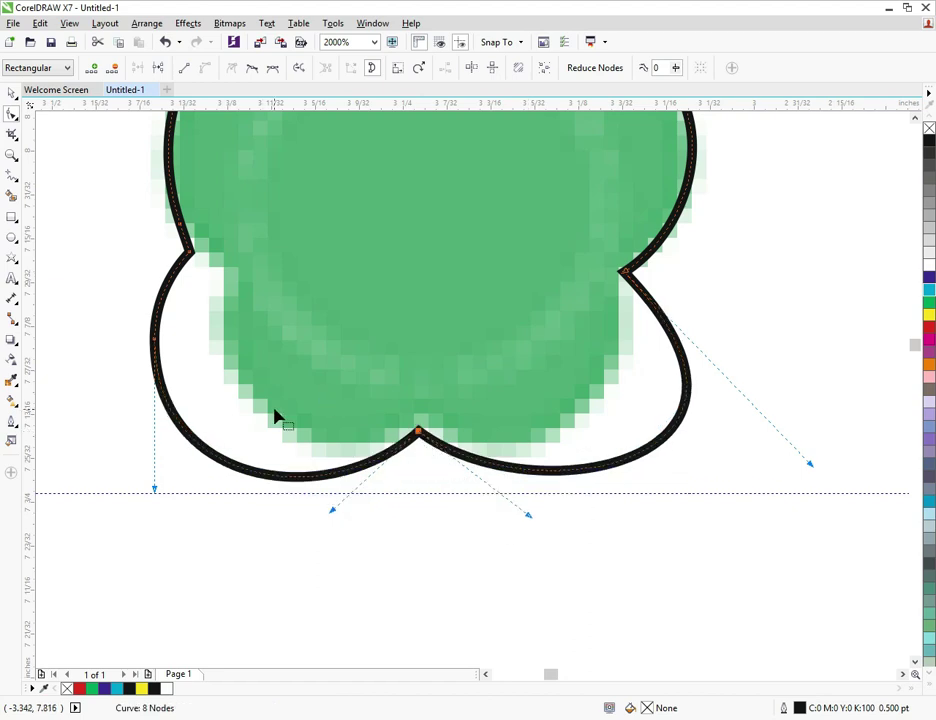
Delete the lower left petal's outermost node and the extra node just above the left notch.
click(157, 341)
key(Delete)
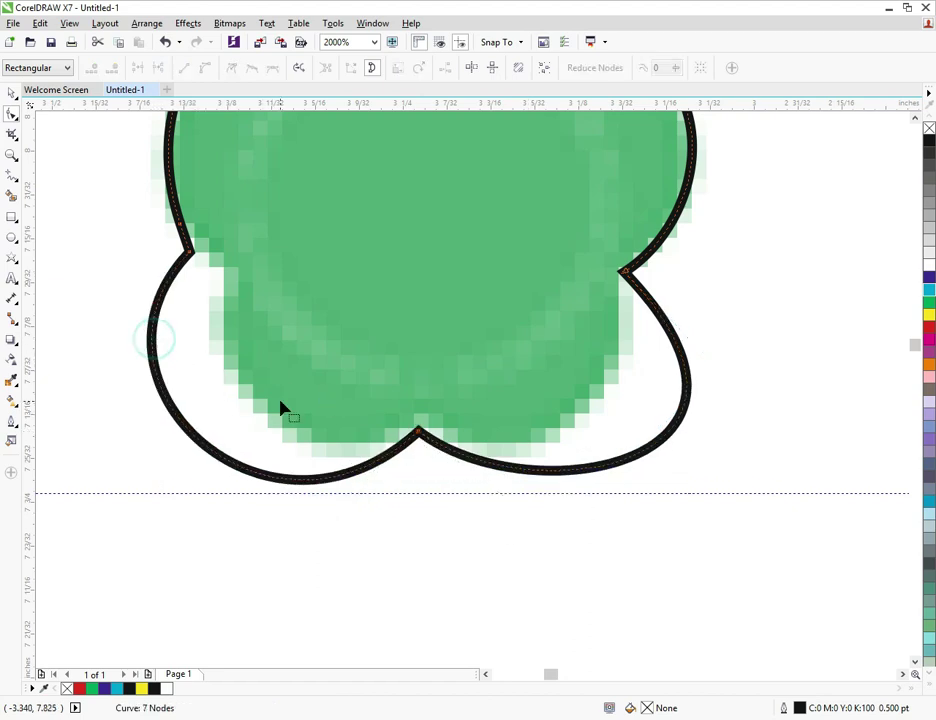
click(190, 242)
key(Delete)
scroll(211, 290, down, 5)
scroll(228, 275, up, 4)
scroll(347, 426, down, 2)
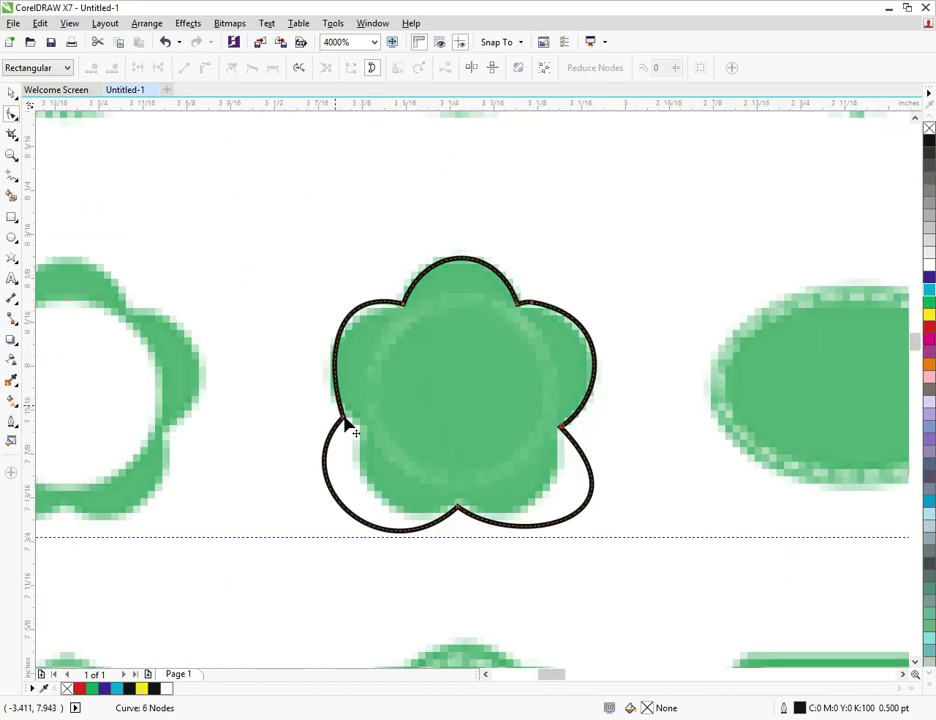
Bow the upper left petal outward with the upper handle of the left notch node.
click(340, 419)
scroll(338, 418, up, 2)
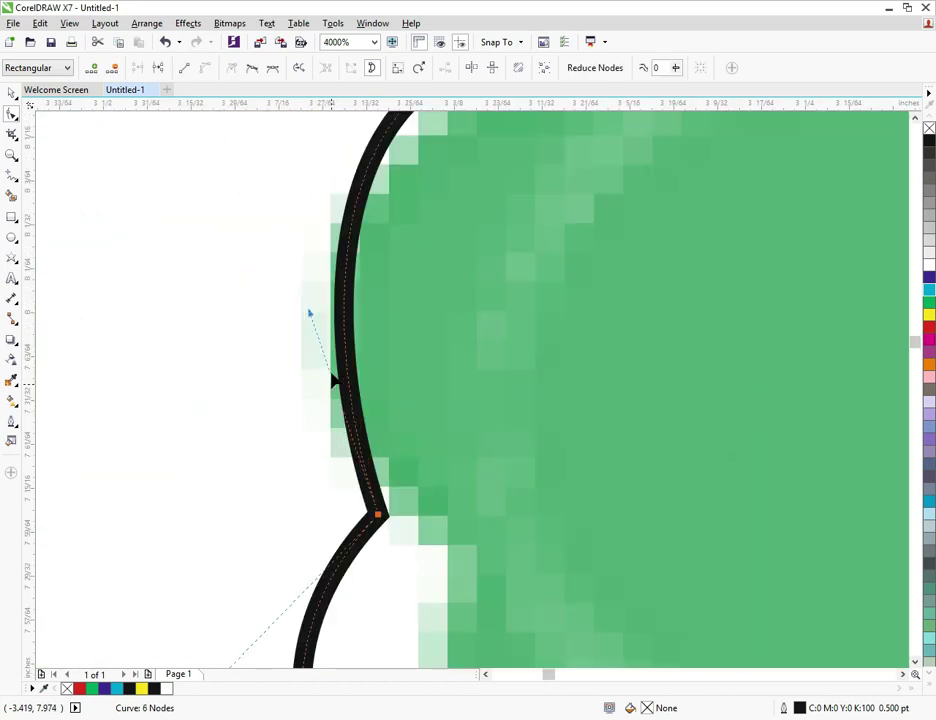
drag(310, 318, 267, 356)
scroll(397, 439, down, 5)
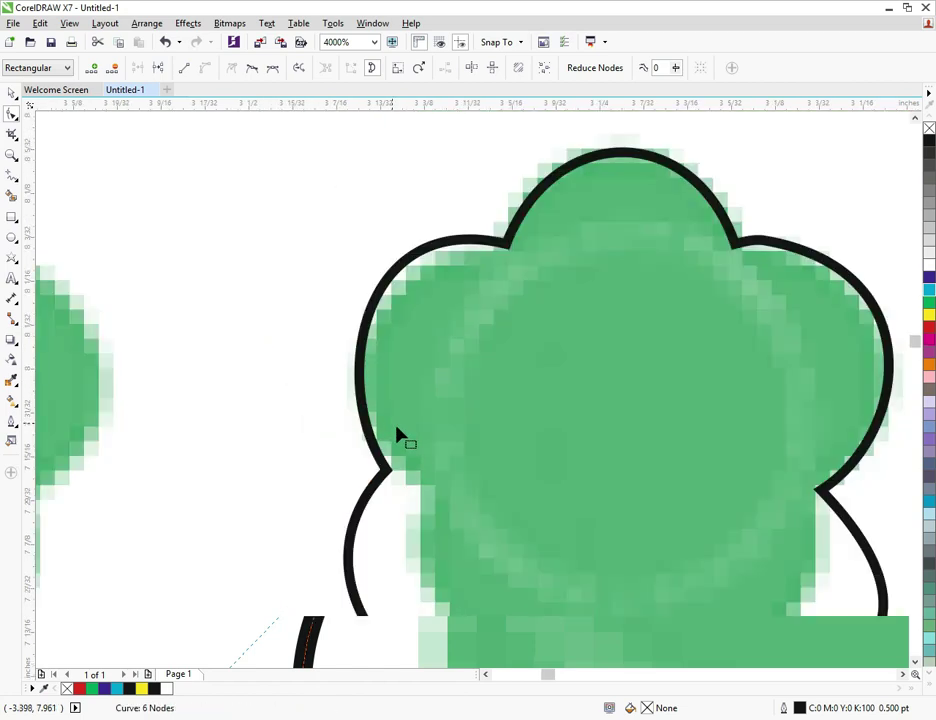
Pull in both handles of the lower left petal's curve to bring it closer to the reference.
scroll(305, 490, up, 5)
drag(175, 540, 344, 465)
scroll(355, 495, down, 5)
scroll(393, 510, up, 3)
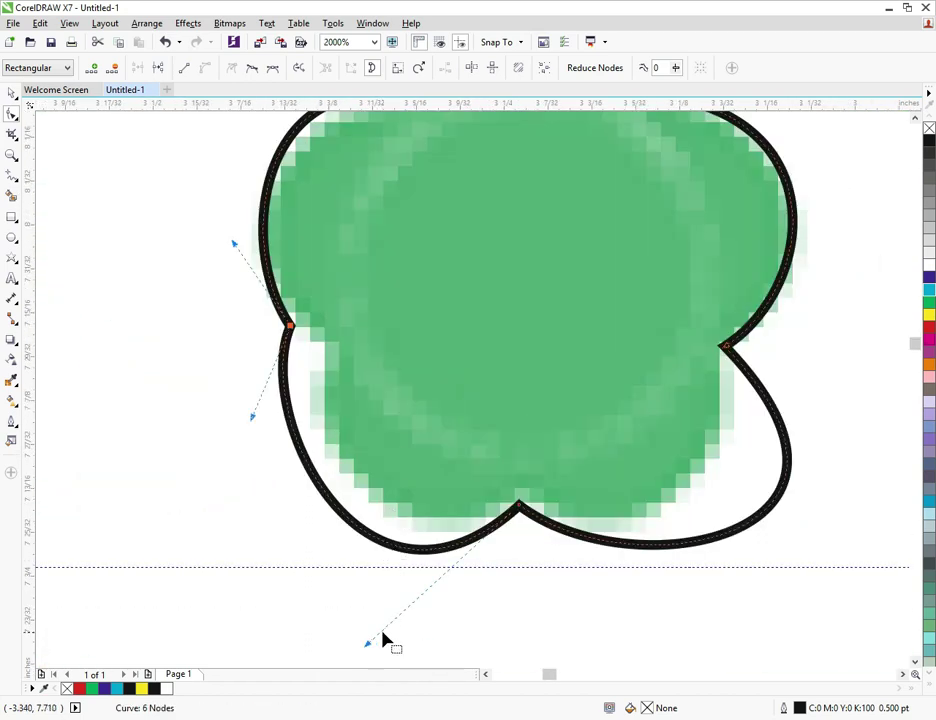
drag(368, 643, 373, 573)
Move the left notch node onto the reference's notch and bend the upper left petal back outward with its handle.
drag(293, 331, 330, 357)
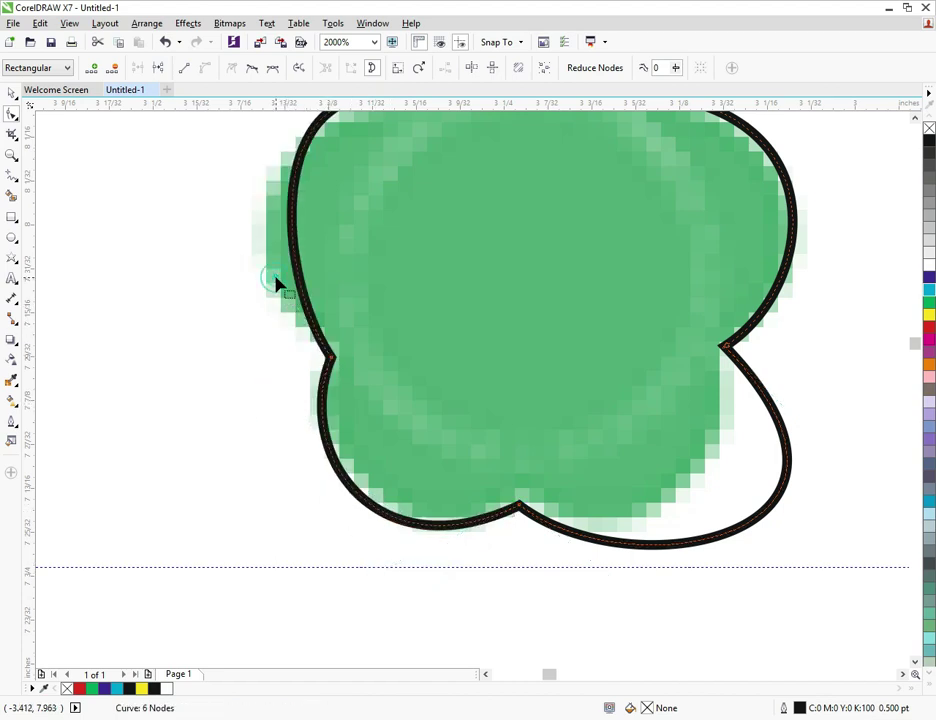
click(325, 352)
click(330, 357)
drag(277, 281, 192, 288)
Pull the lower right petal's curve inward with the right notch node's lower handle to match the reference.
scroll(262, 286, down, 2)
scroll(500, 415, up, 2)
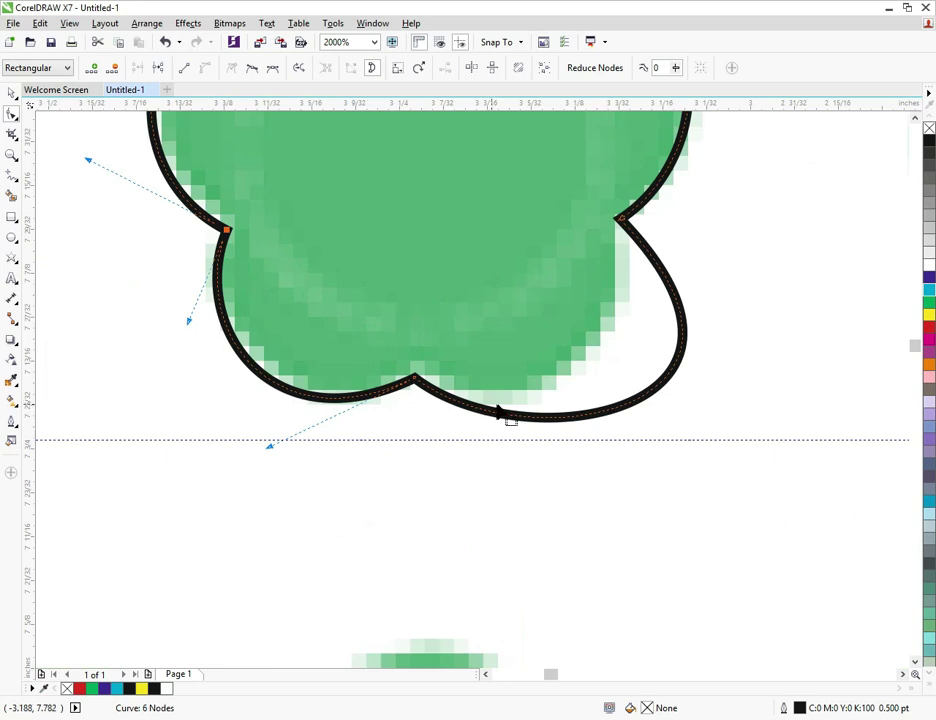
click(414, 381)
drag(806, 411, 670, 307)
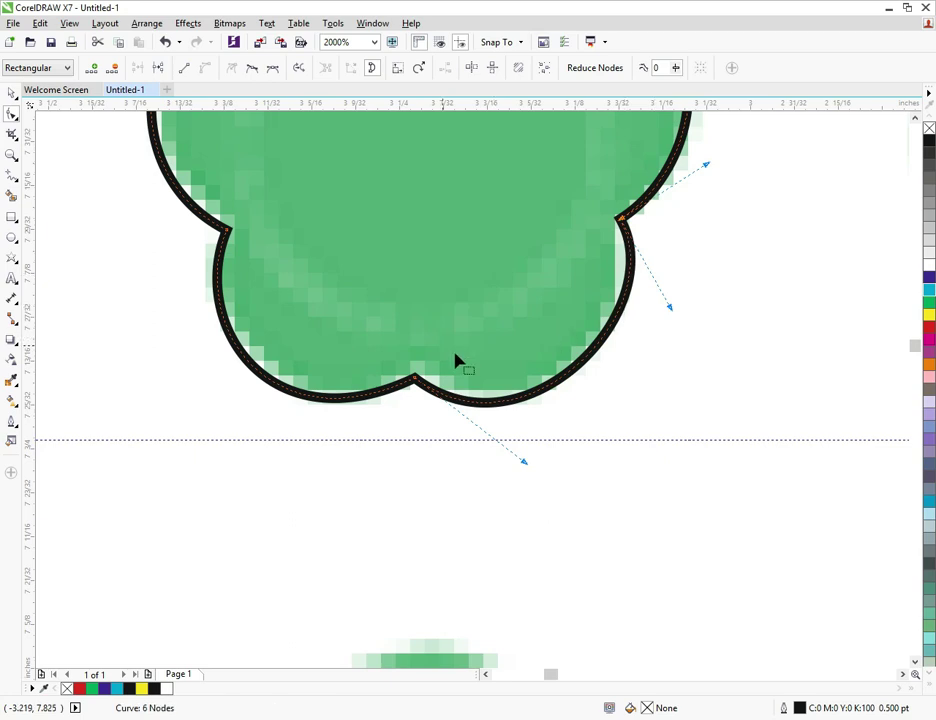
Examine the traced flower against the remaining shapes in the reference image.
scroll(455, 360, down, 2)
scroll(430, 282, down, 1)
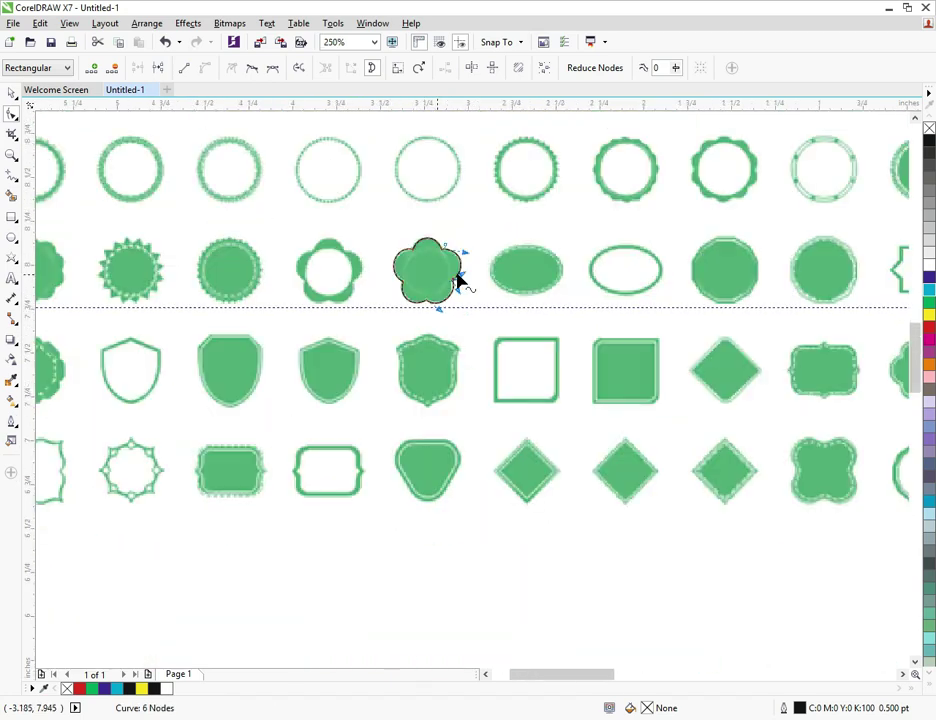
scroll(773, 391, down, 1)
scroll(773, 375, up, 2)
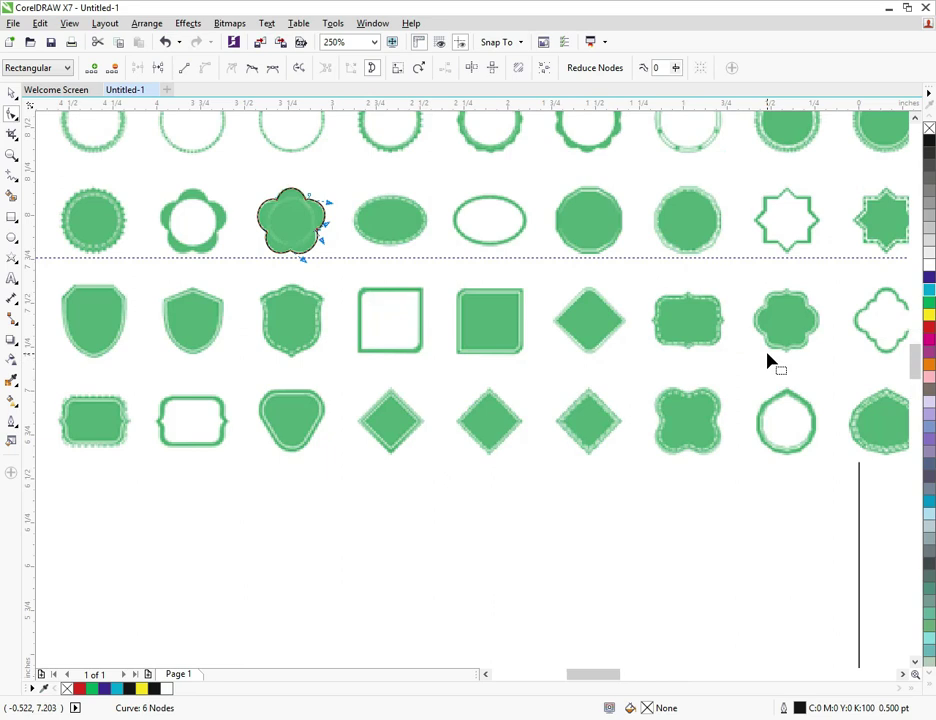
scroll(466, 382, down, 1)
scroll(424, 355, up, 1)
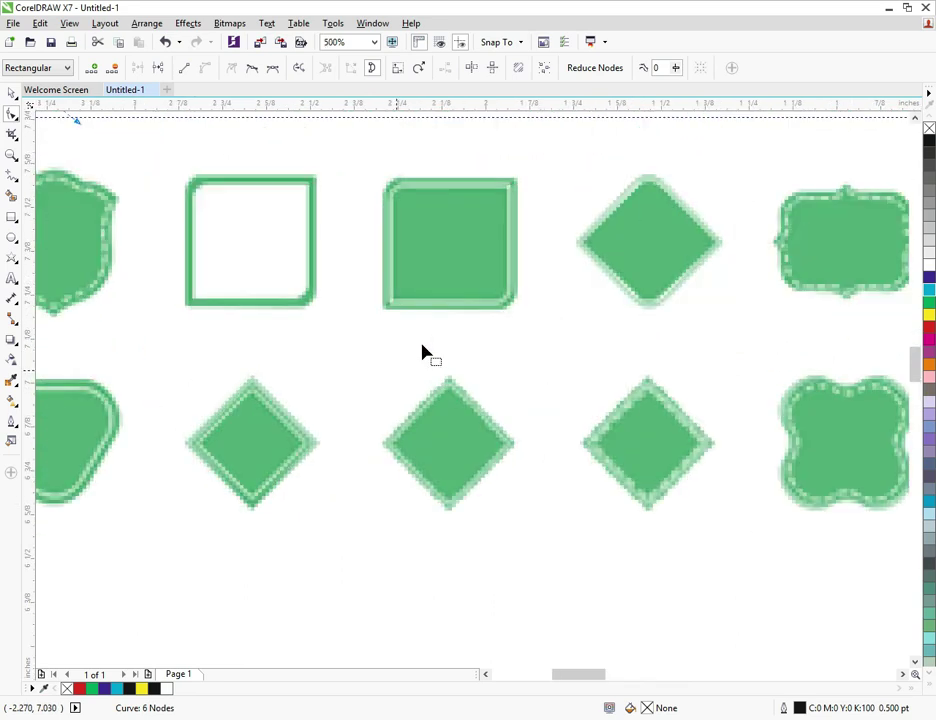
scroll(360, 338, down, 2)
scroll(216, 257, up, 1)
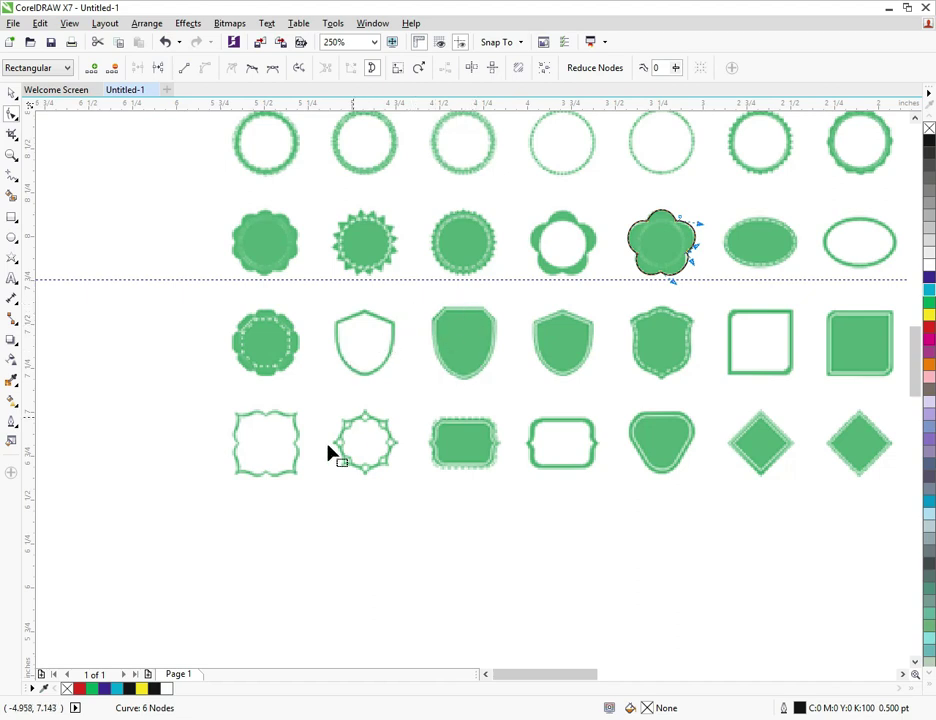
Stop node editing on the five-petal flower outline and deselect it, with the entire reference image in view.
scroll(424, 408, down, 1)
scroll(333, 432, up, 1)
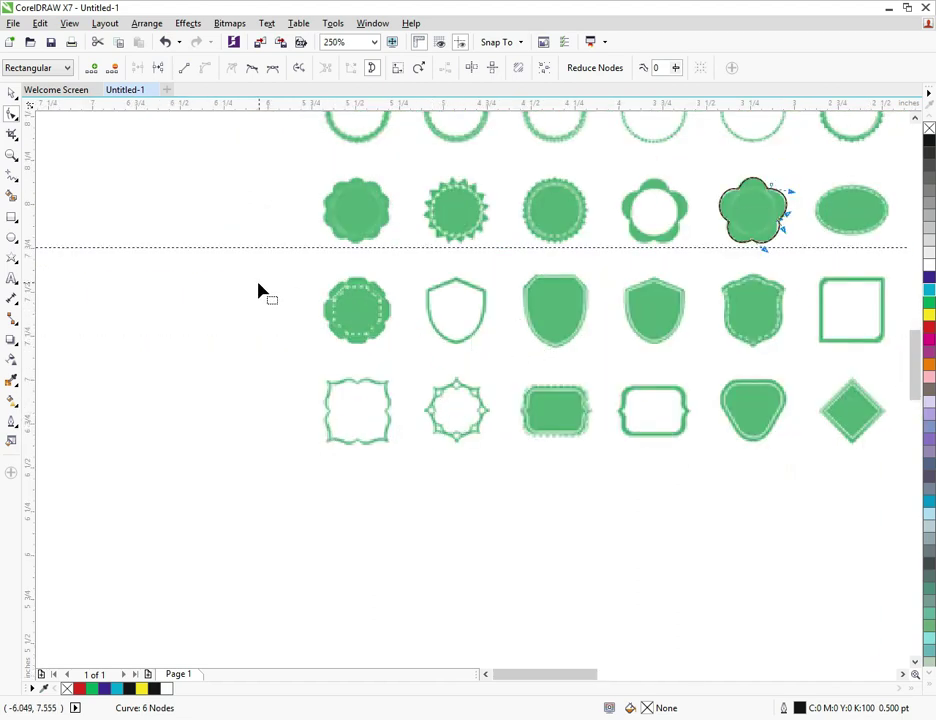
scroll(290, 316, down, 1)
scroll(360, 362, down, 1)
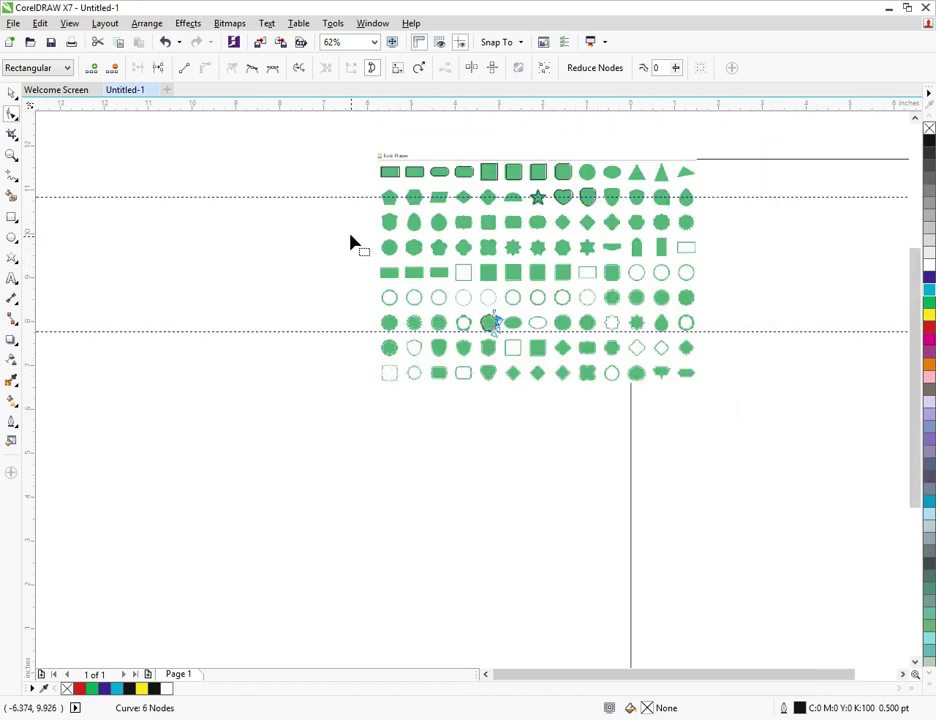
click(12, 92)
click(192, 159)
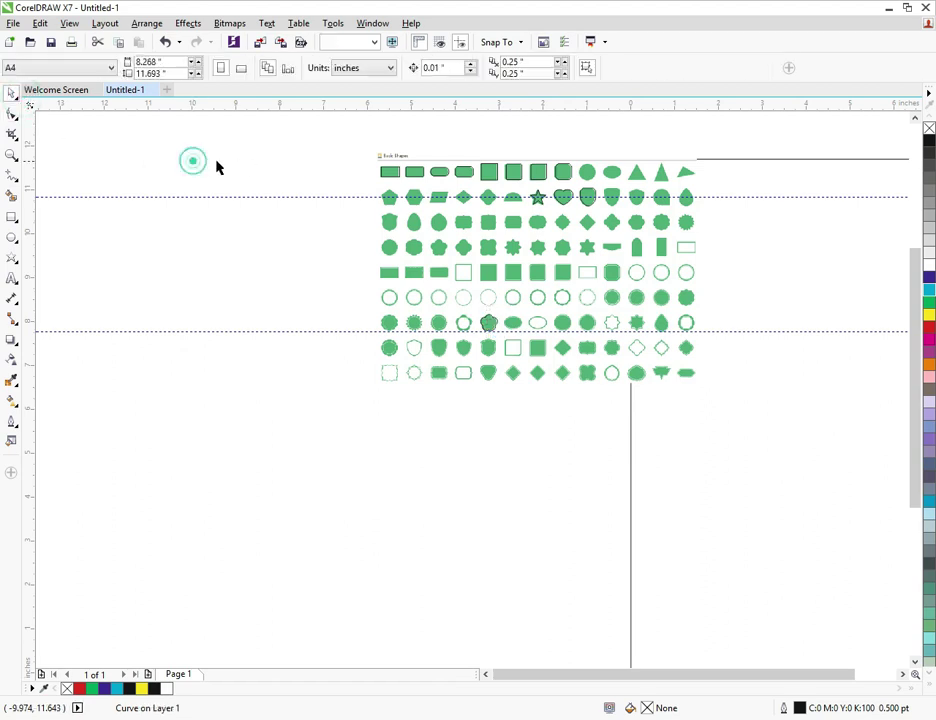
drag(279, 138, 735, 445)
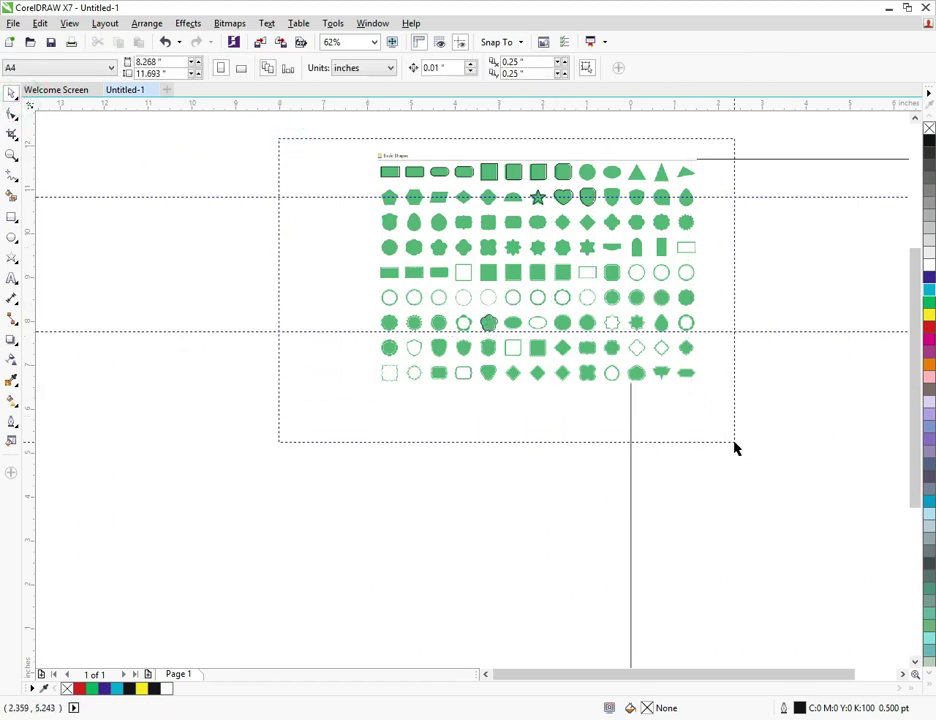
click(553, 300)
scroll(556, 332, down, 3)
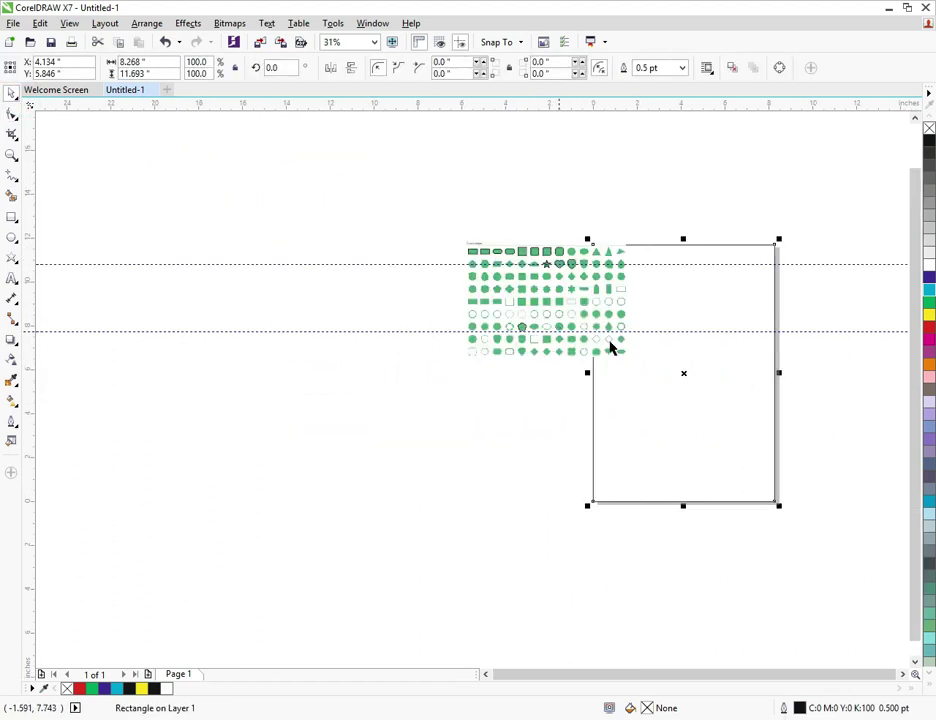
scroll(359, 334, up, 3)
click(356, 435)
click(375, 288)
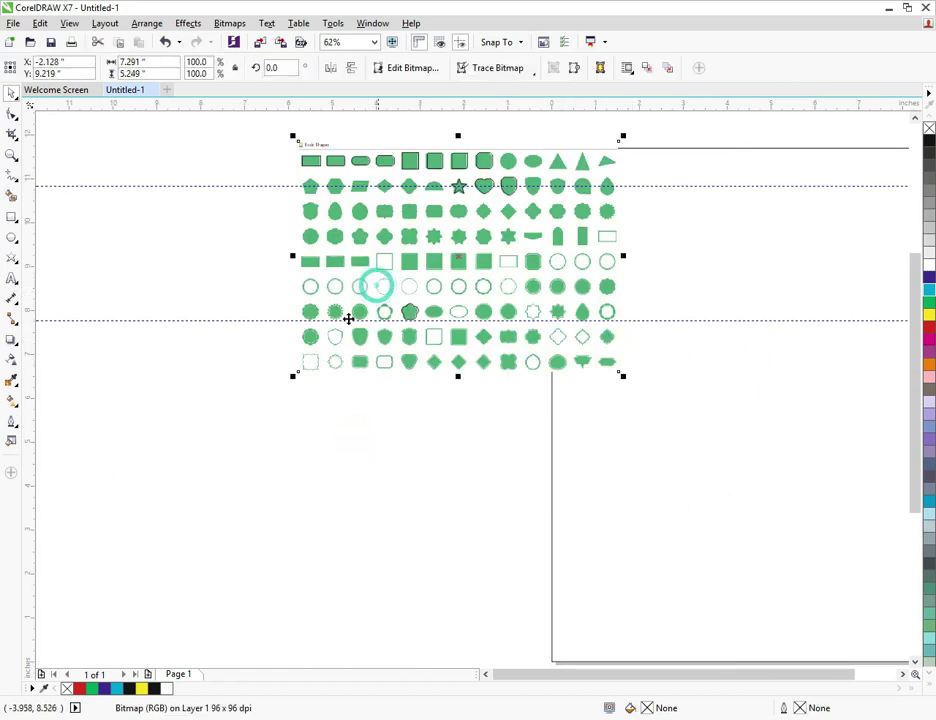
Delete both horizontal guidelines crossing the reference image, the one below the flower and the one through the second row.
click(255, 322)
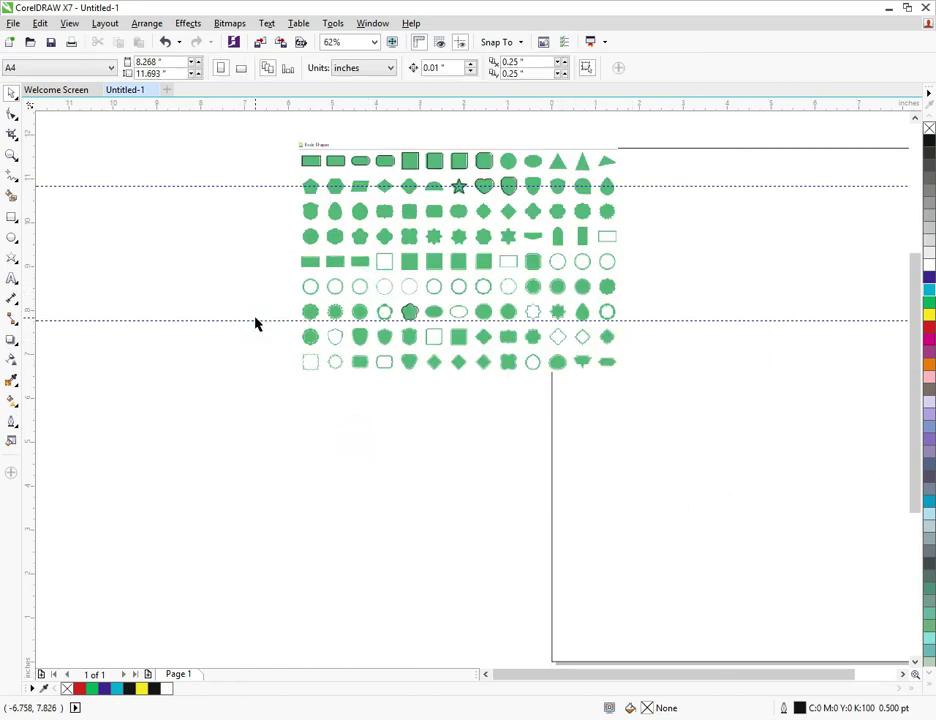
click(255, 322)
click(255, 322)
key(Delete)
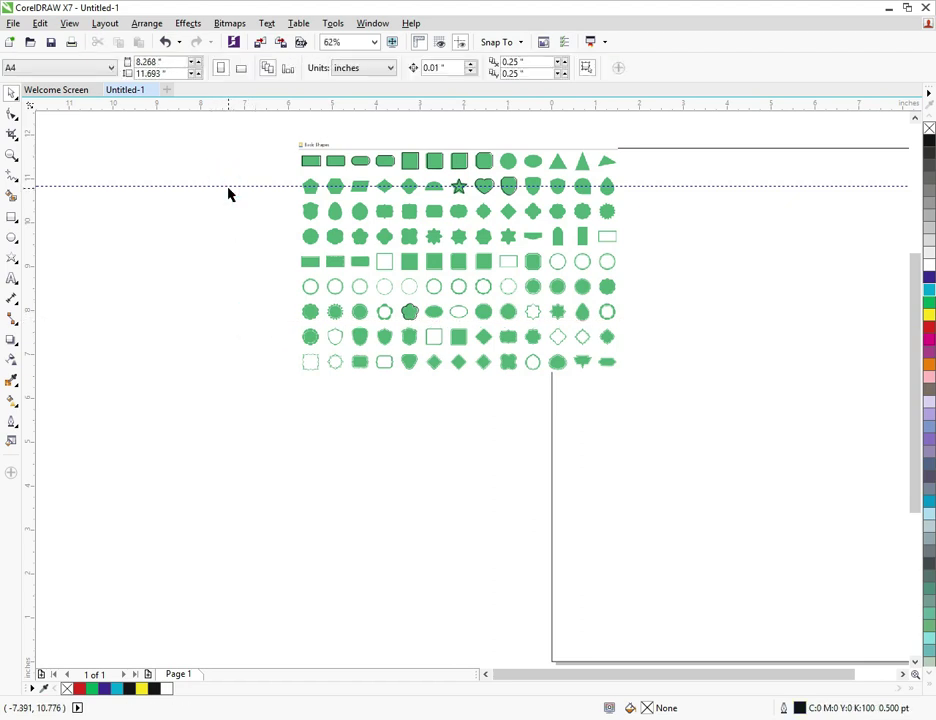
click(229, 186)
key(Delete)
click(303, 207)
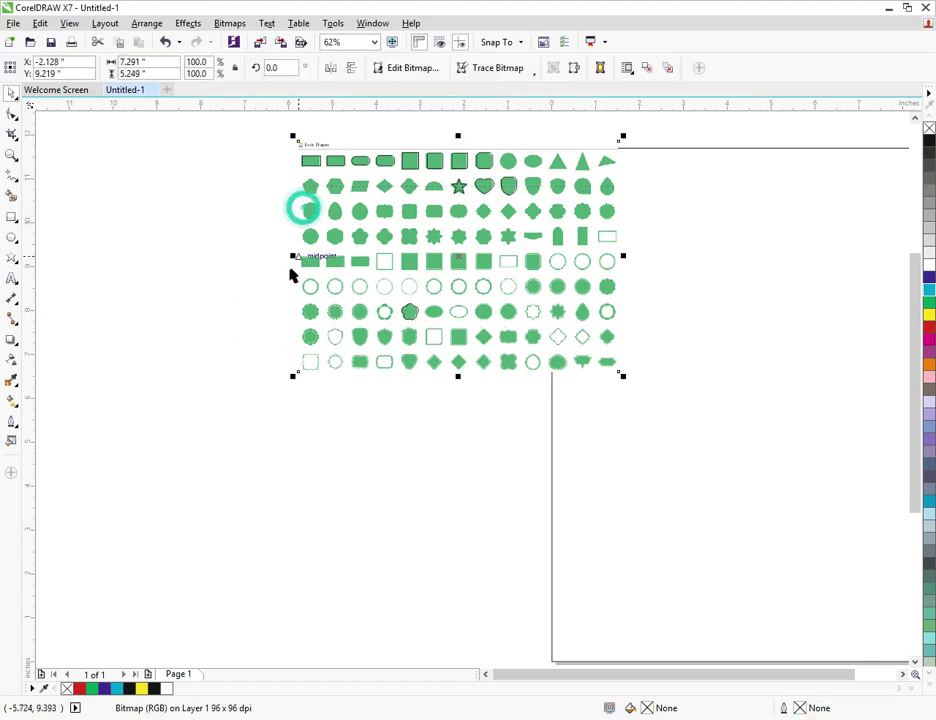
click(213, 236)
scroll(347, 284, down, 2)
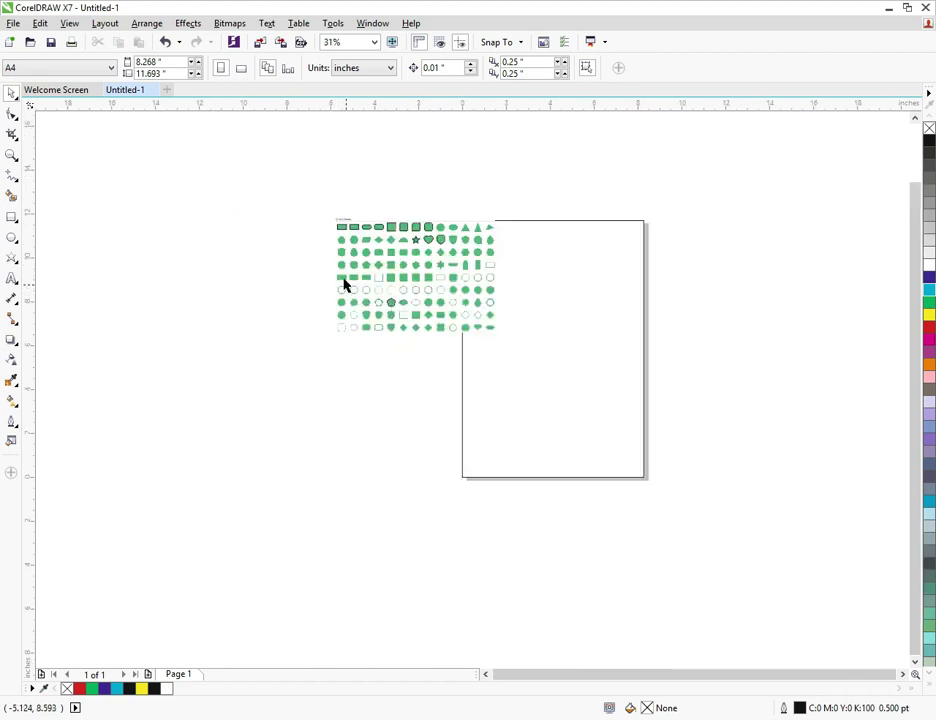
scroll(367, 256, up, 2)
scroll(370, 251, down, 2)
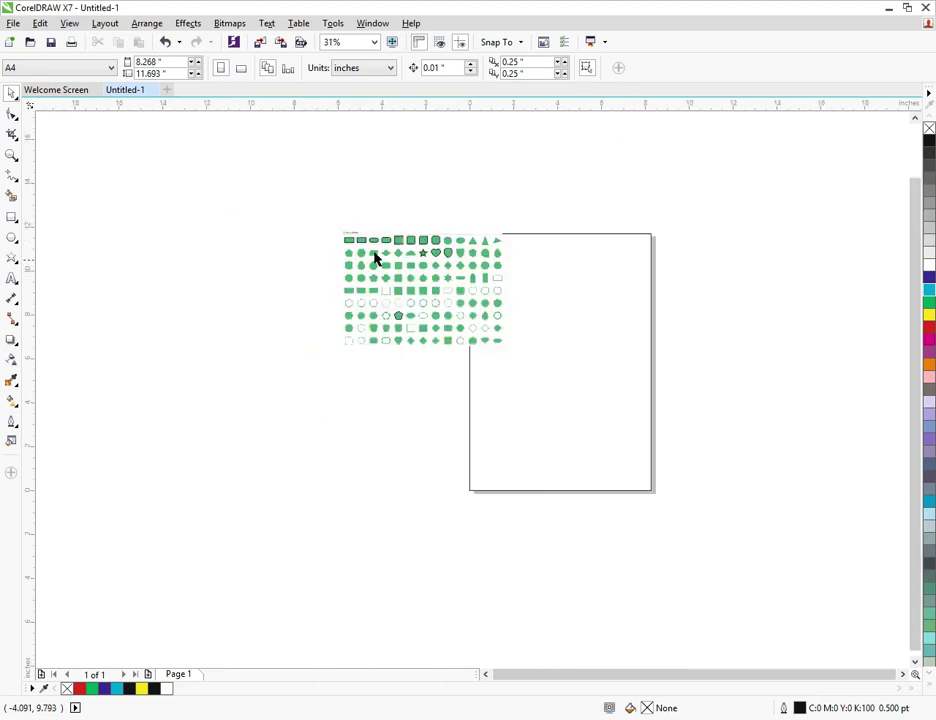